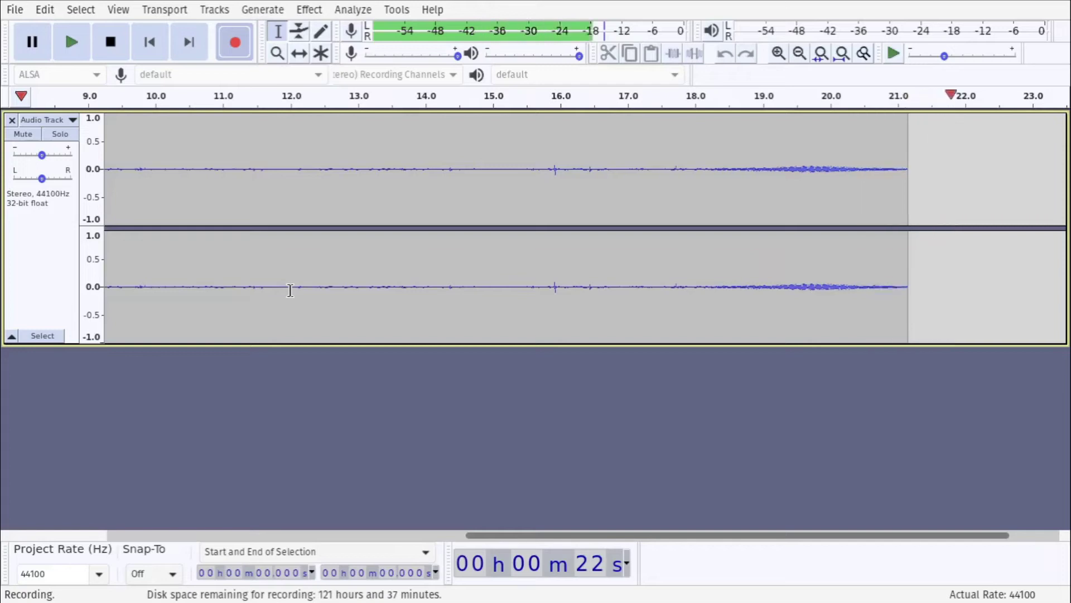
Leave Audacity recording and bring a Google Chrome new tab to the front
{"action": "key", "text": "alt+Tab"}
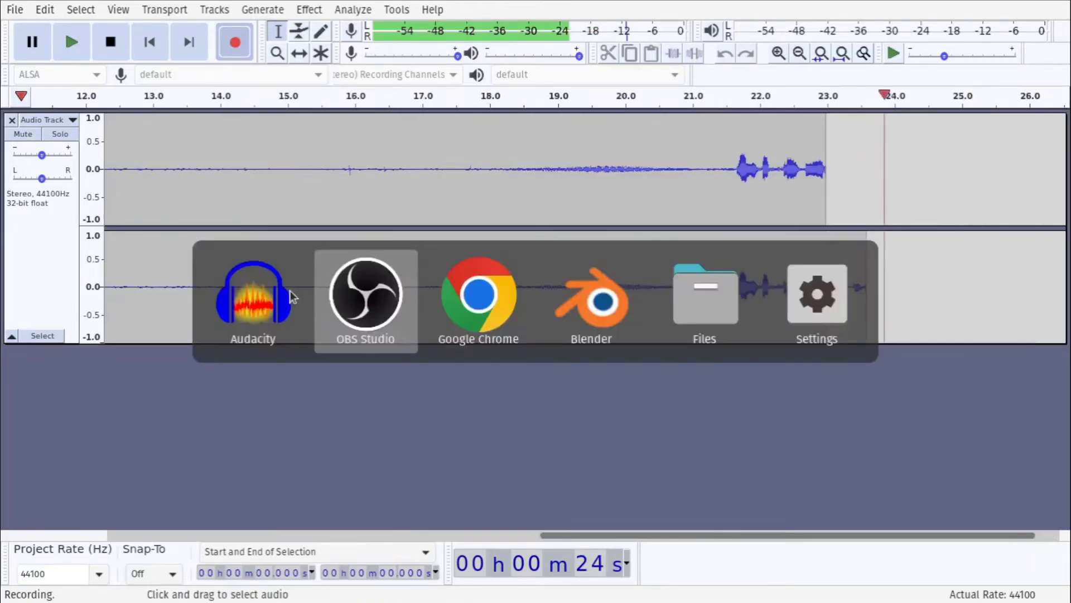
{"action": "key", "text": "alt+Tab"}
{"action": "key", "text": "alt+Tab"}
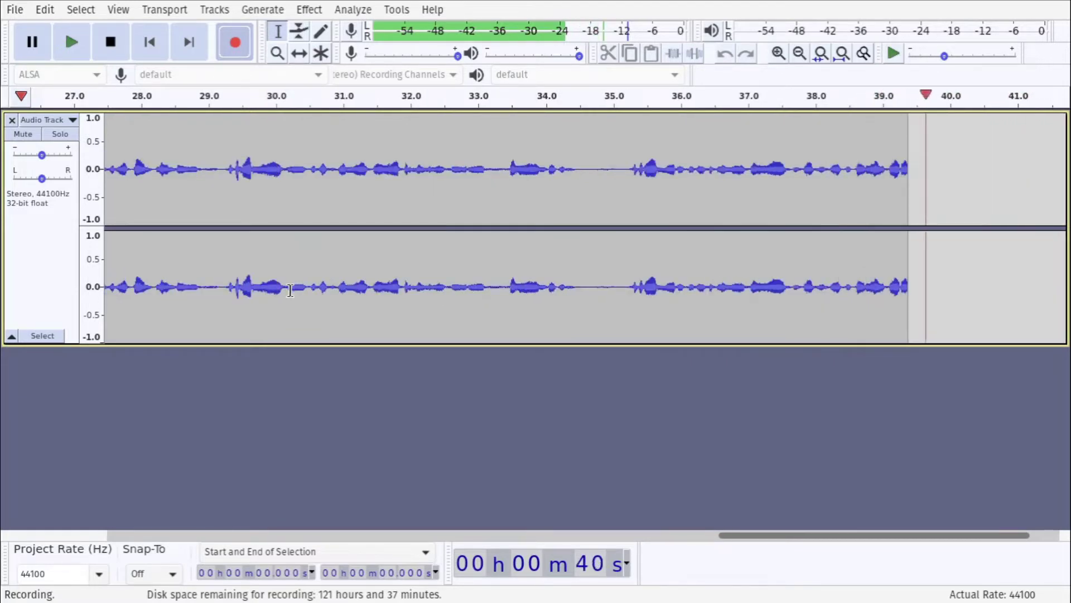
{"action": "key", "text": "alt+Tab"}
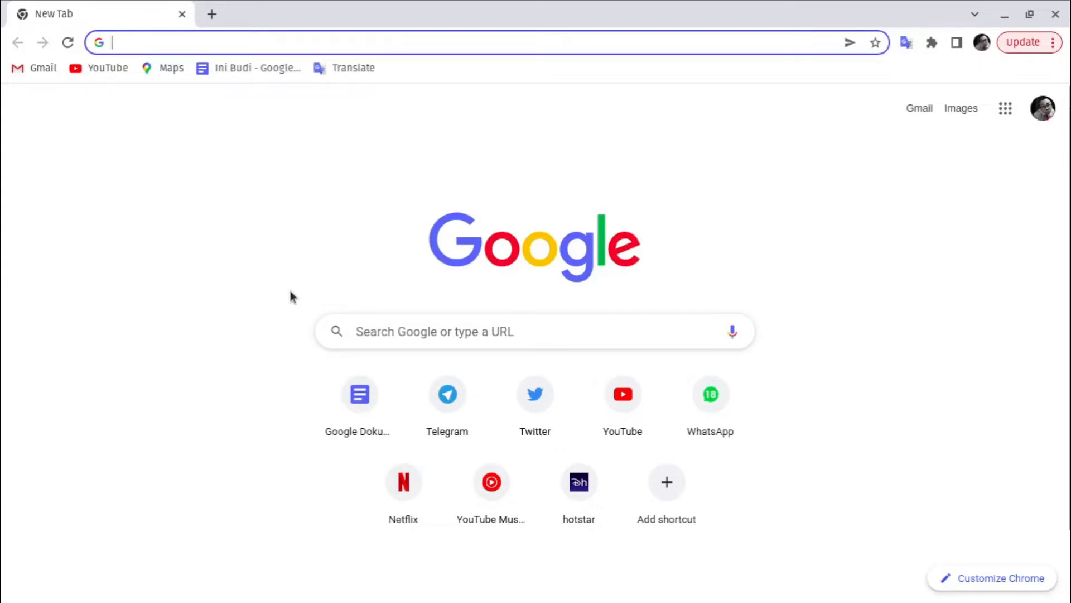
Load blender.org in Chrome's new tab
{"action": "type", "text": "blender.org"}
{"action": "key", "text": "Return"}
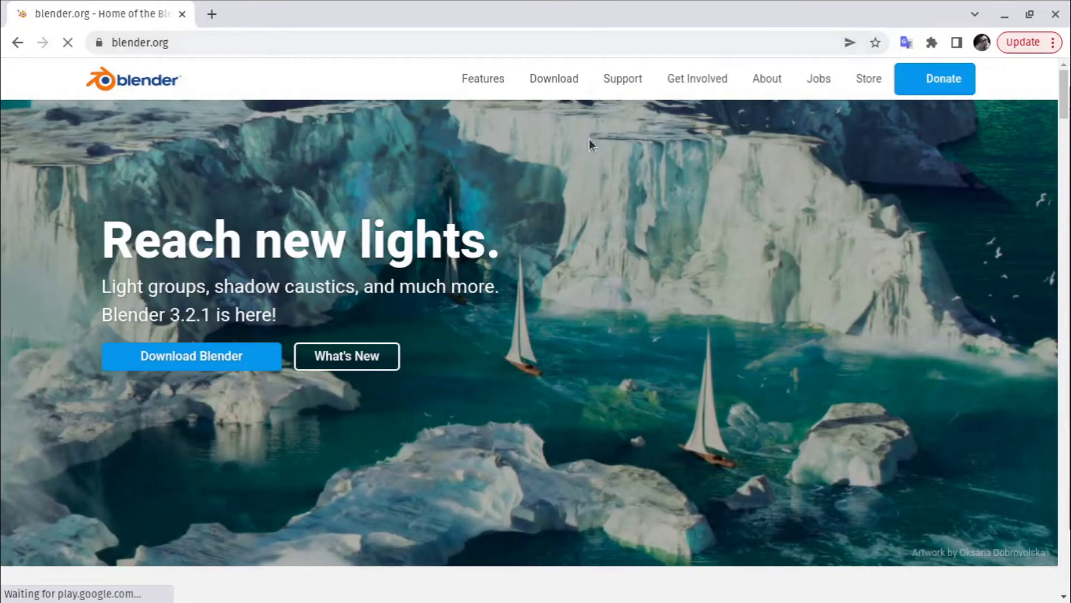
Go to the blender.org download page offering Blender 3.2.1 for Linux (185MB)
{"action": "left_click", "coordinate": [613, 42]}
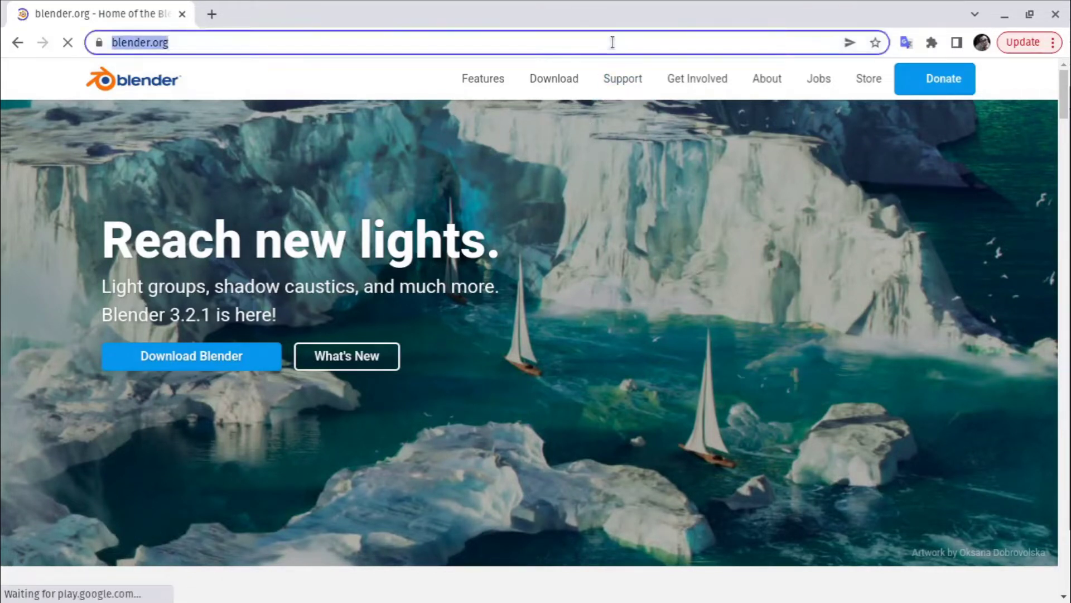
{"action": "left_click", "coordinate": [587, 223]}
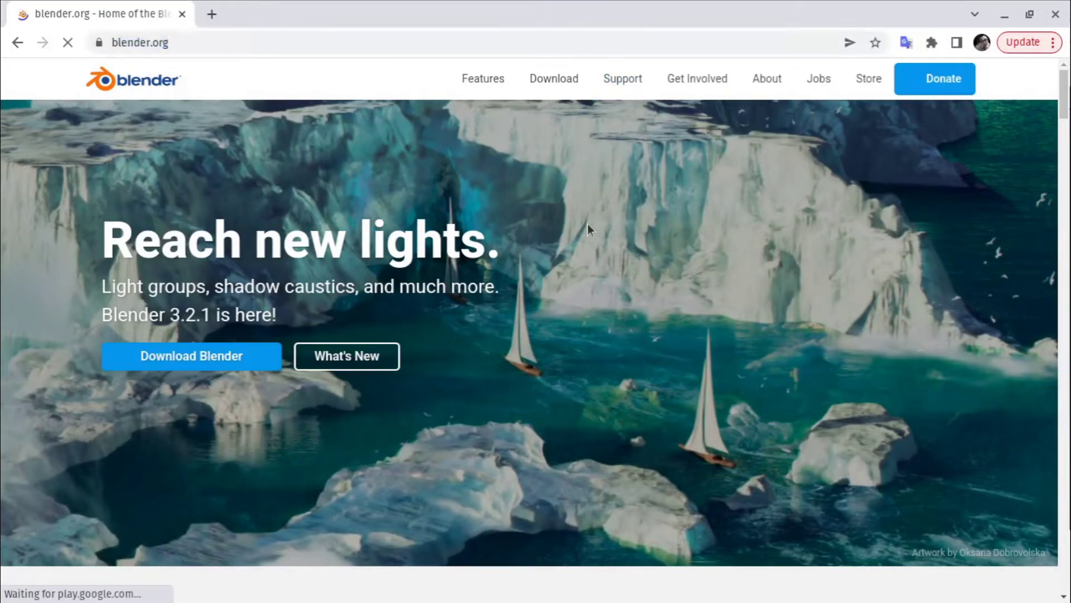
{"action": "left_click", "coordinate": [258, 361]}
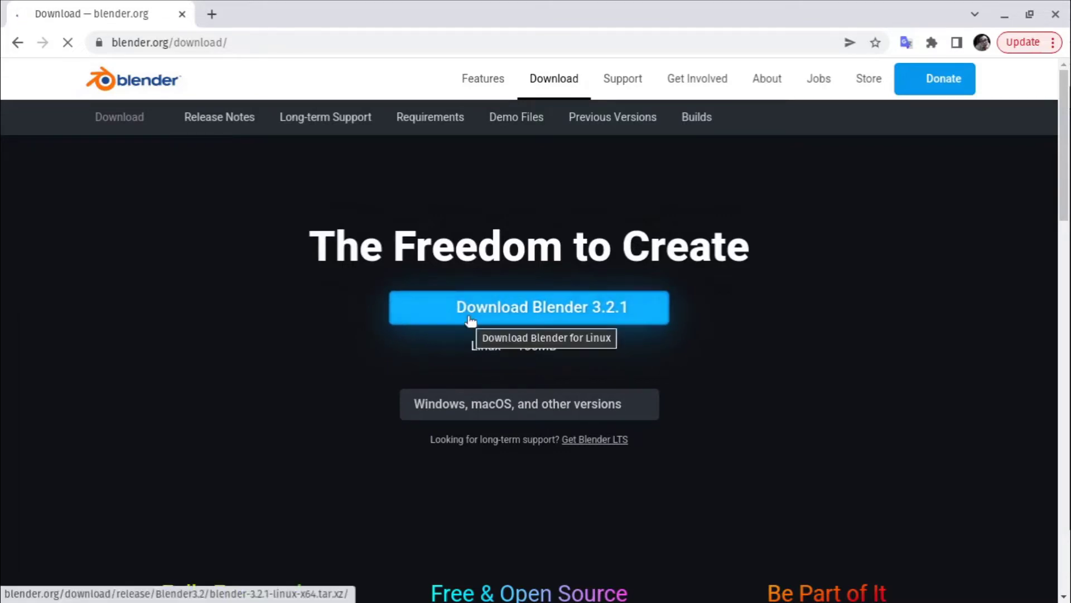
{"action": "mouse_move", "coordinate": [547, 344]}
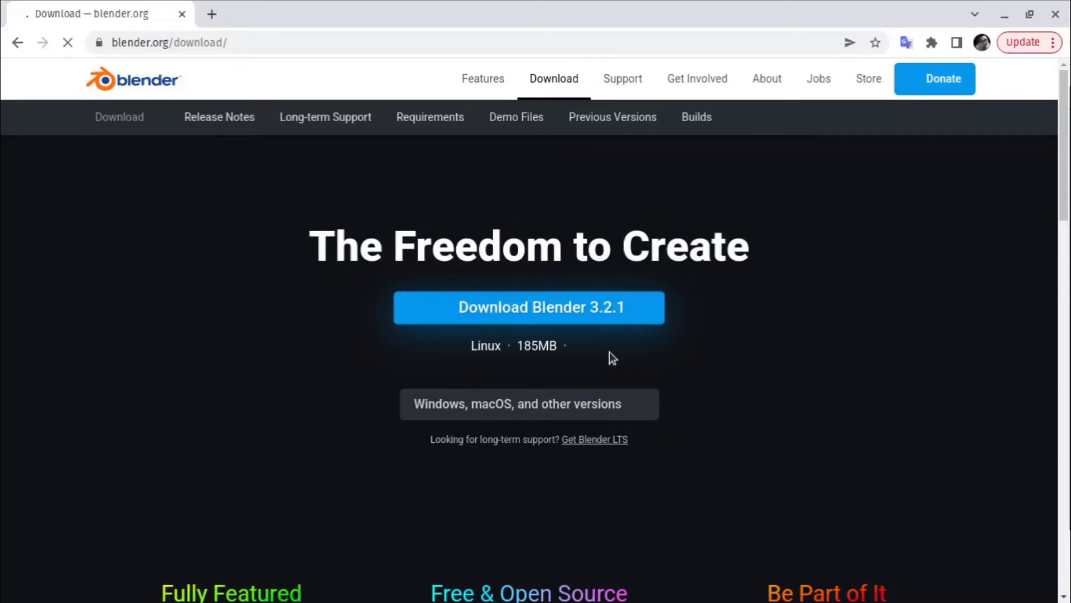
Switch to Blender and orbit the viewport around the default cube
{"action": "key", "text": "alt+Tab"}
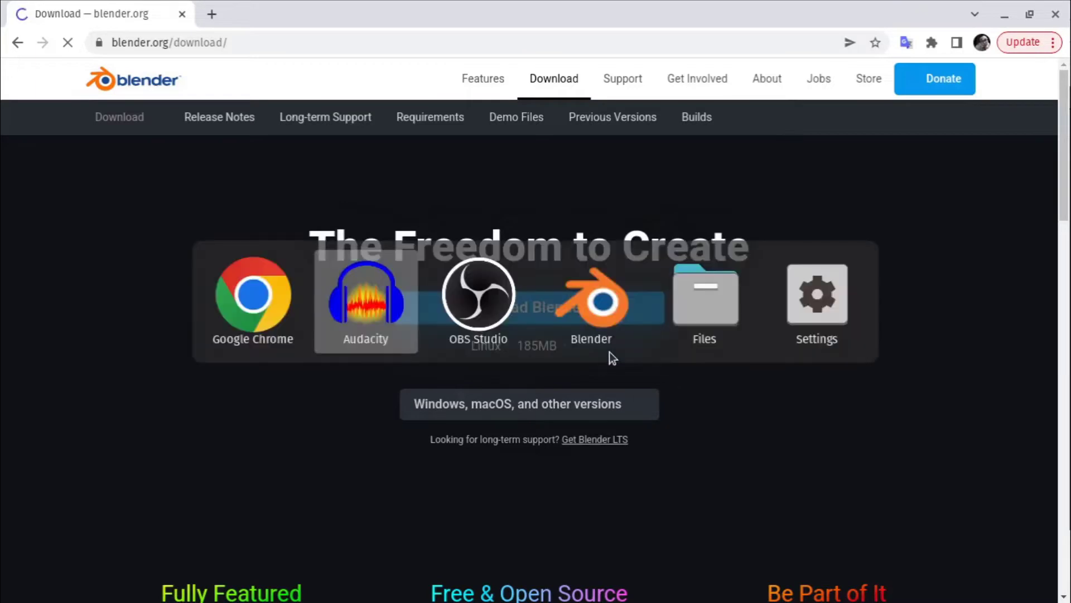
{"action": "key", "text": "alt+Tab"}
{"action": "key", "text": "alt+Tab"}
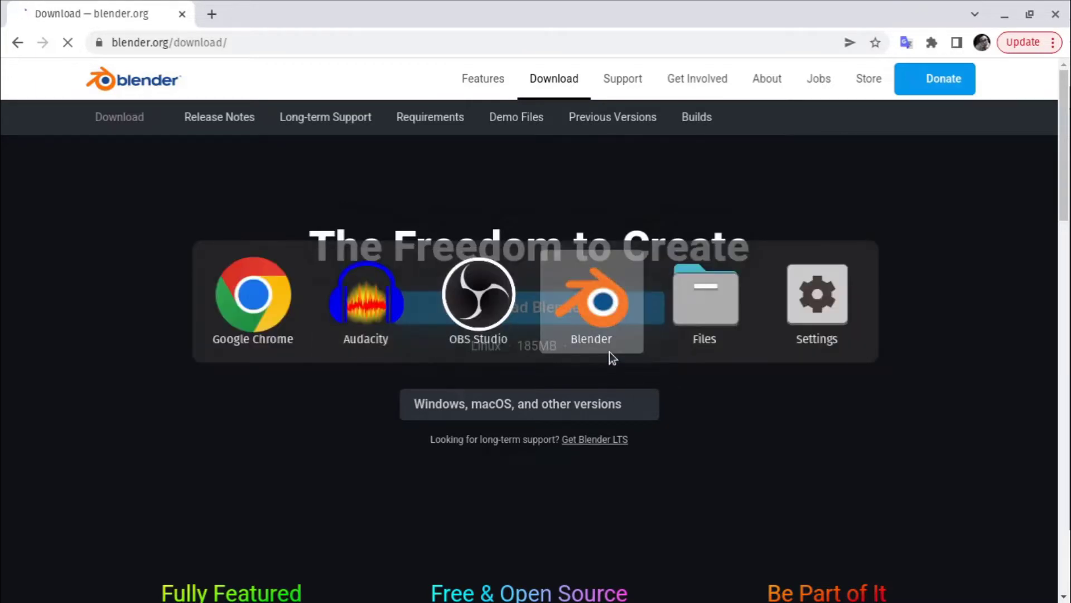
{"action": "scroll", "coordinate": [609, 352], "scroll_direction": "down", "scroll_amount": 5}
{"action": "scroll", "coordinate": [609, 351], "scroll_direction": "up", "scroll_amount": 7}
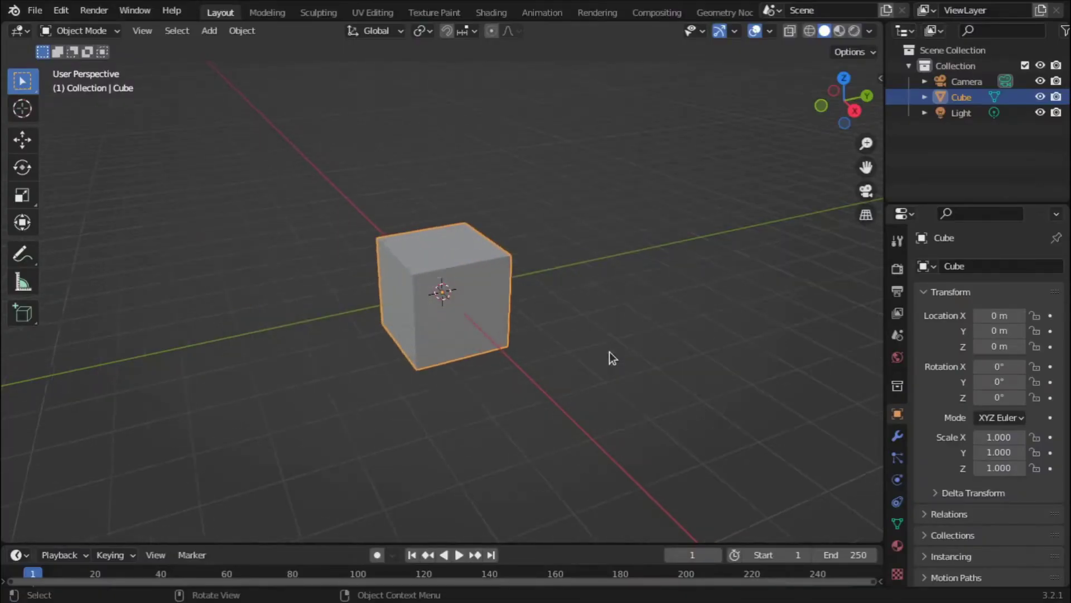
{"action": "left_click_drag", "start_coordinate": [862, 120], "coordinate": [836, 178]}
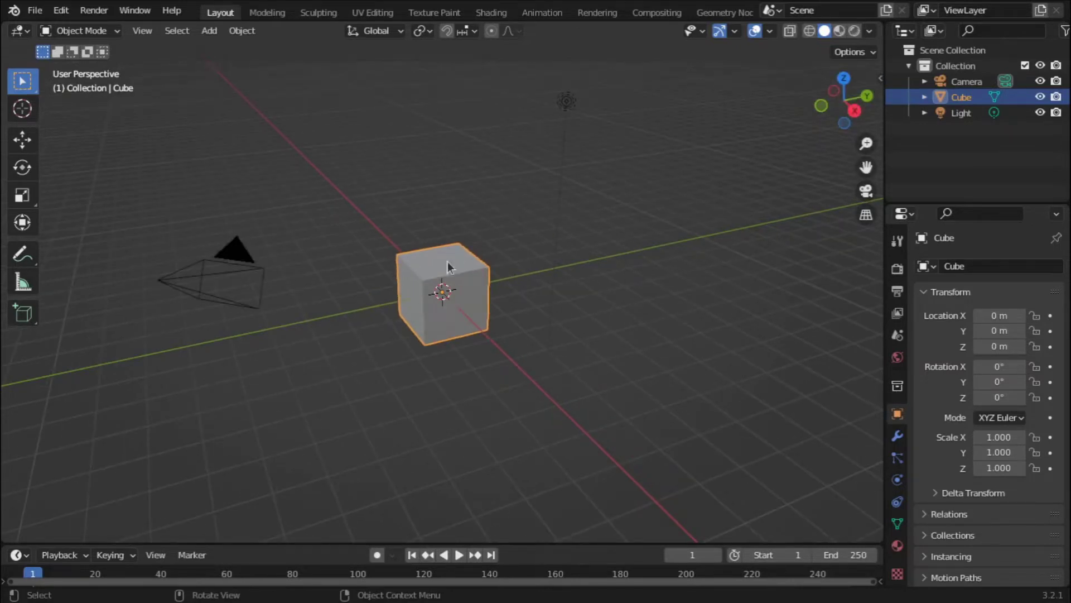
{"action": "scroll", "coordinate": [448, 267], "scroll_direction": "down", "scroll_amount": 3}
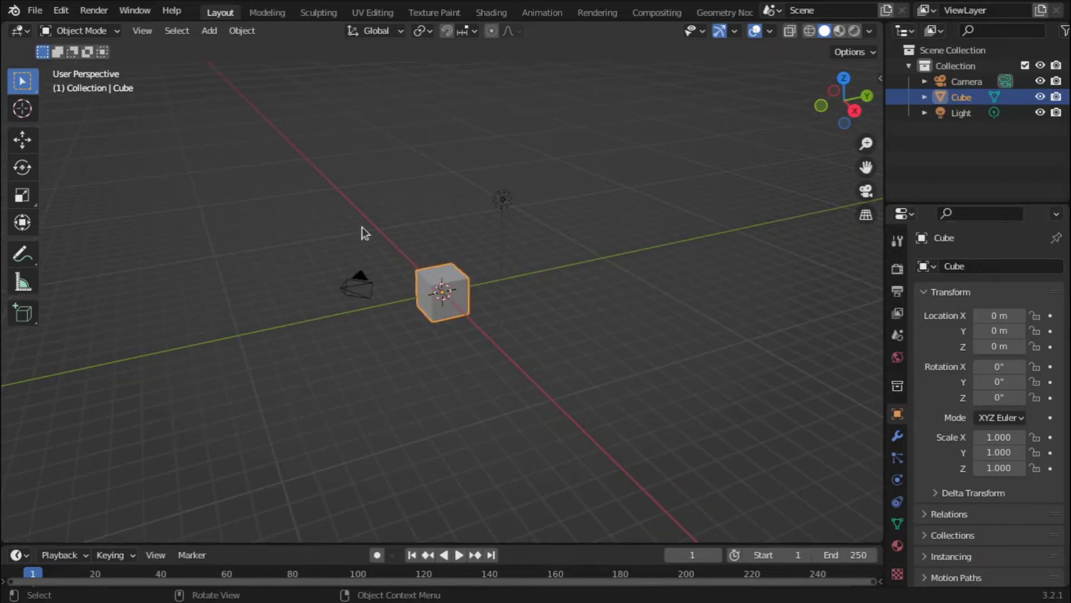
Start a new Video Editing project from File > New
{"action": "left_click", "coordinate": [36, 11]}
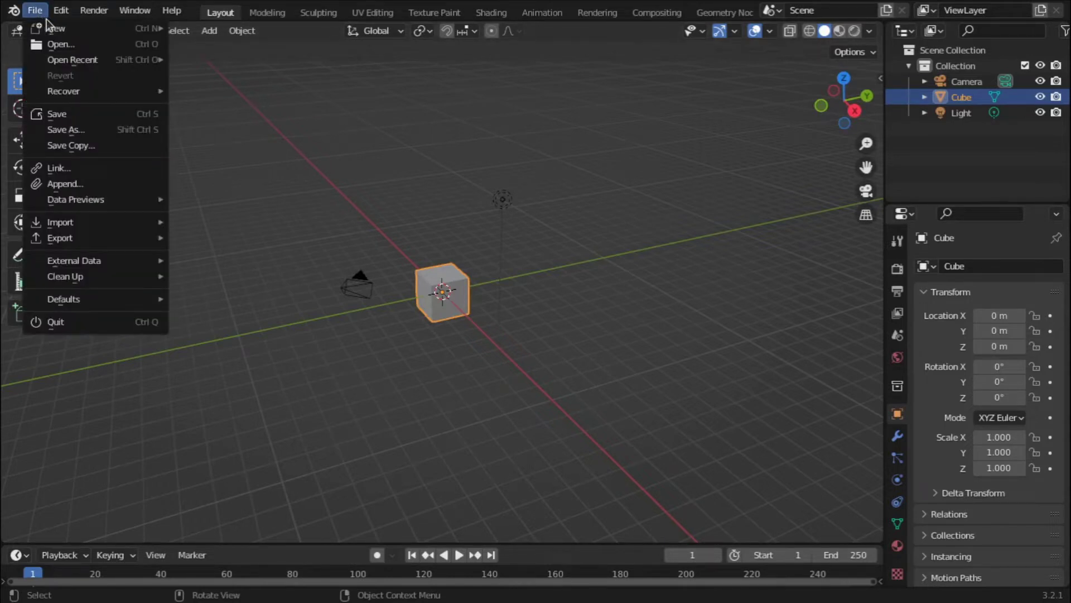
{"action": "mouse_move", "coordinate": [47, 34]}
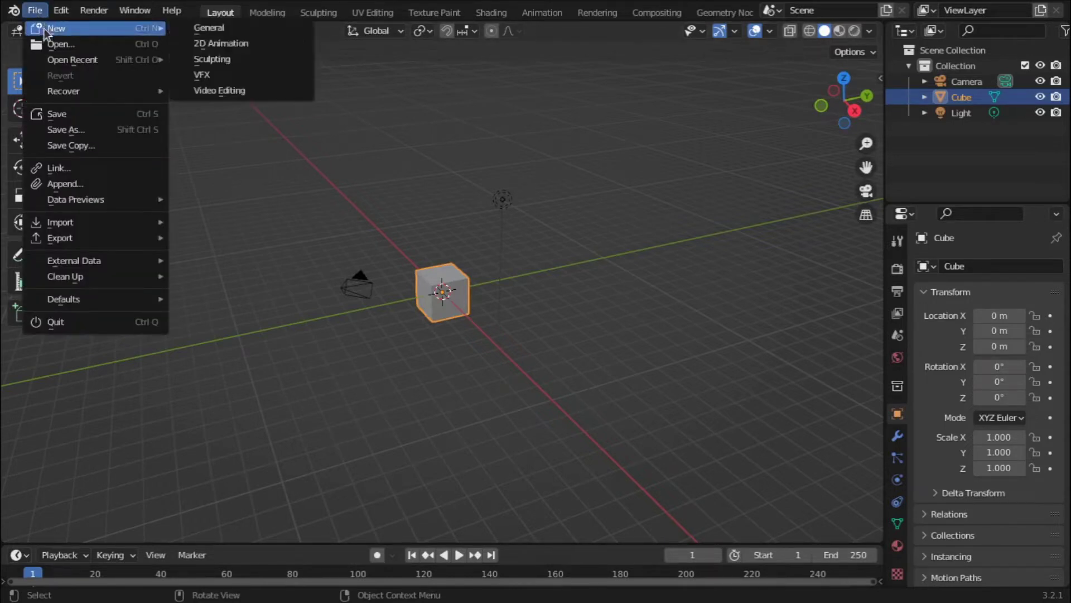
{"action": "left_click", "coordinate": [249, 95]}
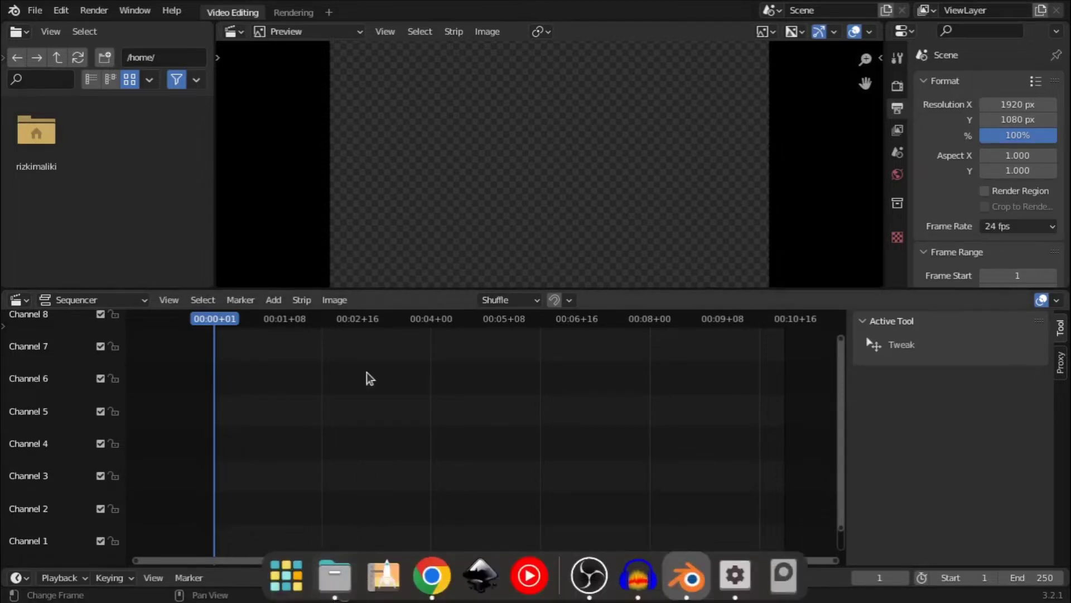
Open Files and browse to the clips in the New Volume/Tersungkur folder
{"action": "left_click", "coordinate": [338, 586]}
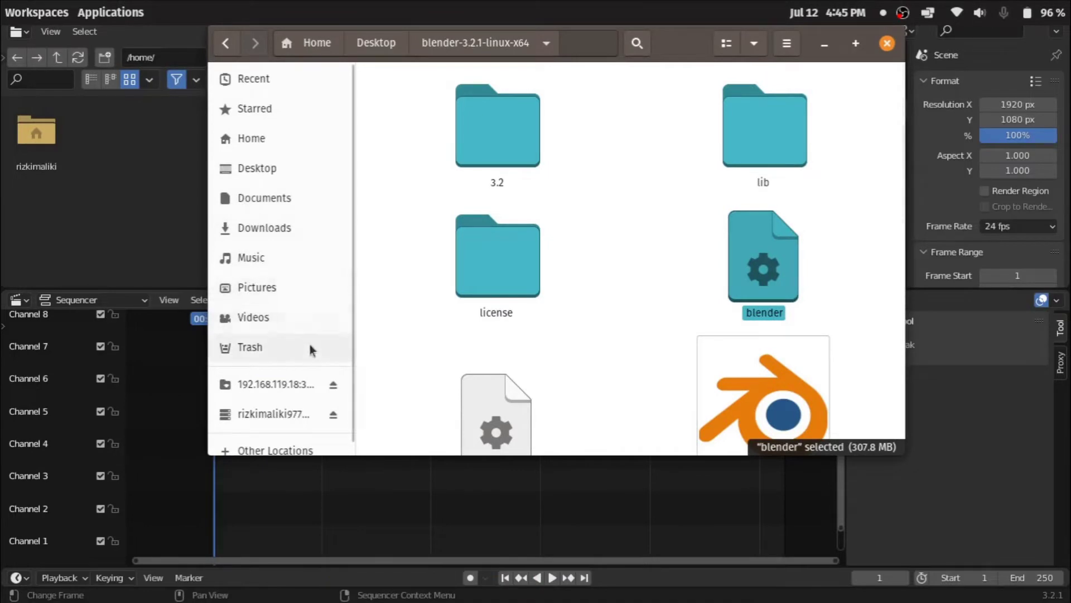
{"action": "scroll", "coordinate": [310, 349], "scroll_direction": "down", "scroll_amount": 1}
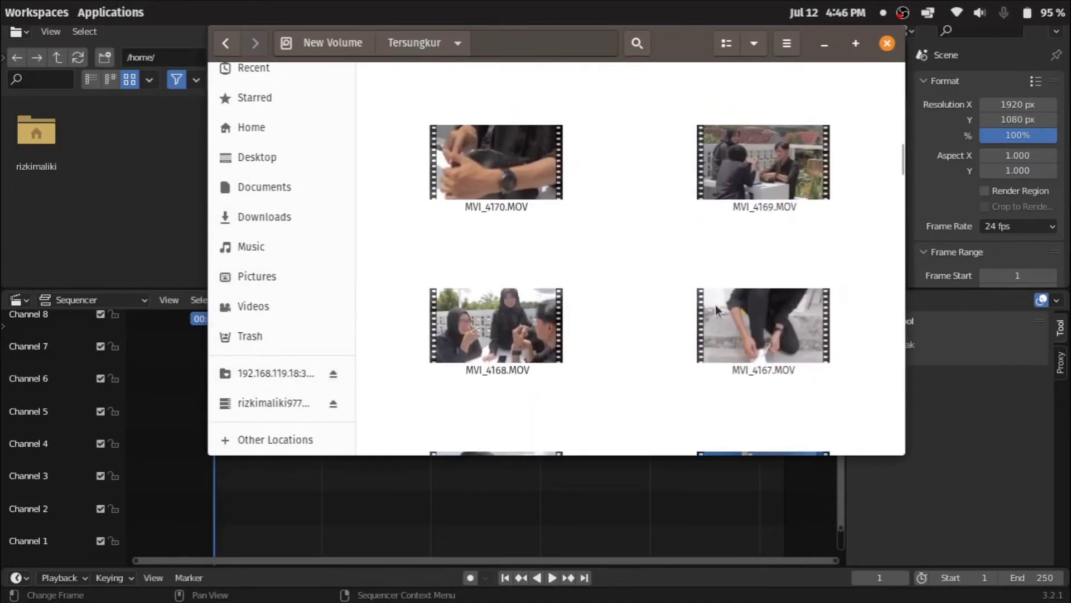
{"action": "scroll", "coordinate": [715, 309], "scroll_direction": "up", "scroll_amount": 3}
{"action": "scroll", "coordinate": [716, 307], "scroll_direction": "up", "scroll_amount": 3}
{"action": "scroll", "coordinate": [716, 306], "scroll_direction": "up", "scroll_amount": 3}
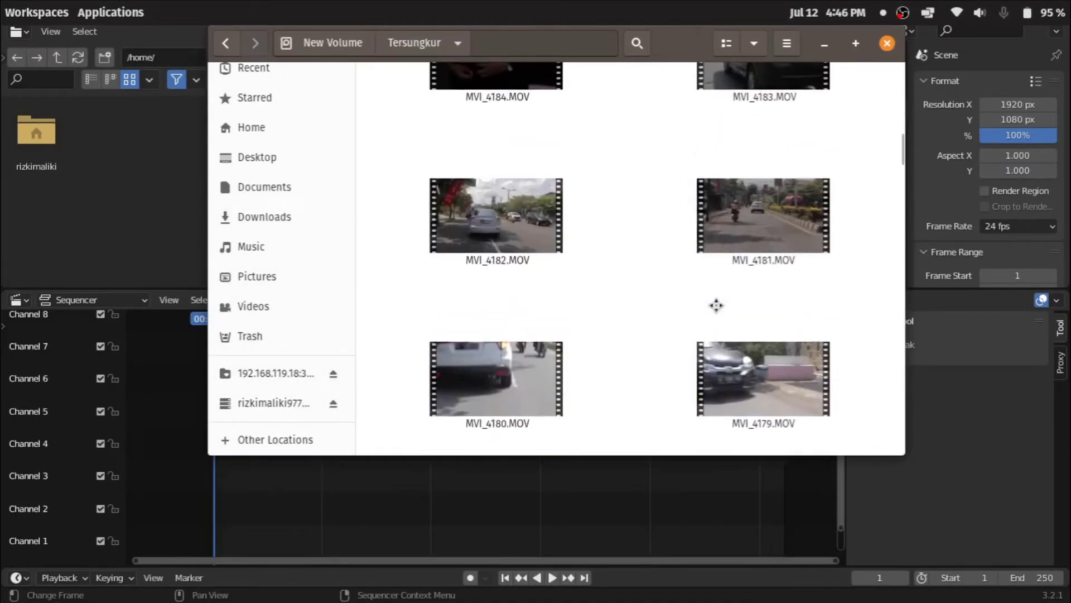
{"action": "scroll", "coordinate": [716, 305], "scroll_direction": "up", "scroll_amount": 3}
{"action": "scroll", "coordinate": [716, 305], "scroll_direction": "up", "scroll_amount": 3}
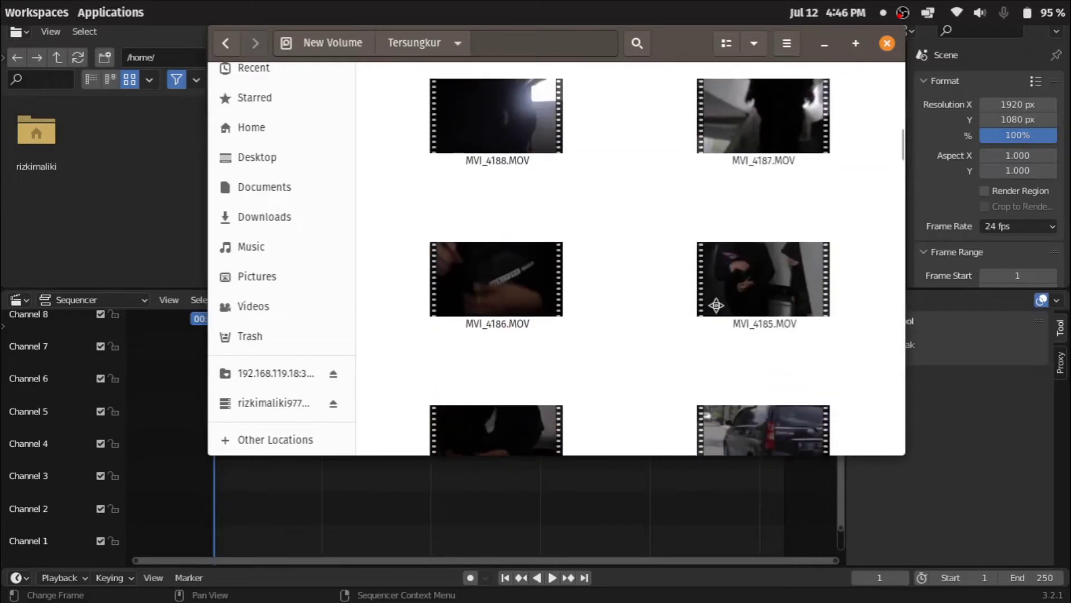
{"action": "scroll", "coordinate": [716, 306], "scroll_direction": "up", "scroll_amount": 1}
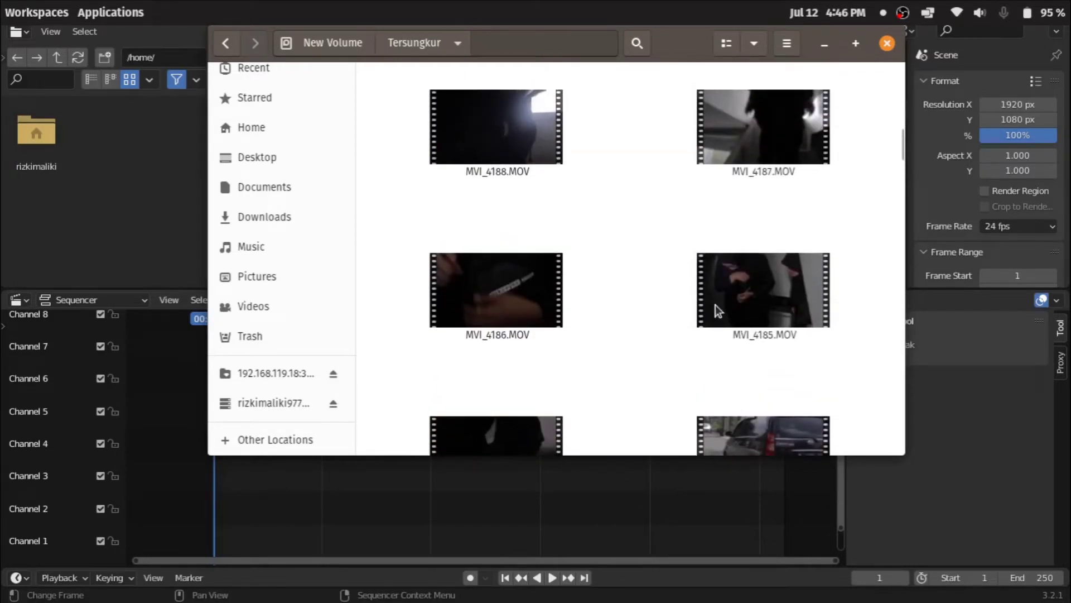
Drag MVI_4185.MOV from Files onto Blender's sequencer timeline
{"action": "left_click", "coordinate": [745, 283]}
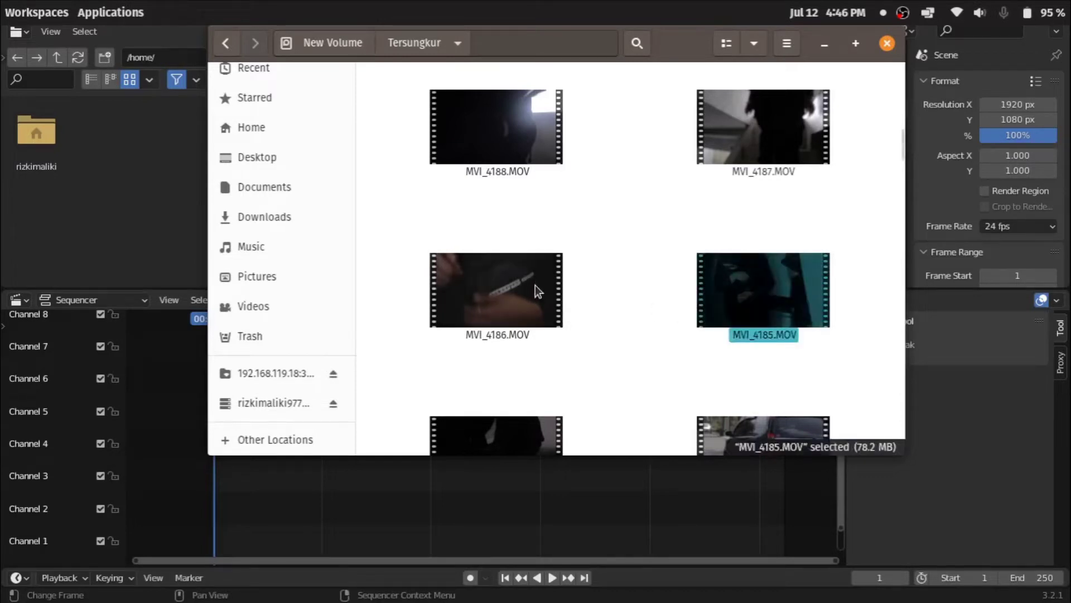
{"action": "left_click", "coordinate": [545, 291]}
{"action": "left_click", "coordinate": [751, 304]}
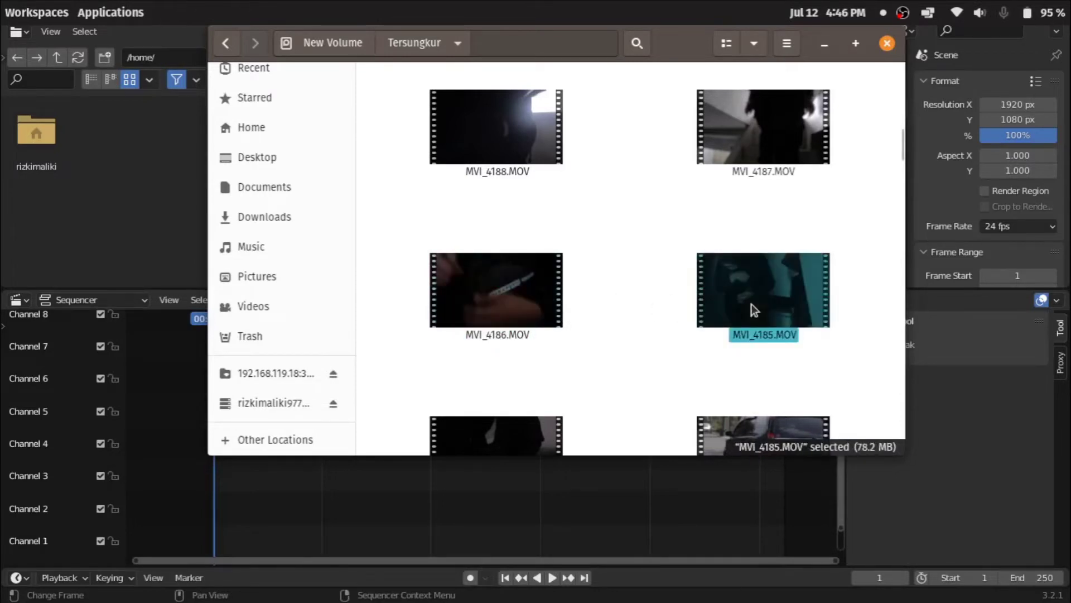
{"action": "left_click_drag", "start_coordinate": [809, 283], "coordinate": [539, 497]}
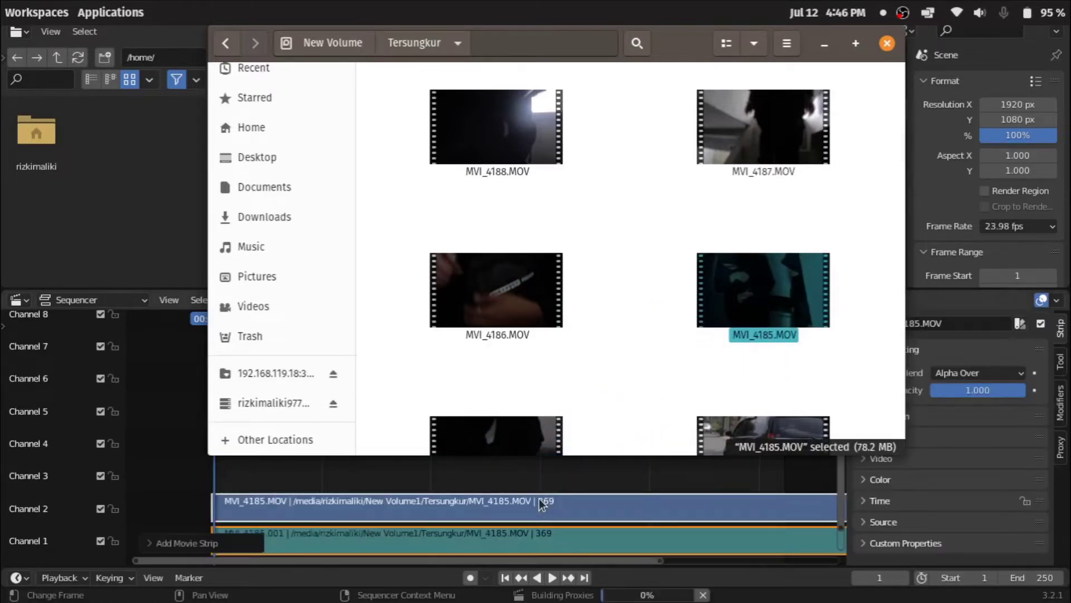
Drop MVI_4185.MOV onto channels 2 and 1 and zoom the timeline to fit
{"action": "left_click", "coordinate": [539, 498]}
{"action": "scroll", "coordinate": [539, 498], "scroll_direction": "down", "scroll_amount": 3}
{"action": "scroll", "coordinate": [539, 498], "scroll_direction": "down", "scroll_amount": 1}
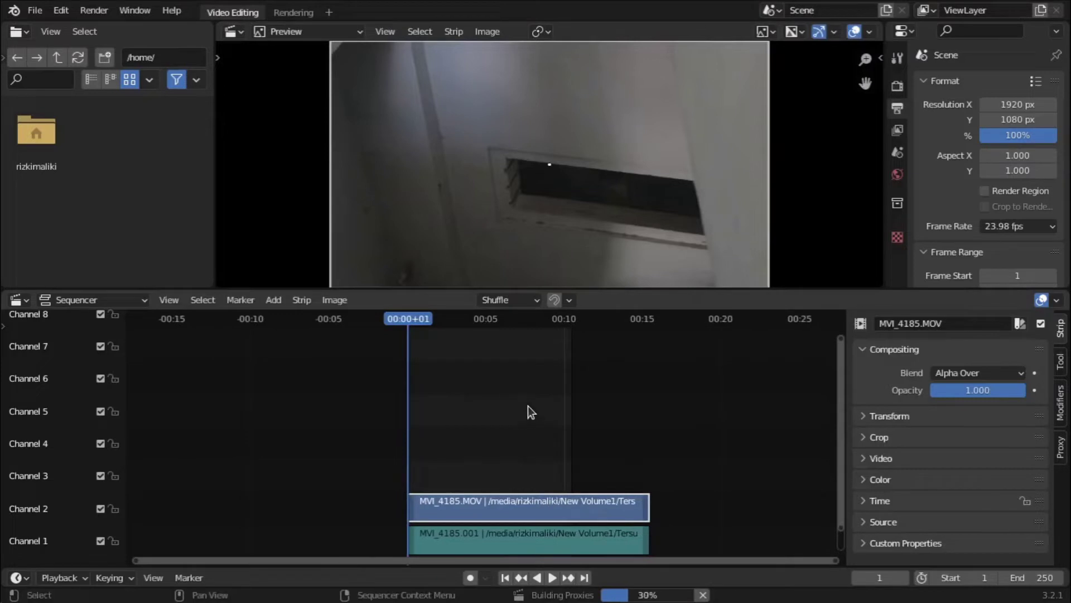
{"action": "scroll", "coordinate": [528, 407], "scroll_direction": "up", "scroll_amount": 2}
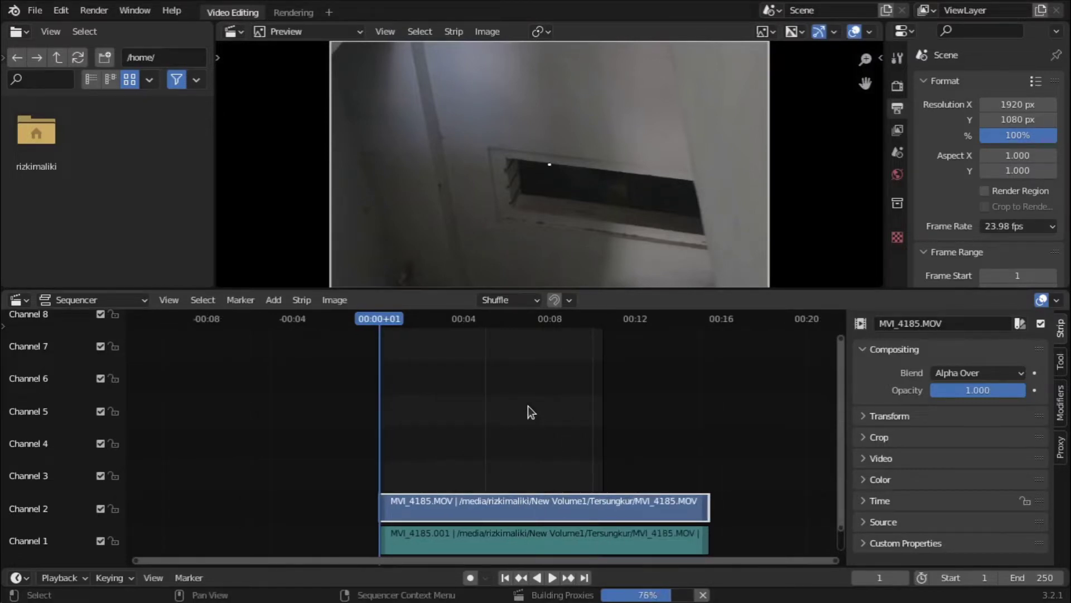
{"action": "scroll", "coordinate": [528, 406], "scroll_direction": "down", "scroll_amount": 1}
{"action": "scroll", "coordinate": [528, 406], "scroll_direction": "up", "scroll_amount": 3}
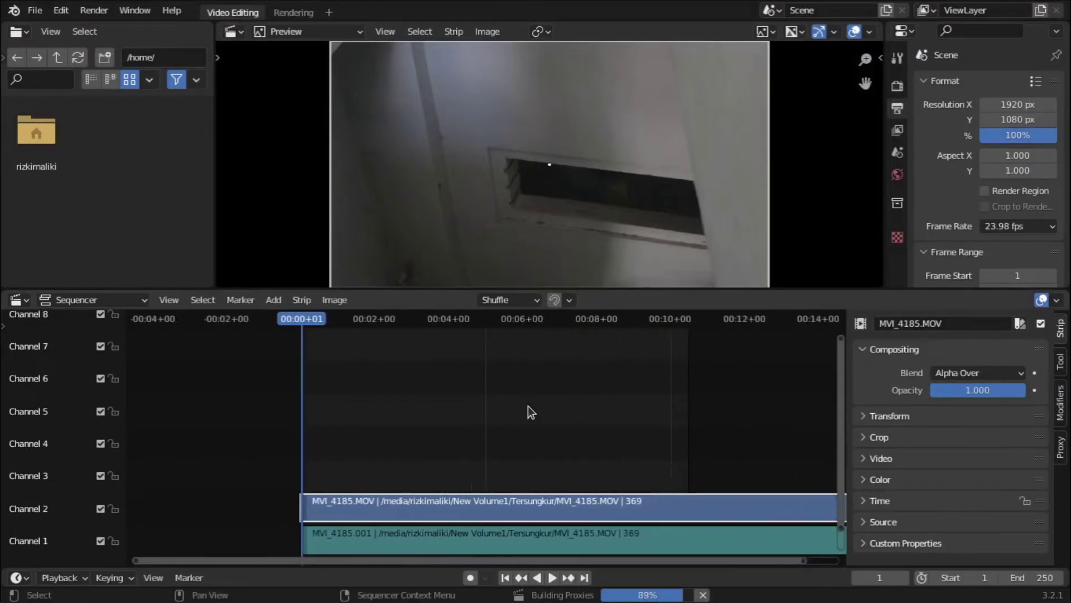
{"action": "scroll", "coordinate": [528, 407], "scroll_direction": "down", "scroll_amount": 3}
{"action": "scroll", "coordinate": [528, 406], "scroll_direction": "up", "scroll_amount": 2}
{"action": "scroll", "coordinate": [527, 406], "scroll_direction": "up", "scroll_amount": 2}
{"action": "scroll", "coordinate": [528, 406], "scroll_direction": "down", "scroll_amount": 3}
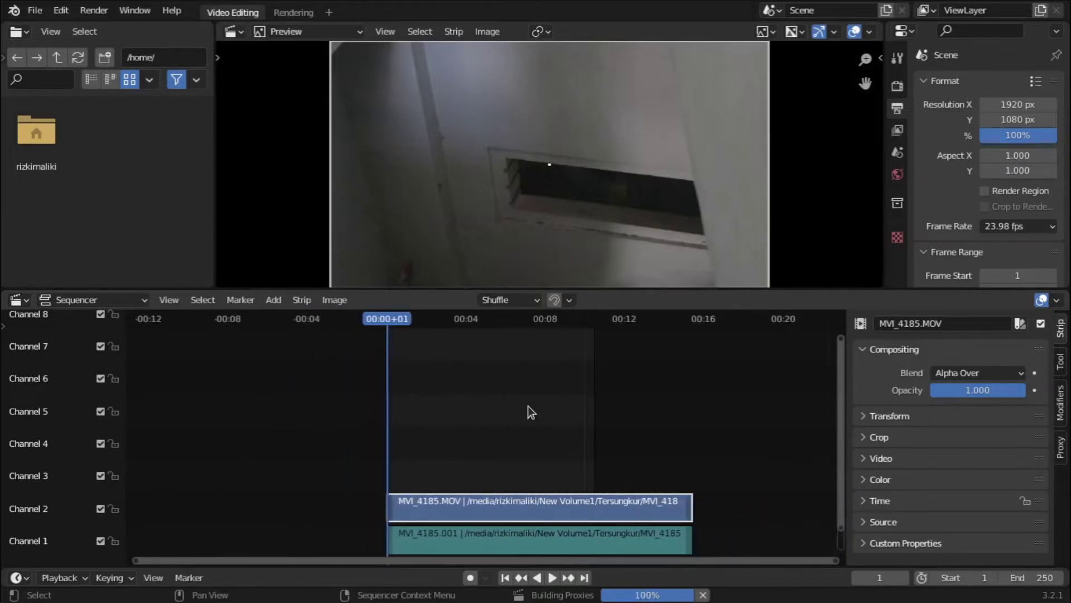
{"action": "scroll", "coordinate": [528, 407], "scroll_direction": "up", "scroll_amount": 1}
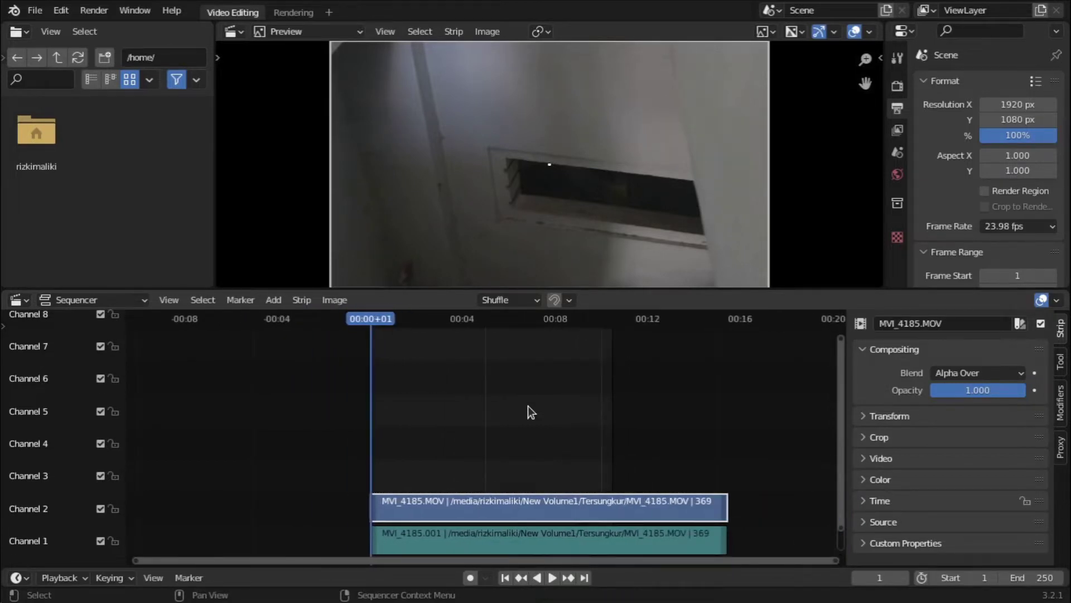
{"action": "scroll", "coordinate": [528, 406], "scroll_direction": "down", "scroll_amount": 2}
{"action": "scroll", "coordinate": [528, 407], "scroll_direction": "down", "scroll_amount": 1}
{"action": "scroll", "coordinate": [528, 407], "scroll_direction": "up", "scroll_amount": 1}
{"action": "scroll", "coordinate": [528, 406], "scroll_direction": "up", "scroll_amount": 3}
{"action": "scroll", "coordinate": [527, 407], "scroll_direction": "down", "scroll_amount": 2}
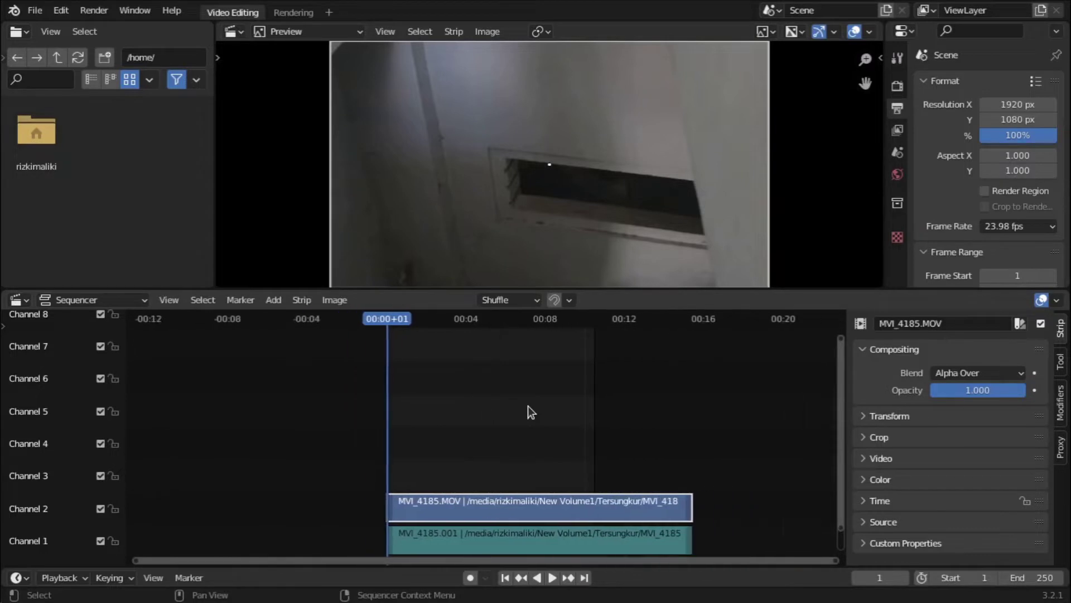
{"action": "mouse_move", "coordinate": [835, 561]}
{"action": "left_mouse_down"}
{"action": "mouse_move", "coordinate": [673, 561]}
{"action": "mouse_move", "coordinate": [962, 568]}
{"action": "left_mouse_up"}
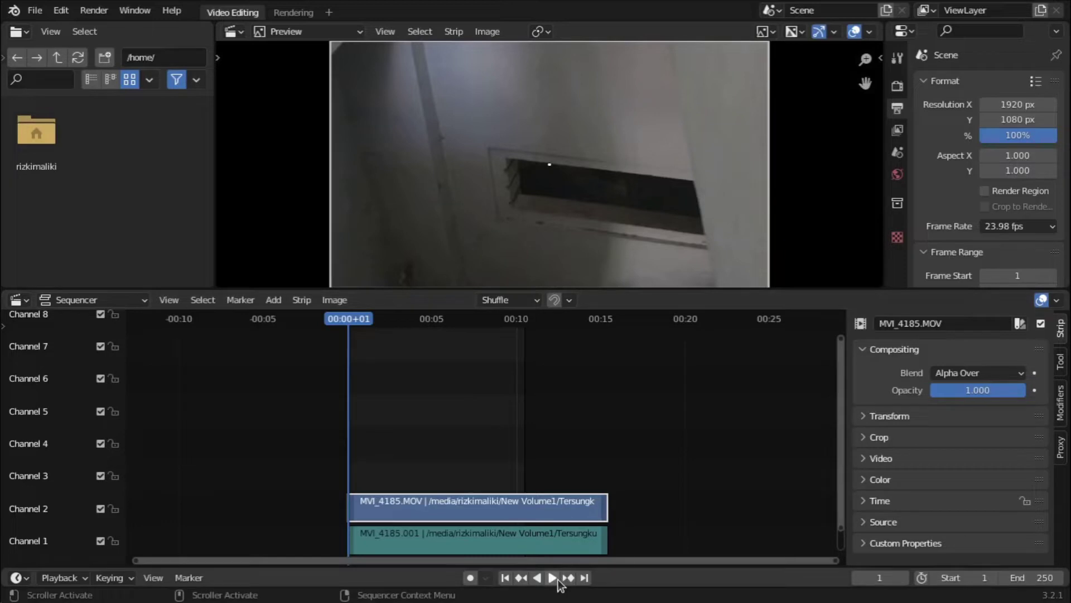
Play and scrub through MVI_4185, then return to the Tersungkur Files window
{"action": "key", "text": "space"}
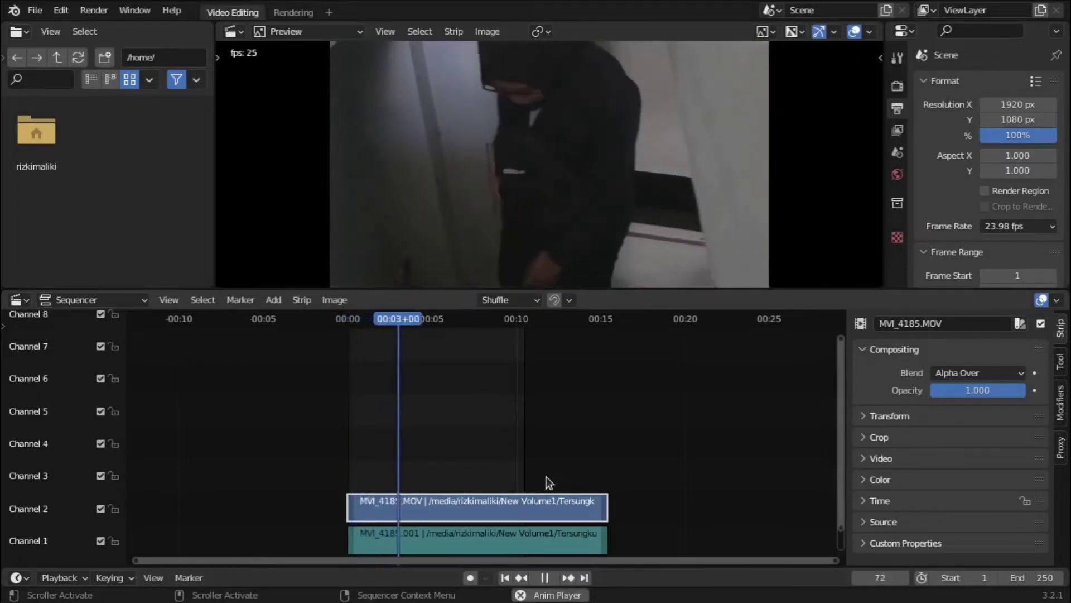
{"action": "key", "text": "space"}
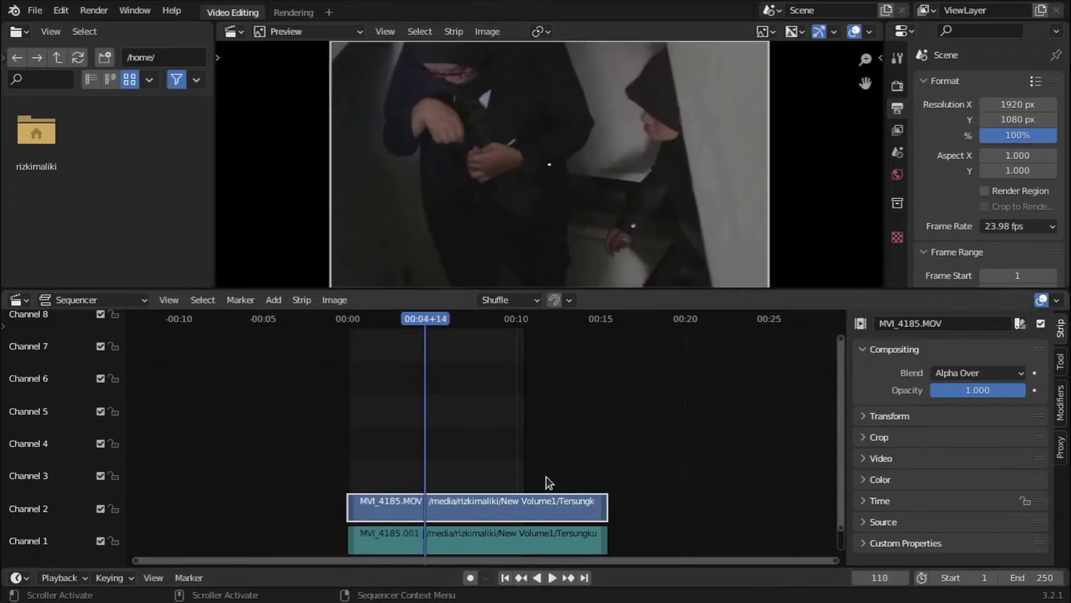
{"action": "left_click", "coordinate": [546, 477]}
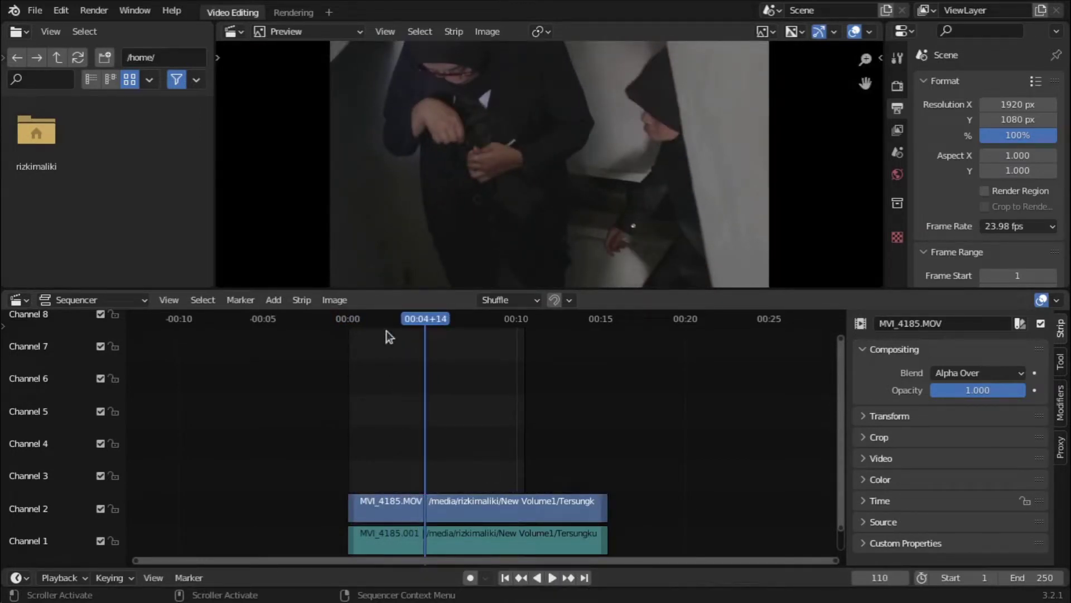
{"action": "mouse_move", "coordinate": [396, 314]}
{"action": "left_mouse_down"}
{"action": "mouse_move", "coordinate": [415, 332]}
{"action": "mouse_move", "coordinate": [360, 323]}
{"action": "mouse_move", "coordinate": [430, 335]}
{"action": "mouse_move", "coordinate": [368, 342]}
{"action": "mouse_move", "coordinate": [516, 353]}
{"action": "mouse_move", "coordinate": [502, 353]}
{"action": "left_mouse_up"}
{"action": "left_click_drag", "start_coordinate": [455, 365], "coordinate": [396, 379]}
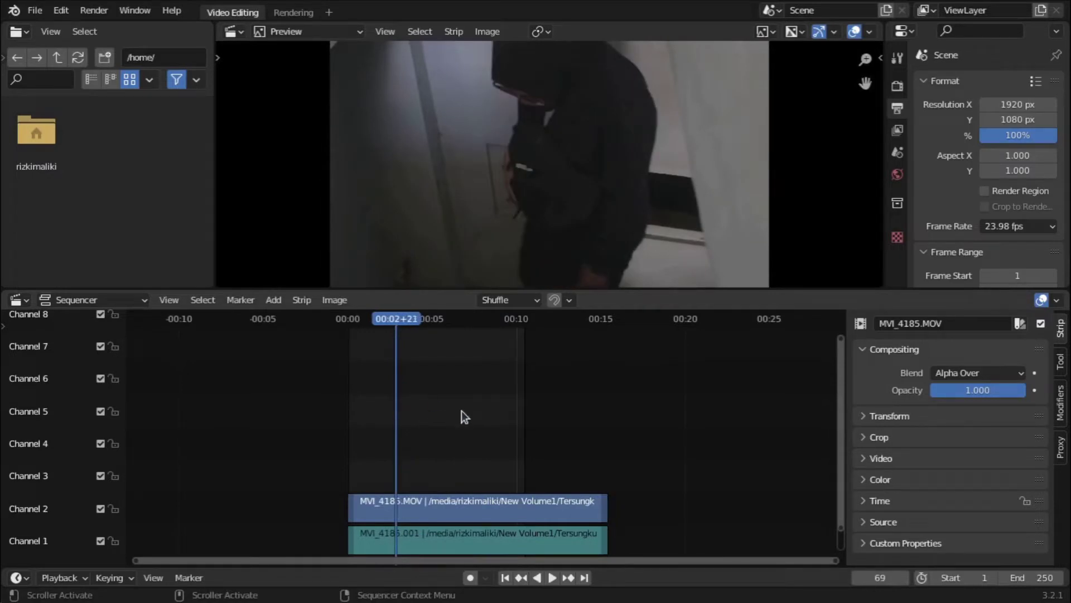
{"action": "key", "text": "alt+Tab"}
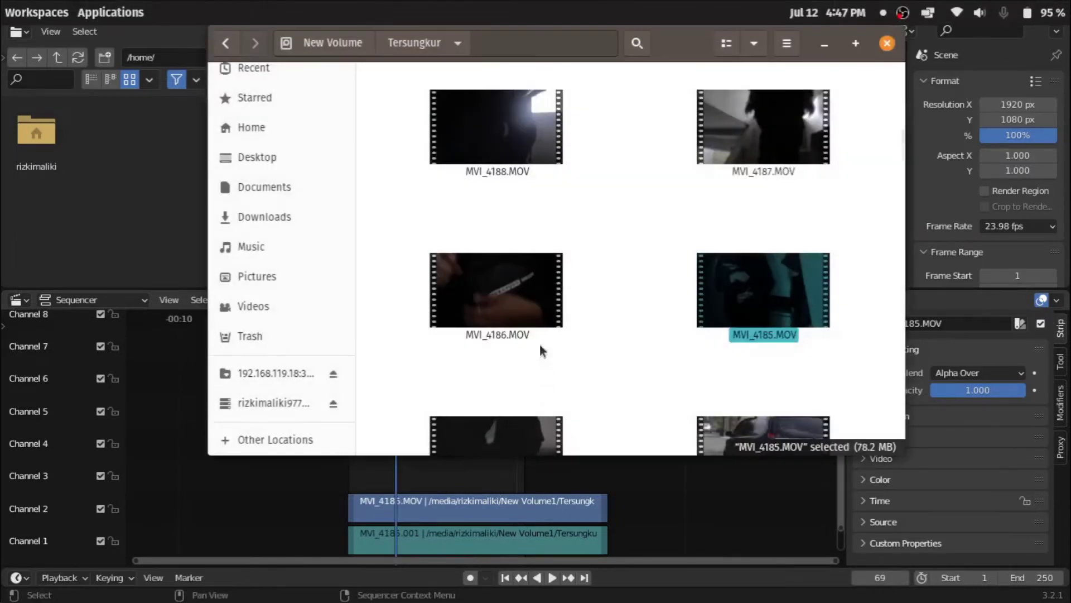
Drag MVI_4186.MOV into the sequencer ahead of MVI_4185, then select the MVI_4185.MOV strip
{"action": "mouse_move", "coordinate": [501, 303]}
{"action": "left_mouse_down"}
{"action": "mouse_move", "coordinate": [544, 428]}
{"action": "mouse_move", "coordinate": [659, 487]}
{"action": "left_mouse_up"}
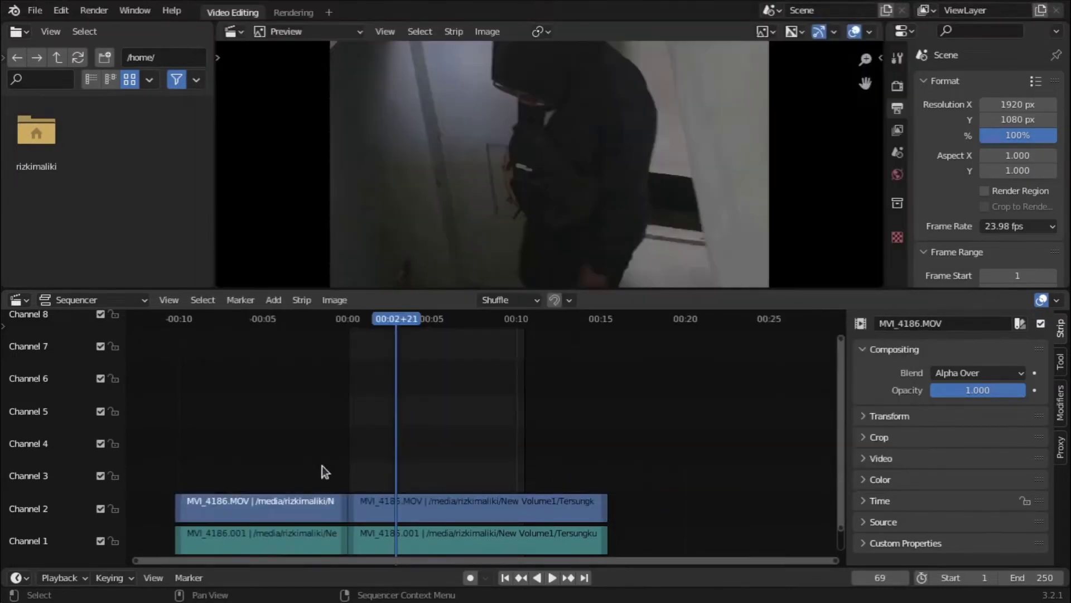
{"action": "left_click_drag", "start_coordinate": [324, 472], "coordinate": [287, 541]}
{"action": "left_click", "coordinate": [447, 483]}
{"action": "left_click", "coordinate": [430, 513]}
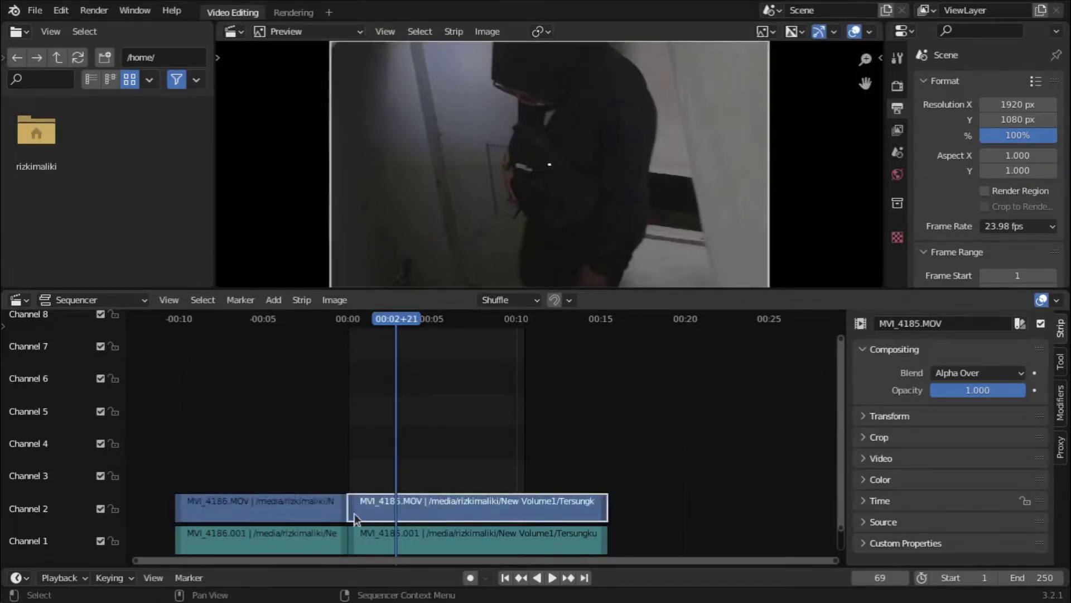
Turn on Display Waveform for the MVI_4185.001 and MVI_4186.001 sound strips
{"action": "left_click", "coordinate": [402, 537]}
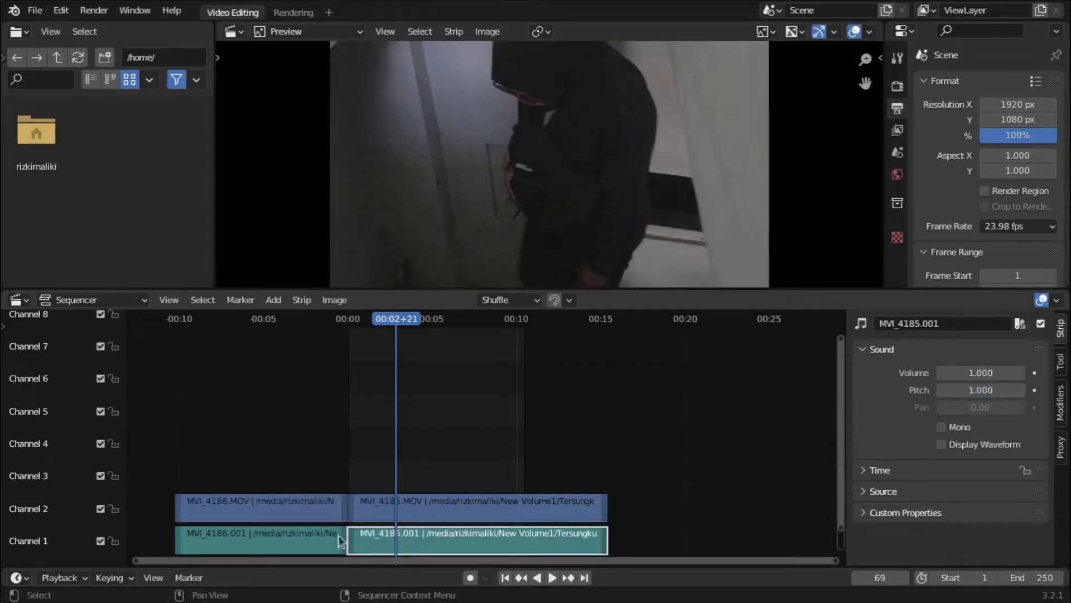
{"action": "left_click", "coordinate": [302, 538]}
{"action": "left_click", "coordinate": [393, 537]}
{"action": "left_click", "coordinate": [442, 478]}
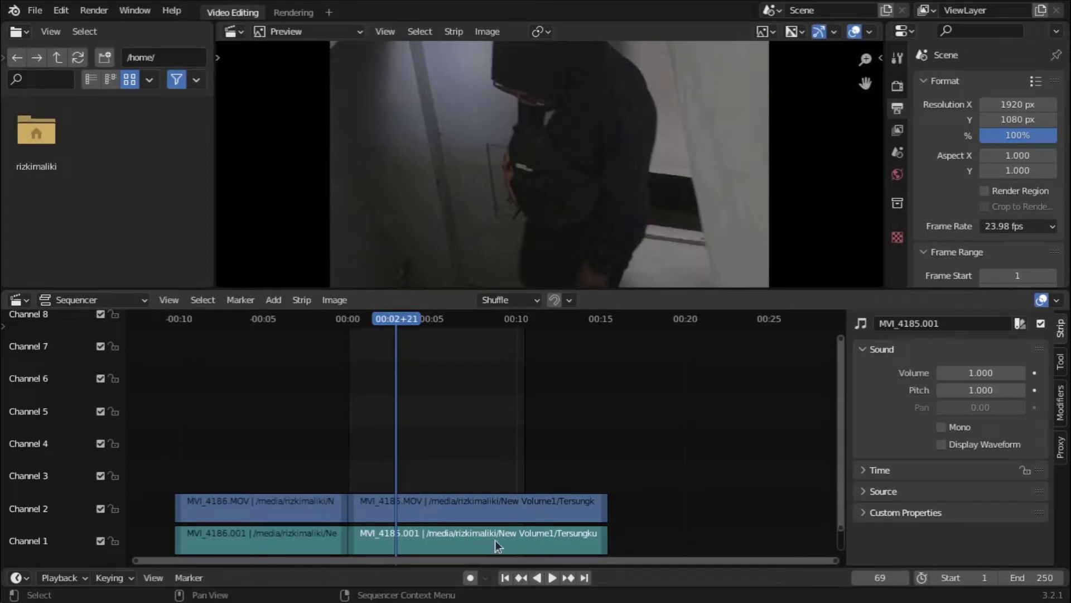
{"action": "left_click", "coordinate": [511, 539]}
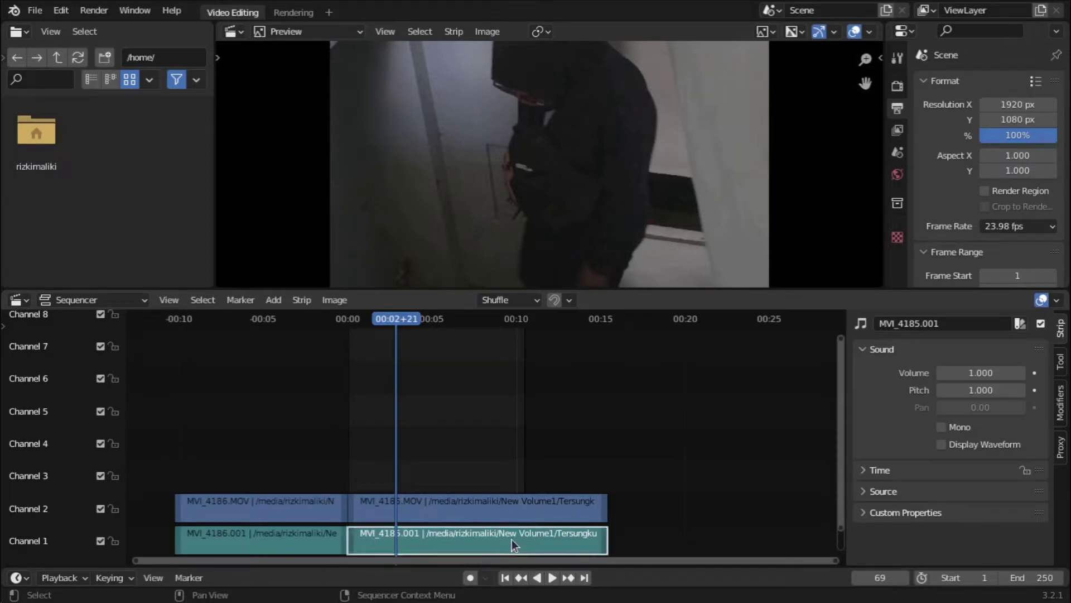
{"action": "left_click", "coordinate": [527, 514]}
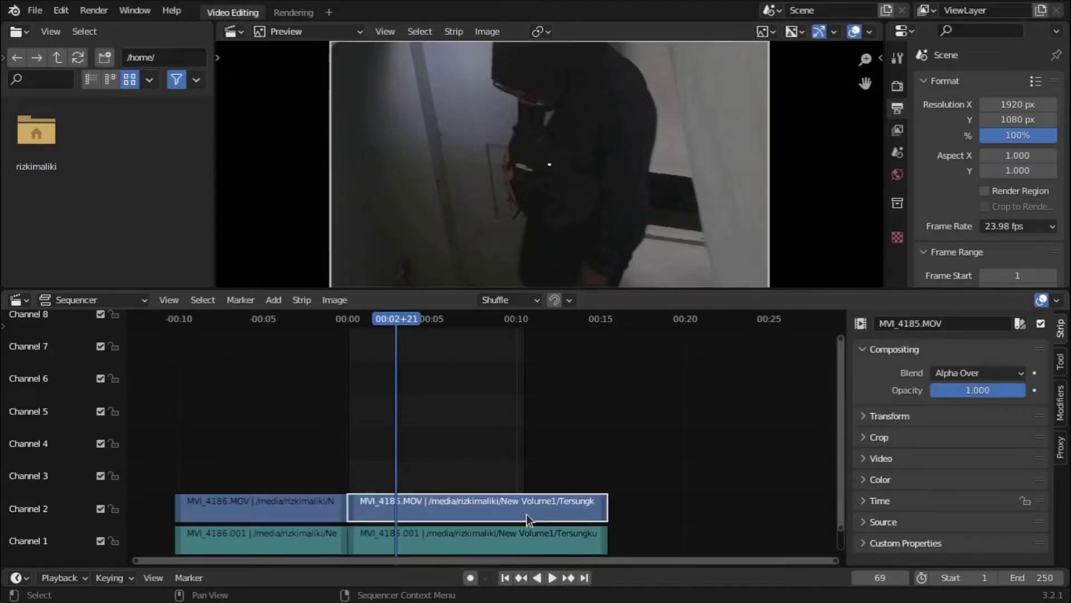
{"action": "left_click", "coordinate": [517, 534]}
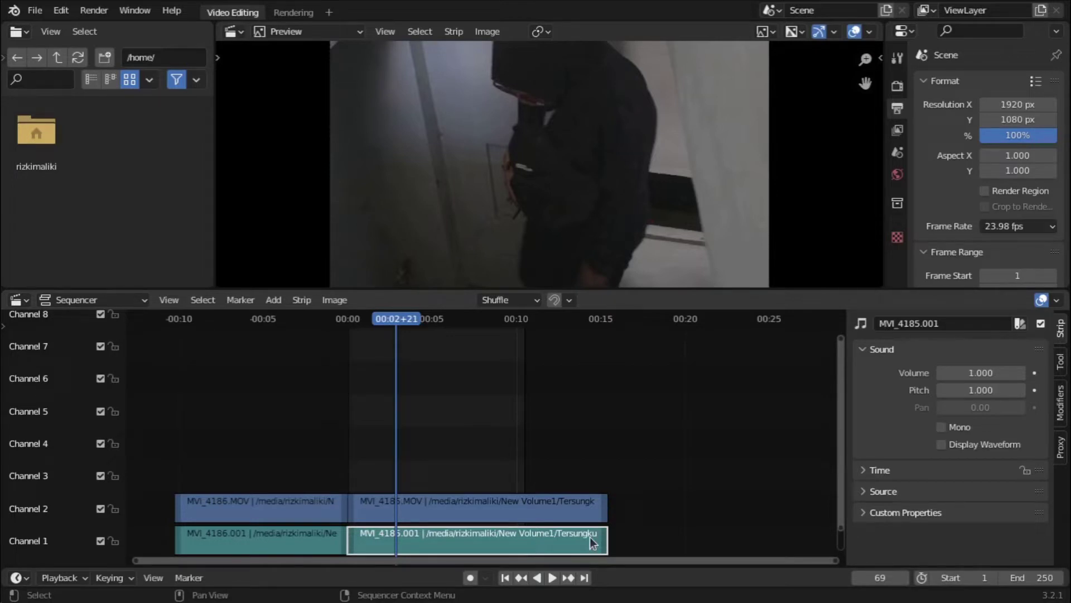
{"action": "left_click", "coordinate": [942, 444]}
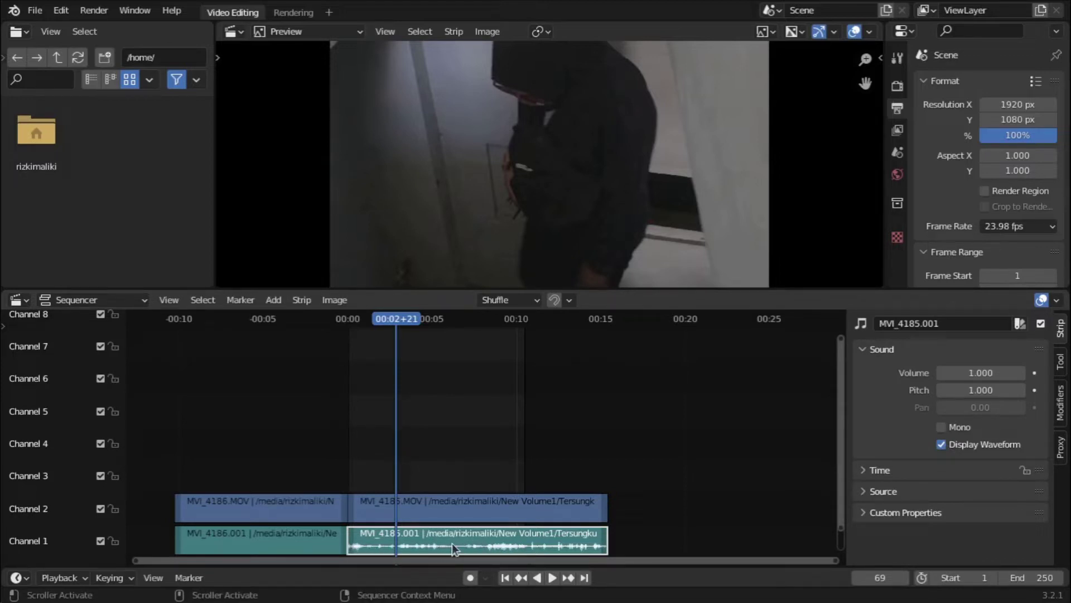
{"action": "left_click", "coordinate": [290, 545]}
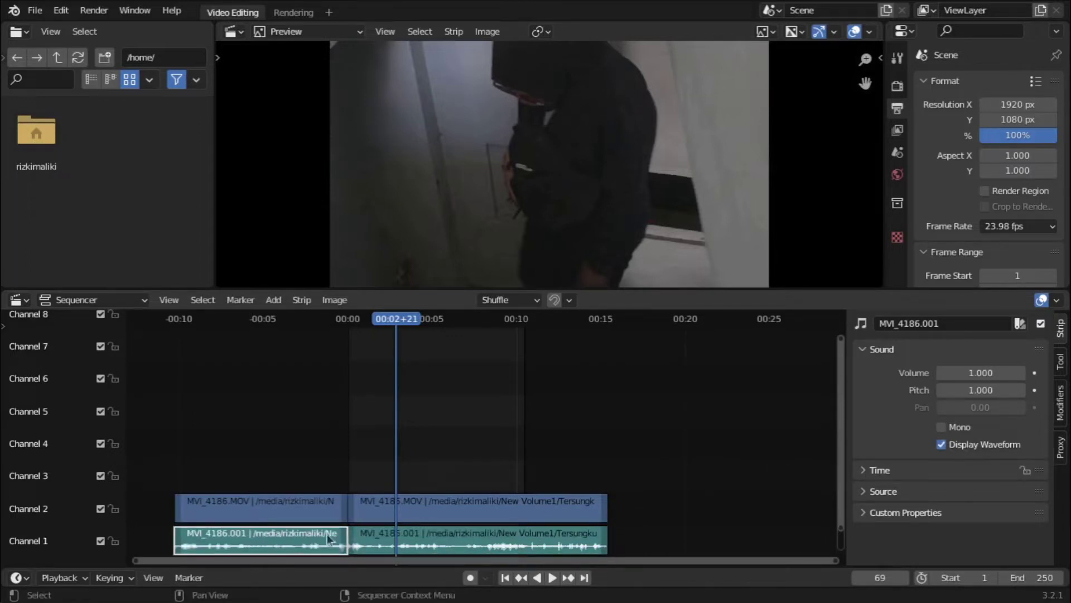
{"action": "left_click", "coordinate": [346, 327]}
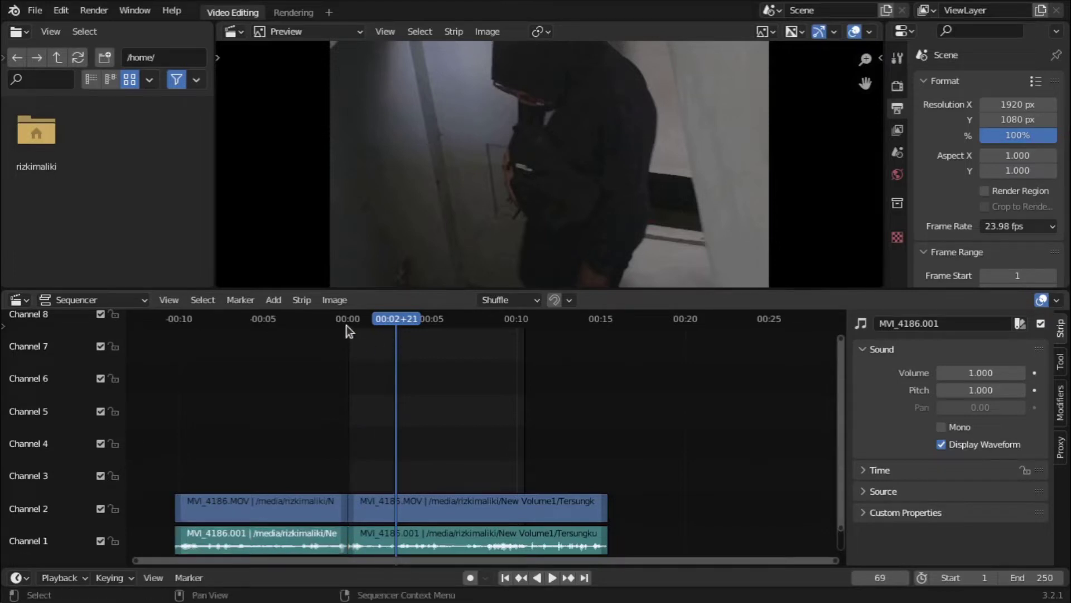
{"action": "left_click", "coordinate": [346, 324]}
{"action": "scroll", "coordinate": [349, 421], "scroll_direction": "up", "scroll_amount": 2}
{"action": "key", "text": "space"}
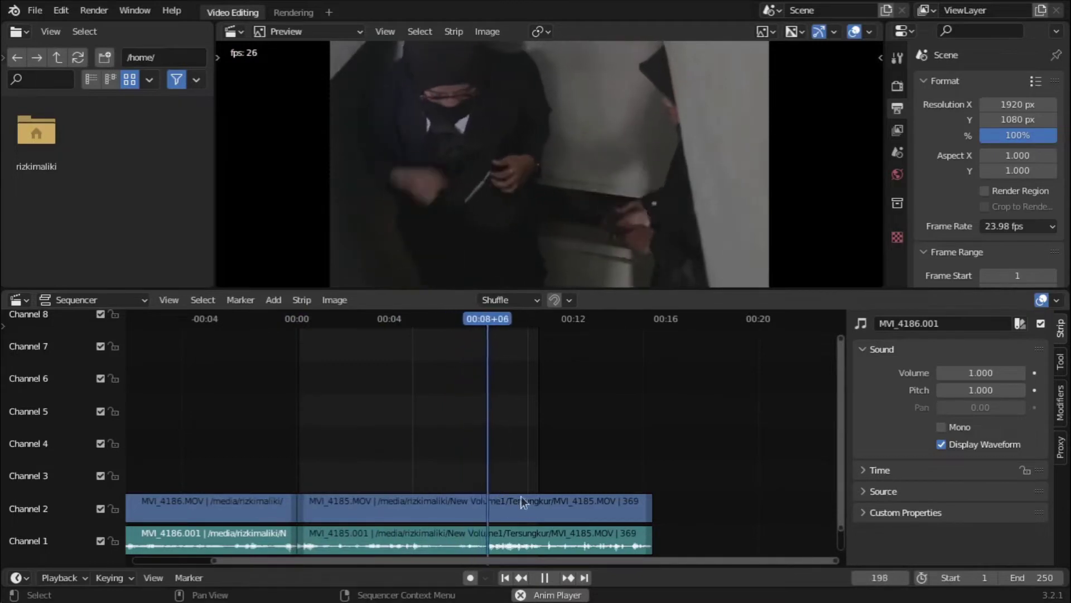
{"action": "key", "text": "space"}
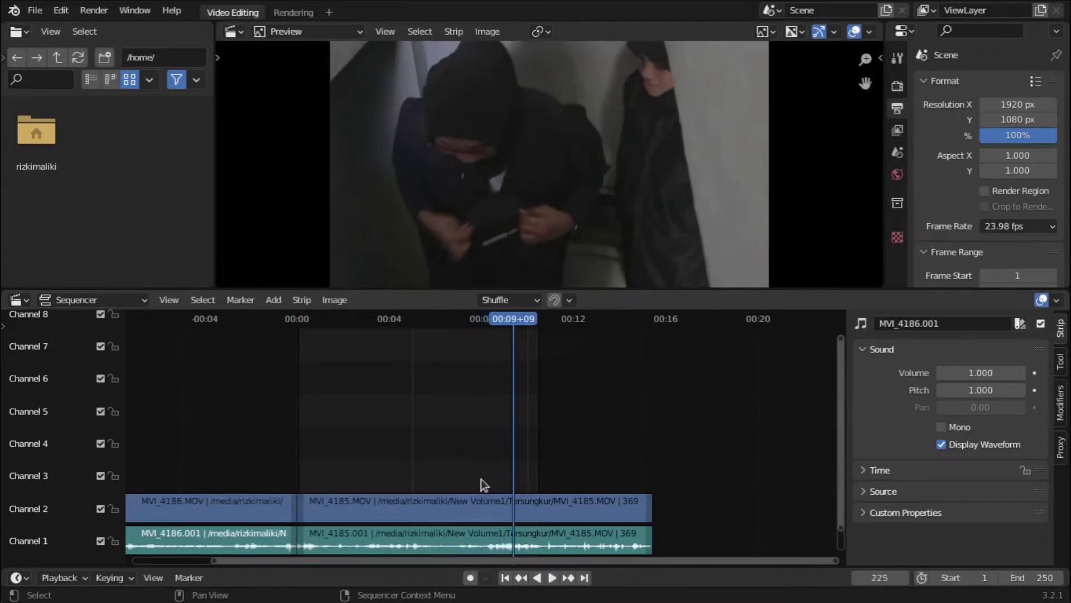
{"action": "scroll", "coordinate": [481, 479], "scroll_direction": "down", "scroll_amount": 3}
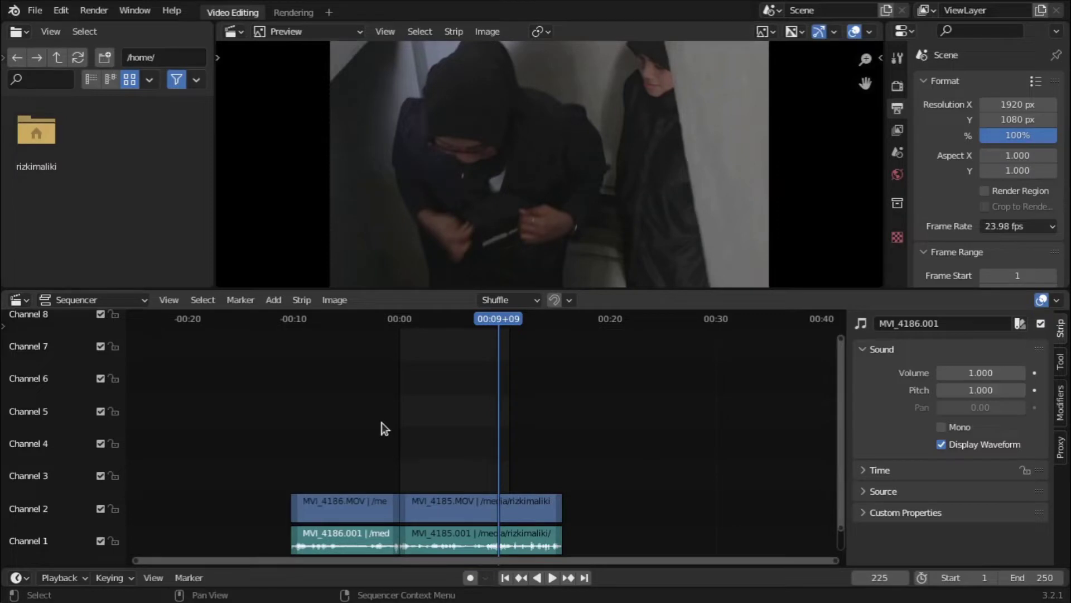
{"action": "left_click", "coordinate": [340, 541]}
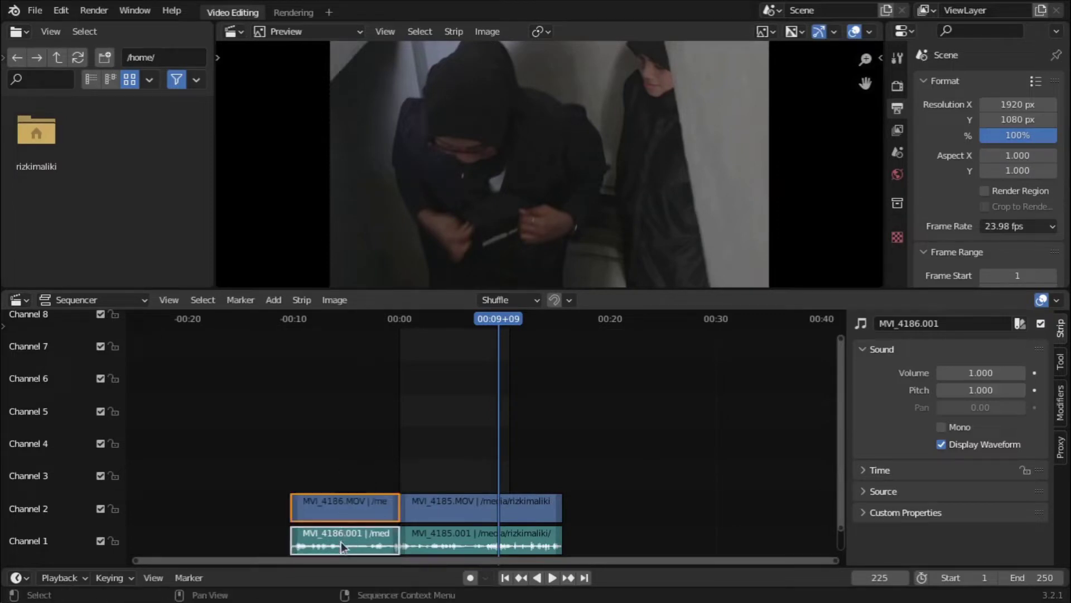
{"action": "left_click_drag", "start_coordinate": [367, 457], "coordinate": [346, 537]}
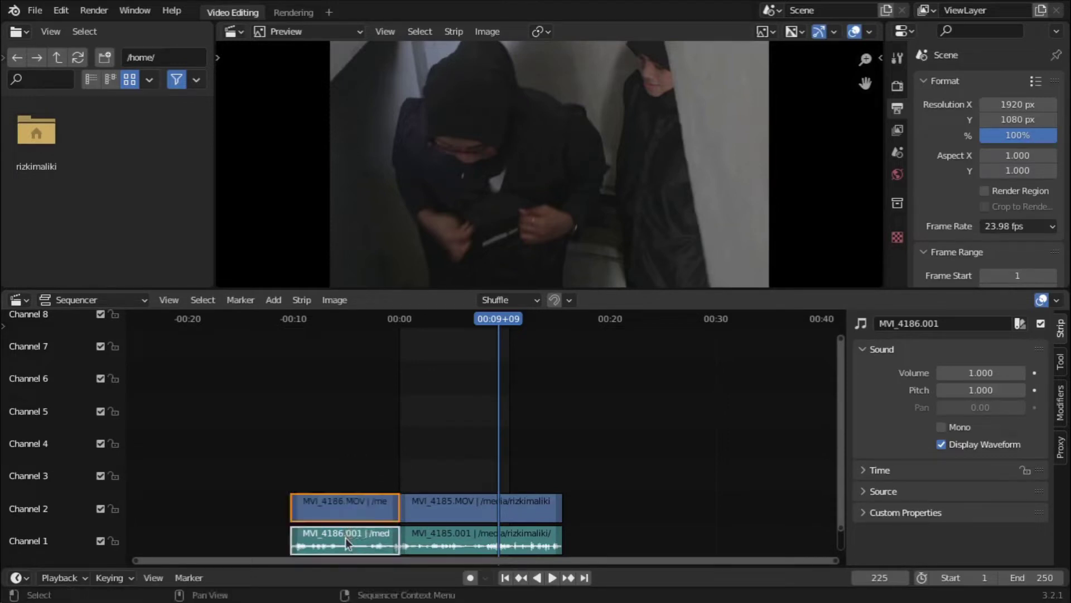
{"action": "left_click", "coordinate": [353, 488]}
{"action": "left_click", "coordinate": [349, 507]}
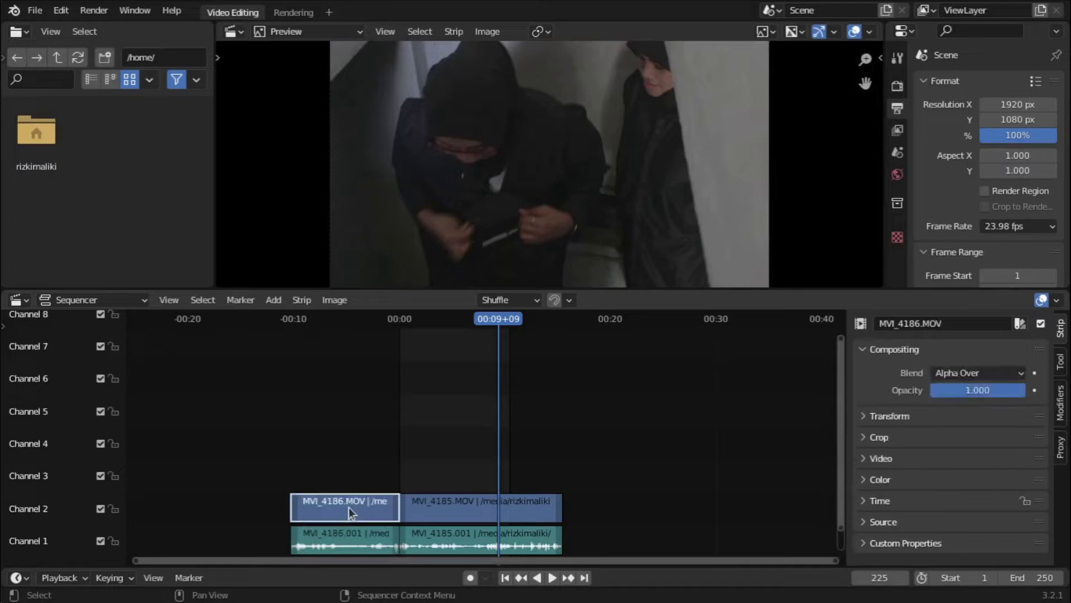
{"action": "mouse_move", "coordinate": [349, 510]}
{"action": "left_mouse_down"}
{"action": "mouse_move", "coordinate": [366, 501]}
{"action": "mouse_move", "coordinate": [362, 480]}
{"action": "mouse_move", "coordinate": [345, 541]}
{"action": "left_mouse_up"}
{"action": "right_click", "coordinate": [363, 487]}
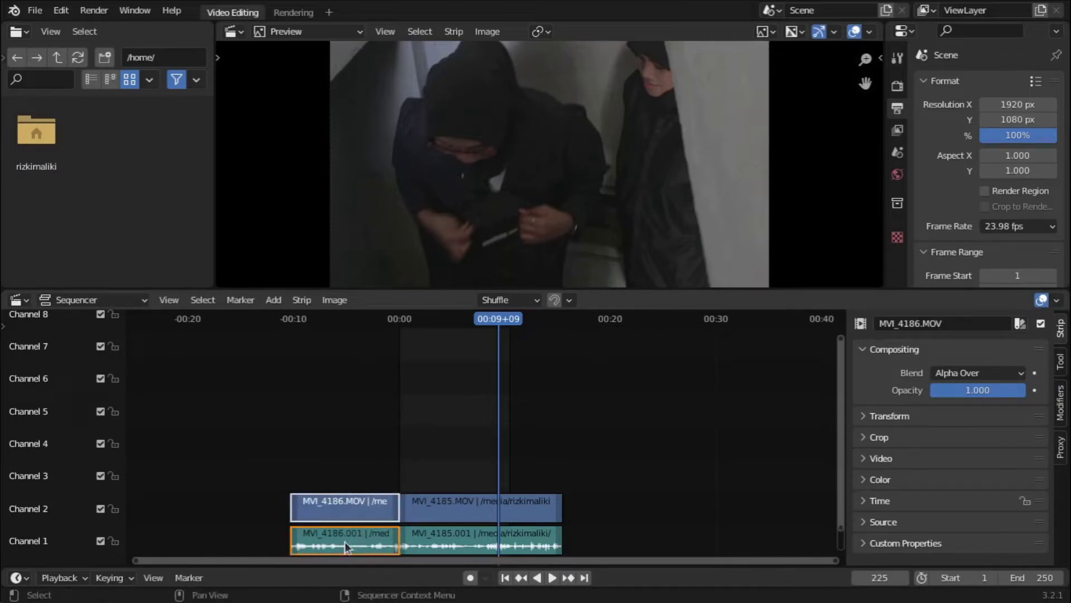
{"action": "mouse_move", "coordinate": [351, 504]}
{"action": "left_mouse_down"}
{"action": "mouse_move", "coordinate": [409, 434]}
{"action": "mouse_move", "coordinate": [613, 501]}
{"action": "mouse_move", "coordinate": [570, 505]}
{"action": "mouse_move", "coordinate": [608, 494]}
{"action": "mouse_move", "coordinate": [440, 464]}
{"action": "mouse_move", "coordinate": [372, 519]}
{"action": "left_mouse_up"}
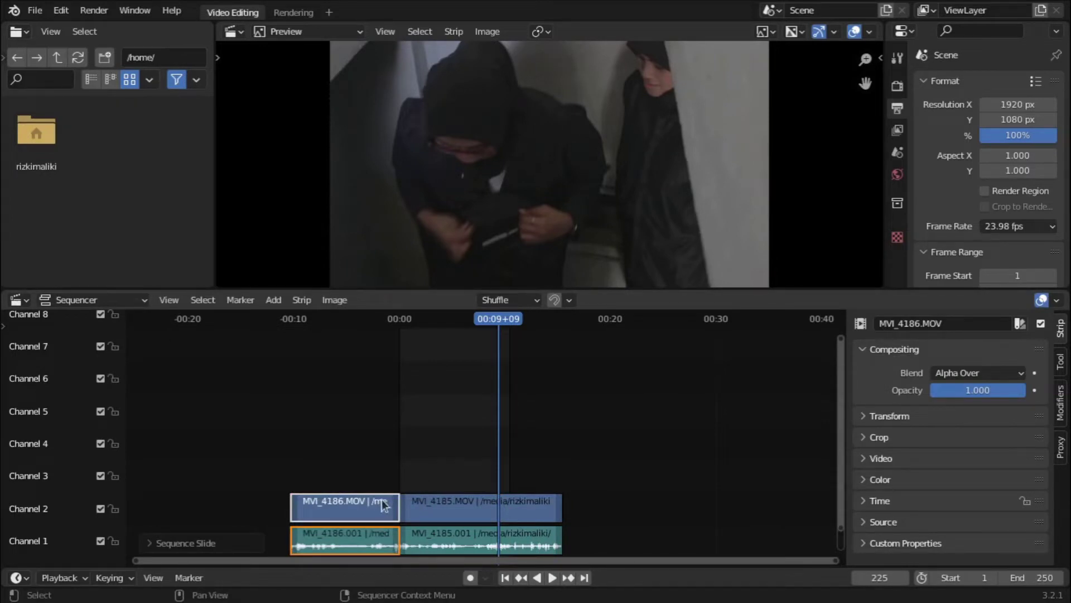
Move the MVI_4186 video and sound strips to start right where MVI_4185 ends
{"action": "key", "text": "g"}
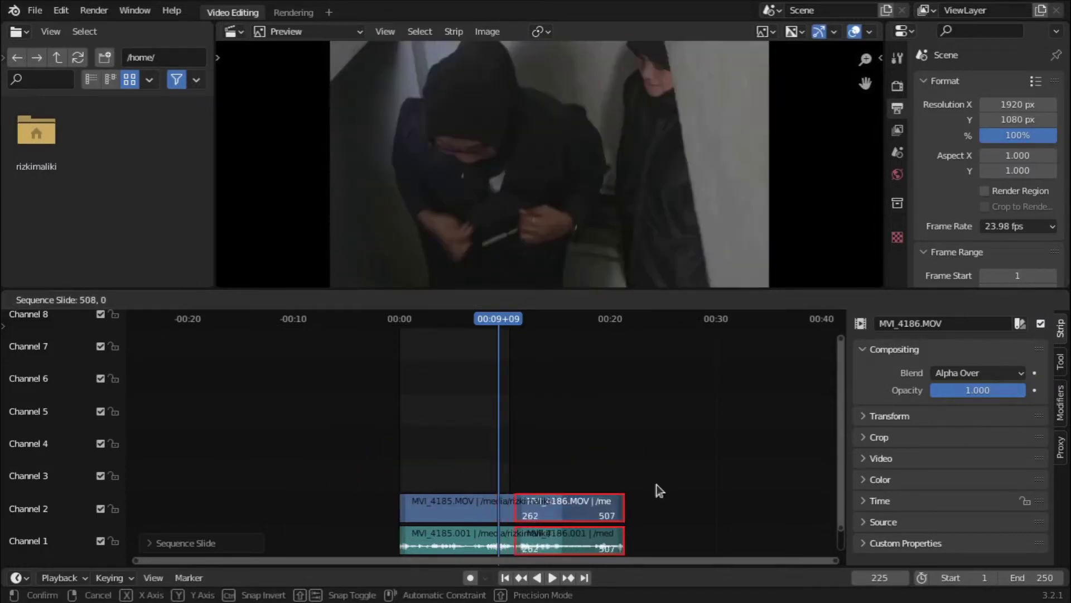
{"action": "left_click", "coordinate": [657, 484]}
{"action": "key", "text": "g"}
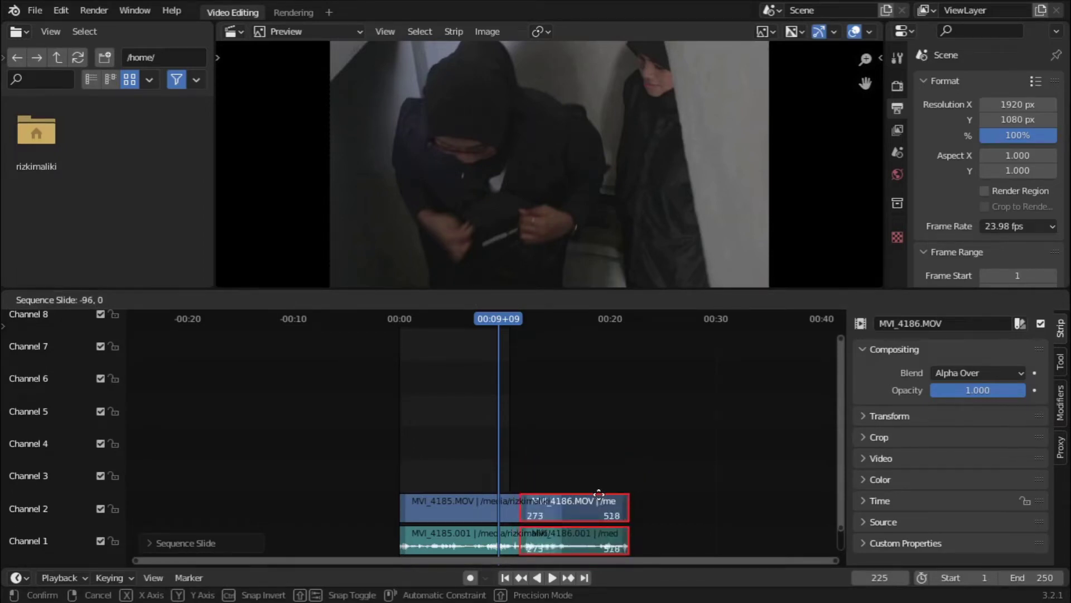
{"action": "left_click", "coordinate": [599, 493]}
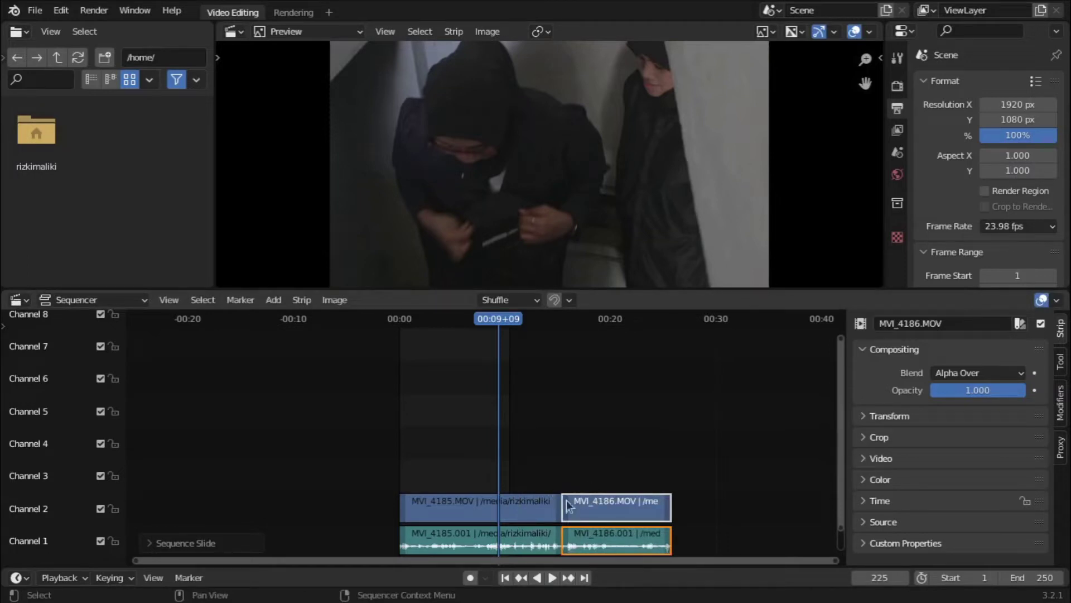
{"action": "left_click", "coordinate": [616, 442]}
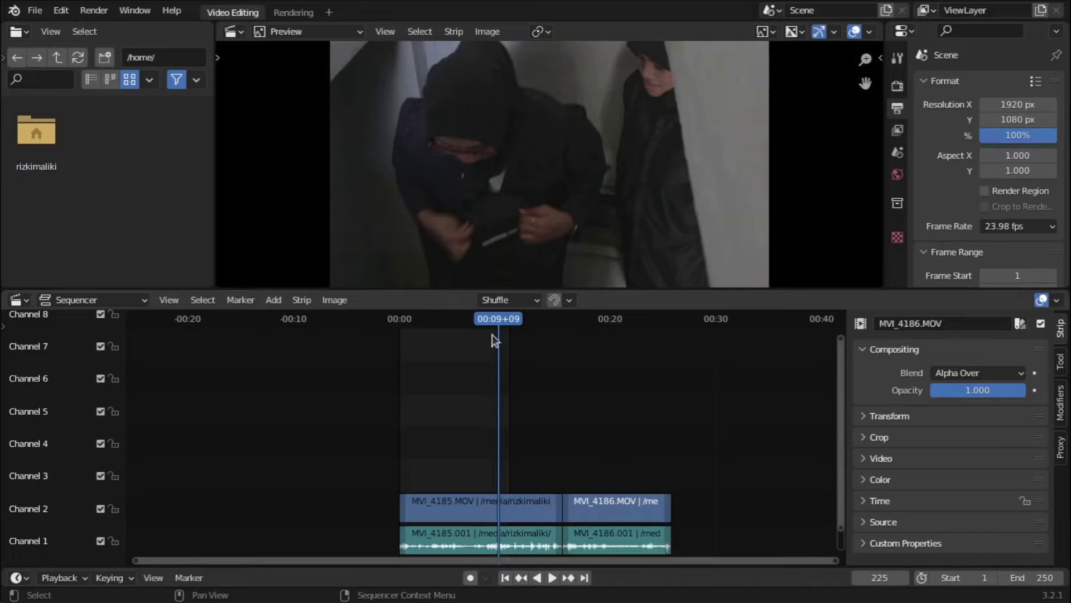
{"action": "key", "text": "space"}
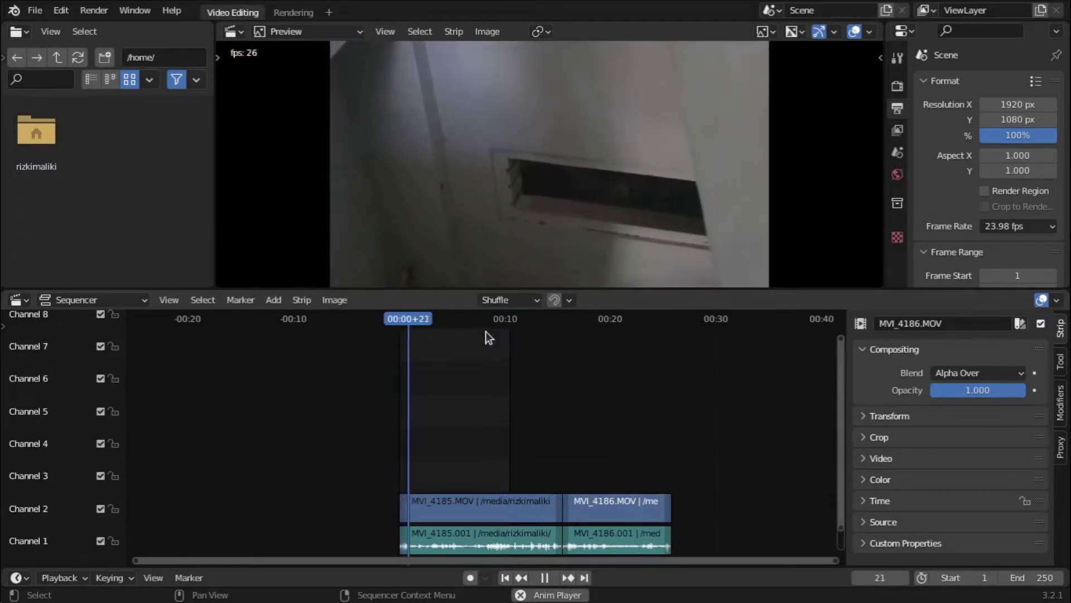
{"action": "key", "text": "space"}
{"action": "left_click", "coordinate": [494, 319]}
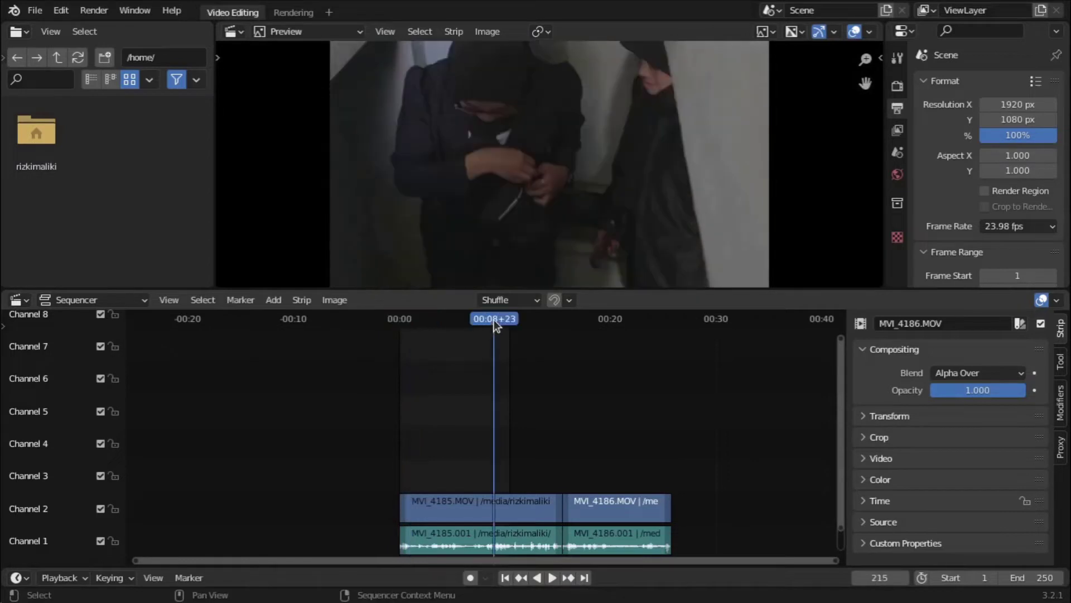
{"action": "key", "text": "space"}
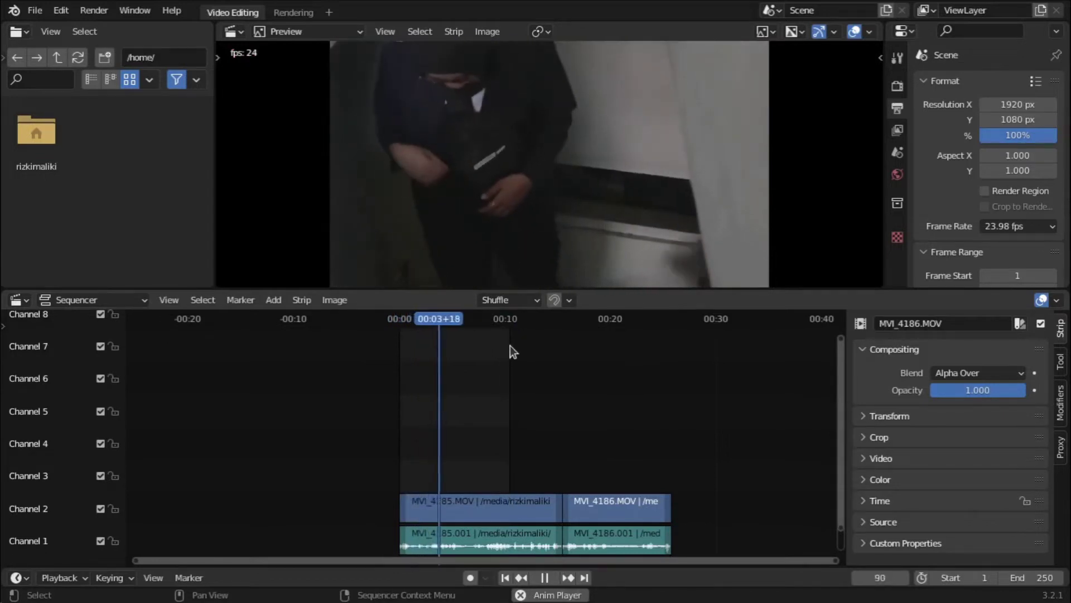
{"action": "key", "text": "space"}
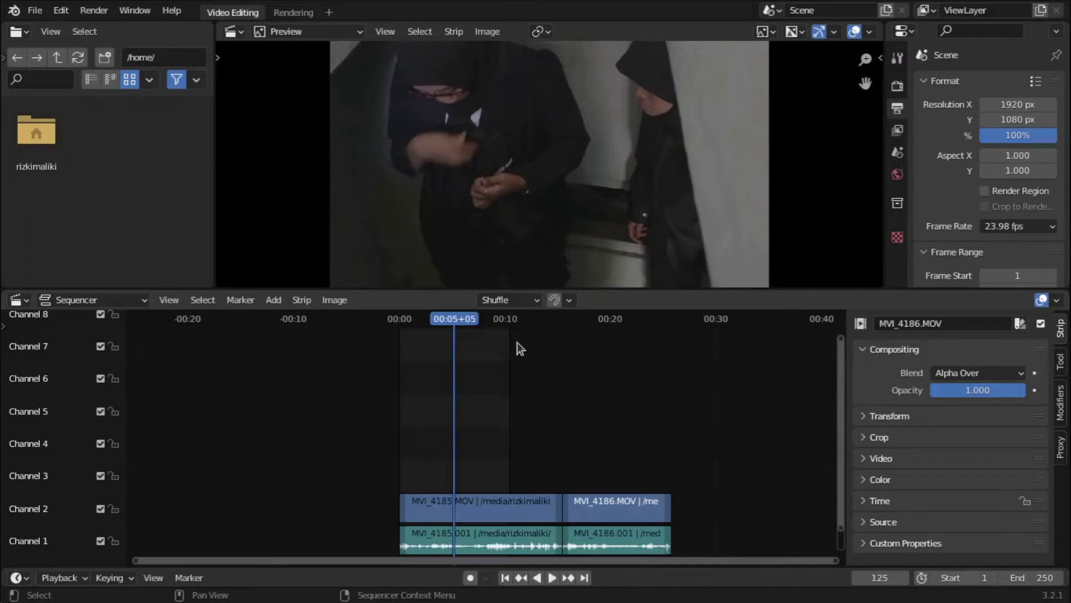
{"action": "scroll", "coordinate": [510, 427], "scroll_direction": "up", "scroll_amount": 1}
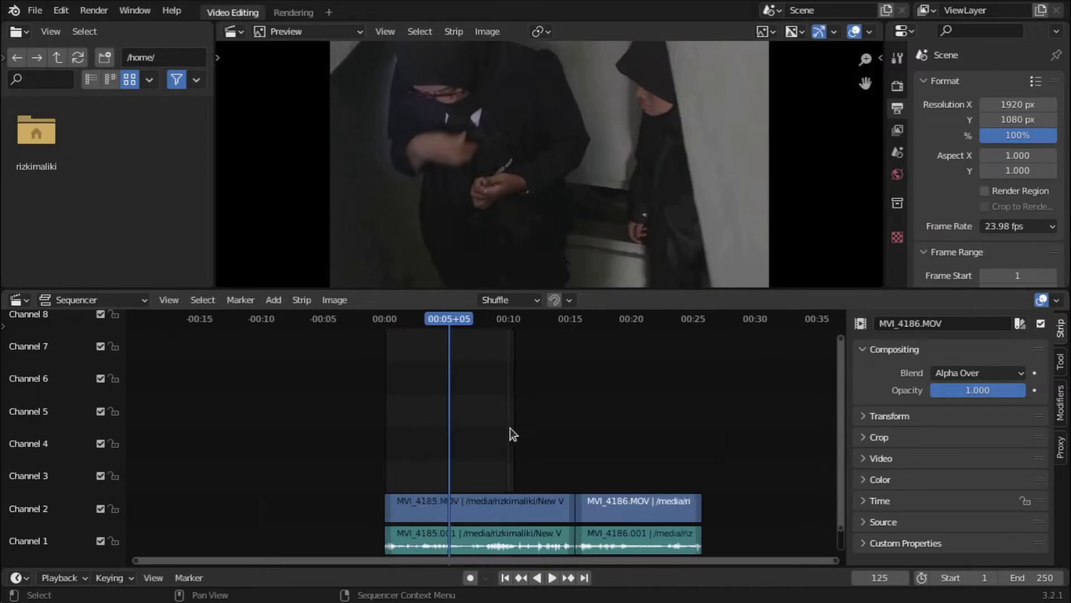
{"action": "scroll", "coordinate": [510, 428], "scroll_direction": "up", "scroll_amount": 3}
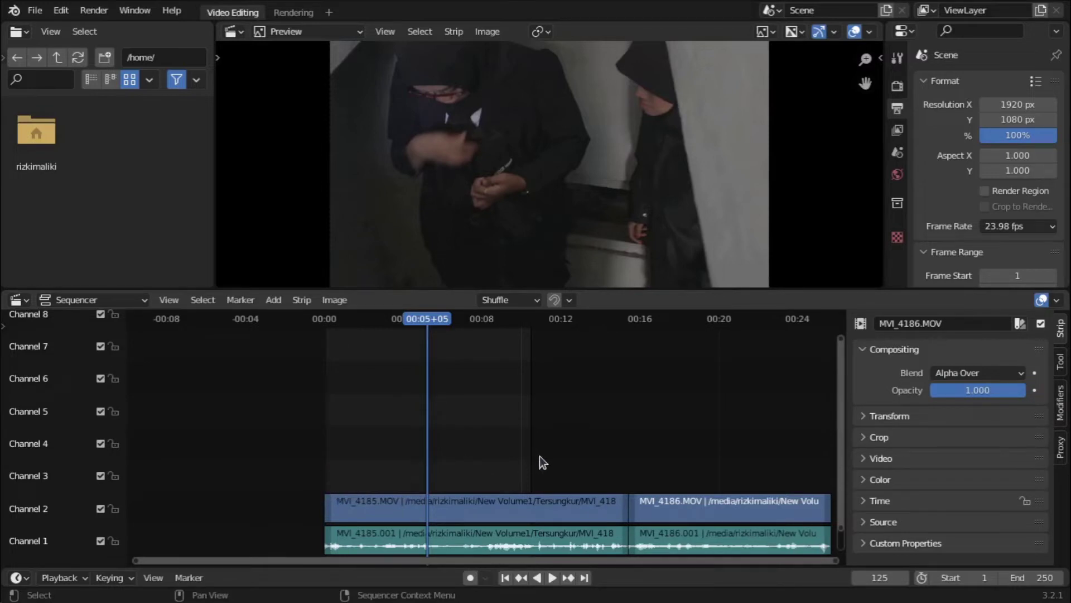
{"action": "mouse_move", "coordinate": [344, 322]}
{"action": "left_mouse_down"}
{"action": "mouse_move", "coordinate": [310, 355]}
{"action": "mouse_move", "coordinate": [534, 394]}
{"action": "mouse_move", "coordinate": [529, 405]}
{"action": "left_mouse_up"}
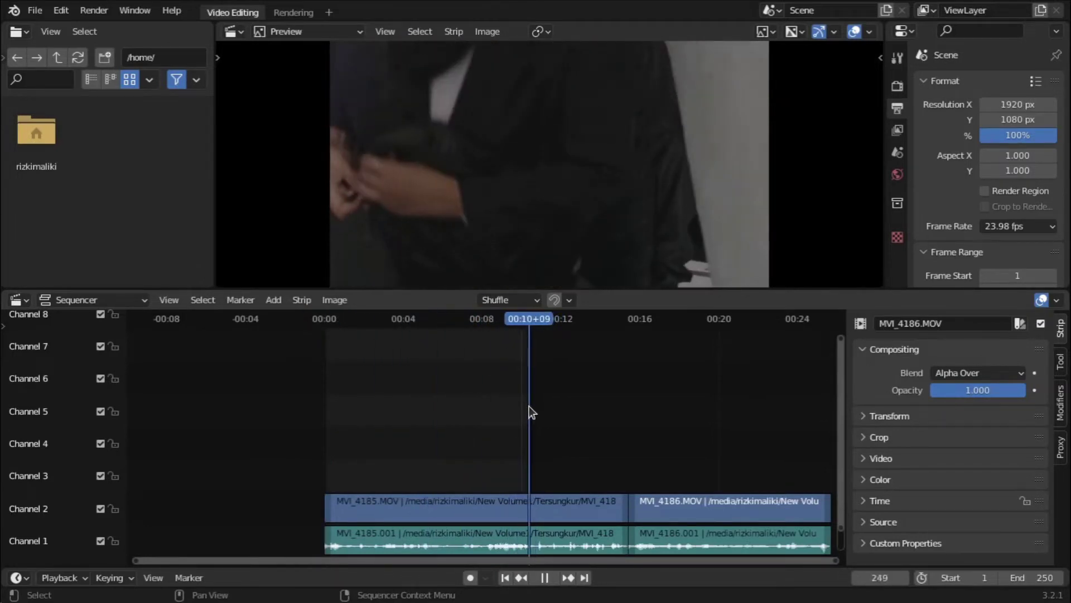
{"action": "scroll", "coordinate": [529, 407], "scroll_direction": "down", "scroll_amount": 2}
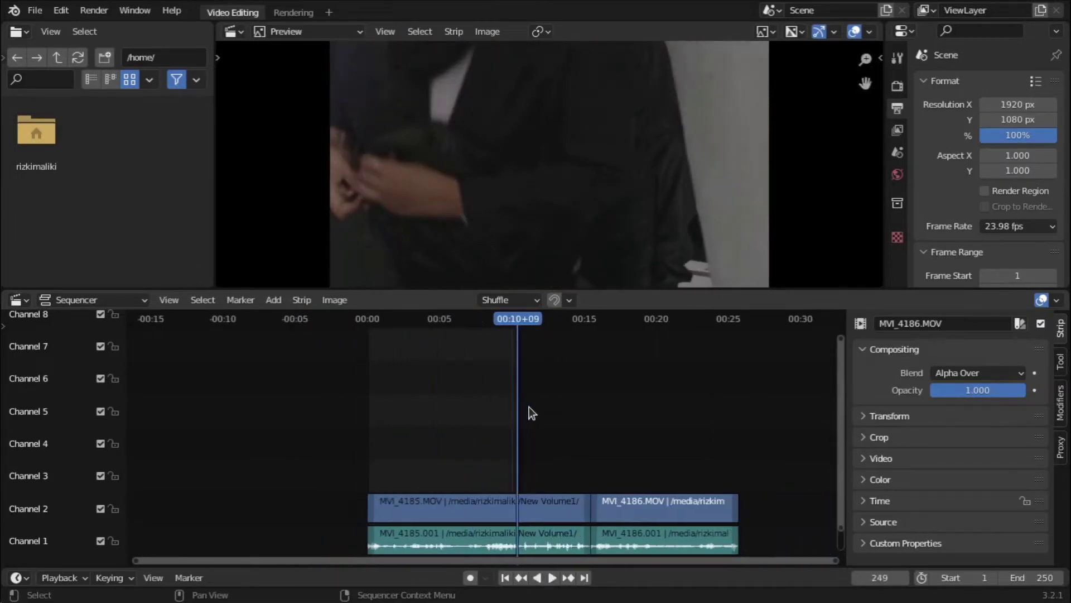
{"action": "scroll", "coordinate": [529, 406], "scroll_direction": "down", "scroll_amount": 1}
{"action": "scroll", "coordinate": [529, 407], "scroll_direction": "down", "scroll_amount": 1}
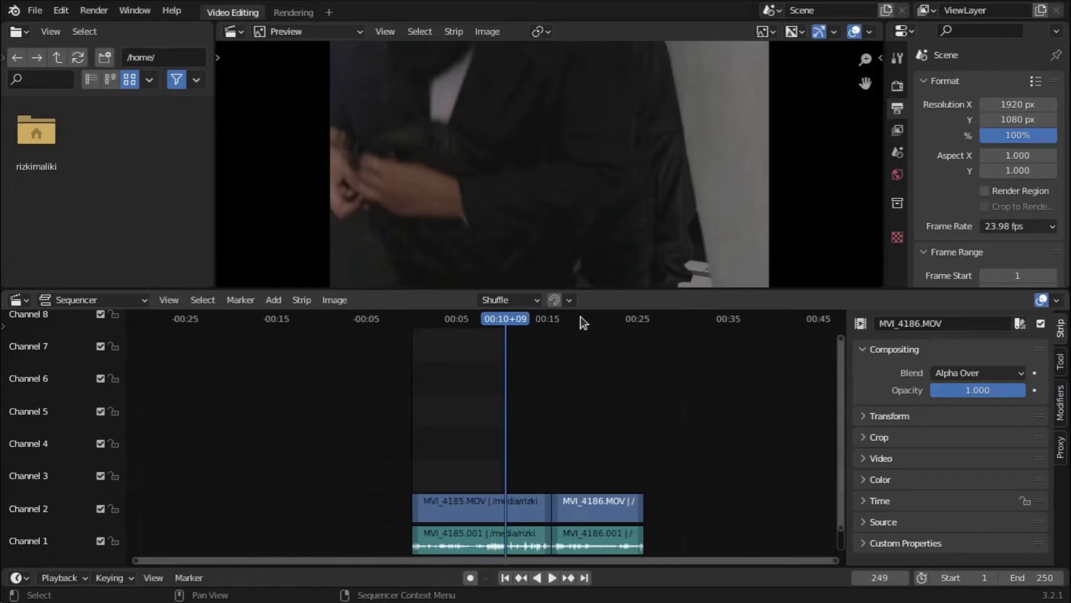
{"action": "mouse_move", "coordinate": [580, 316]}
{"action": "left_mouse_down"}
{"action": "mouse_move", "coordinate": [521, 363]}
{"action": "mouse_move", "coordinate": [471, 372]}
{"action": "left_mouse_up"}
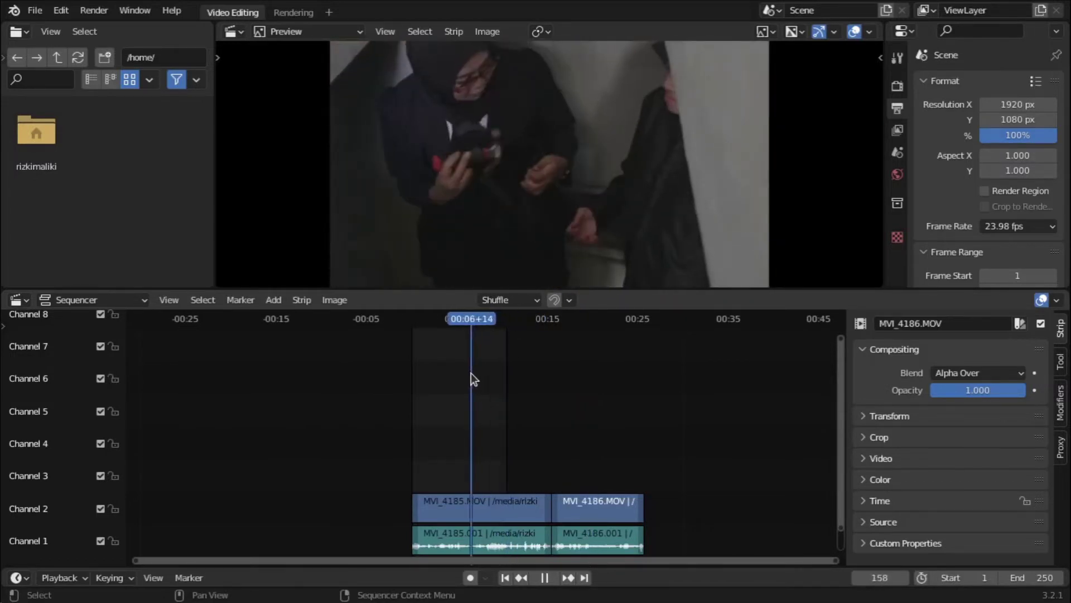
{"action": "left_click_drag", "start_coordinate": [471, 372], "coordinate": [494, 373]}
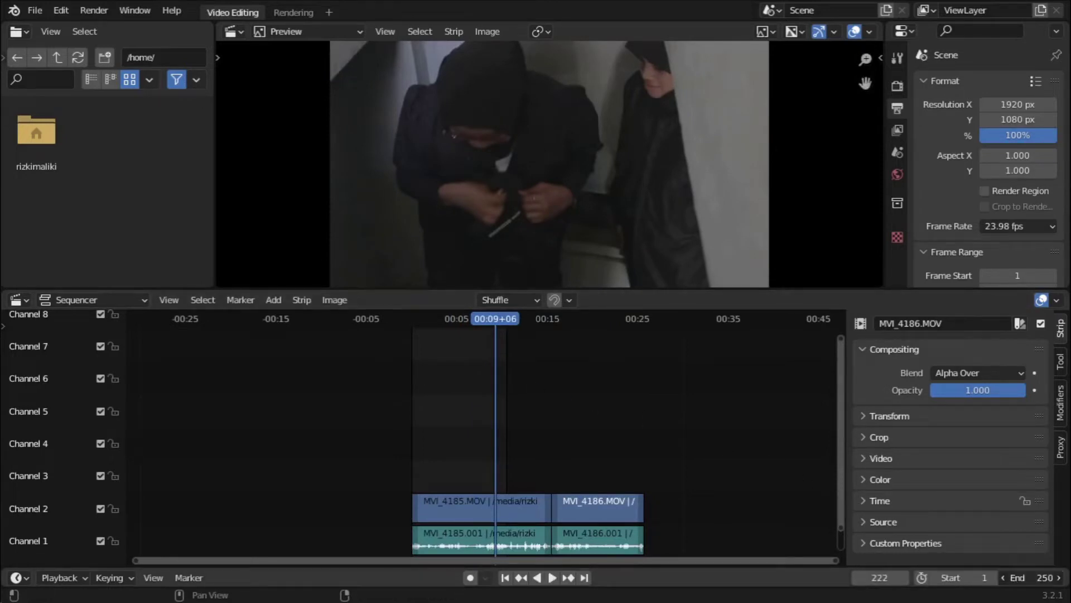
Enter 12*24 in the scene End frame field so the range ends at frame 288
{"action": "left_click_drag", "start_coordinate": [1032, 577], "coordinate": [1060, 578]}
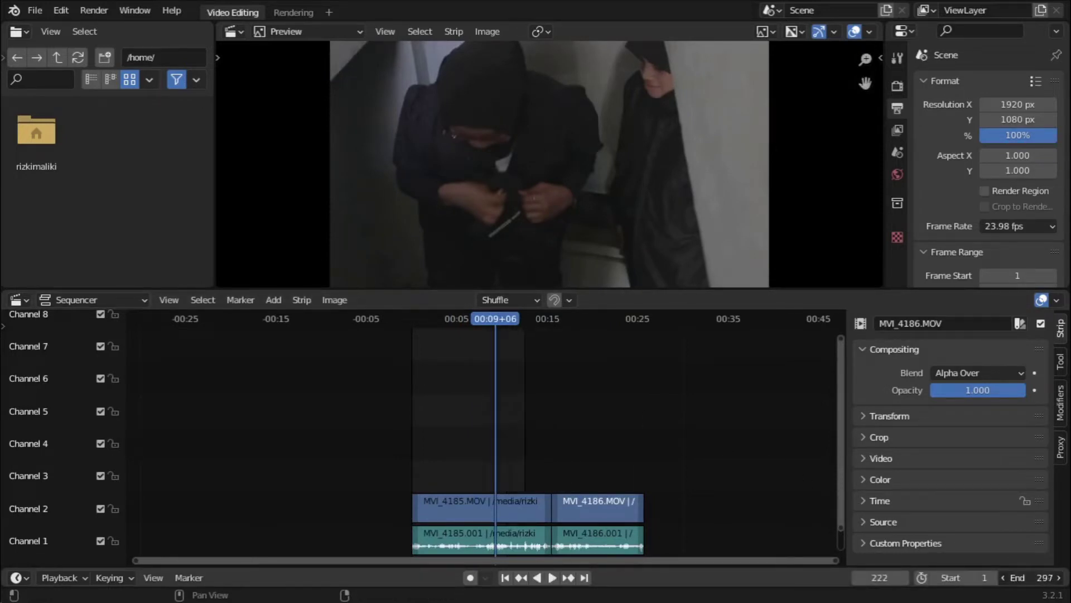
{"action": "left_click", "coordinate": [1032, 577]}
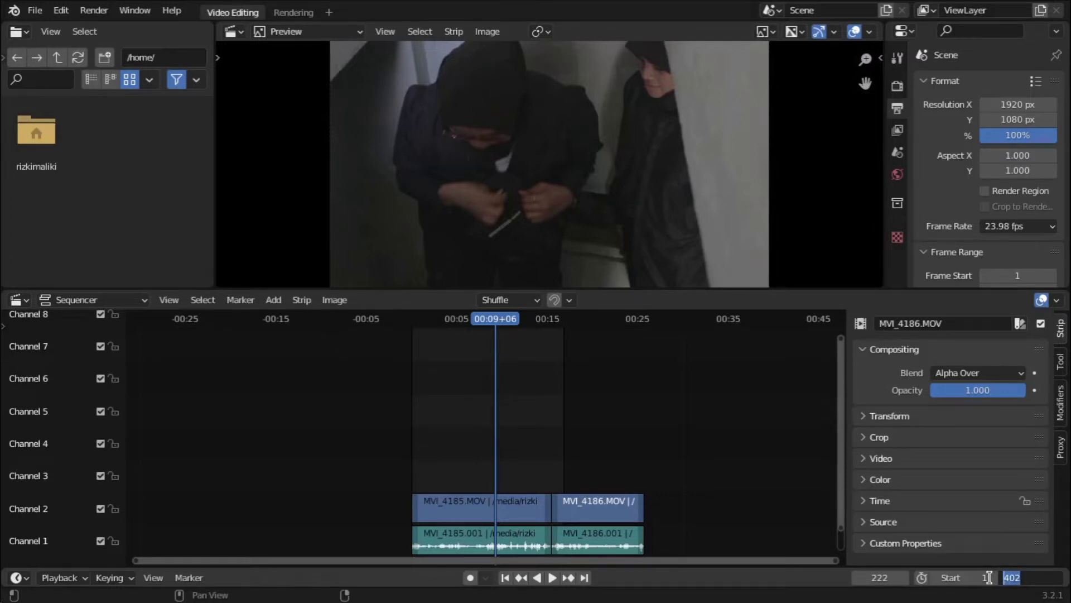
{"action": "type", "text": "12"}
{"action": "type", "text": "*24"}
{"action": "key", "text": "Return"}
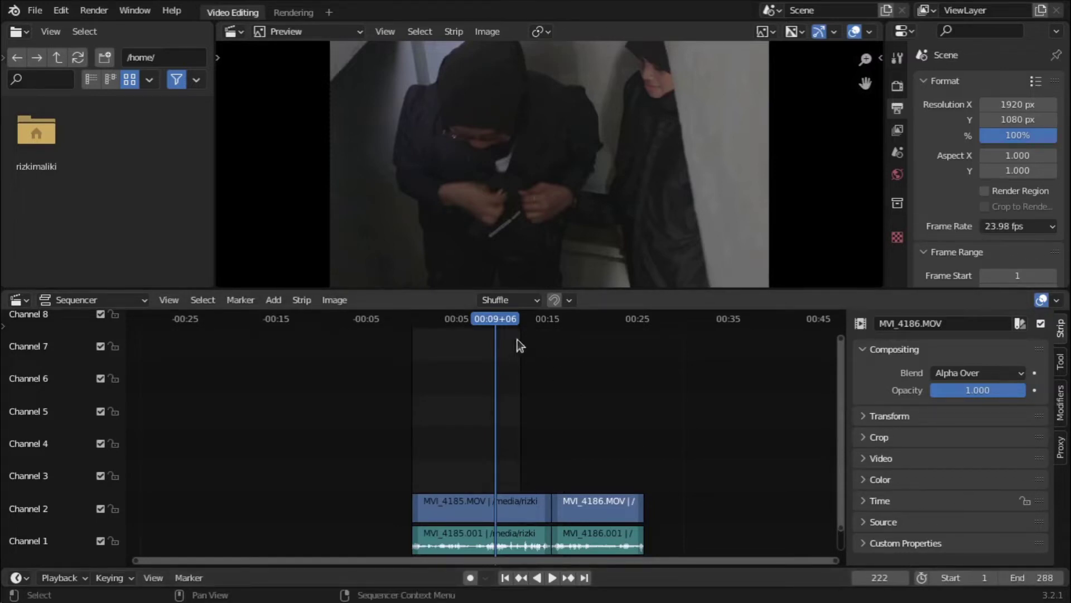
Scrub to the end of MVI_4186 and set the scene end to frame 612
{"action": "left_click_drag", "start_coordinate": [507, 323], "coordinate": [522, 357]}
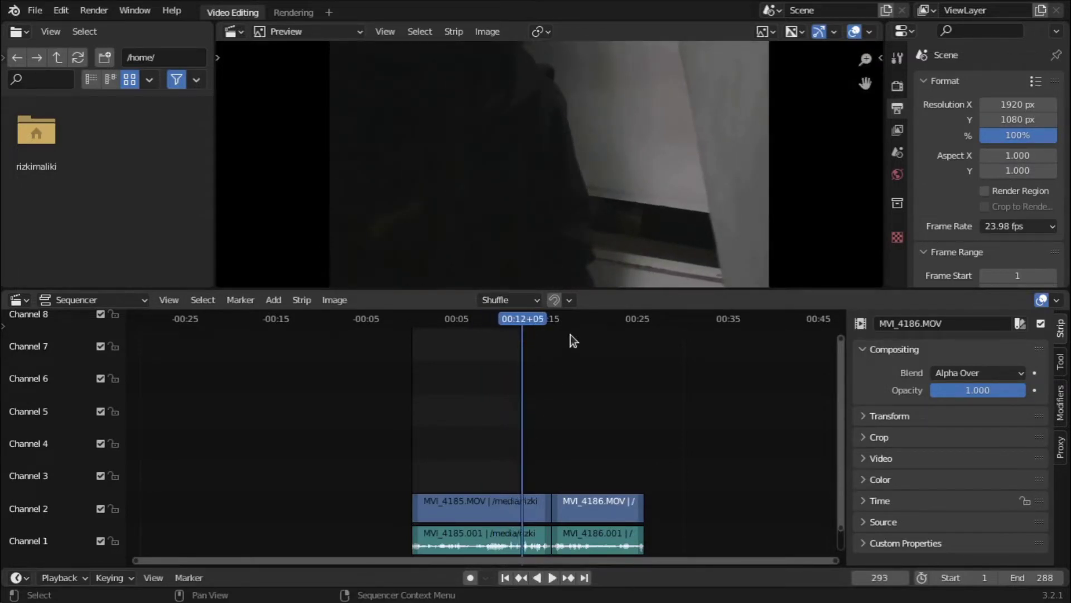
{"action": "mouse_move", "coordinate": [634, 322]}
{"action": "left_mouse_down"}
{"action": "mouse_move", "coordinate": [617, 365]}
{"action": "mouse_move", "coordinate": [644, 398]}
{"action": "mouse_move", "coordinate": [640, 417]}
{"action": "left_mouse_up"}
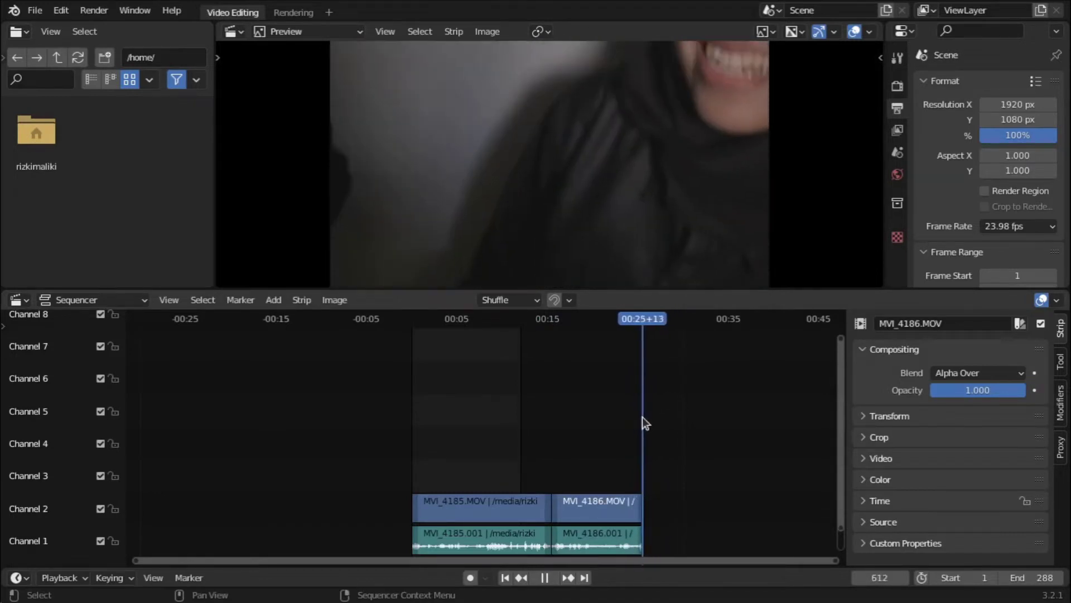
{"action": "key", "text": "space"}
{"action": "key", "text": "ctrl+End"}
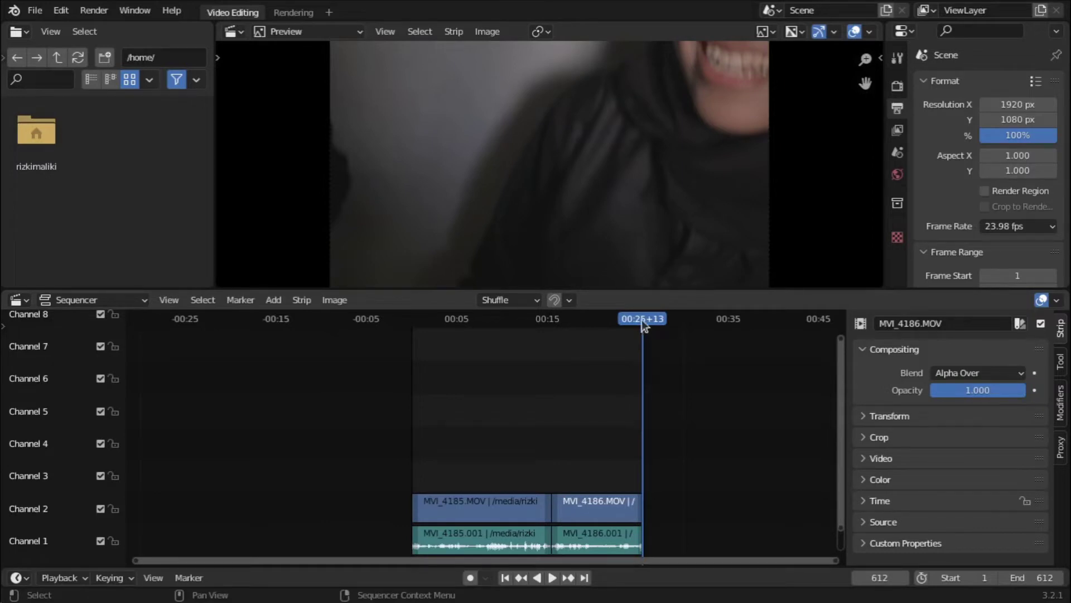
Try setting the scene start to frame 193, then undo it back to frame 1
{"action": "left_click_drag", "start_coordinate": [641, 319], "coordinate": [626, 343]}
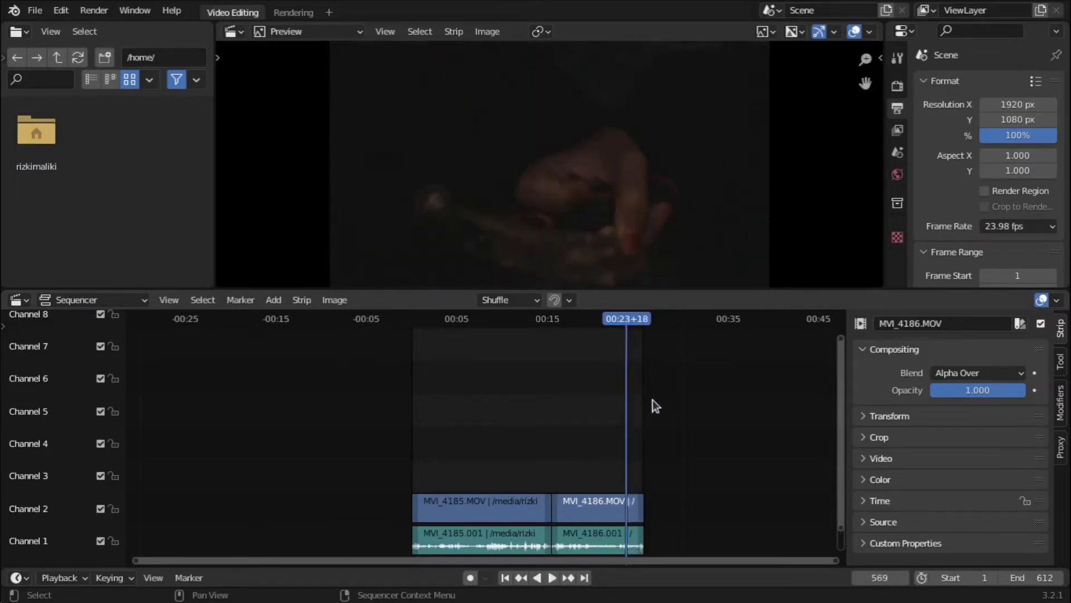
{"action": "key", "text": "space"}
{"action": "mouse_move", "coordinate": [624, 313]}
{"action": "left_mouse_down"}
{"action": "mouse_move", "coordinate": [437, 369]}
{"action": "mouse_move", "coordinate": [484, 384]}
{"action": "left_mouse_up"}
{"action": "key", "text": "space"}
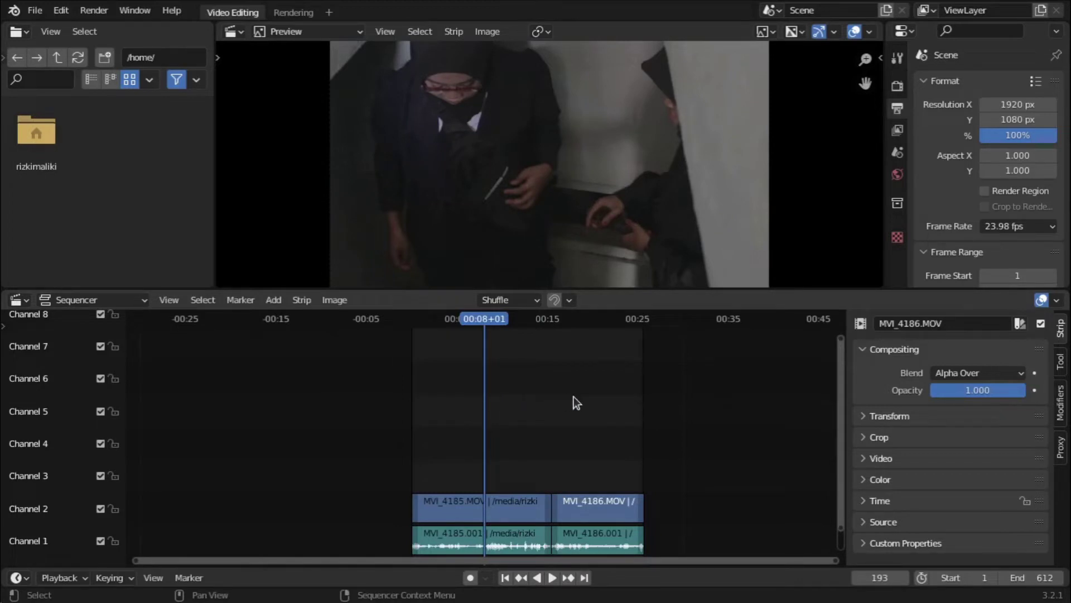
{"action": "key", "text": "ctrl+Home"}
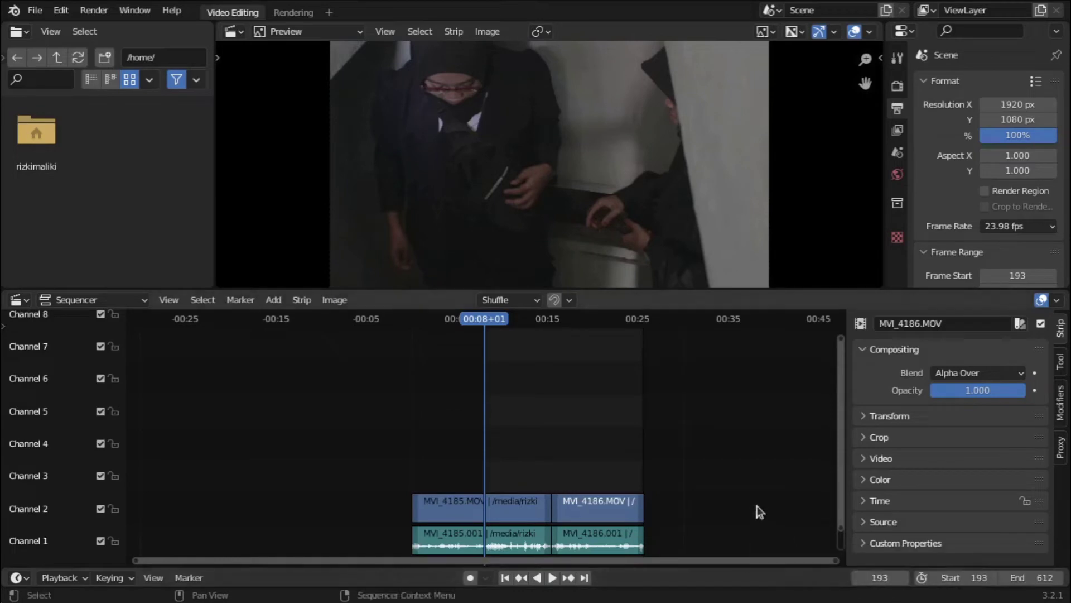
{"action": "key", "text": "ctrl+z"}
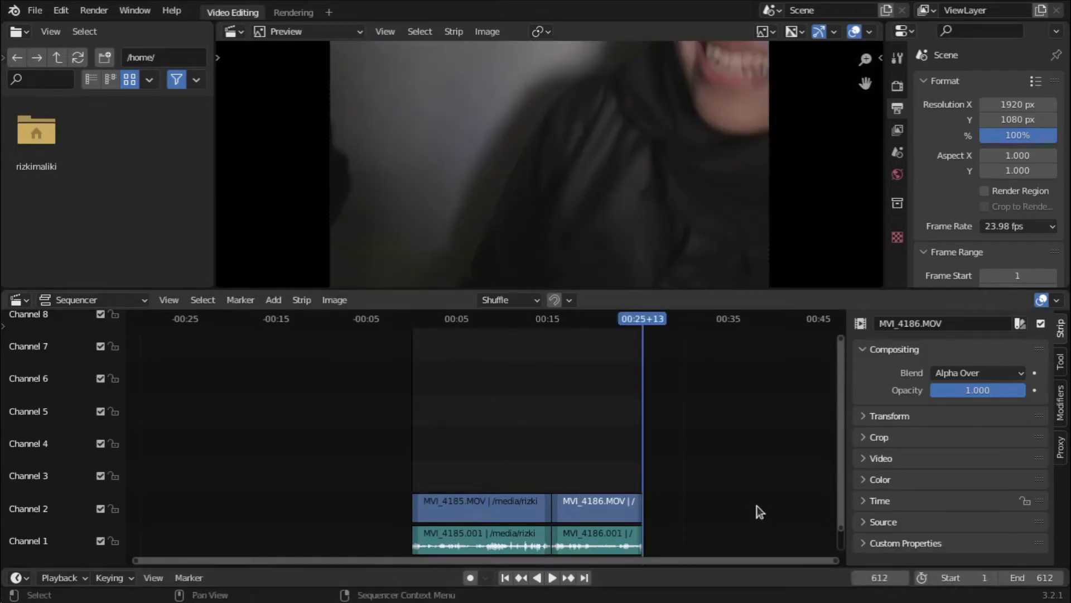
{"action": "scroll", "coordinate": [611, 510], "scroll_direction": "up", "scroll_amount": 3}
{"action": "left_click_drag", "start_coordinate": [674, 456], "coordinate": [521, 533]}
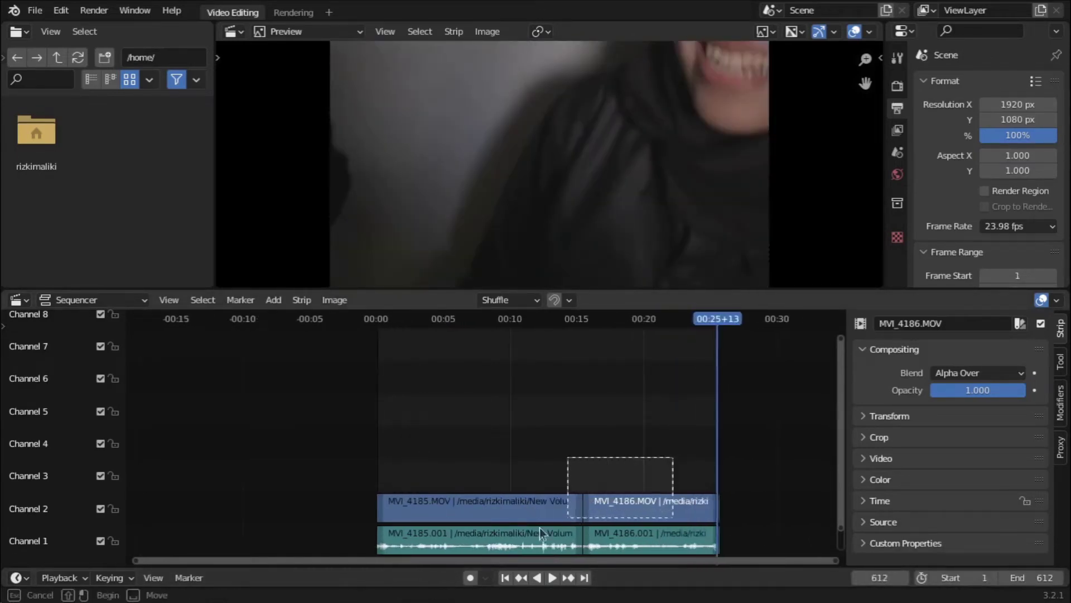
{"action": "left_click", "coordinate": [531, 333]}
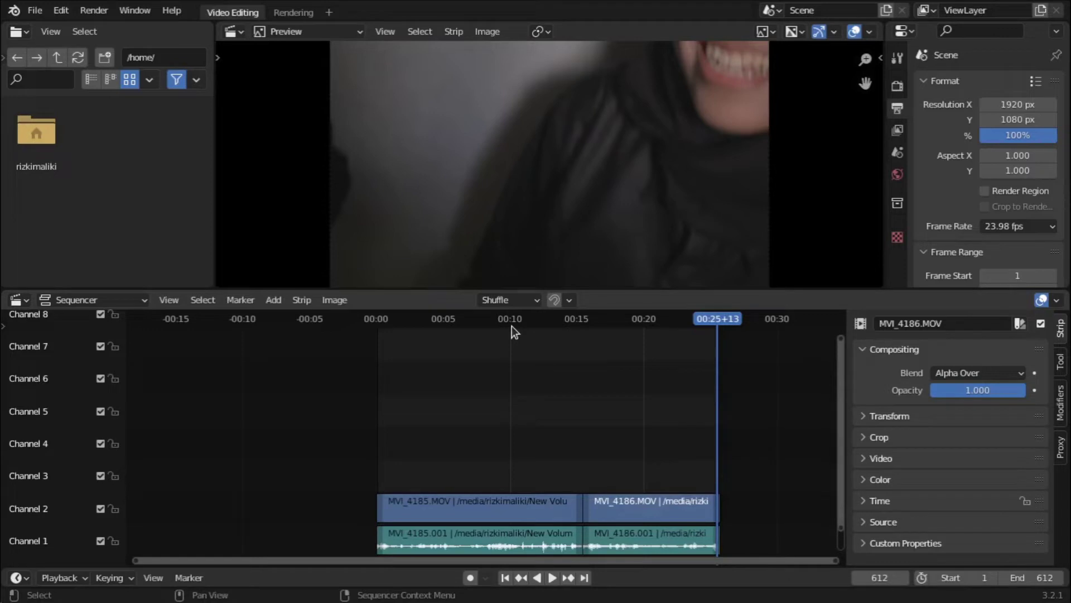
{"action": "left_click_drag", "start_coordinate": [511, 326], "coordinate": [477, 325]}
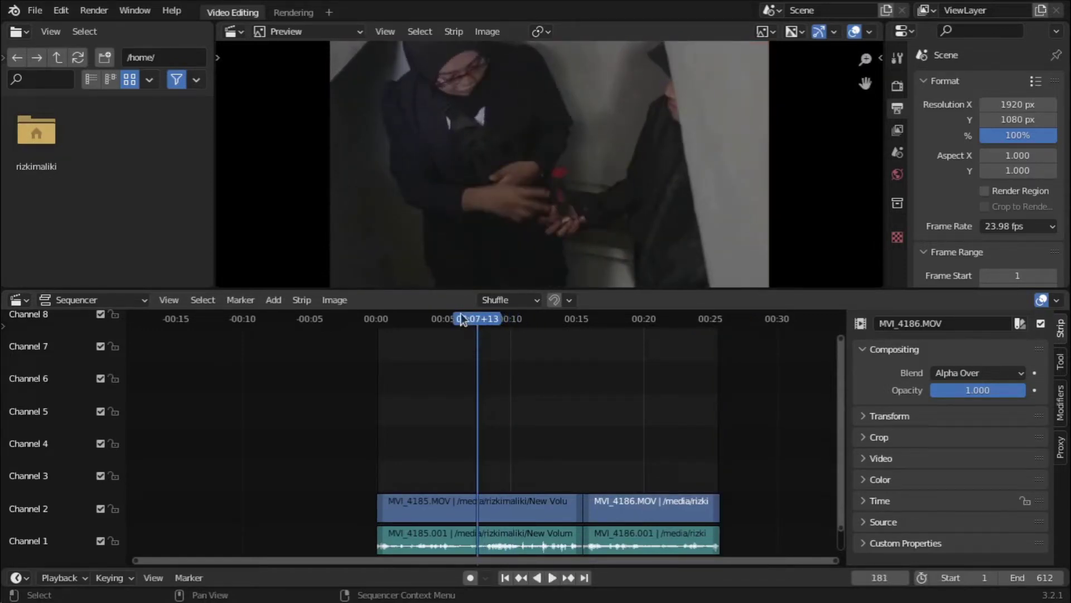
{"action": "key", "text": "space"}
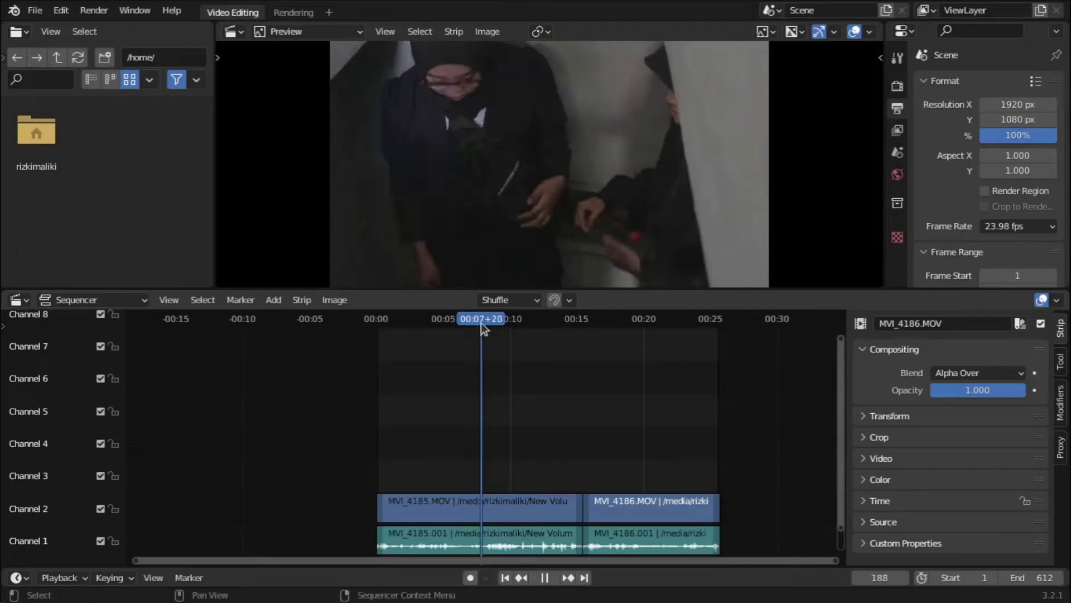
{"action": "mouse_move", "coordinate": [481, 322]}
{"action": "left_mouse_down"}
{"action": "mouse_move", "coordinate": [518, 330]}
{"action": "mouse_move", "coordinate": [401, 378]}
{"action": "left_mouse_up"}
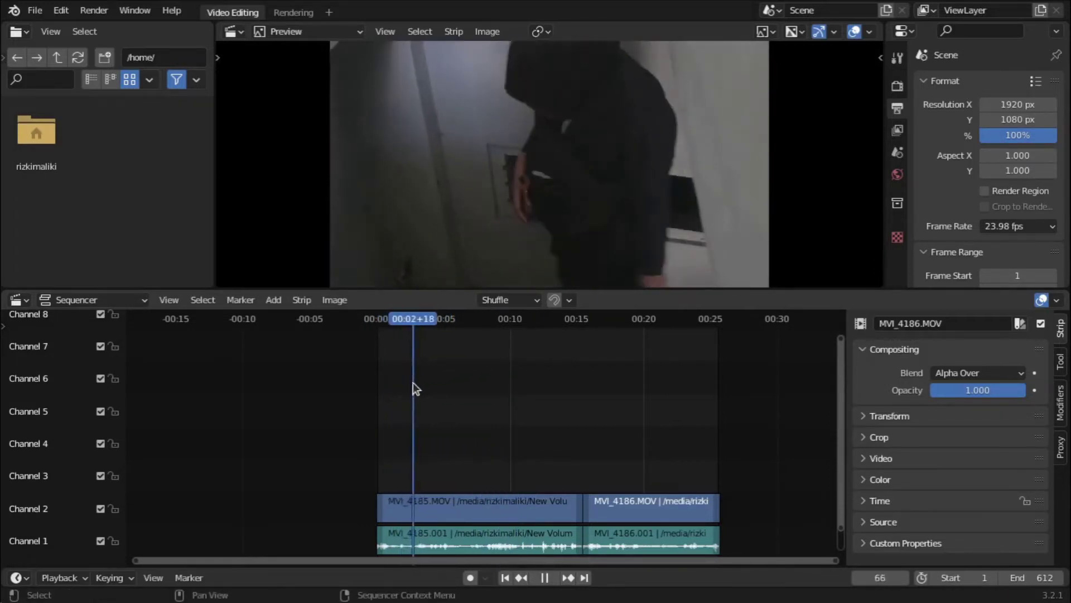
{"action": "left_click_drag", "start_coordinate": [401, 378], "coordinate": [411, 389]}
{"action": "scroll", "coordinate": [415, 441], "scroll_direction": "up", "scroll_amount": 3}
{"action": "scroll", "coordinate": [420, 462], "scroll_direction": "up", "scroll_amount": 2}
{"action": "key", "text": "space"}
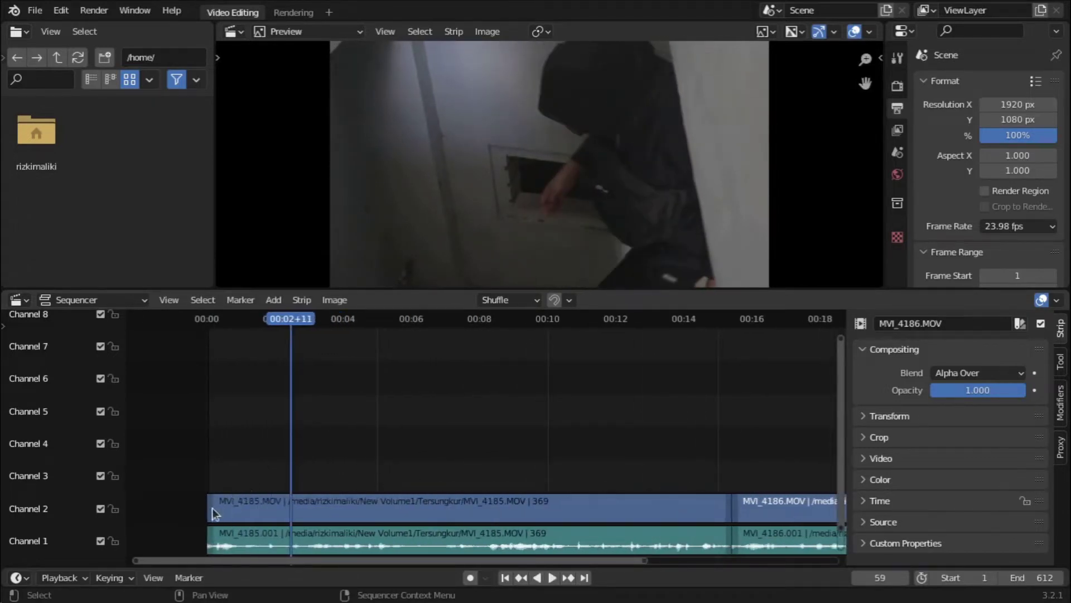
Select the MVI_4185 strips and trial-trim the video clip's start, then undo it
{"action": "left_click", "coordinate": [212, 538]}
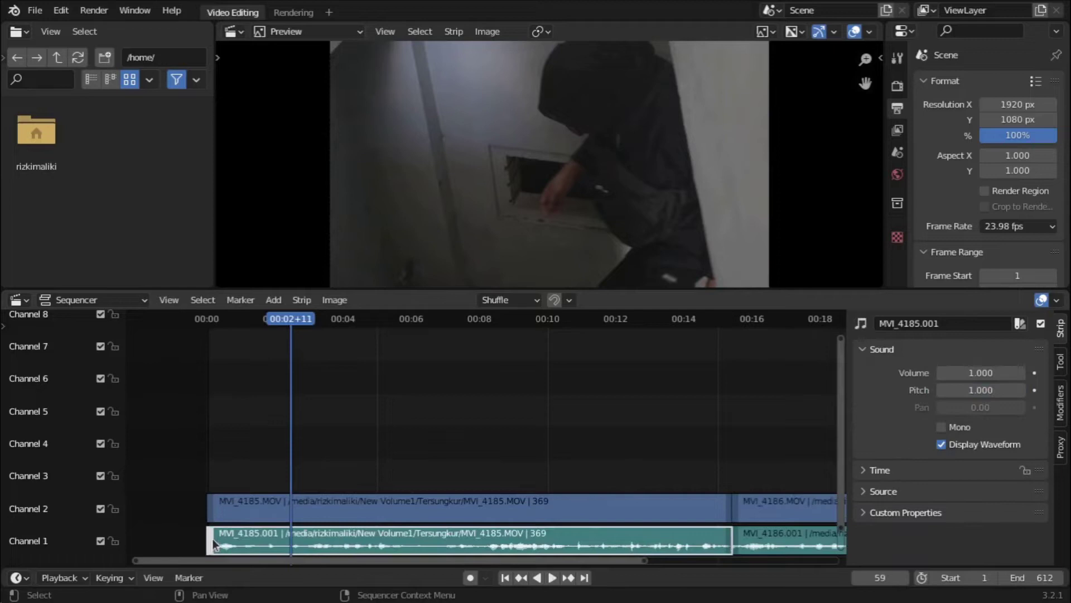
{"action": "left_click", "coordinate": [213, 505]}
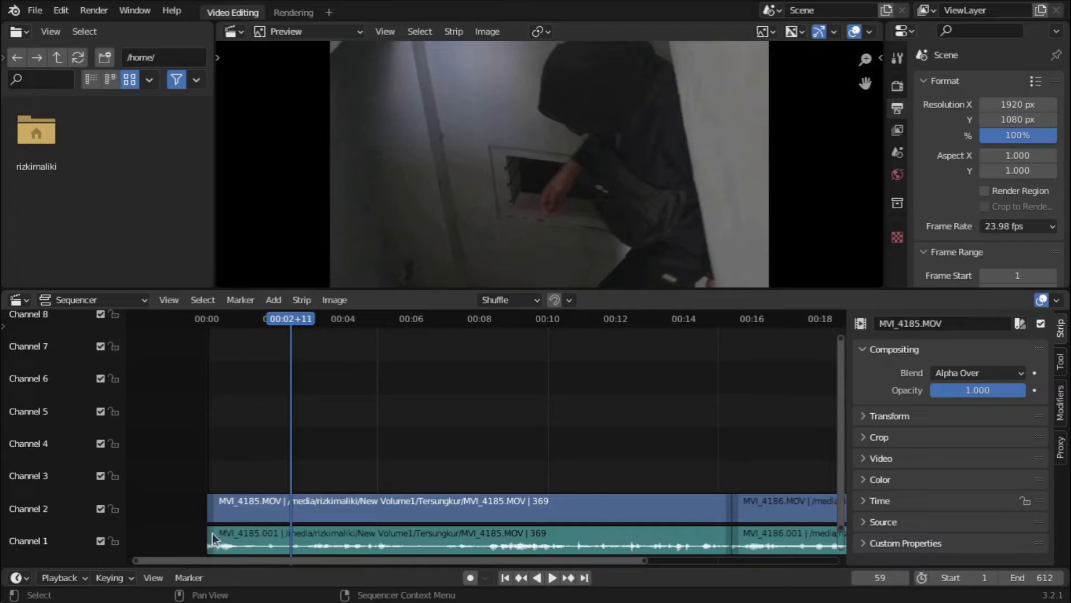
{"action": "left_click", "coordinate": [213, 512]}
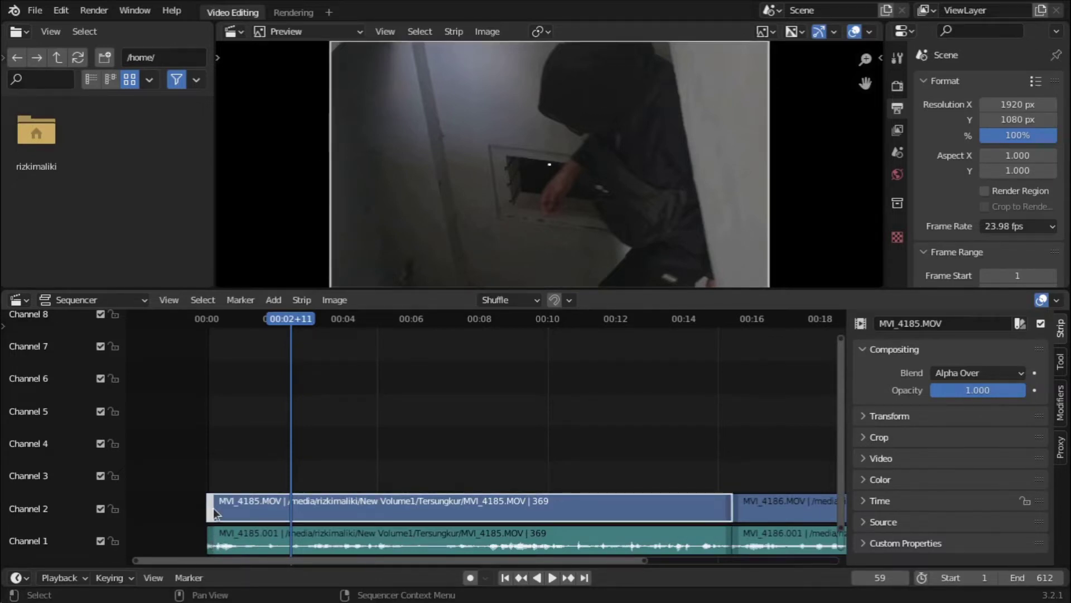
{"action": "left_click", "coordinate": [215, 513]}
{"action": "left_click", "coordinate": [216, 516]}
{"action": "left_click_drag", "start_coordinate": [216, 516], "coordinate": [259, 521]}
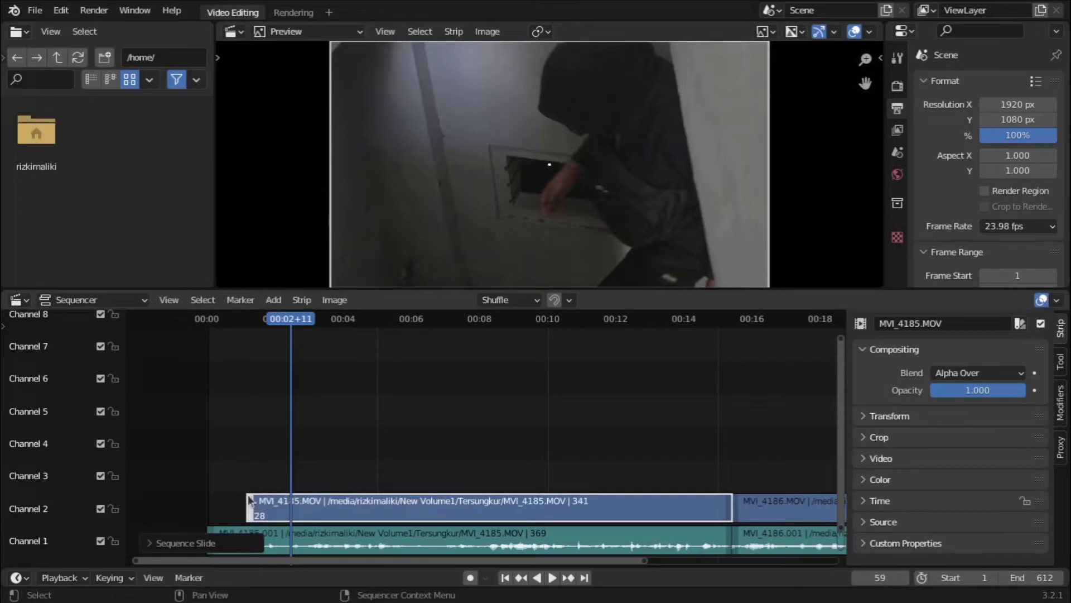
{"action": "key", "text": "ctrl+z"}
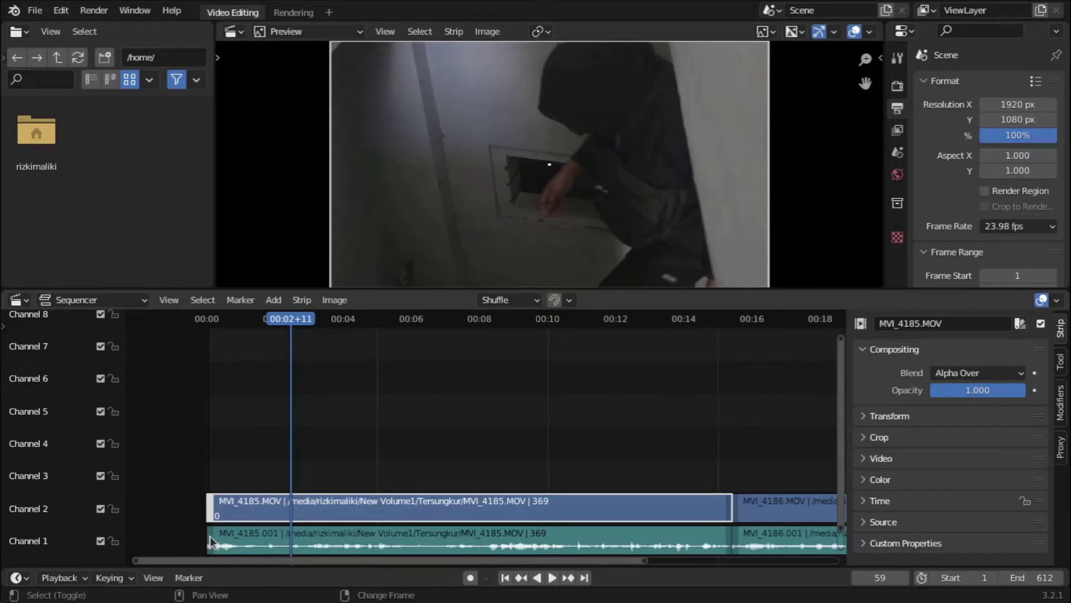
Trim the opening of both MVI_4185 clips to frame 65 and preview the result
{"action": "left_click", "coordinate": [210, 537], "text": "shift"}
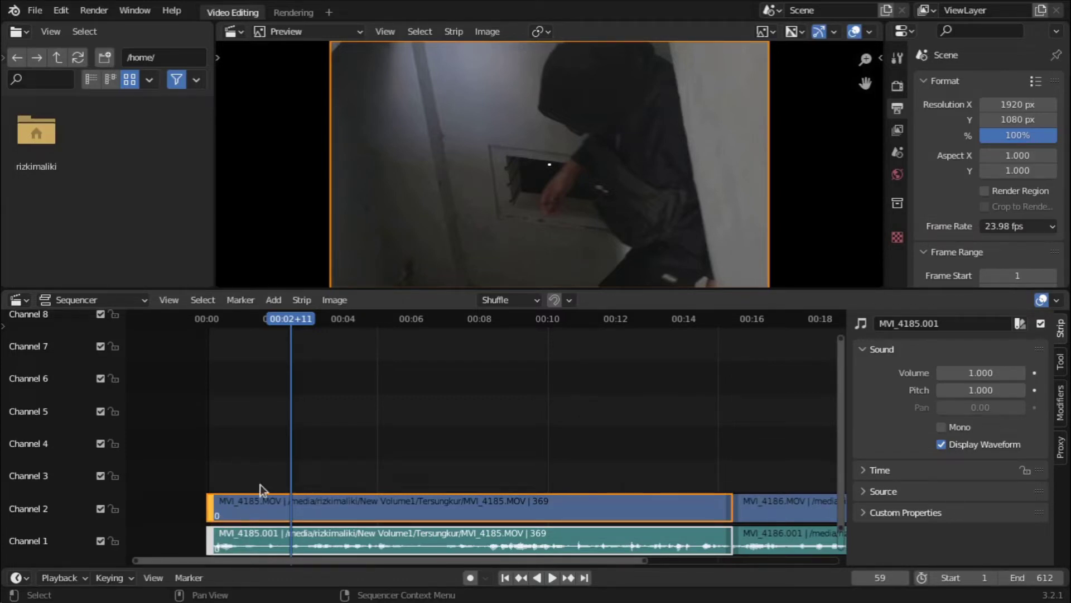
{"action": "key", "text": "g"}
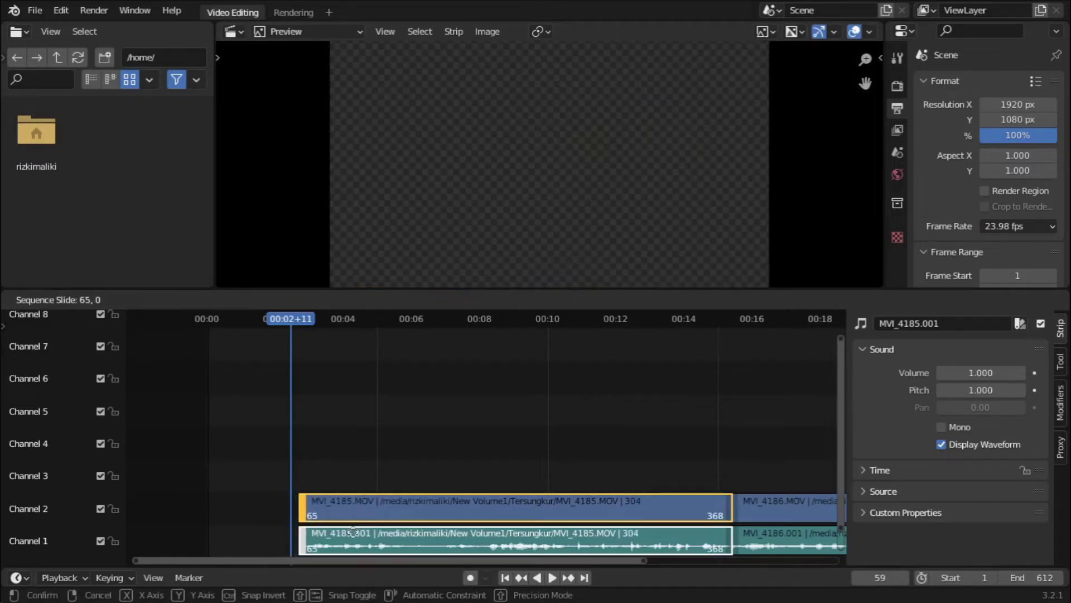
{"action": "left_click", "coordinate": [353, 530]}
{"action": "key", "text": "space"}
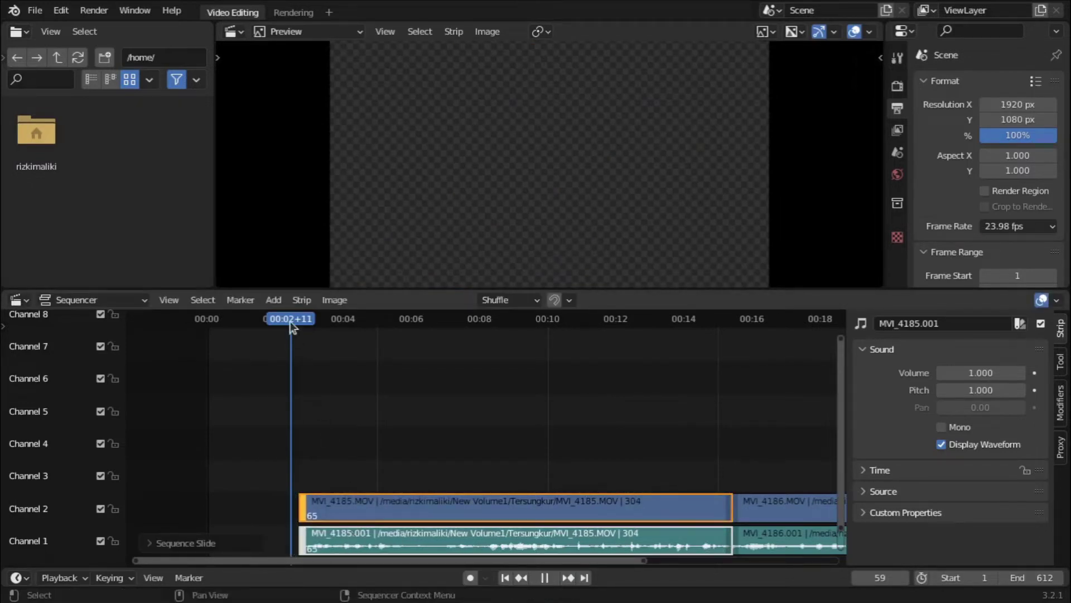
{"action": "mouse_move", "coordinate": [291, 326]}
{"action": "left_mouse_down"}
{"action": "mouse_move", "coordinate": [305, 361]}
{"action": "mouse_move", "coordinate": [290, 376]}
{"action": "left_mouse_up"}
{"action": "key", "text": "space"}
Readjust the clips' start to frame 49, then frame 25, checking playback each time
{"action": "left_click_drag", "start_coordinate": [300, 505], "coordinate": [274, 504]}
{"action": "key", "text": "space"}
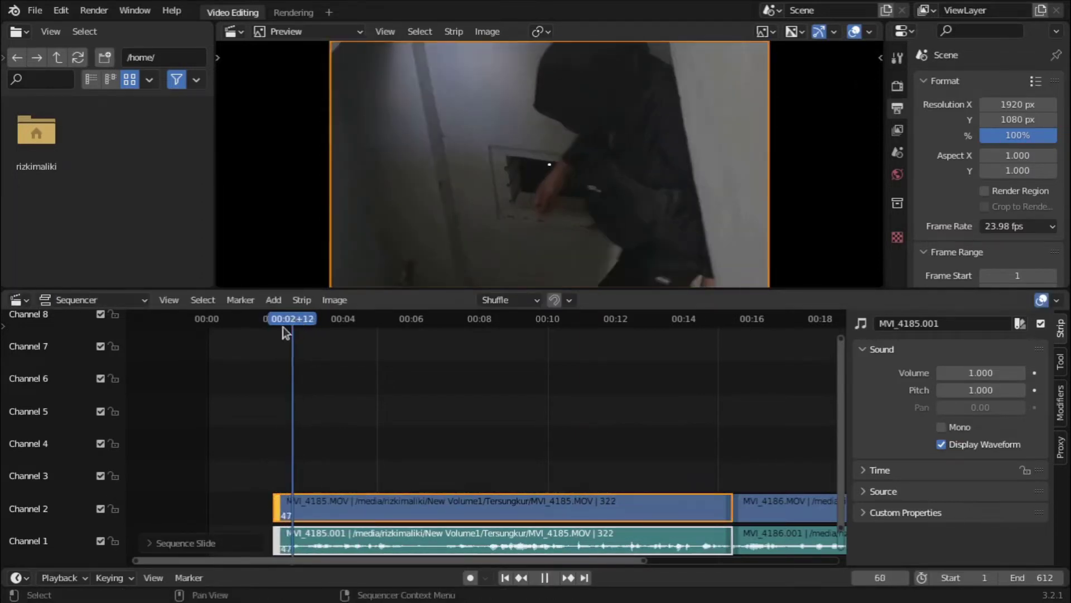
{"action": "left_click_drag", "start_coordinate": [283, 327], "coordinate": [287, 349]}
{"action": "key", "text": "space"}
{"action": "left_click_drag", "start_coordinate": [274, 494], "coordinate": [235, 489]}
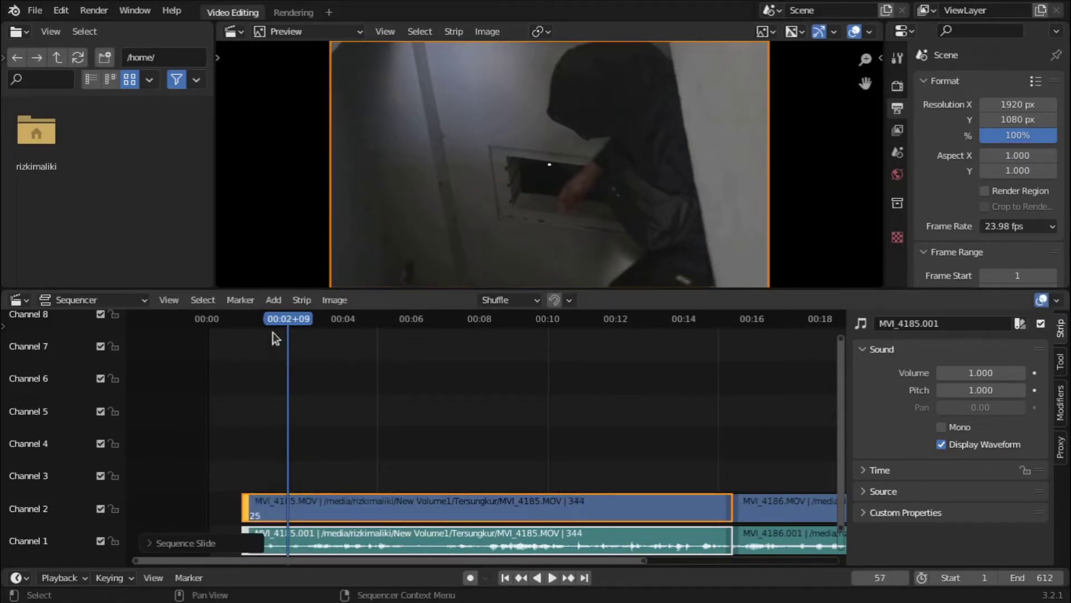
{"action": "key", "text": "space"}
{"action": "left_click_drag", "start_coordinate": [273, 316], "coordinate": [297, 340]}
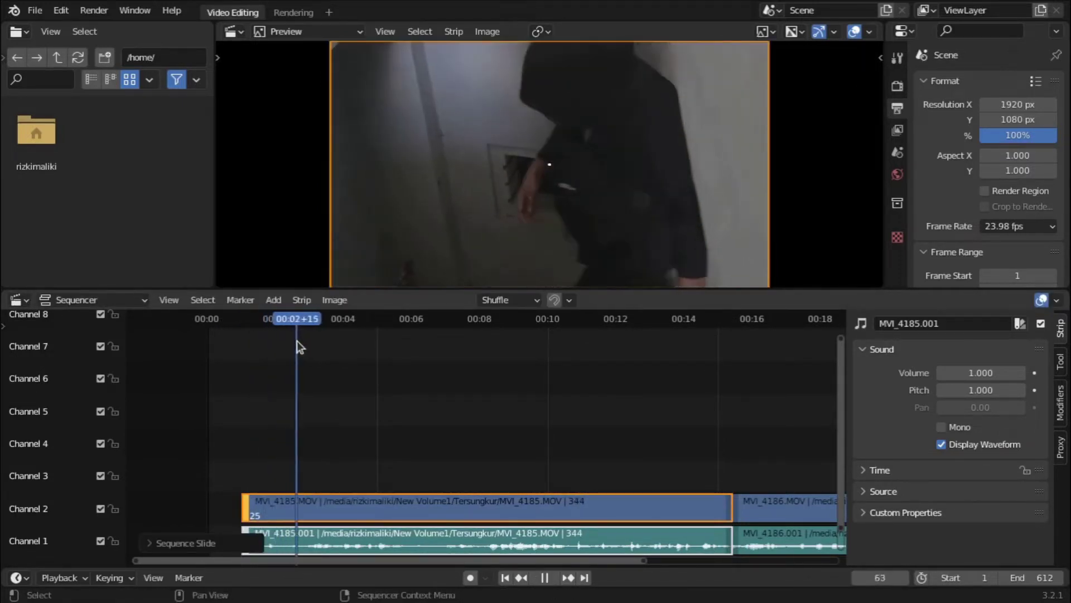
{"action": "key", "text": "space"}
{"action": "left_click", "coordinate": [341, 409]}
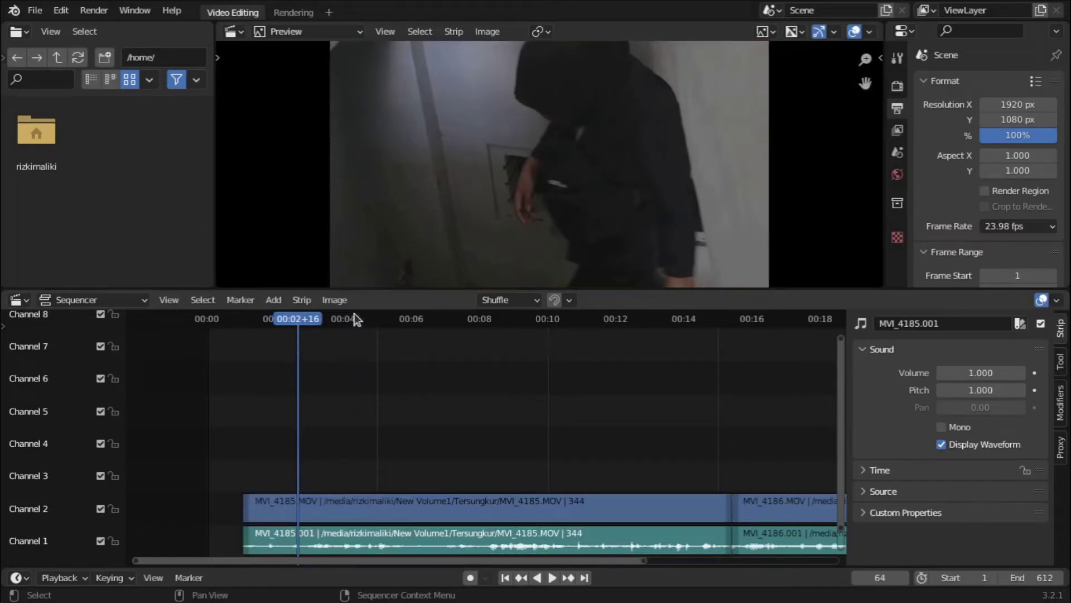
{"action": "key", "text": "space"}
{"action": "mouse_move", "coordinate": [353, 320]}
{"action": "left_mouse_down"}
{"action": "mouse_move", "coordinate": [397, 331]}
{"action": "mouse_move", "coordinate": [345, 356]}
{"action": "mouse_move", "coordinate": [360, 363]}
{"action": "left_mouse_up"}
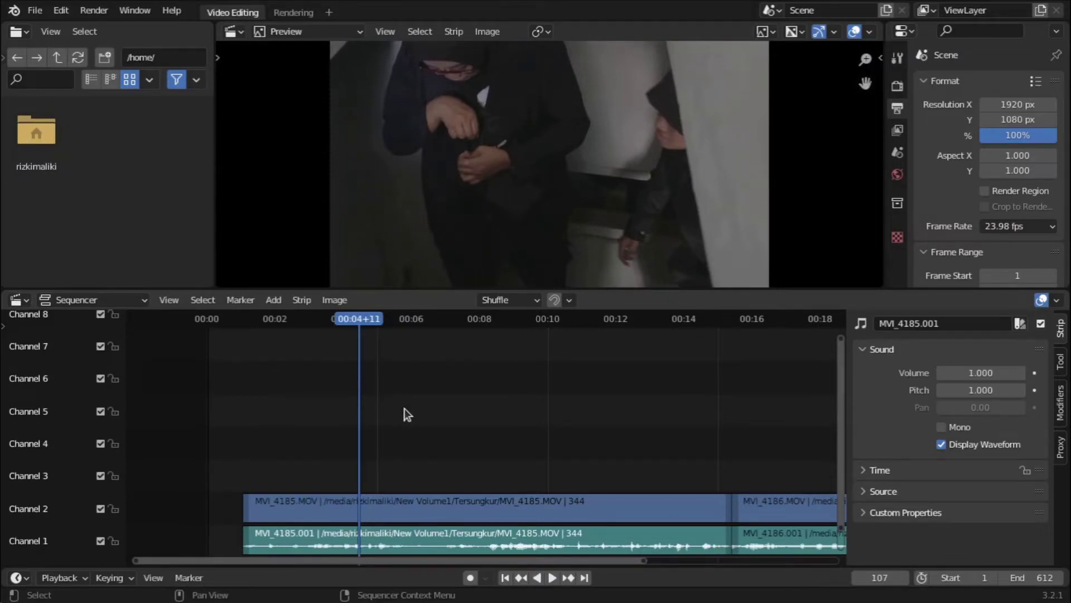
{"action": "left_click_drag", "start_coordinate": [471, 461], "coordinate": [423, 537]}
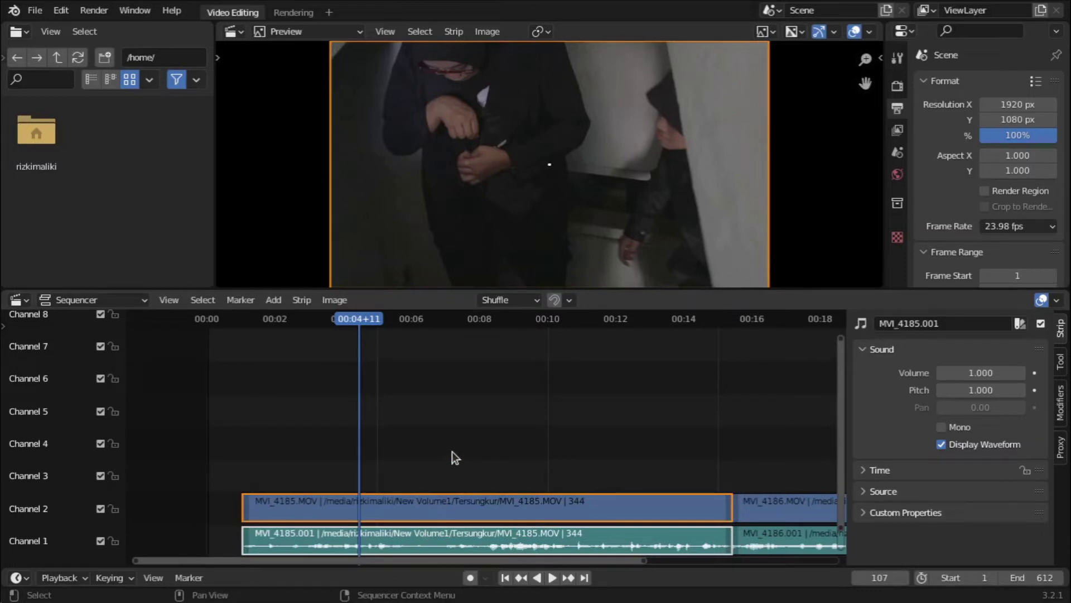
Split the MVI_4185 strips at 00:04+11 and delete the later .002/.003 parts
{"action": "key", "text": "k"}
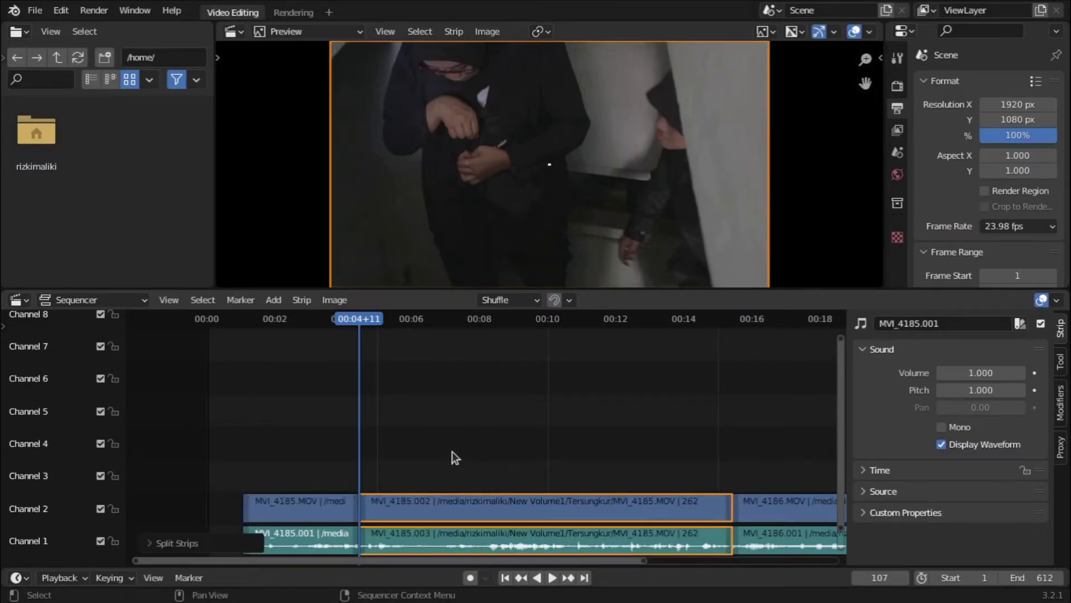
{"action": "left_click", "coordinate": [390, 482]}
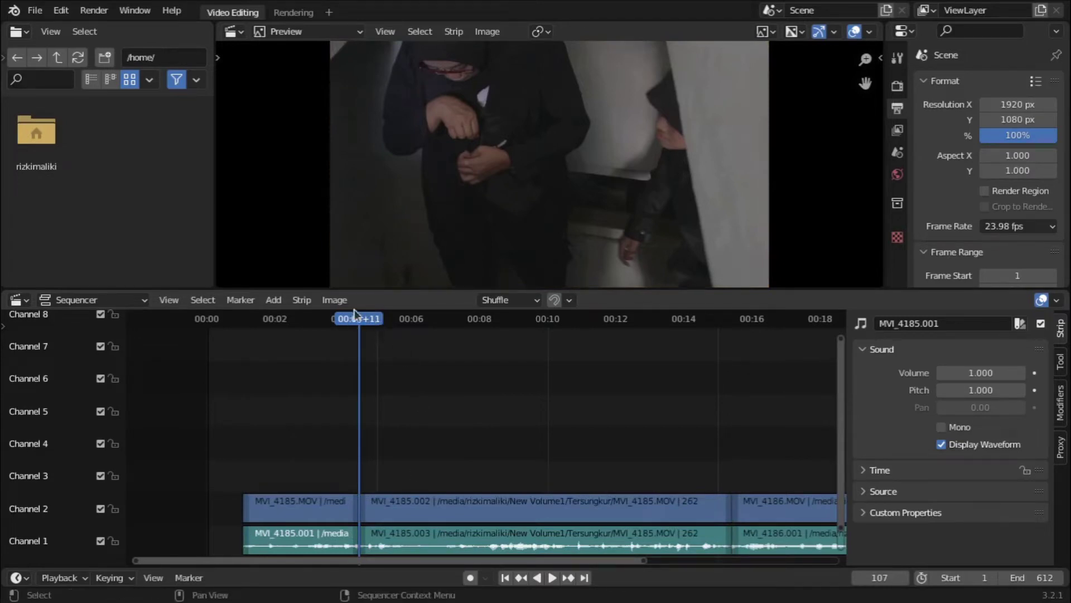
{"action": "left_click_drag", "start_coordinate": [347, 316], "coordinate": [426, 326]}
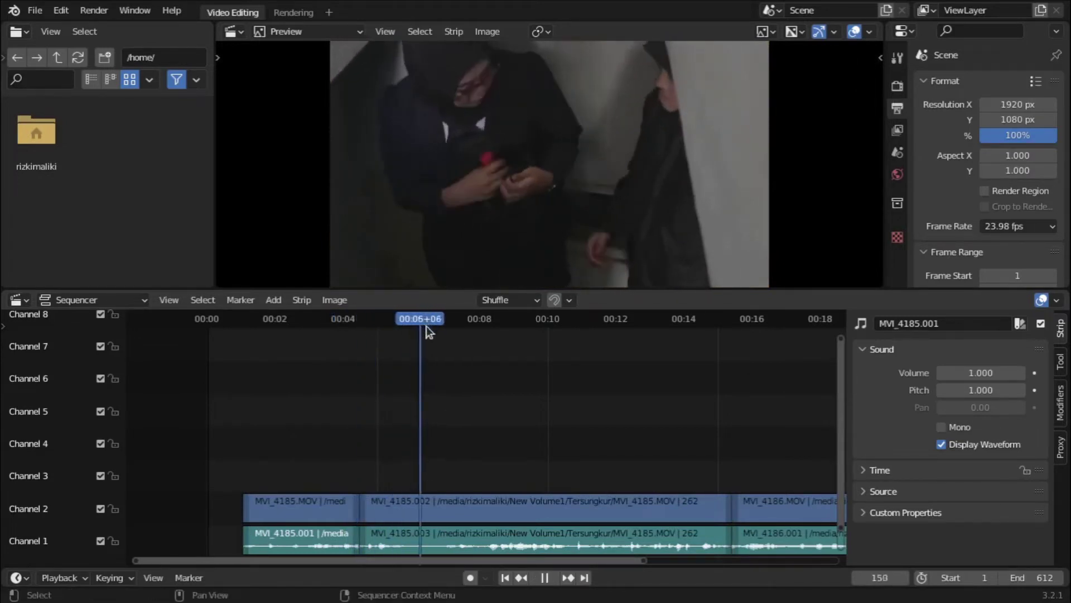
{"action": "mouse_move", "coordinate": [426, 326]}
{"action": "left_mouse_down"}
{"action": "mouse_move", "coordinate": [471, 363]}
{"action": "mouse_move", "coordinate": [537, 376]}
{"action": "mouse_move", "coordinate": [497, 387]}
{"action": "left_mouse_up"}
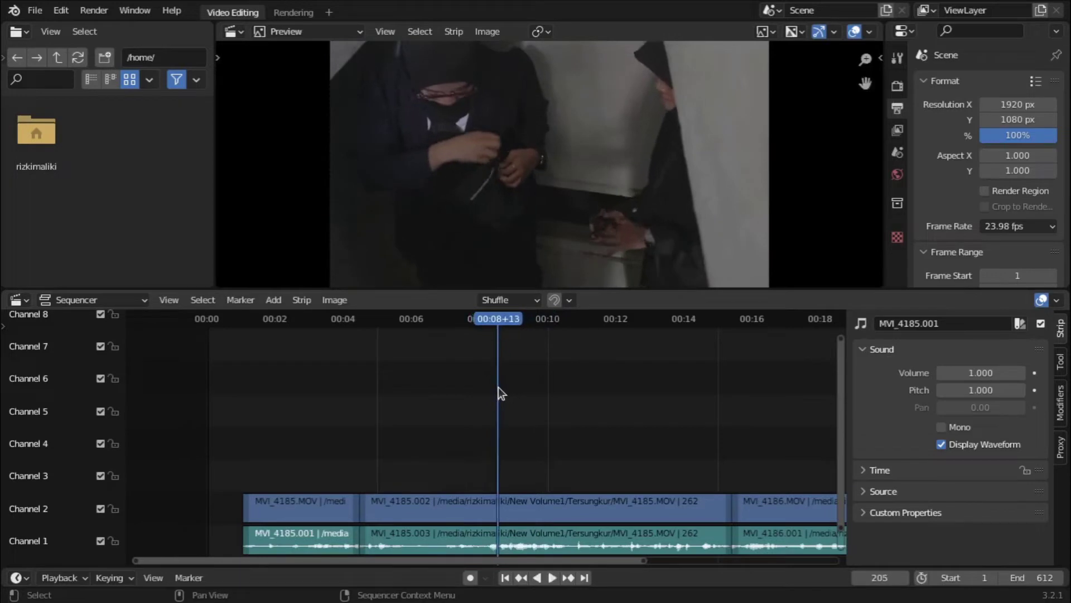
{"action": "left_click_drag", "start_coordinate": [469, 451], "coordinate": [411, 540]}
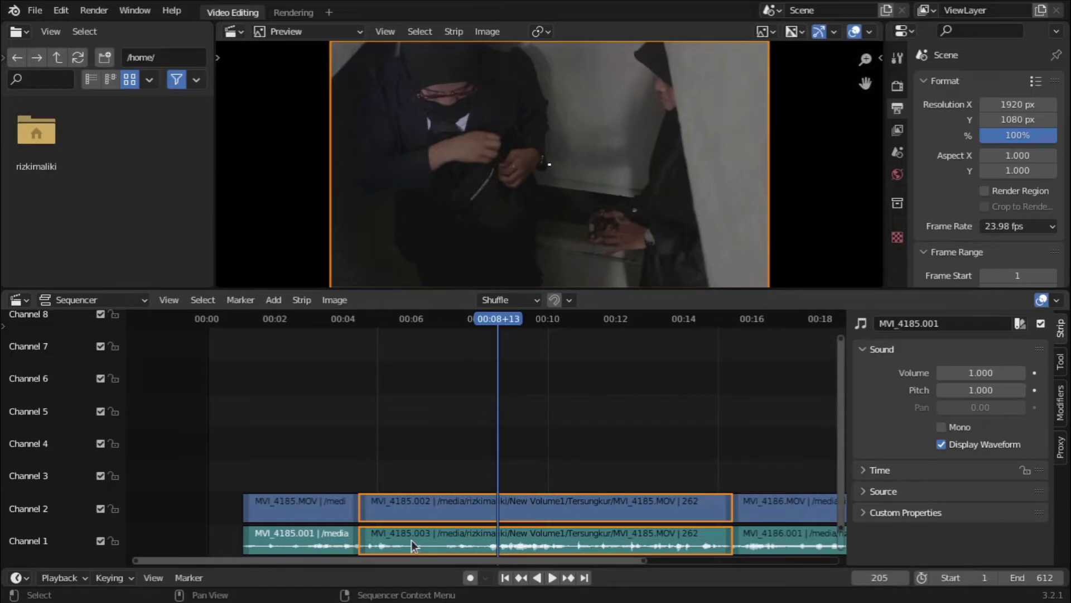
{"action": "key", "text": "Delete"}
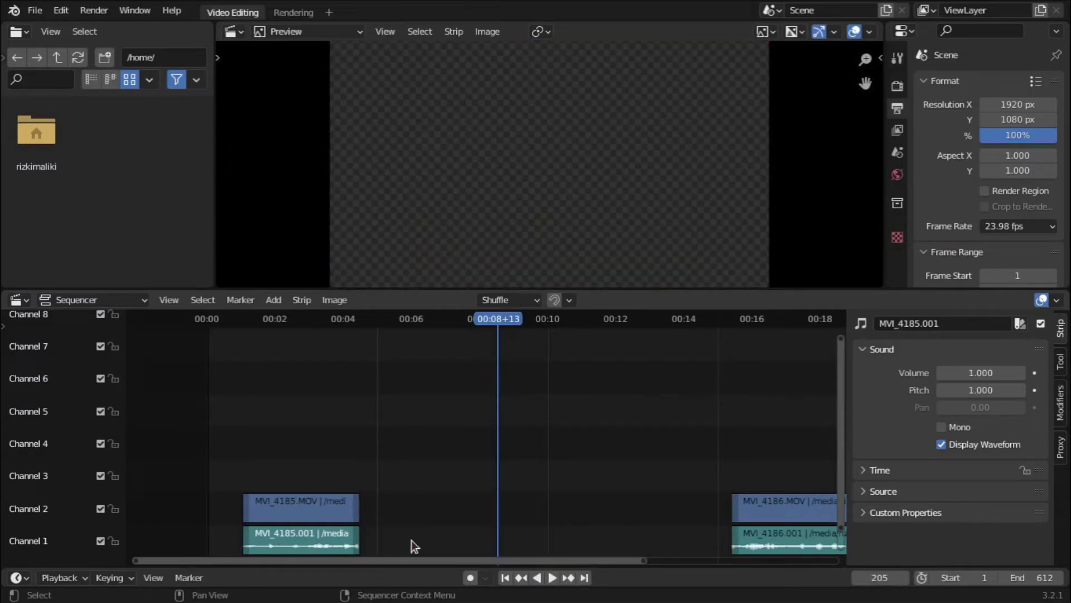
Remove the gap after the shortened MVI_4185 strips, then review the join into MVI_4186
{"action": "left_click", "coordinate": [332, 330]}
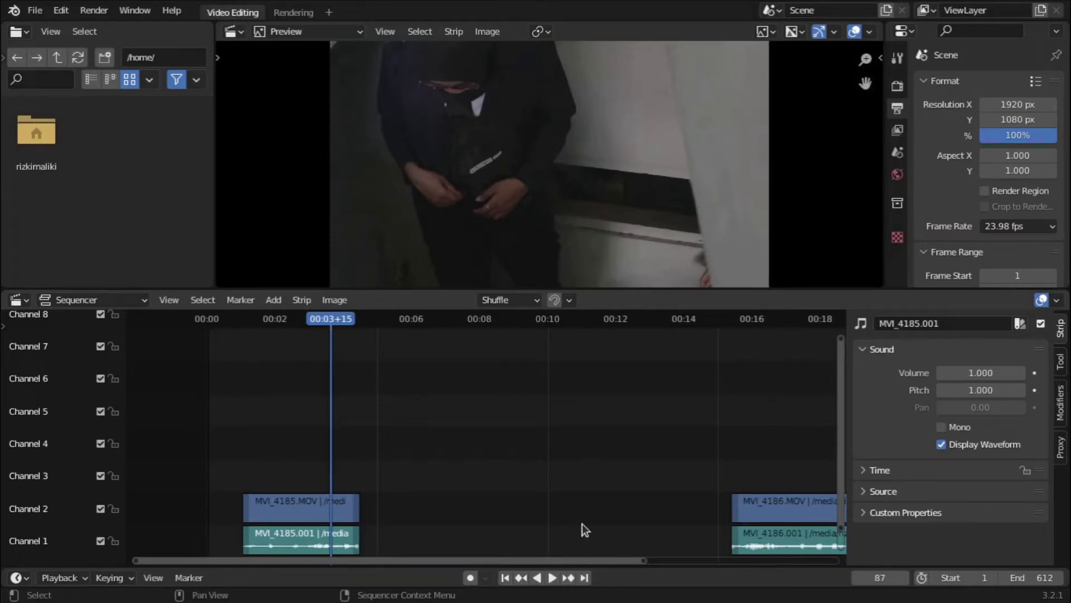
{"action": "mouse_move", "coordinate": [769, 476]}
{"action": "left_mouse_down"}
{"action": "mouse_move", "coordinate": [756, 538]}
{"action": "mouse_move", "coordinate": [425, 540]}
{"action": "mouse_move", "coordinate": [618, 540]}
{"action": "left_mouse_up"}
{"action": "right_click", "coordinate": [618, 540]}
{"action": "left_click_drag", "start_coordinate": [206, 321], "coordinate": [313, 339]}
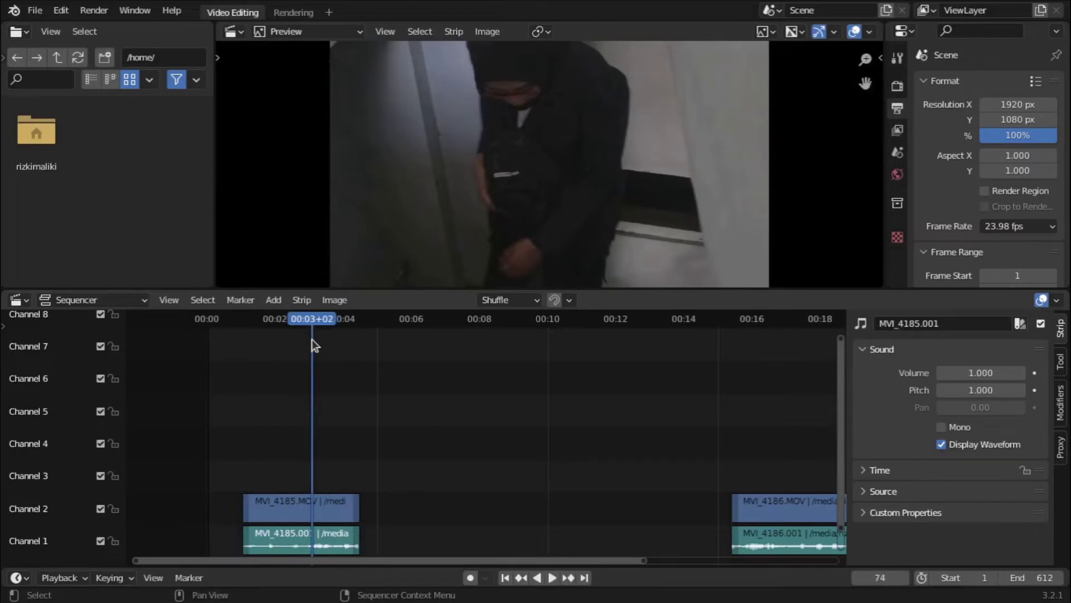
{"action": "key", "text": "BackSpace"}
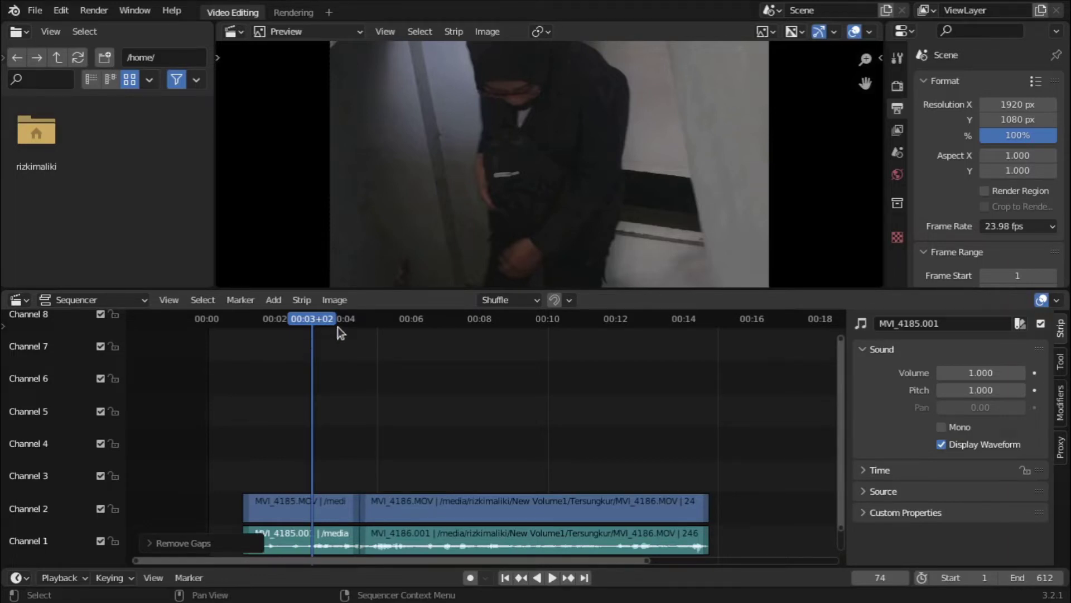
{"action": "mouse_move", "coordinate": [337, 326]}
{"action": "left_mouse_down"}
{"action": "mouse_move", "coordinate": [369, 377]}
{"action": "mouse_move", "coordinate": [488, 416]}
{"action": "mouse_move", "coordinate": [405, 433]}
{"action": "mouse_move", "coordinate": [466, 432]}
{"action": "left_mouse_up"}
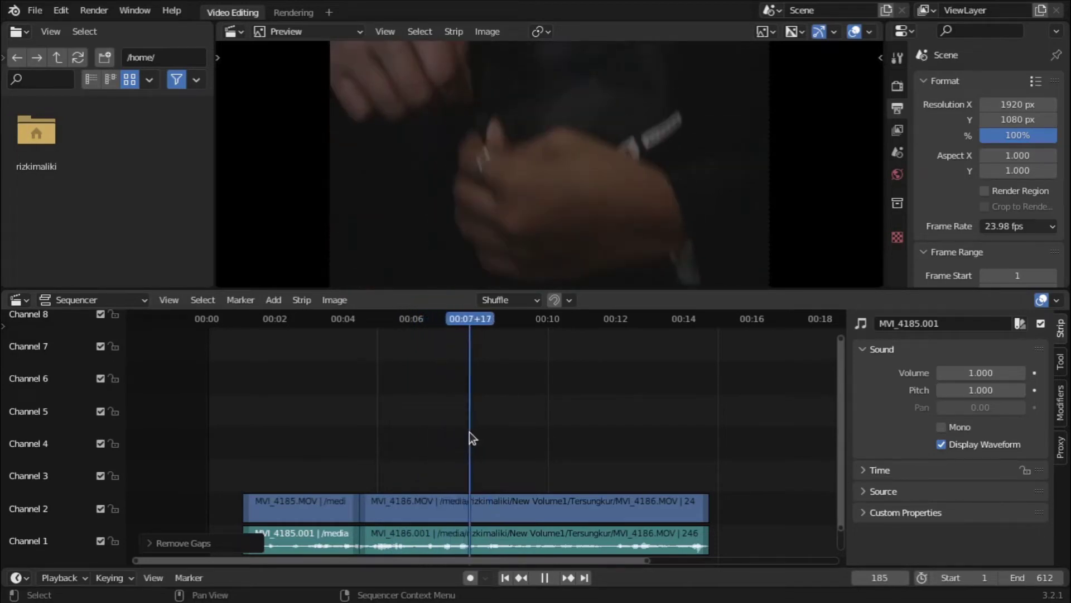
{"action": "mouse_move", "coordinate": [466, 432]}
{"action": "left_mouse_down"}
{"action": "mouse_move", "coordinate": [351, 459]}
{"action": "mouse_move", "coordinate": [468, 465]}
{"action": "mouse_move", "coordinate": [456, 471]}
{"action": "left_mouse_up"}
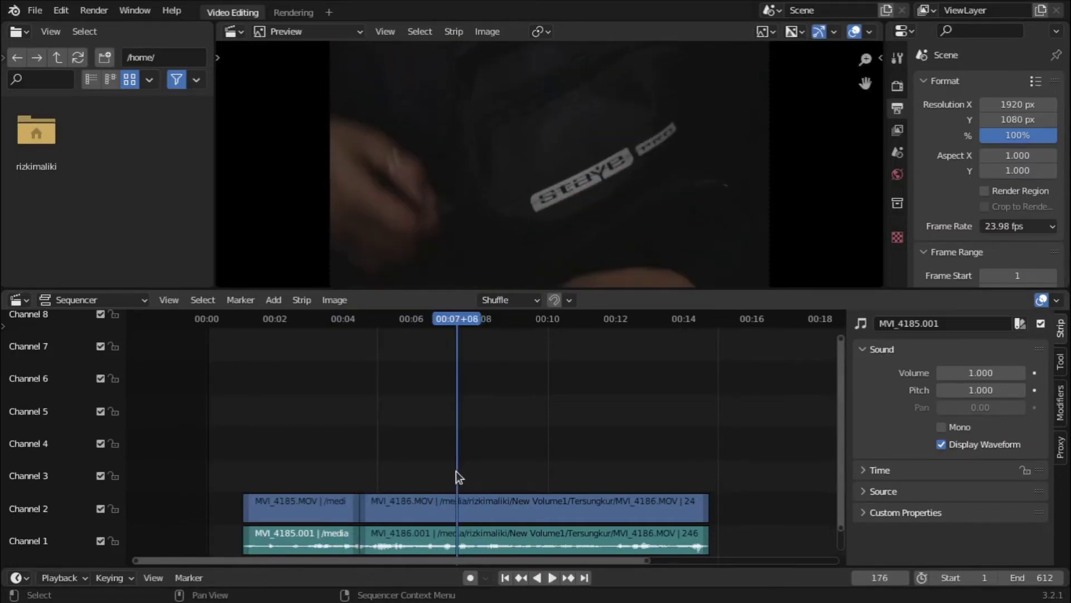
Split the MVI_4186 clips, delete their middle pieces, and close the resulting gap
{"action": "key", "text": "k"}
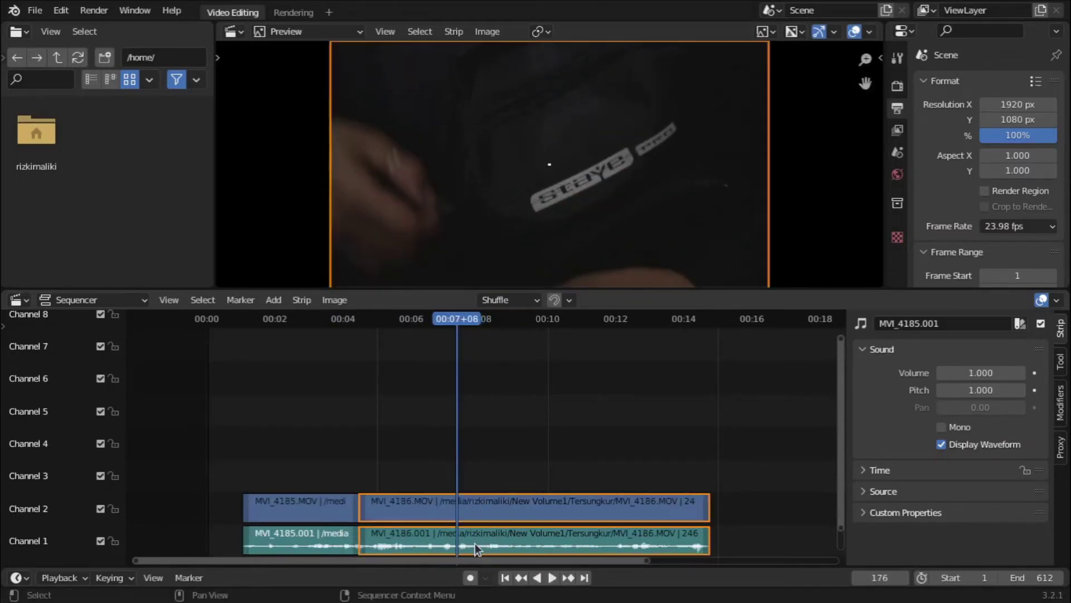
{"action": "left_click_drag", "start_coordinate": [439, 471], "coordinate": [392, 550]}
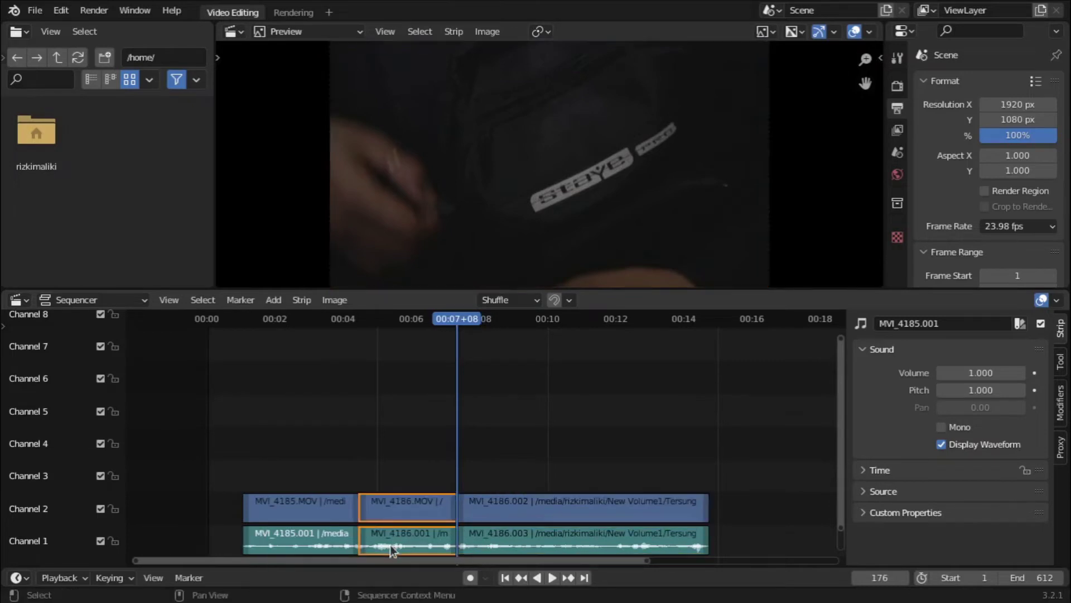
{"action": "key", "text": "Delete"}
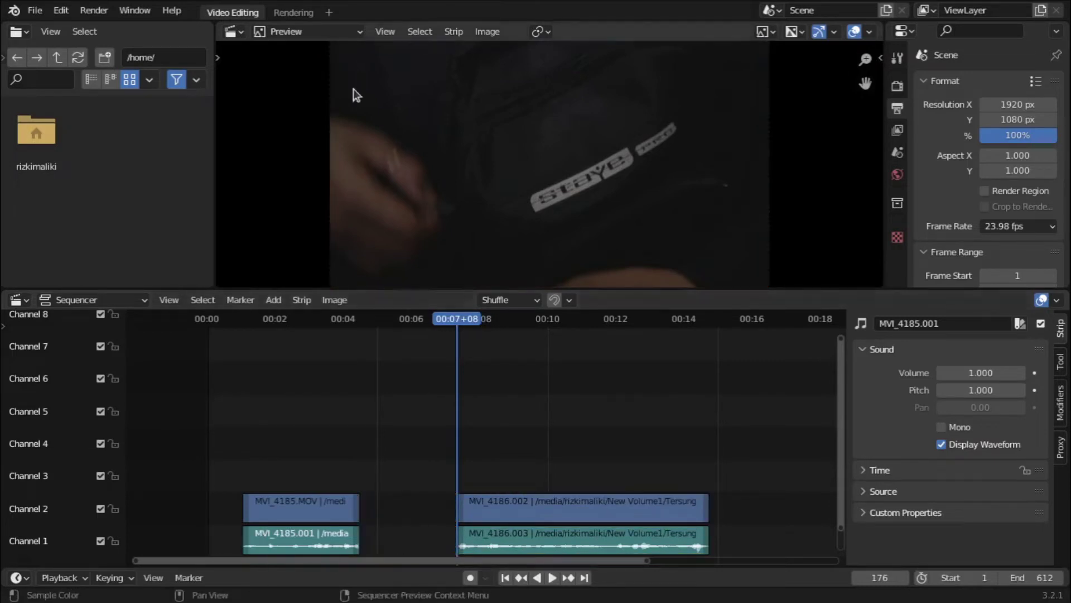
{"action": "left_click", "coordinate": [329, 320]}
{"action": "key", "text": "BackSpace"}
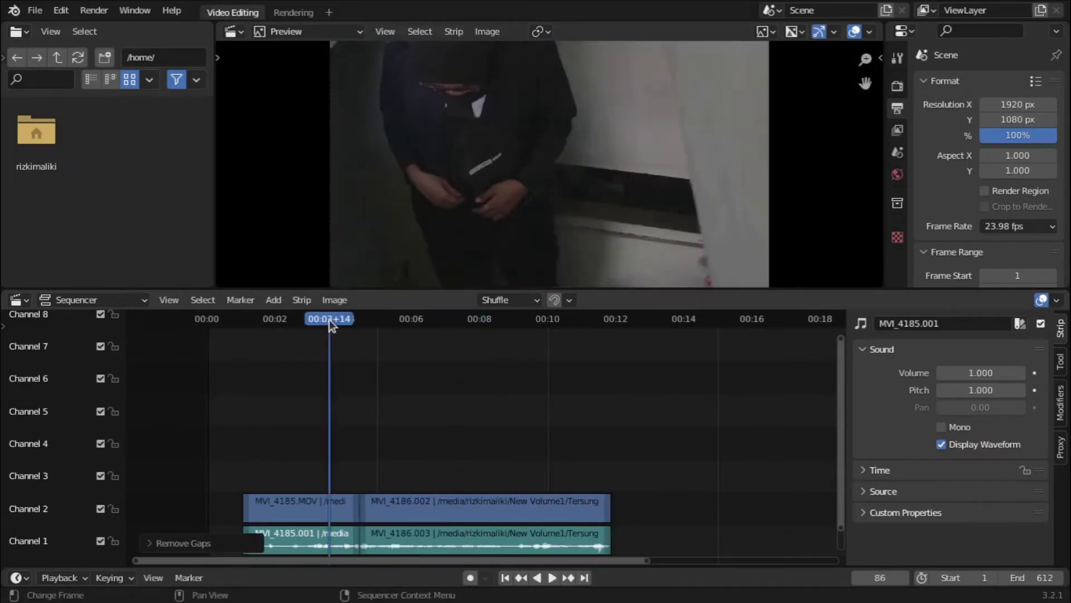
Remove the empty lead-in, play the edit, then select MVI_4186 at 00:03+21
{"action": "left_click", "coordinate": [203, 323]}
{"action": "key", "text": "BackSpace"}
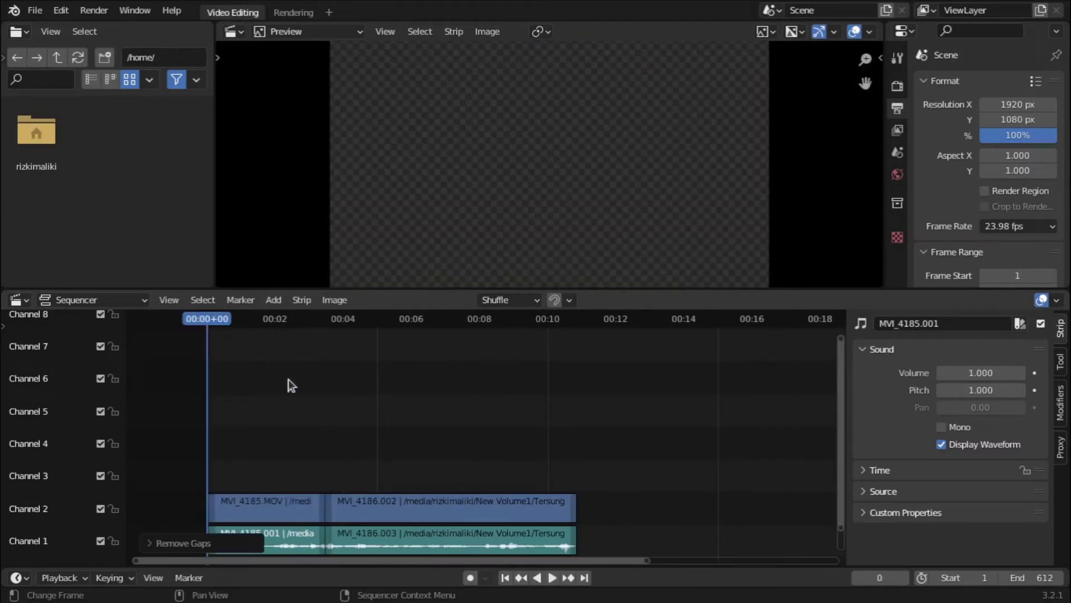
{"action": "key", "text": "space"}
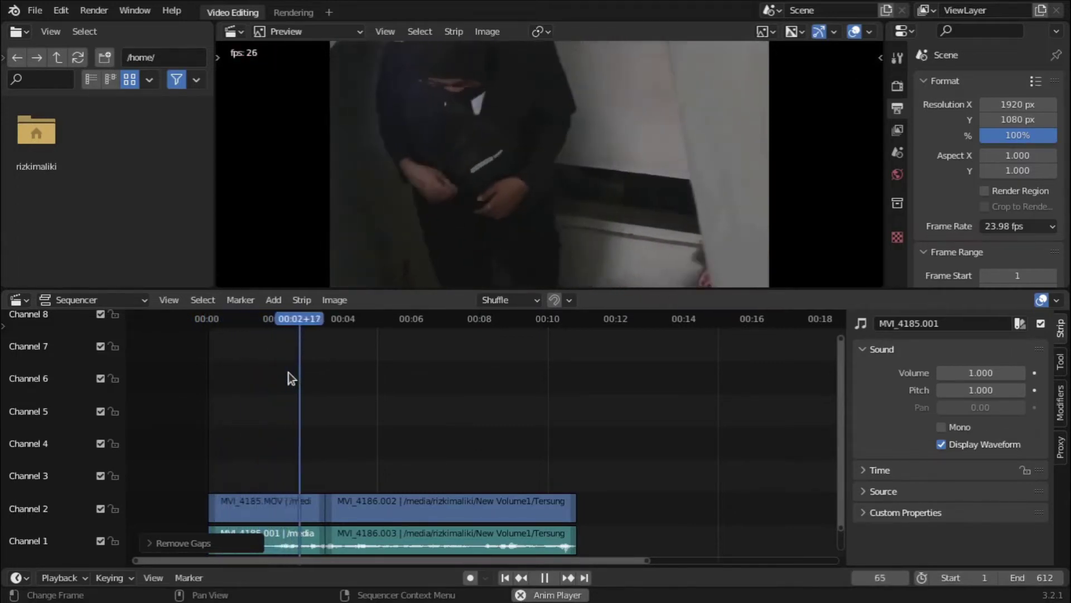
{"action": "key", "text": "space"}
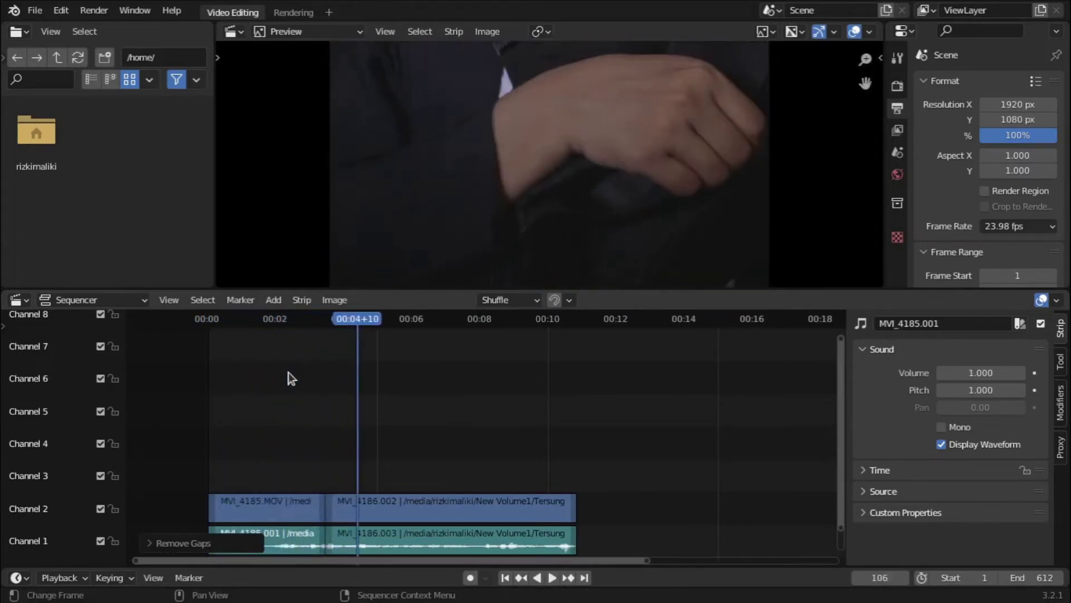
{"action": "left_click_drag", "start_coordinate": [354, 323], "coordinate": [340, 331]}
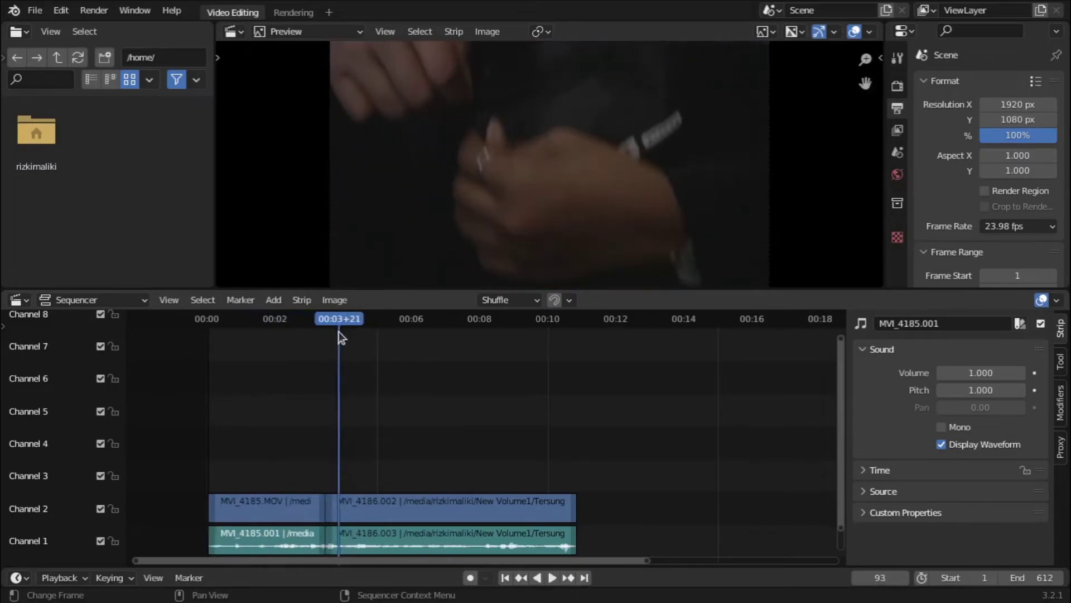
{"action": "left_click_drag", "start_coordinate": [390, 428], "coordinate": [357, 550]}
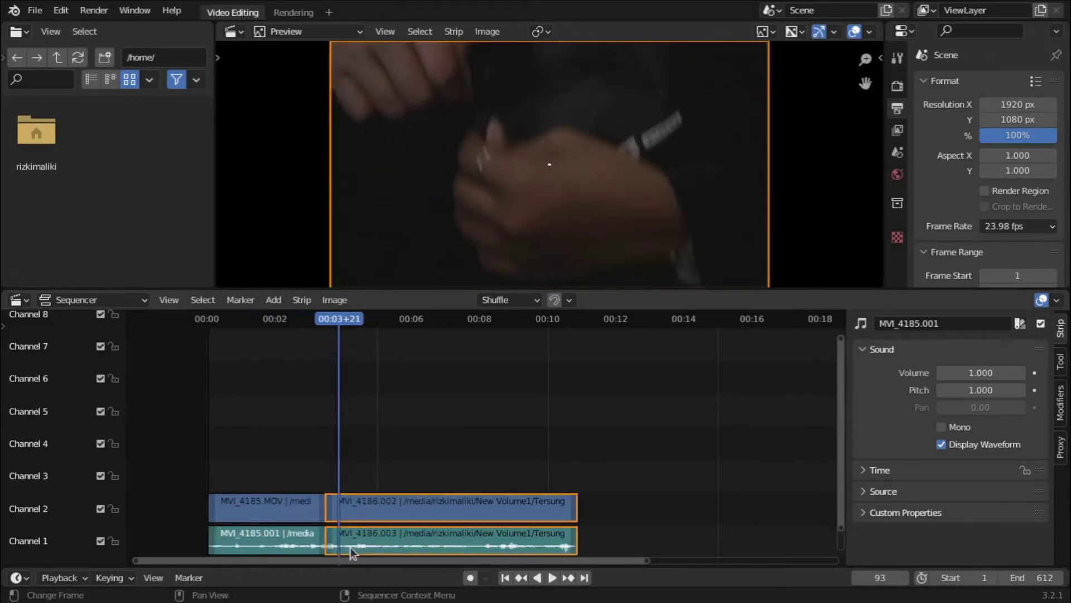
Cut the MVI_4186 strips at the playhead, delete the short leading pieces, and close the gap
{"action": "key", "text": "k"}
{"action": "left_click", "coordinate": [333, 485]}
{"action": "left_click_drag", "start_coordinate": [332, 484], "coordinate": [322, 558]}
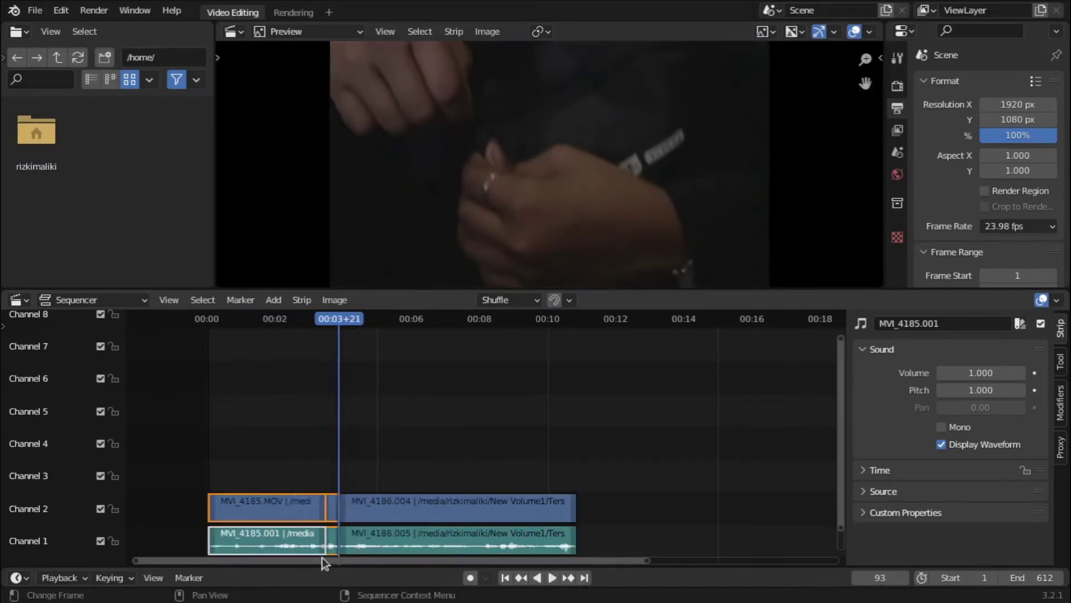
{"action": "key", "text": "Delete"}
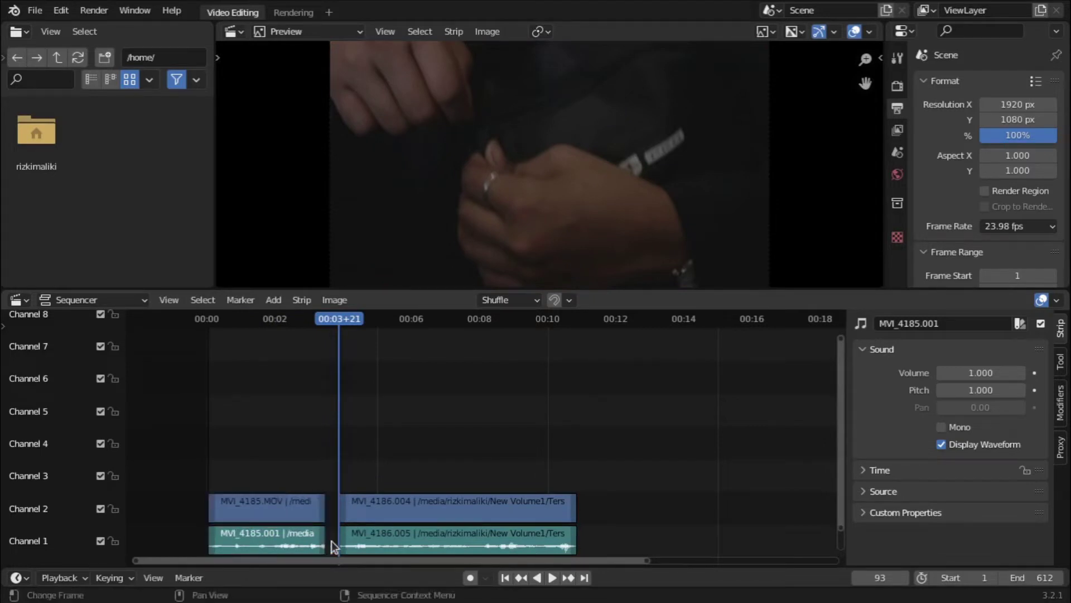
{"action": "key", "text": "BackSpace"}
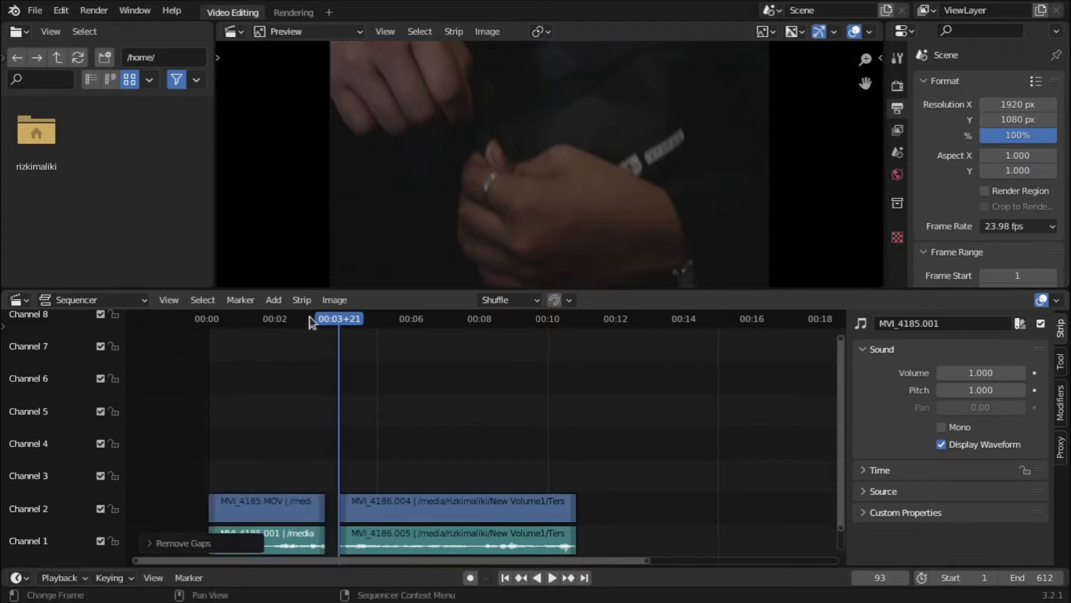
{"action": "left_click", "coordinate": [311, 317]}
{"action": "key", "text": "BackSpace"}
Play from the start, then split MVI_4186 at 00:08+09 and delete its tail
{"action": "left_click", "coordinate": [204, 324]}
{"action": "key", "text": "space"}
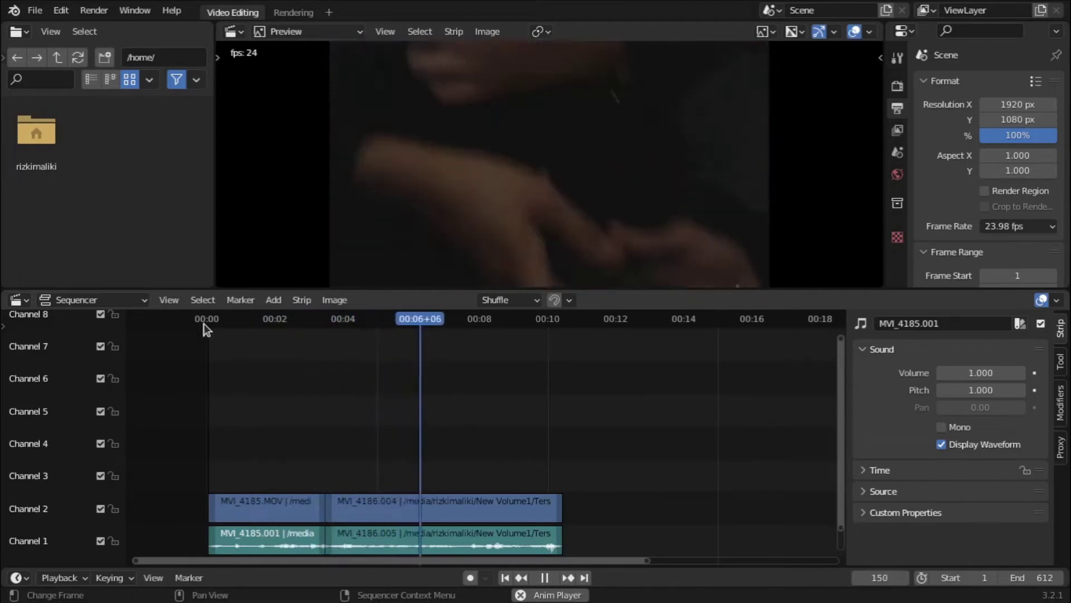
{"action": "key", "text": "space"}
{"action": "key", "text": "space"}
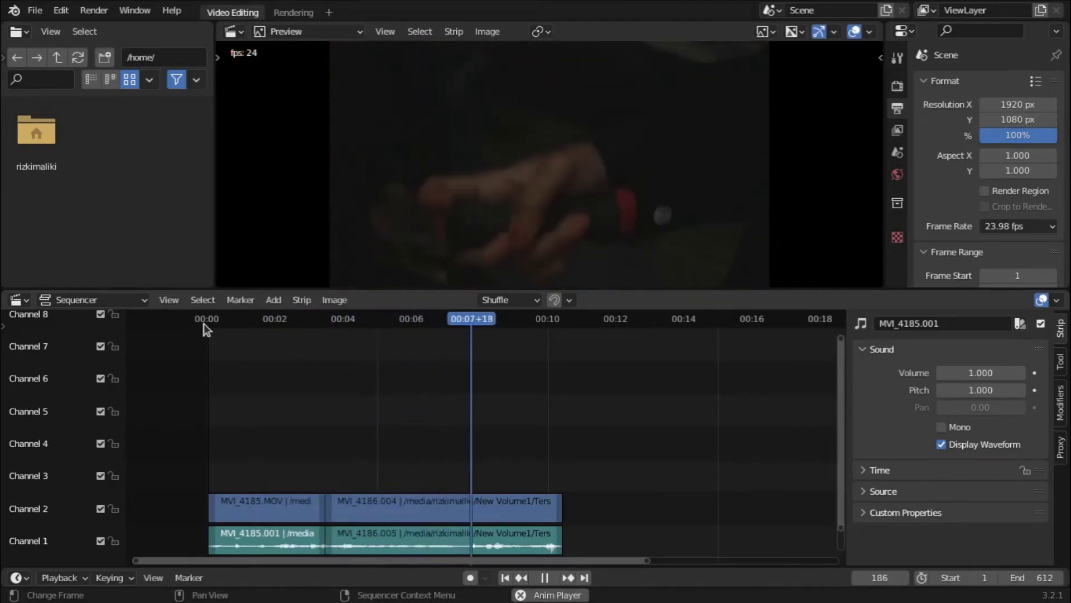
{"action": "key", "text": "space"}
{"action": "key", "text": "space"}
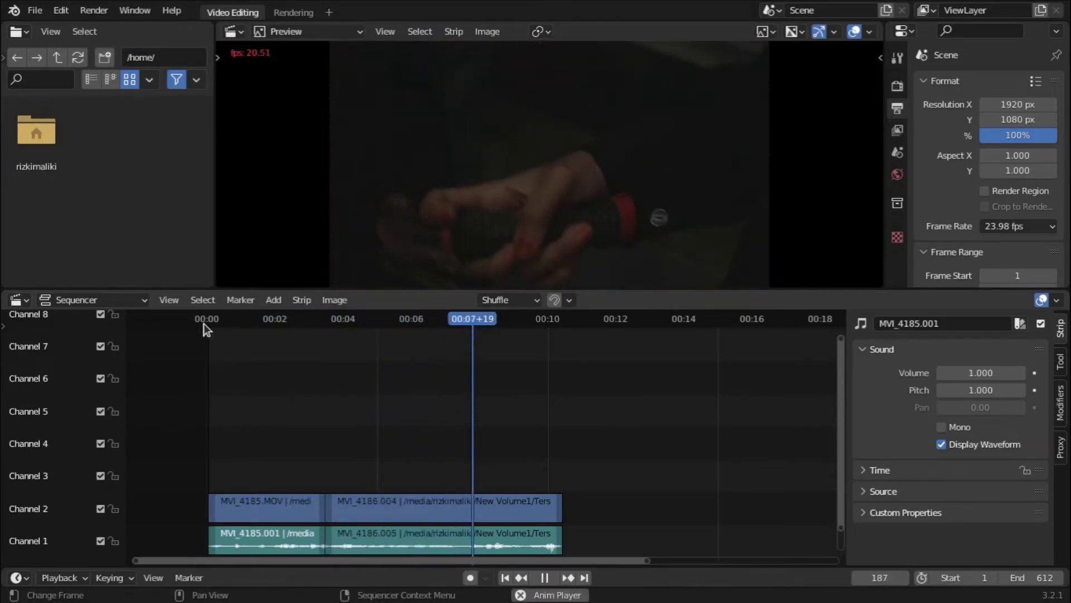
{"action": "key", "text": "space"}
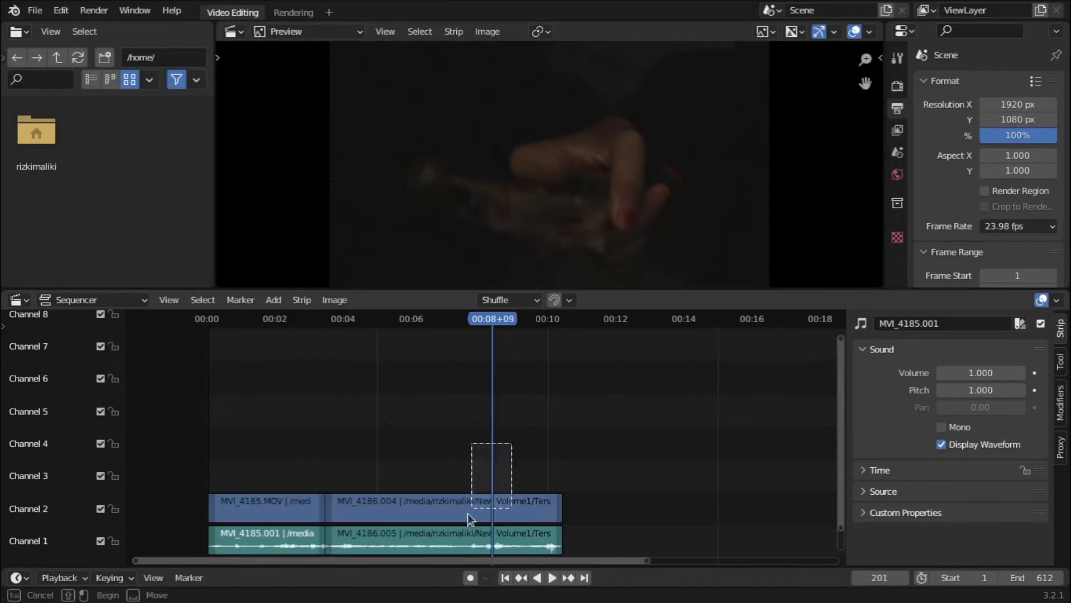
{"action": "left_click_drag", "start_coordinate": [511, 444], "coordinate": [457, 541]}
{"action": "key", "text": "k"}
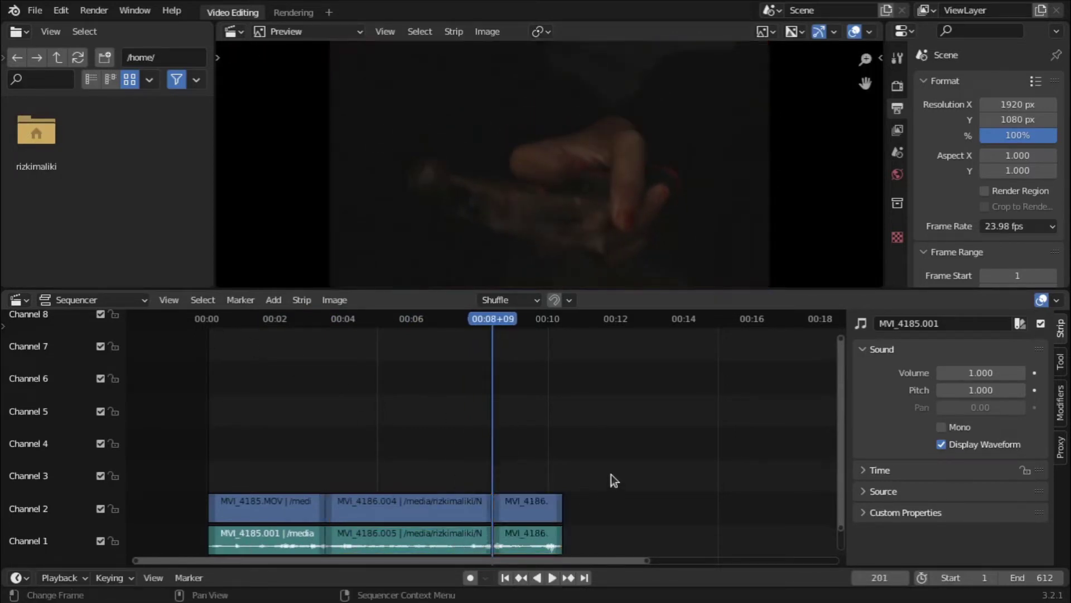
{"action": "left_click_drag", "start_coordinate": [611, 474], "coordinate": [551, 537]}
{"action": "key", "text": "Delete"}
Drag MVI_4189.MOV from the file manager into the Sequencer at 00:08+09
{"action": "key", "text": "alt+Tab"}
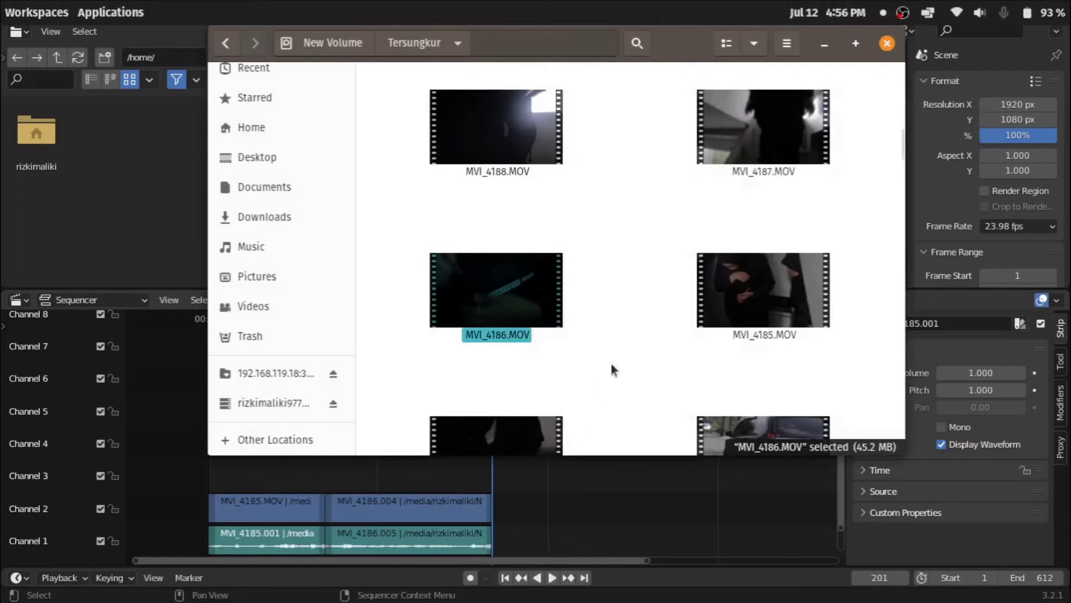
{"action": "scroll", "coordinate": [613, 364], "scroll_direction": "down", "scroll_amount": 1}
{"action": "scroll", "coordinate": [613, 364], "scroll_direction": "up", "scroll_amount": 5}
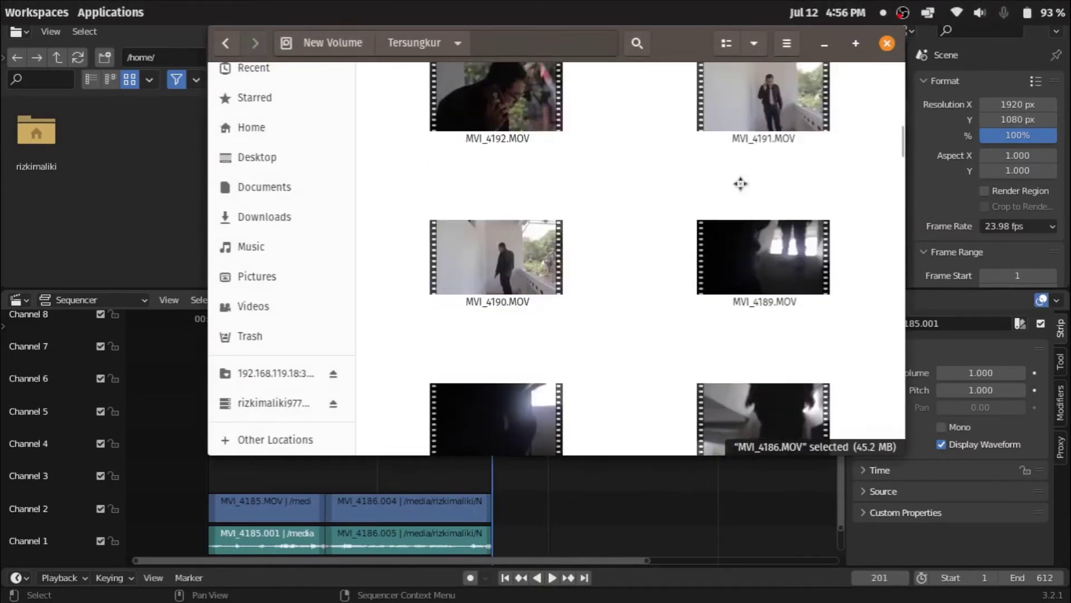
{"action": "left_click_drag", "start_coordinate": [758, 247], "coordinate": [604, 518]}
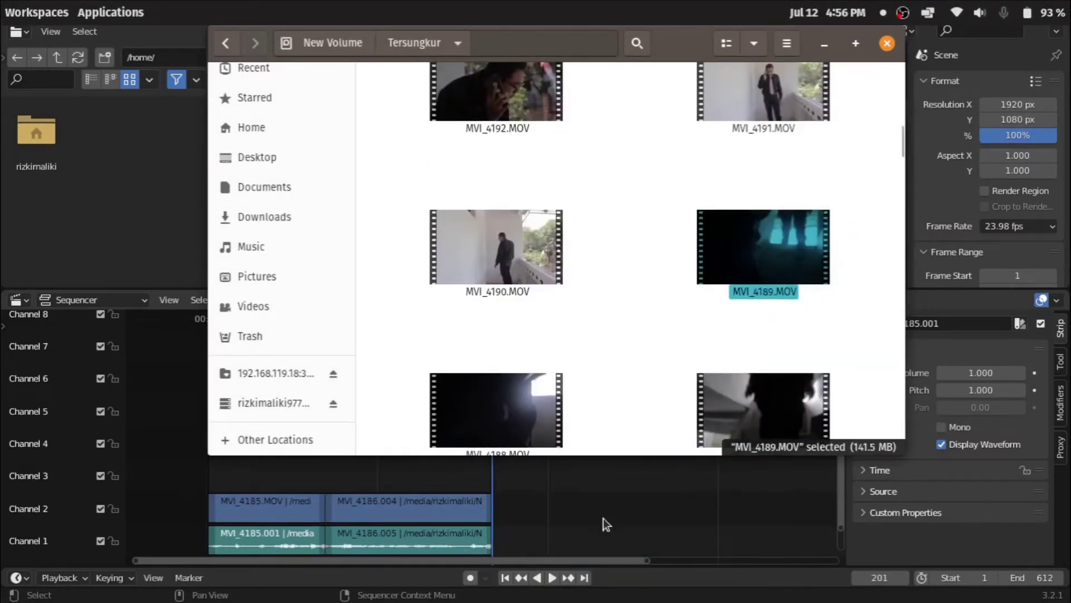
{"action": "scroll", "coordinate": [604, 518], "scroll_direction": "down", "scroll_amount": 2}
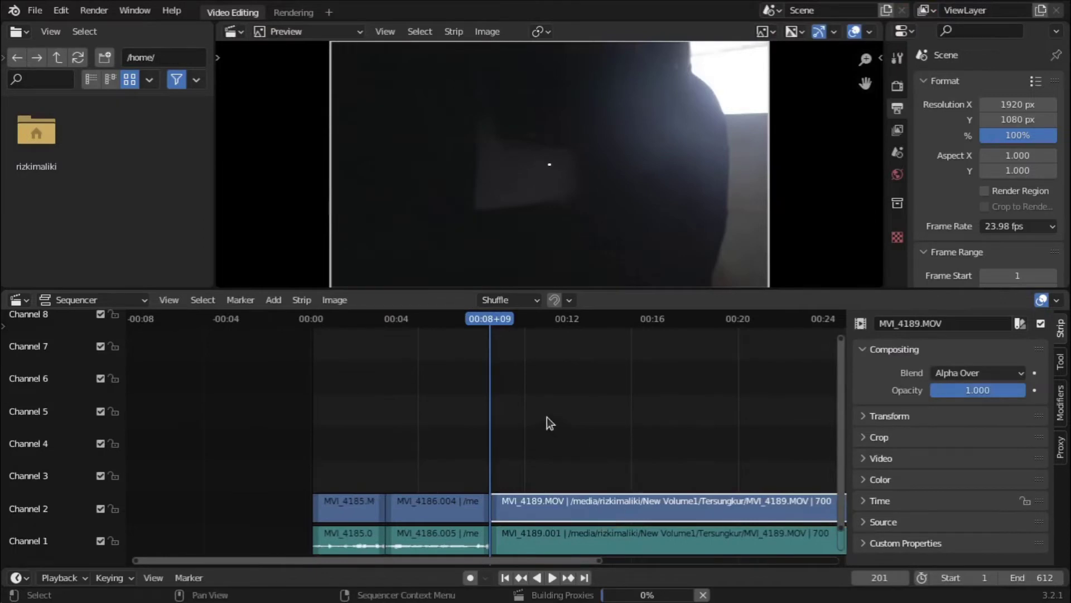
Show the waveform on the MVI_4189 audio strip and scrub for a cut point
{"action": "left_click", "coordinate": [564, 548]}
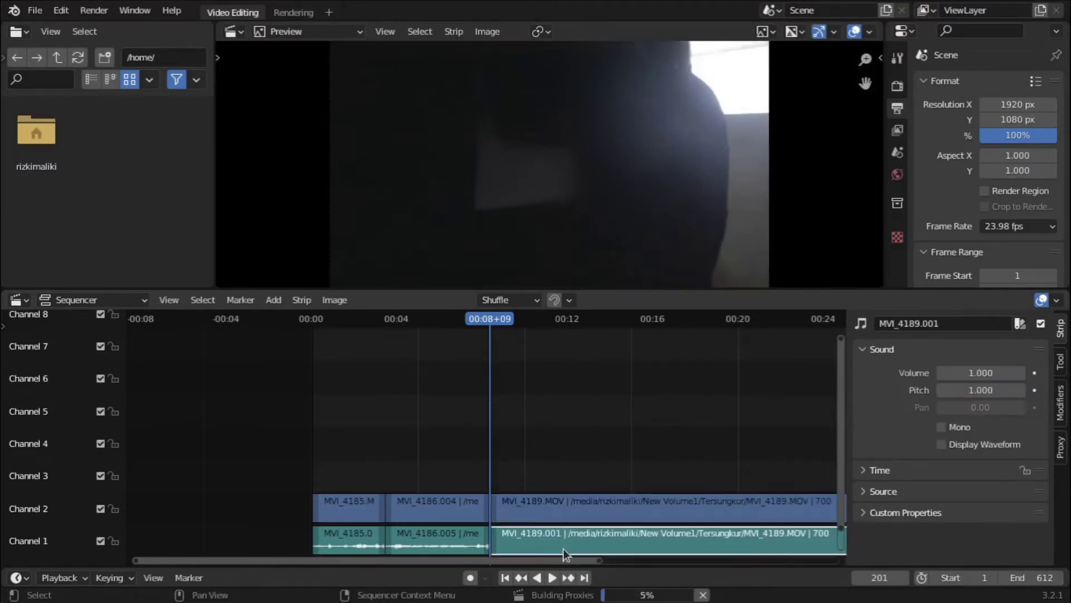
{"action": "left_click", "coordinate": [963, 444]}
{"action": "scroll", "coordinate": [534, 326], "scroll_direction": "down", "scroll_amount": 3}
{"action": "mouse_move", "coordinate": [524, 322]}
{"action": "left_mouse_down"}
{"action": "mouse_move", "coordinate": [577, 353]}
{"action": "mouse_move", "coordinate": [555, 363]}
{"action": "mouse_move", "coordinate": [574, 370]}
{"action": "mouse_move", "coordinate": [542, 381]}
{"action": "left_mouse_up"}
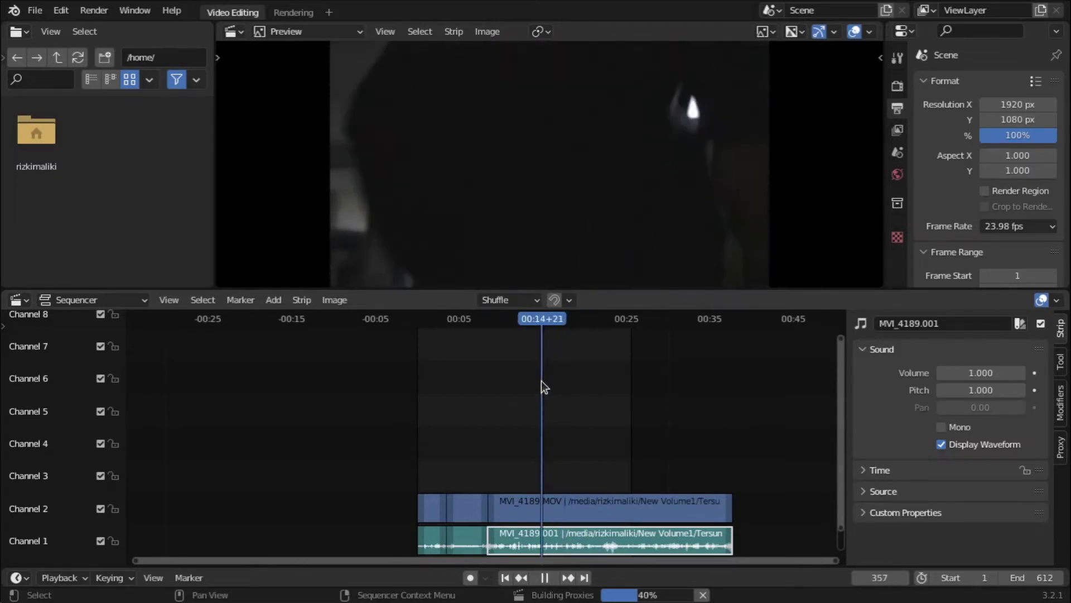
Cut MVI_4189 at 00:14+21, delete its opening pieces, and close the gap
{"action": "left_click_drag", "start_coordinate": [614, 431], "coordinate": [573, 534]}
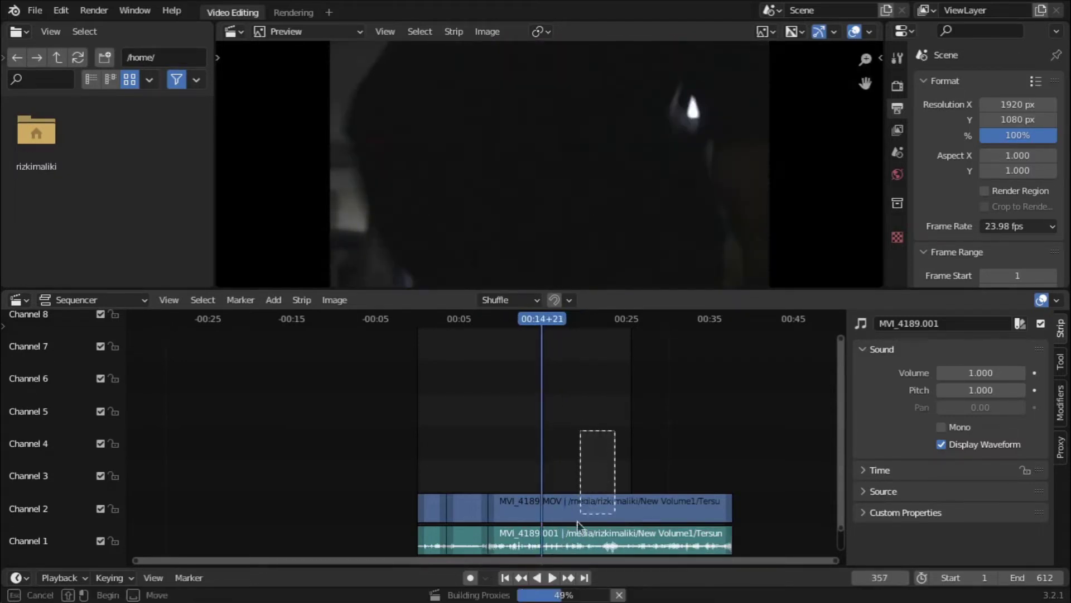
{"action": "key", "text": "k"}
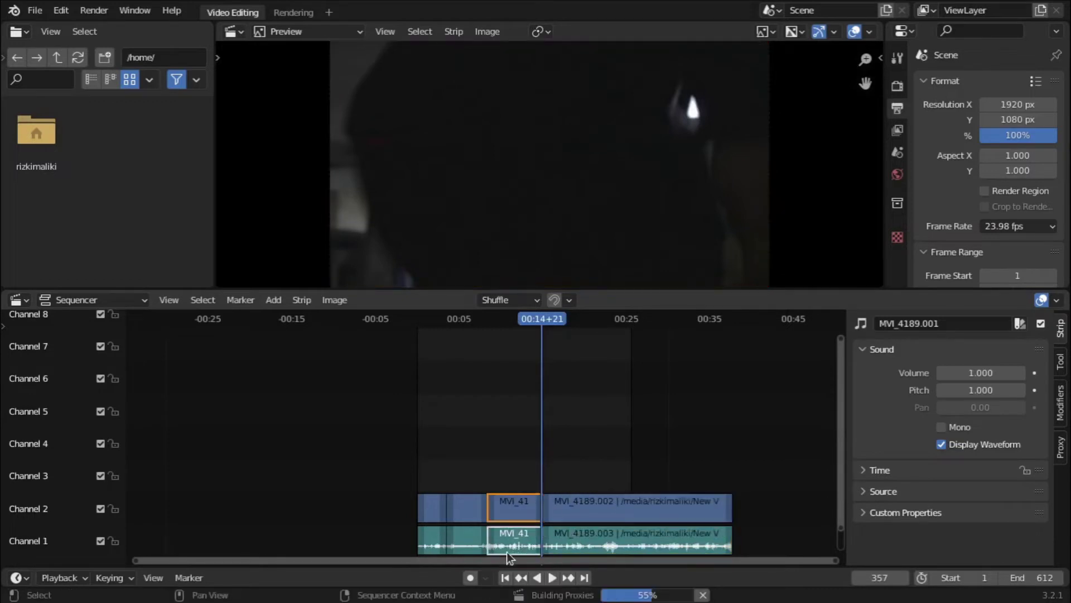
{"action": "key", "text": "Delete"}
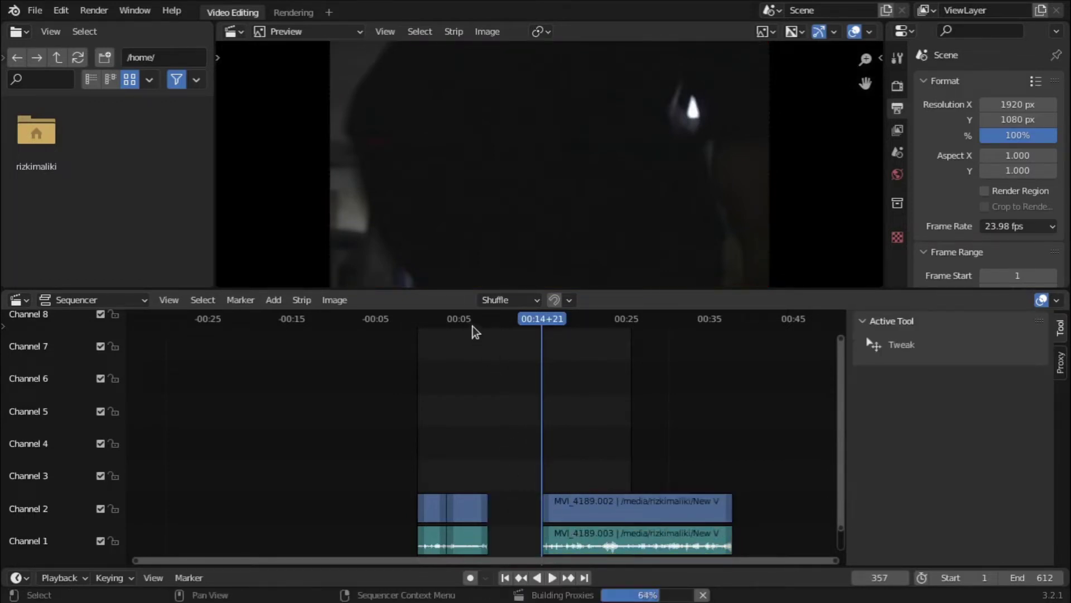
{"action": "left_click", "coordinate": [466, 323]}
{"action": "key", "text": "BackSpace"}
Play the three-clip edit from the start to check the joins
{"action": "left_click", "coordinate": [418, 328]}
{"action": "key", "text": "space"}
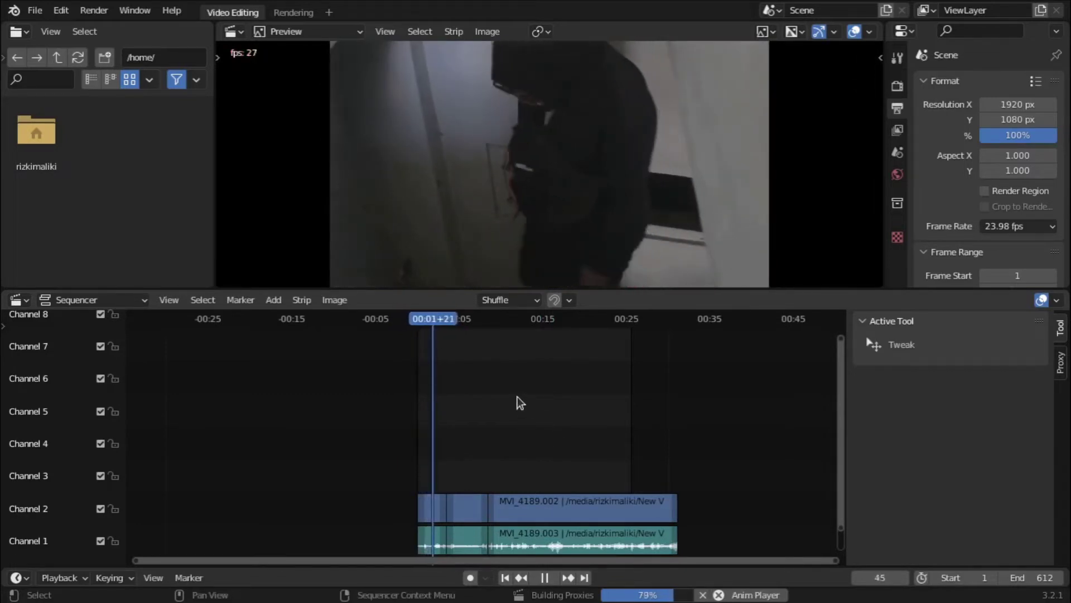
{"action": "key", "text": "space"}
{"action": "scroll", "coordinate": [499, 471], "scroll_direction": "up", "scroll_amount": 3}
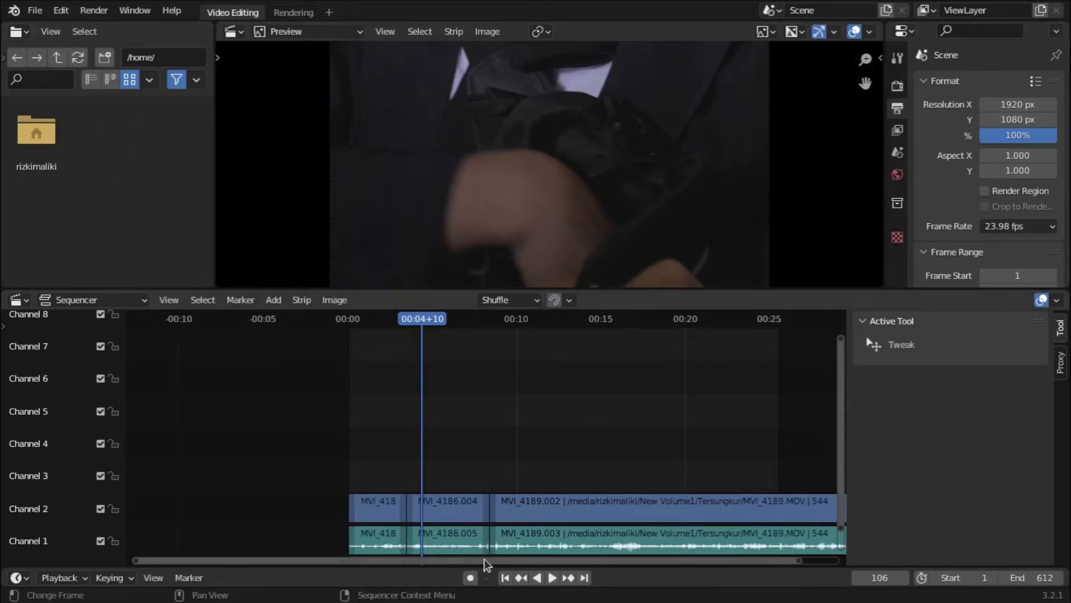
{"action": "mouse_move", "coordinate": [485, 559]}
{"action": "left_mouse_down"}
{"action": "mouse_move", "coordinate": [714, 564]}
{"action": "mouse_move", "coordinate": [524, 570]}
{"action": "mouse_move", "coordinate": [712, 568]}
{"action": "mouse_move", "coordinate": [614, 578]}
{"action": "left_mouse_up"}
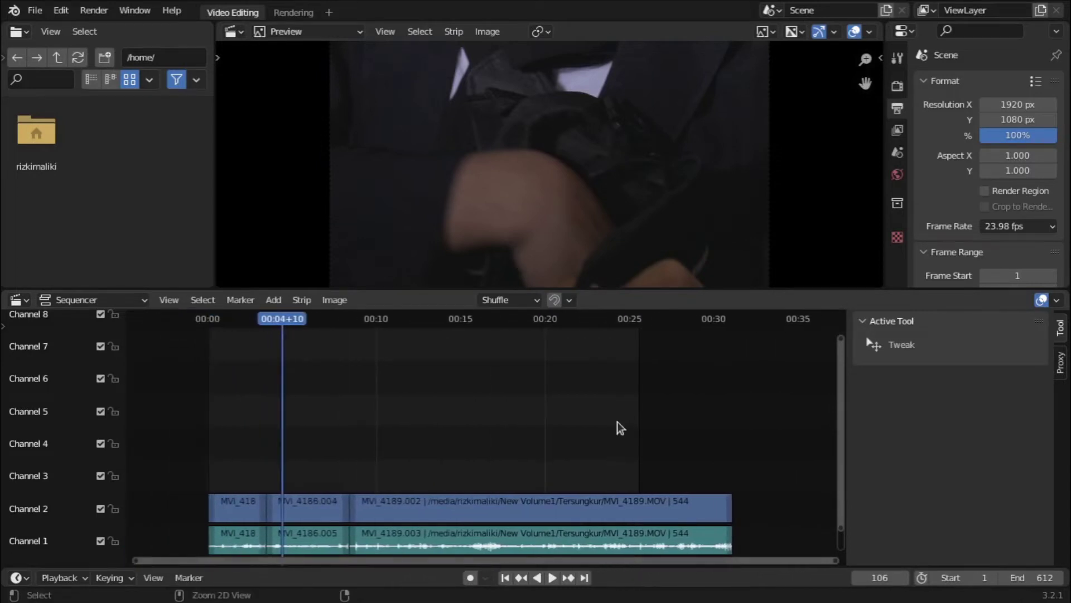
{"action": "scroll", "coordinate": [621, 427], "scroll_direction": "right", "scroll_amount": 5}
{"action": "key", "text": "ctrl"}
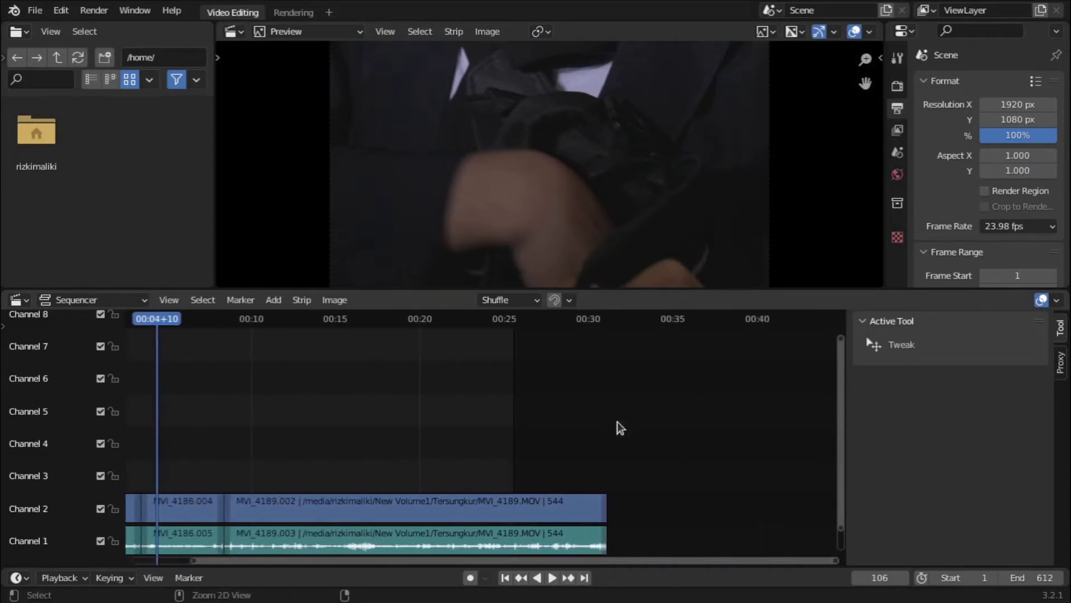
{"action": "scroll", "coordinate": [620, 428], "scroll_direction": "right", "scroll_amount": 7}
{"action": "scroll", "coordinate": [620, 428], "scroll_direction": "left", "scroll_amount": 12}
{"action": "scroll", "coordinate": [620, 427], "scroll_direction": "right", "scroll_amount": 1}
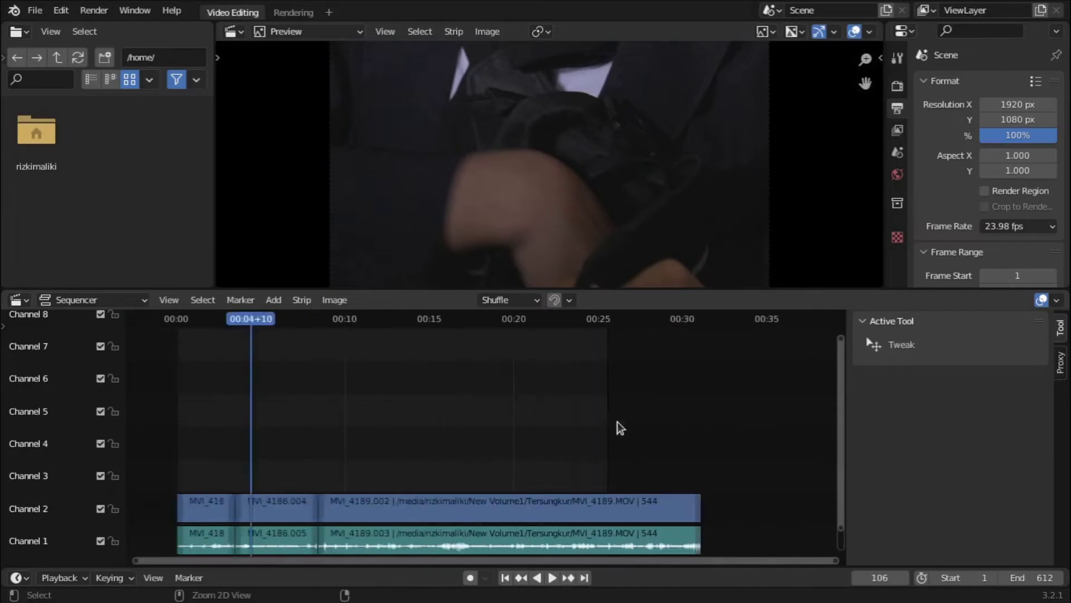
{"action": "scroll", "coordinate": [621, 427], "scroll_direction": "left", "scroll_amount": 6}
{"action": "scroll", "coordinate": [620, 428], "scroll_direction": "left", "scroll_amount": 10}
{"action": "scroll", "coordinate": [621, 427], "scroll_direction": "right", "scroll_amount": 4}
{"action": "scroll", "coordinate": [620, 427], "scroll_direction": "right", "scroll_amount": 10}
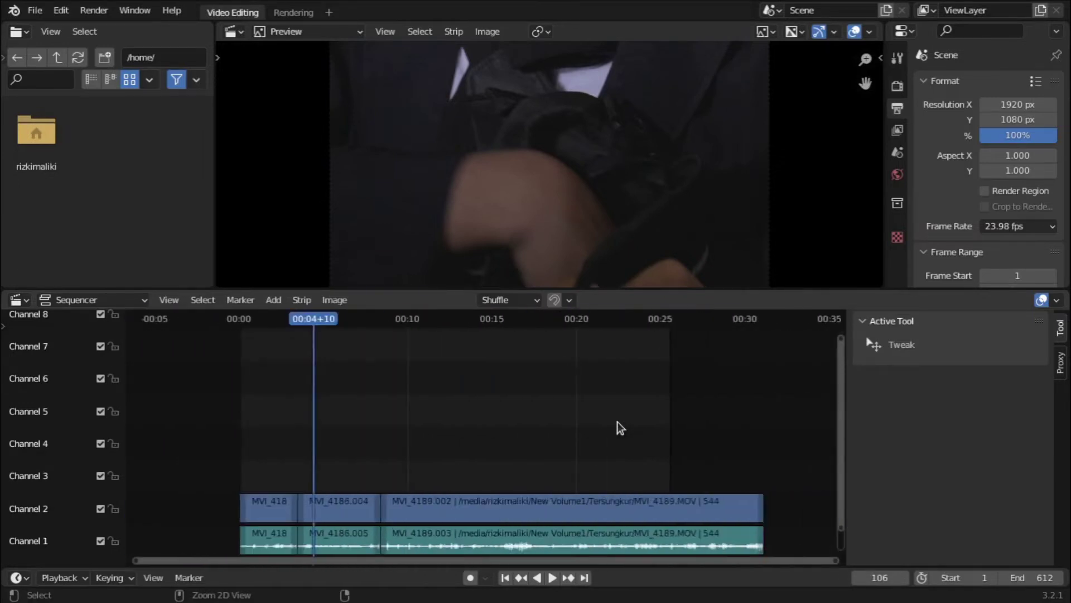
{"action": "scroll", "coordinate": [620, 427], "scroll_direction": "right", "scroll_amount": 9}
{"action": "scroll", "coordinate": [620, 428], "scroll_direction": "left", "scroll_amount": 10}
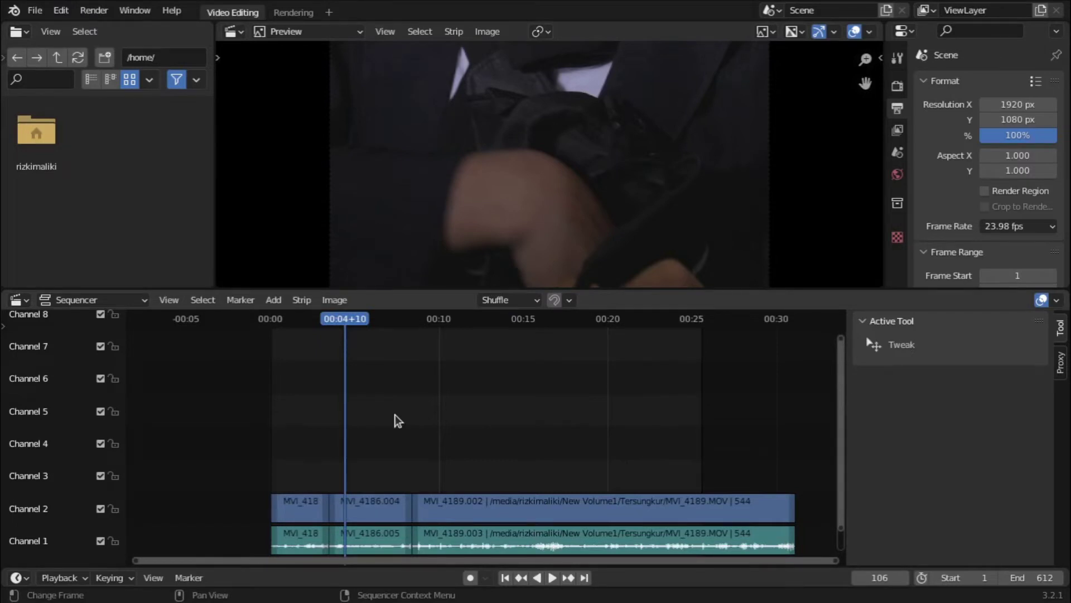
{"action": "key", "text": "alt+Tab"}
{"action": "key", "text": "alt+Tab"}
{"action": "key", "text": "alt+Tab"}
{"action": "key", "text": "alt+Tab"}
{"action": "left_click", "coordinate": [433, 348]}
{"action": "key", "text": "alt+Tab"}
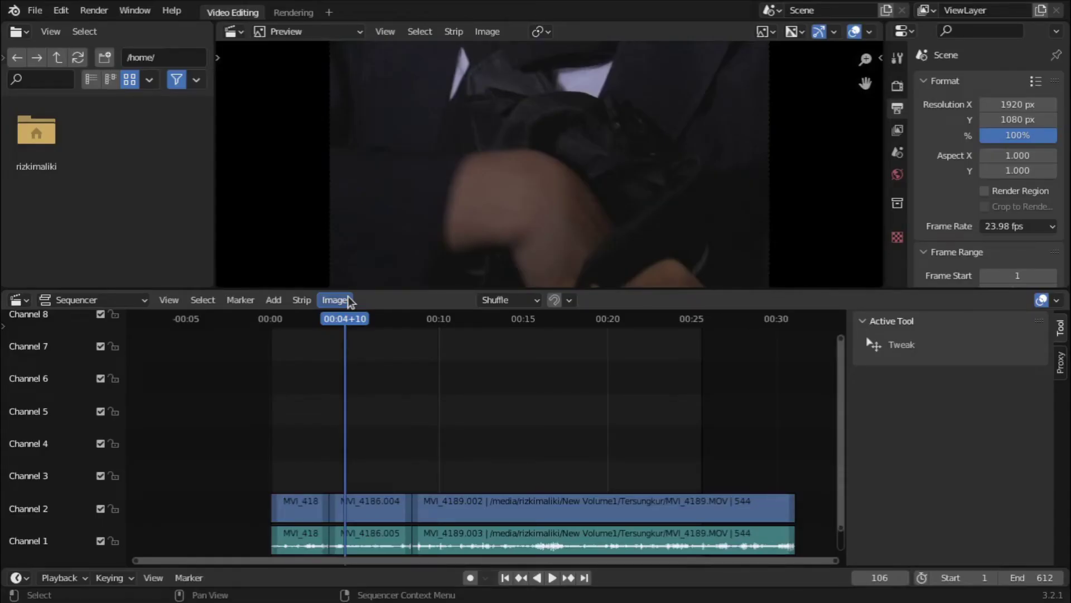
{"action": "scroll", "coordinate": [396, 483], "scroll_direction": "down", "scroll_amount": 2}
{"action": "scroll", "coordinate": [397, 484], "scroll_direction": "up", "scroll_amount": 3}
{"action": "scroll", "coordinate": [400, 484], "scroll_direction": "down", "scroll_amount": 3}
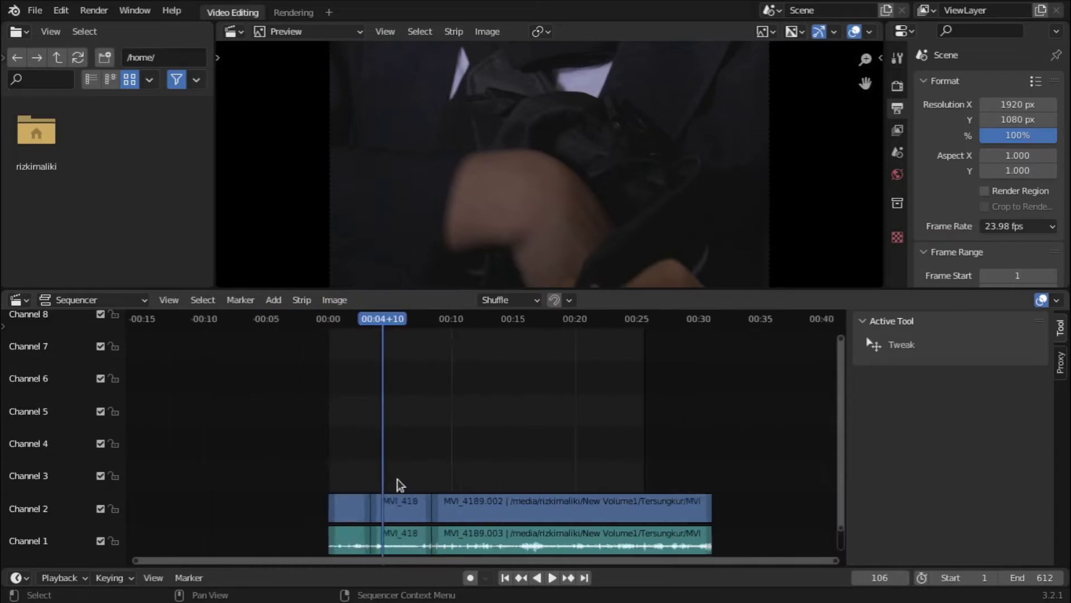
{"action": "scroll", "coordinate": [400, 483], "scroll_direction": "up", "scroll_amount": 1}
{"action": "scroll", "coordinate": [399, 483], "scroll_direction": "down", "scroll_amount": 2}
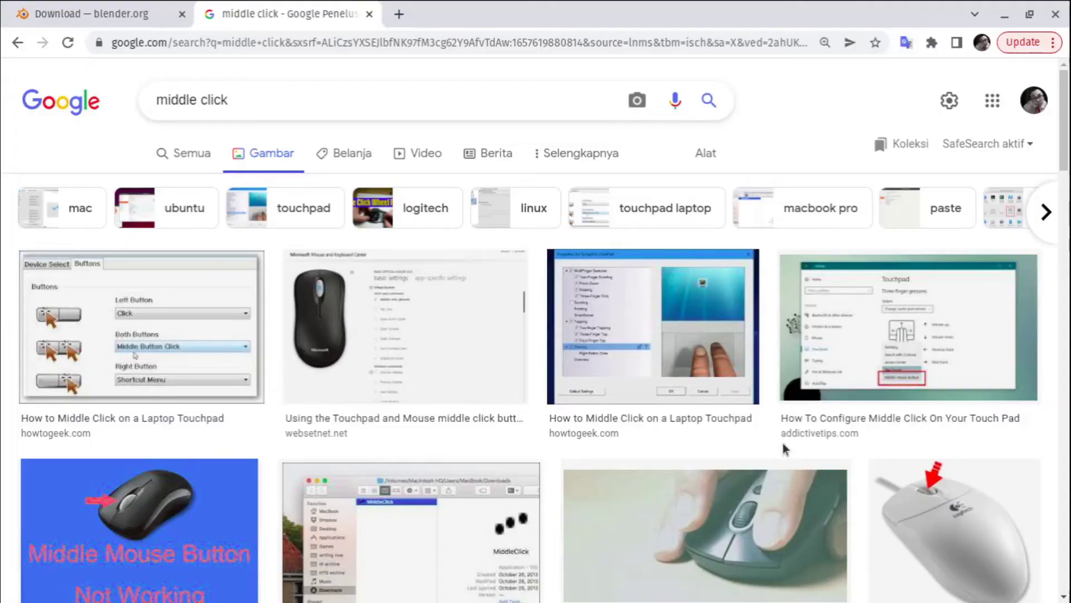
Preview the websetnet touchpad and mouse middle-click image, then return to Blender
{"action": "left_click", "coordinate": [354, 338]}
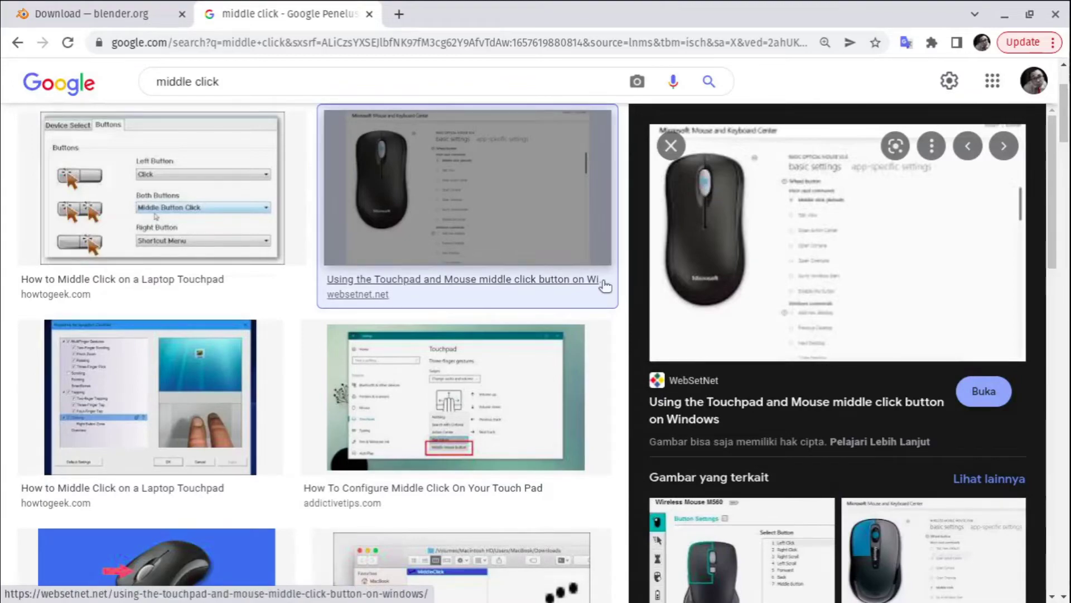
{"action": "key", "text": "alt+Tab"}
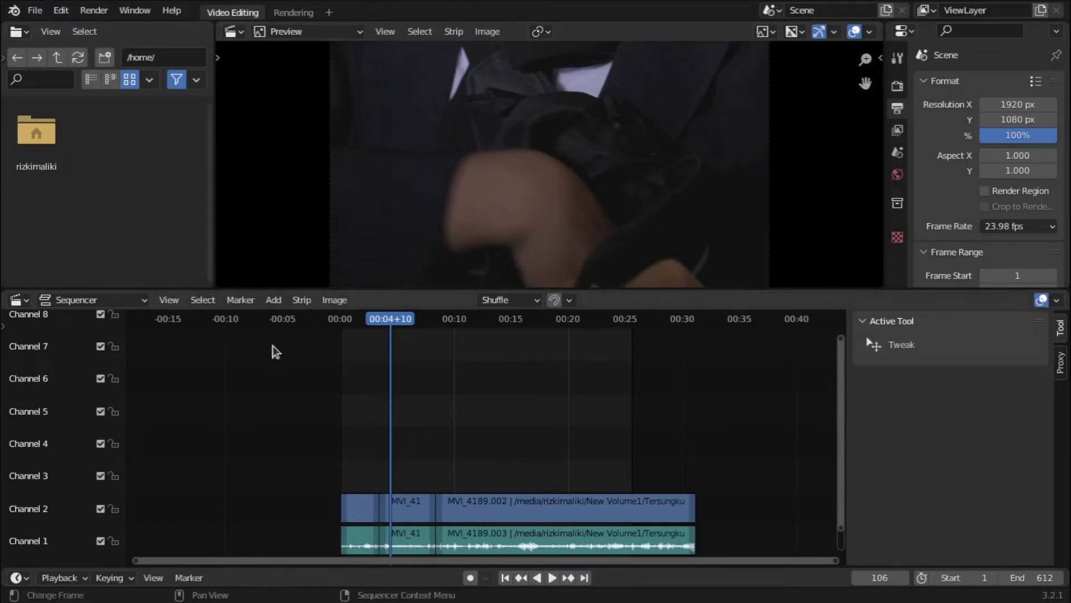
Enable Emulate 3 Button Mouse under Preferences > Input and close the Preferences window
{"action": "left_click", "coordinate": [62, 16]}
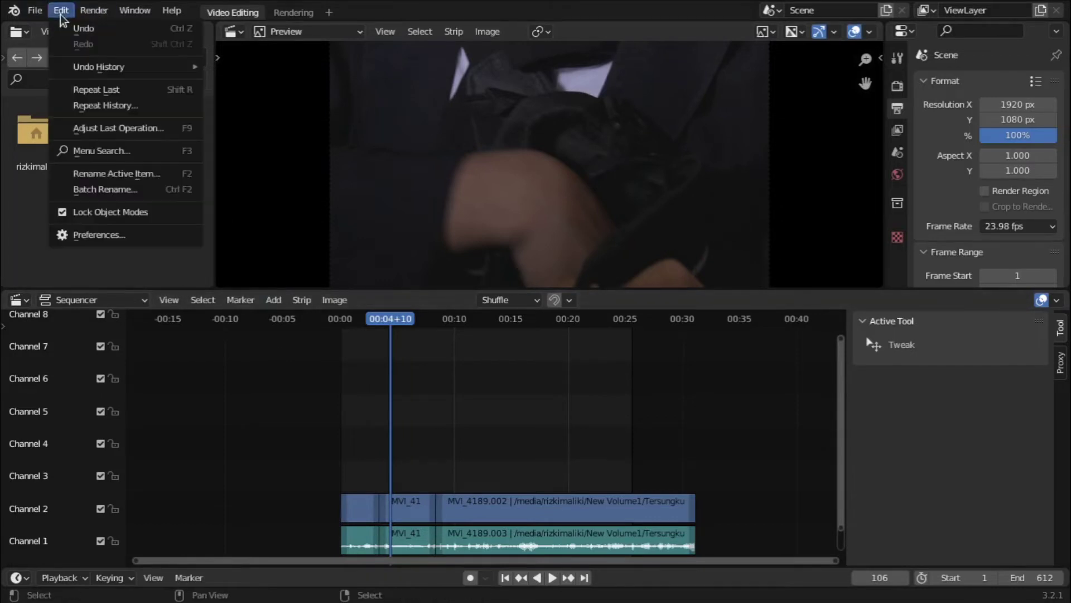
{"action": "left_click", "coordinate": [62, 17]}
{"action": "left_click", "coordinate": [61, 16]}
{"action": "left_click", "coordinate": [112, 235]}
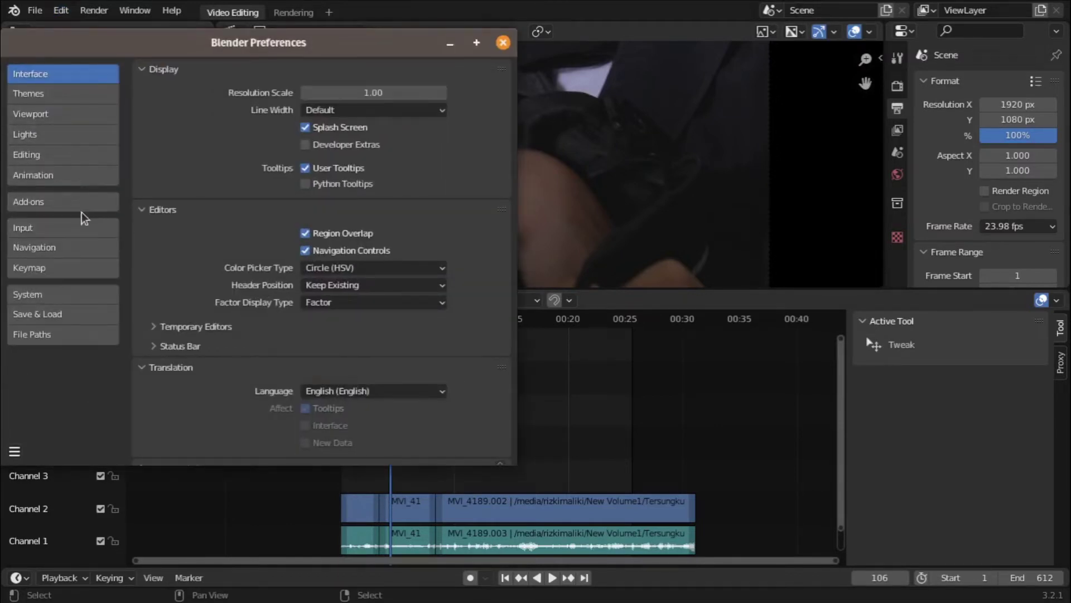
{"action": "left_click", "coordinate": [84, 230]}
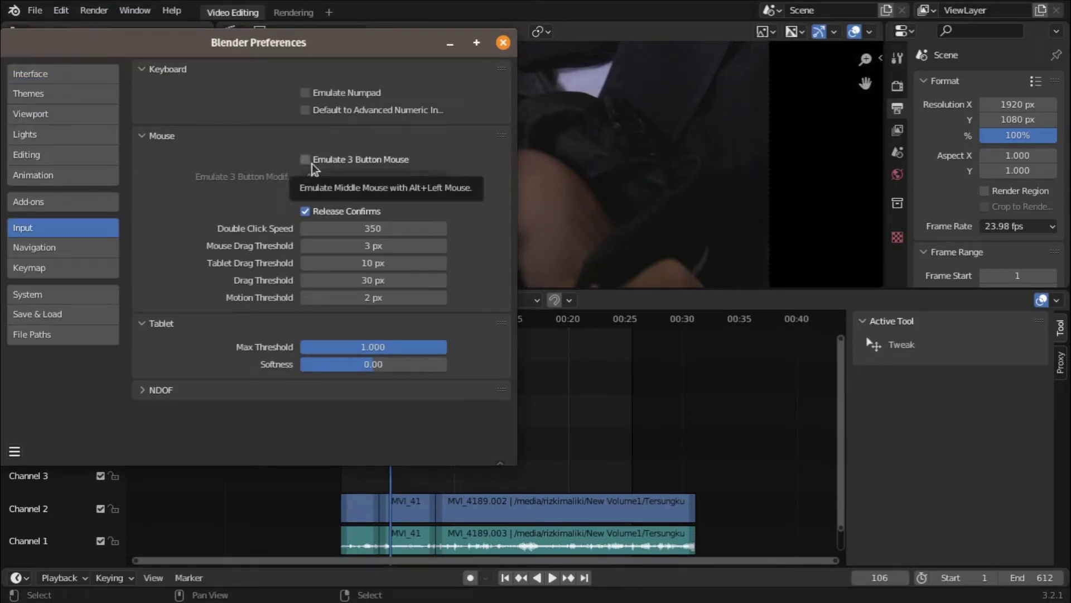
{"action": "left_click", "coordinate": [311, 163]}
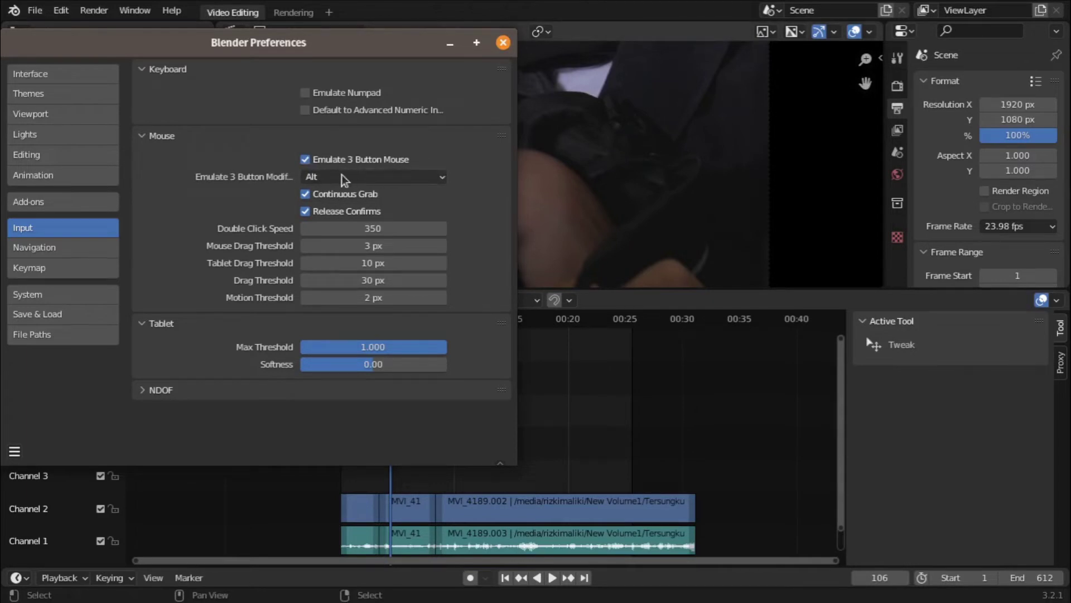
{"action": "left_click", "coordinate": [503, 42]}
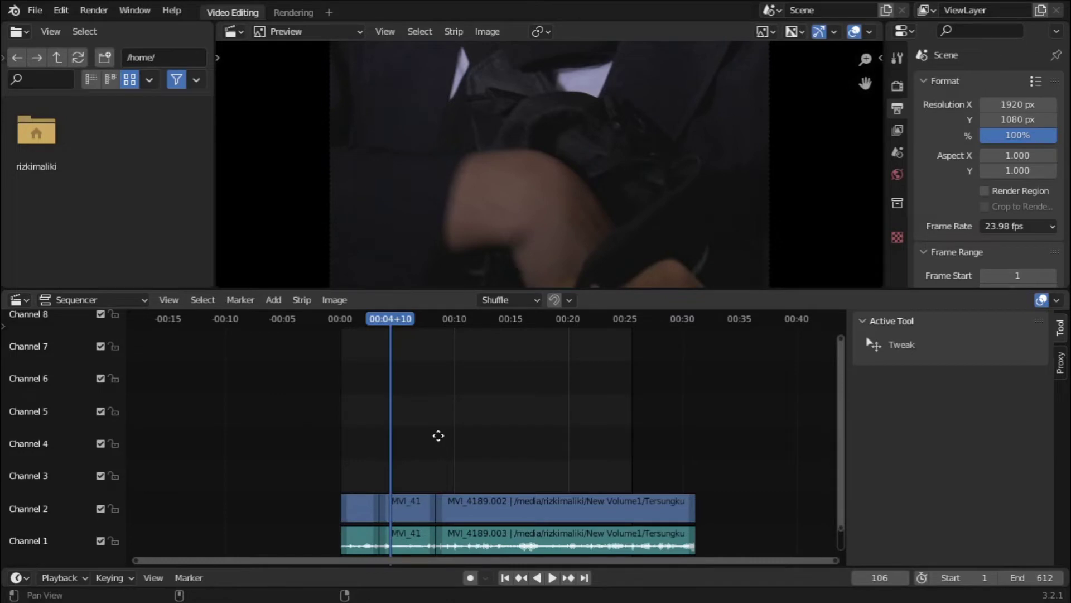
Pan the sequencer back to its start and scrub the playhead to frame 333 (00:13+21)
{"action": "mouse_move", "coordinate": [438, 436]}
{"action": "left_mouse_down"}
{"action": "mouse_move", "coordinate": [347, 456]}
{"action": "mouse_move", "coordinate": [354, 427]}
{"action": "mouse_move", "coordinate": [402, 443]}
{"action": "left_mouse_up"}
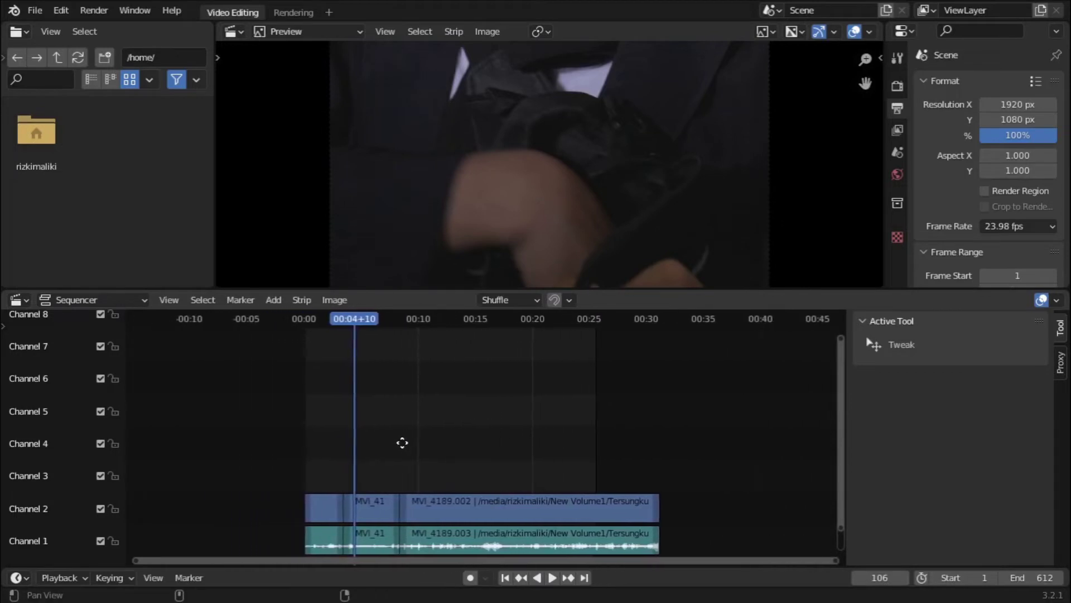
{"action": "mouse_move", "coordinate": [401, 442]}
{"action": "left_mouse_down"}
{"action": "mouse_move", "coordinate": [337, 419]}
{"action": "mouse_move", "coordinate": [529, 401]}
{"action": "left_mouse_up"}
{"action": "scroll", "coordinate": [335, 423], "scroll_direction": "up", "scroll_amount": 3}
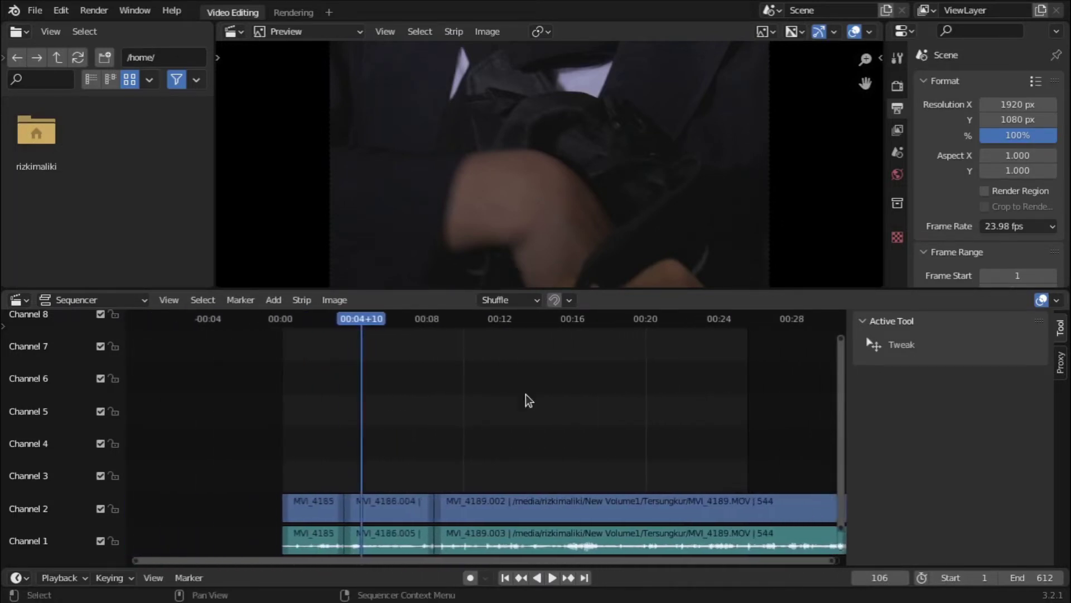
{"action": "left_click_drag", "start_coordinate": [493, 457], "coordinate": [405, 437]}
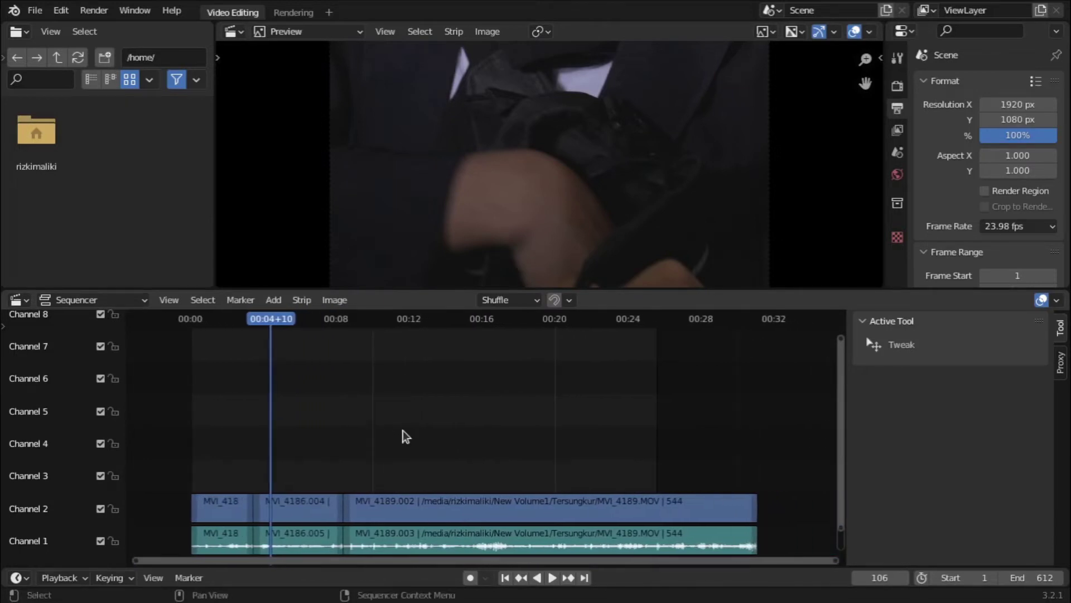
{"action": "left_click_drag", "start_coordinate": [322, 327], "coordinate": [710, 352]}
{"action": "mouse_move", "coordinate": [648, 365]}
{"action": "left_mouse_down"}
{"action": "mouse_move", "coordinate": [387, 400]}
{"action": "mouse_move", "coordinate": [445, 403]}
{"action": "left_mouse_up"}
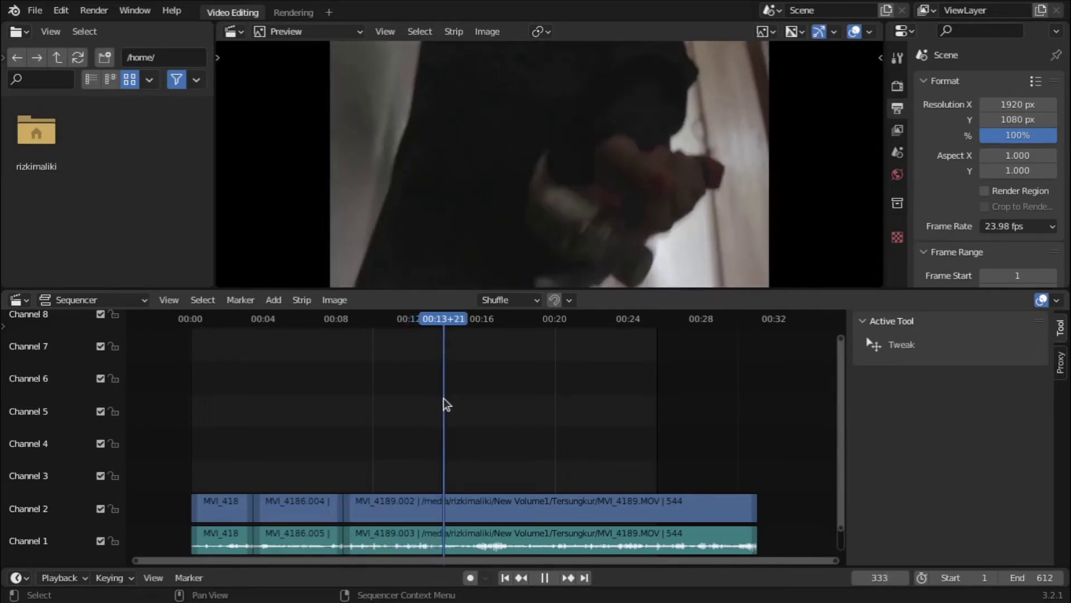
Split both MVI_4189 strips at frame 333 and delete the right-hand halves
{"action": "left_click_drag", "start_coordinate": [551, 457], "coordinate": [529, 552]}
{"action": "key", "text": "k"}
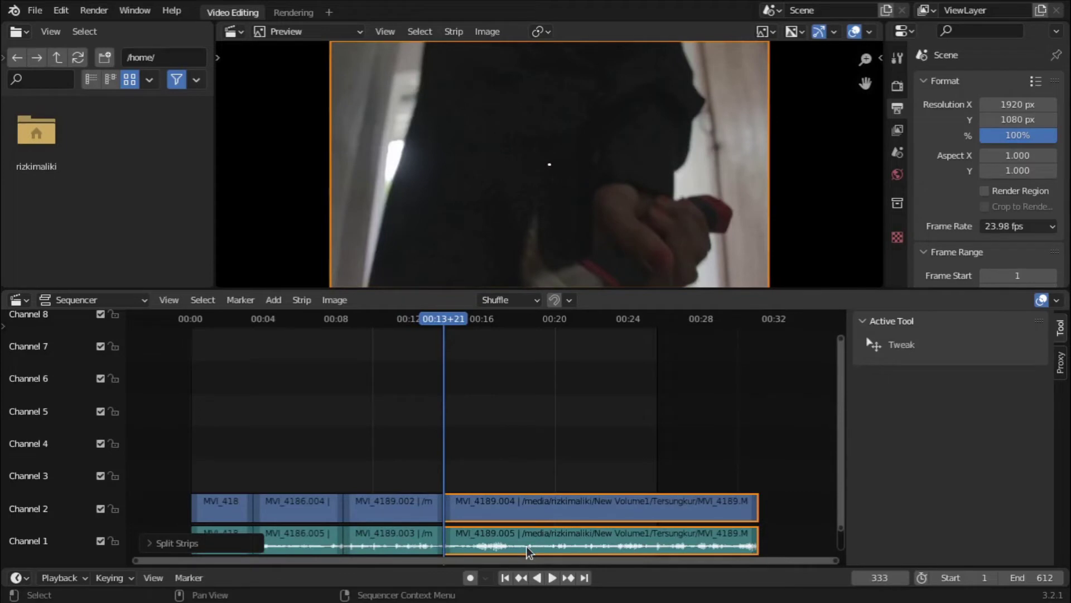
{"action": "key", "text": "Delete"}
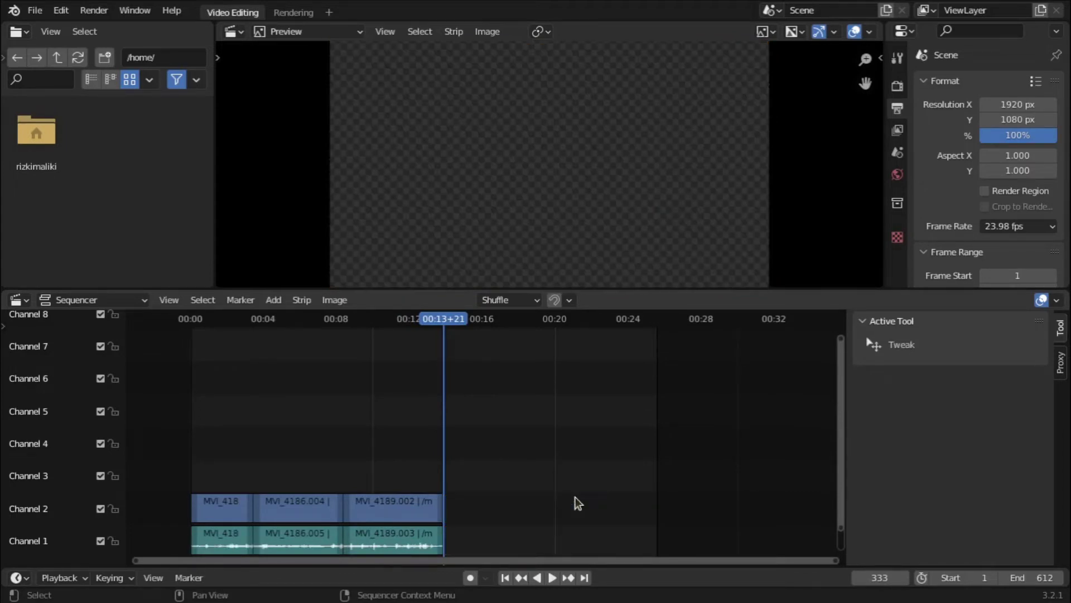
{"action": "mouse_move", "coordinate": [558, 597]}
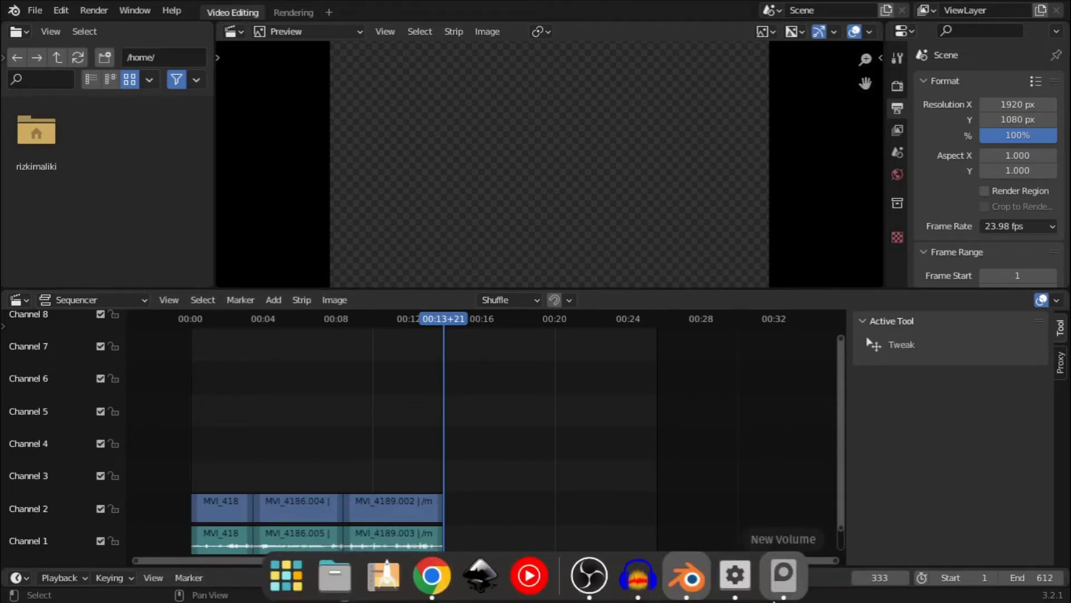
Drag Black Mass - Brian Bolger.mp3 from the Tersungkur folder onto the Blender sequencer
{"action": "left_click", "coordinate": [780, 591]}
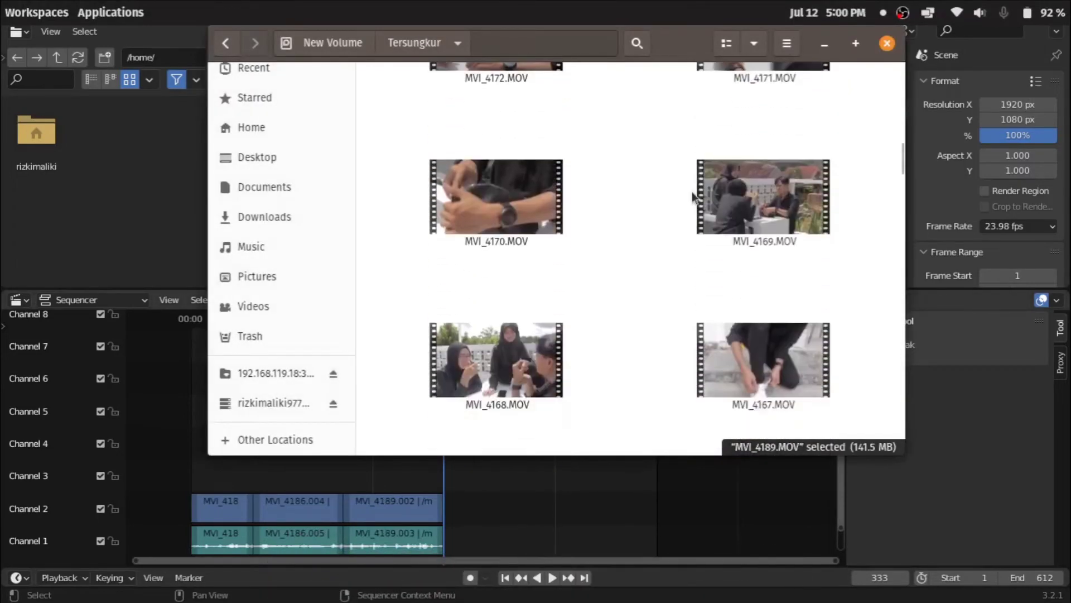
{"action": "scroll", "coordinate": [692, 192], "scroll_direction": "up", "scroll_amount": 5}
{"action": "scroll", "coordinate": [692, 192], "scroll_direction": "up", "scroll_amount": 5}
{"action": "scroll", "coordinate": [692, 191], "scroll_direction": "up", "scroll_amount": 5}
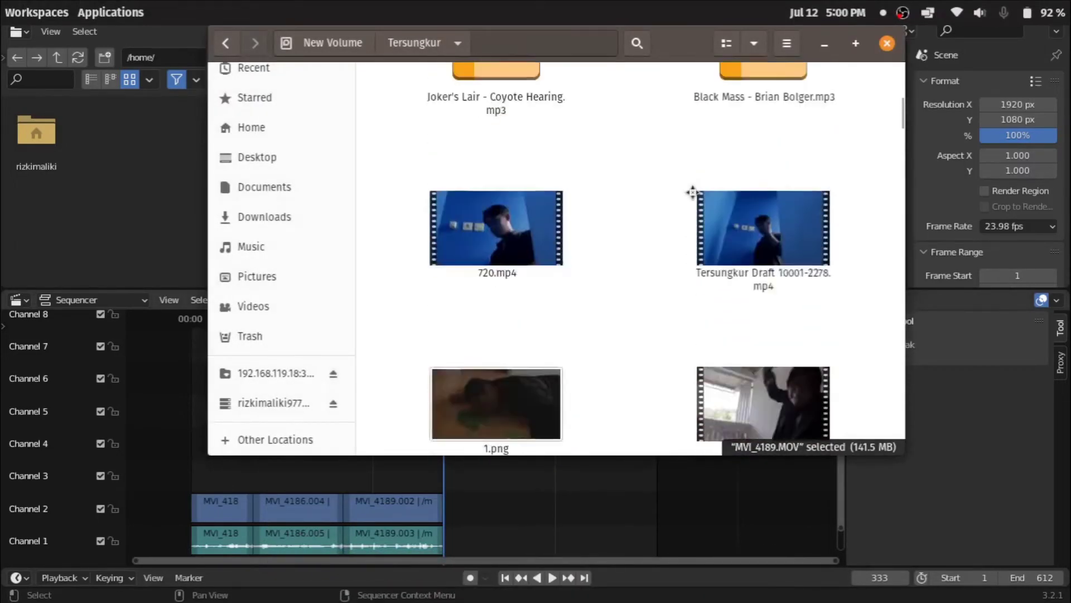
{"action": "scroll", "coordinate": [691, 192], "scroll_direction": "up", "scroll_amount": 5}
{"action": "scroll", "coordinate": [692, 192], "scroll_direction": "up", "scroll_amount": 1}
{"action": "scroll", "coordinate": [691, 192], "scroll_direction": "down", "scroll_amount": 5}
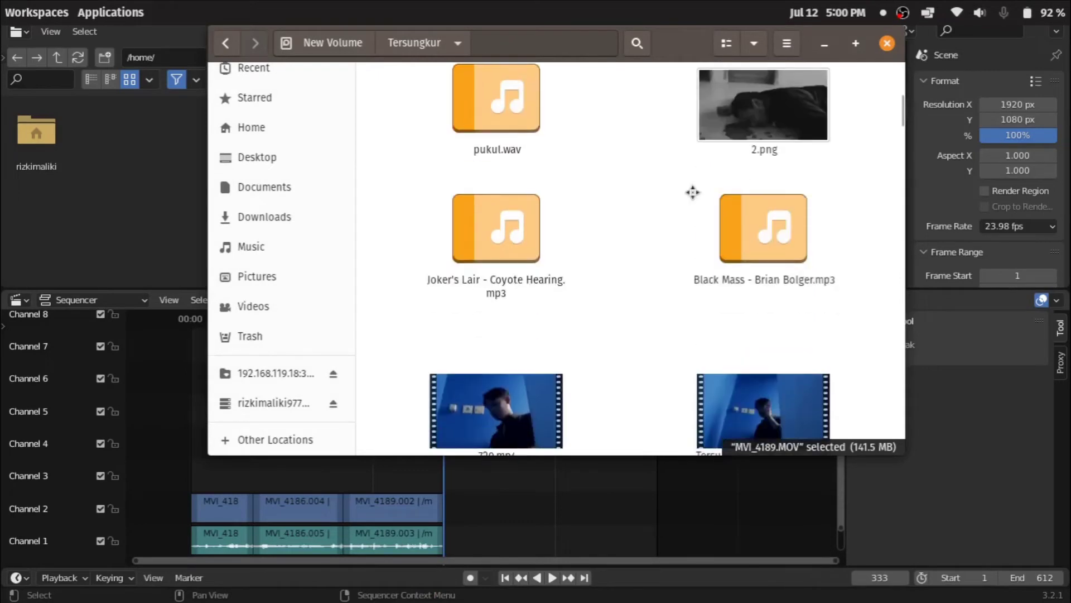
{"action": "left_click_drag", "start_coordinate": [764, 229], "coordinate": [498, 504]}
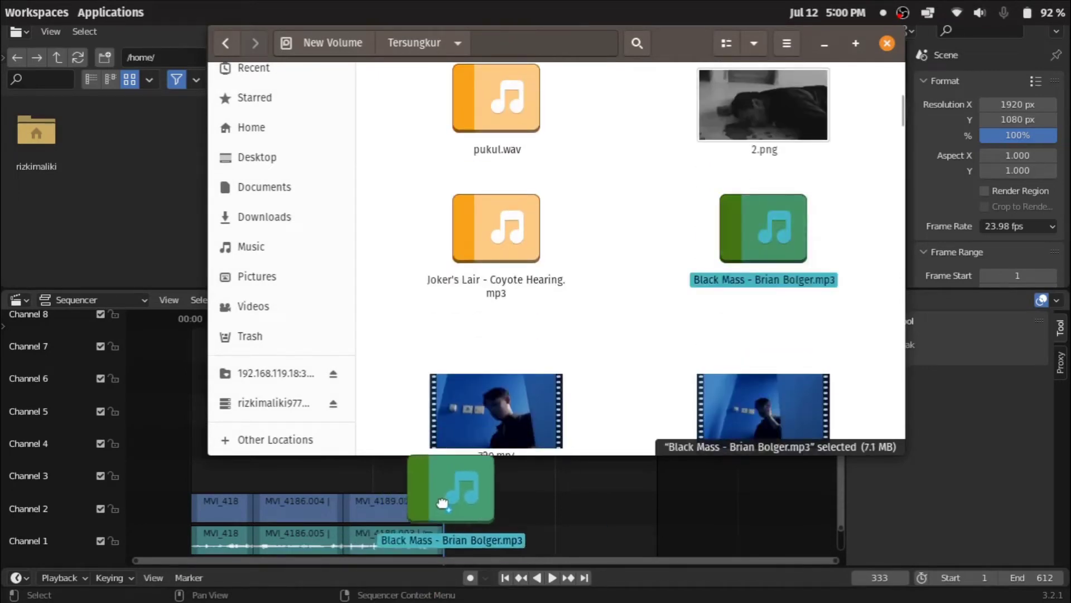
Move the Black Mass strip to channel 3 and turn on its waveform display
{"action": "left_click", "coordinate": [536, 549]}
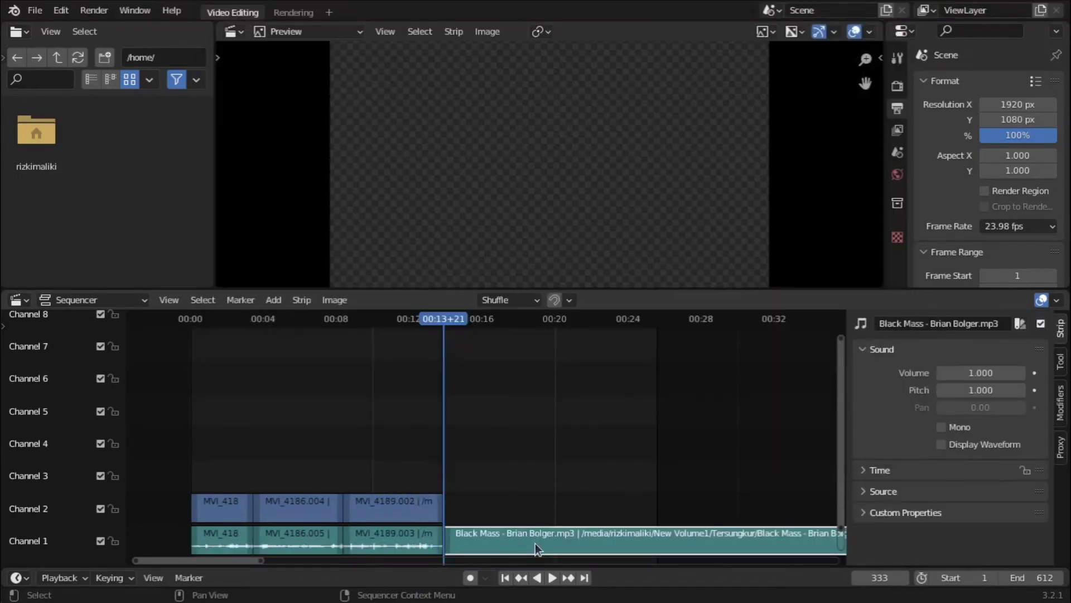
{"action": "key", "text": "g"}
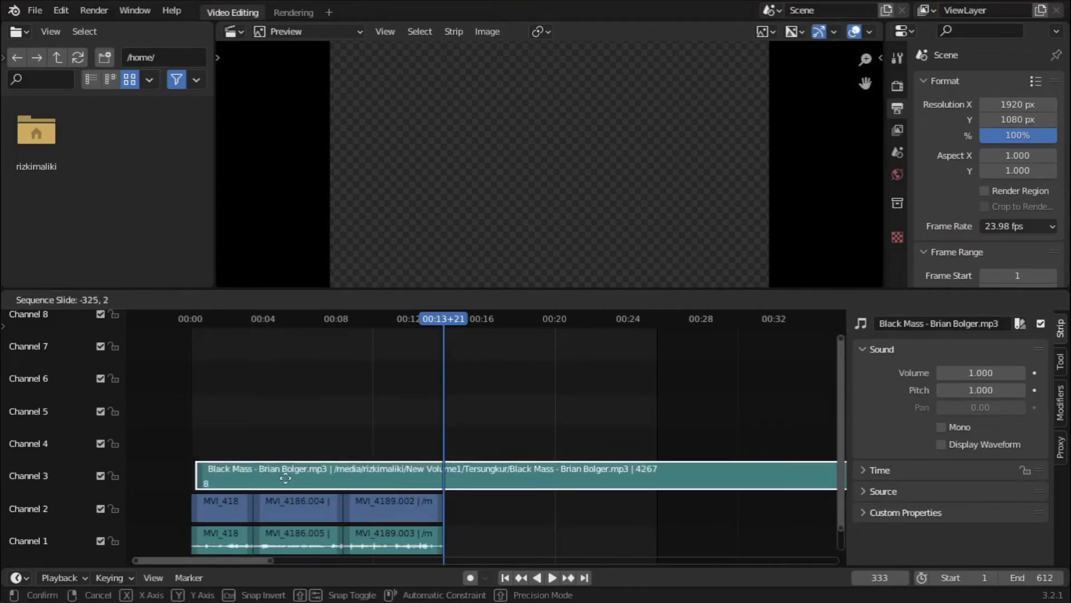
{"action": "left_click", "coordinate": [383, 473]}
{"action": "left_click", "coordinate": [980, 448]}
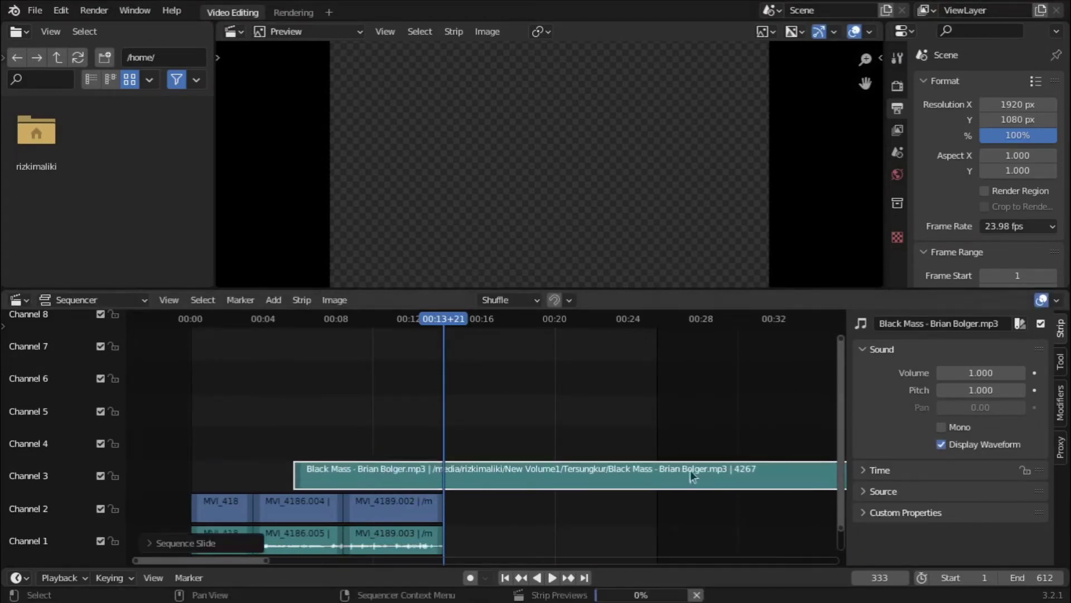
{"action": "left_click", "coordinate": [618, 443]}
Slide the Black Mass strip along channel 3 to adjust where it starts
{"action": "left_click_drag", "start_coordinate": [413, 473], "coordinate": [304, 477]}
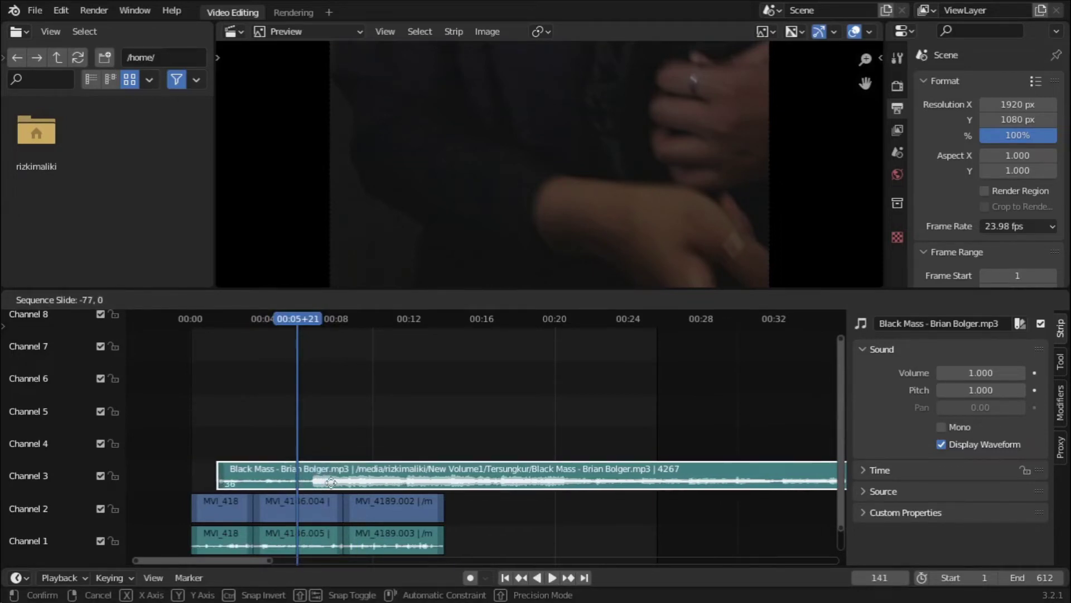
{"action": "left_click_drag", "start_coordinate": [304, 477], "coordinate": [329, 482]}
{"action": "scroll", "coordinate": [329, 482], "scroll_direction": "up", "scroll_amount": 2}
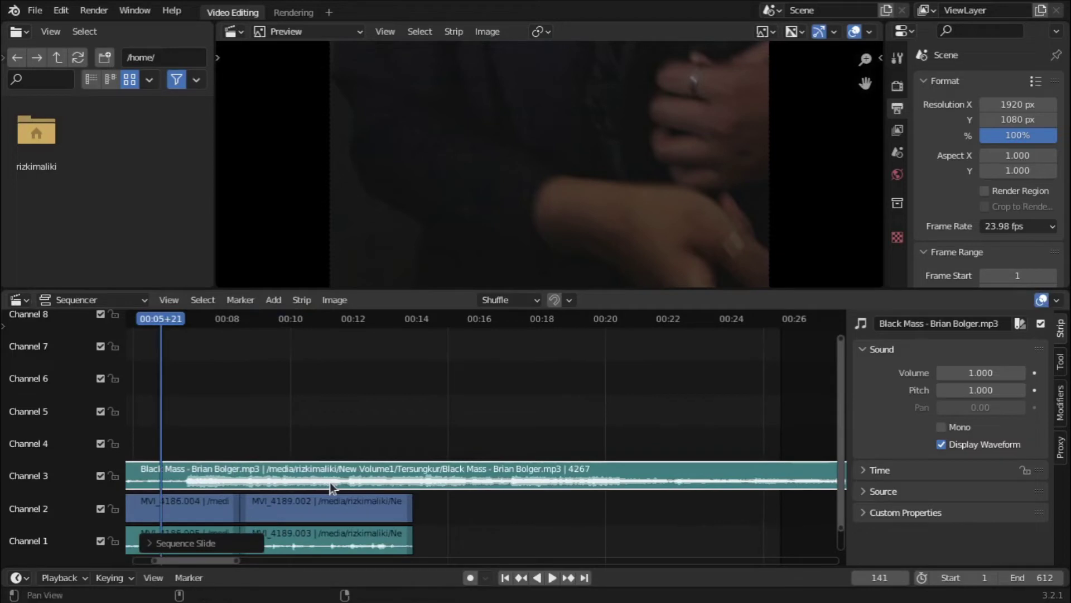
{"action": "scroll", "coordinate": [330, 482], "scroll_direction": "left", "scroll_amount": 10}
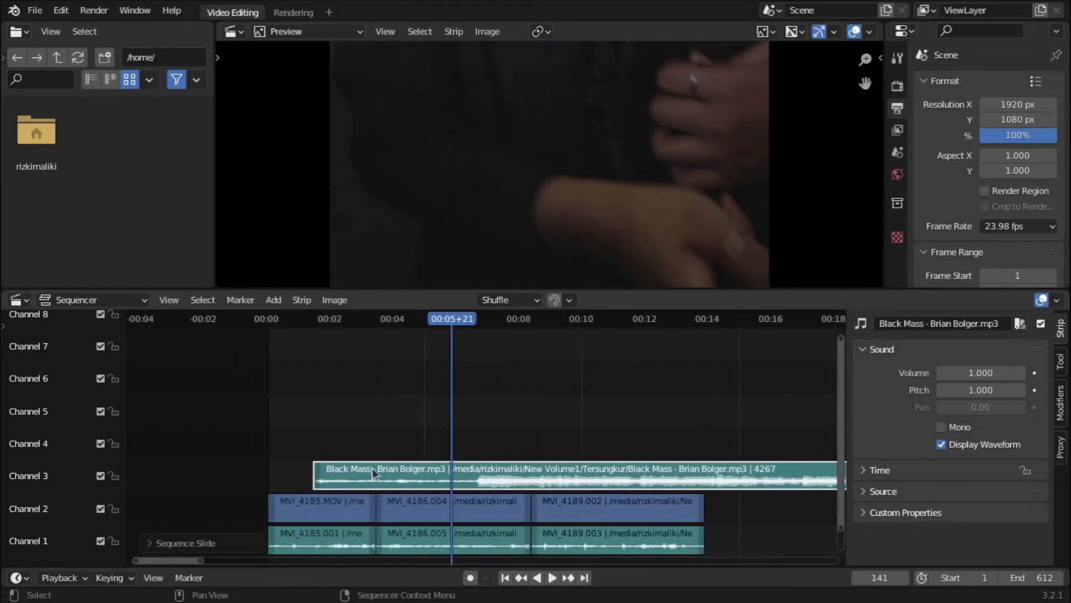
{"action": "left_click", "coordinate": [413, 480]}
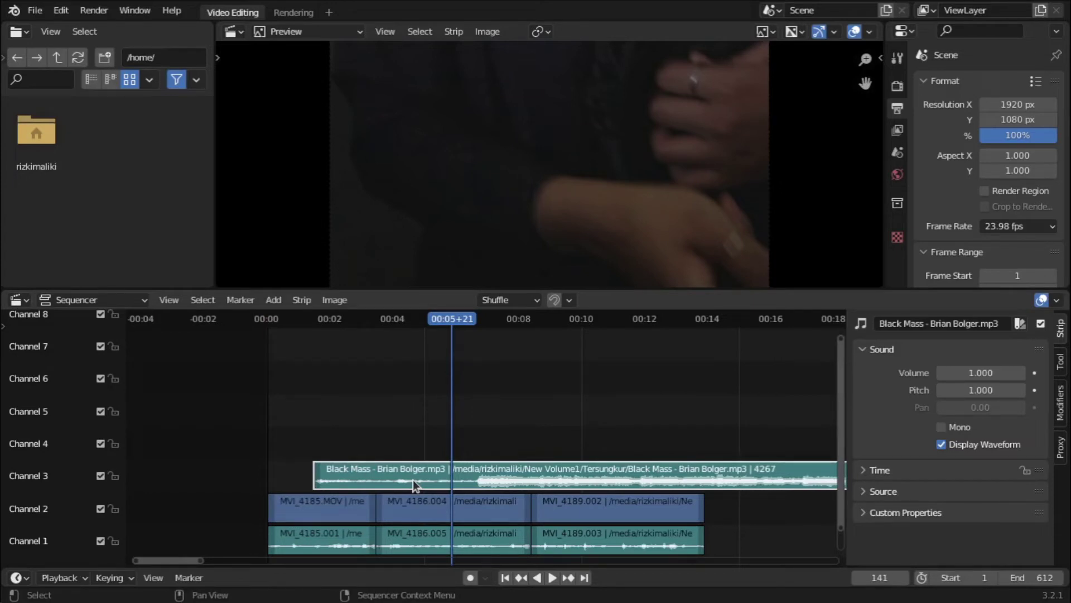
{"action": "mouse_move", "coordinate": [413, 480]}
{"action": "left_mouse_down"}
{"action": "mouse_move", "coordinate": [437, 484]}
{"action": "mouse_move", "coordinate": [374, 491]}
{"action": "mouse_move", "coordinate": [435, 476]}
{"action": "mouse_move", "coordinate": [617, 483]}
{"action": "left_mouse_up"}
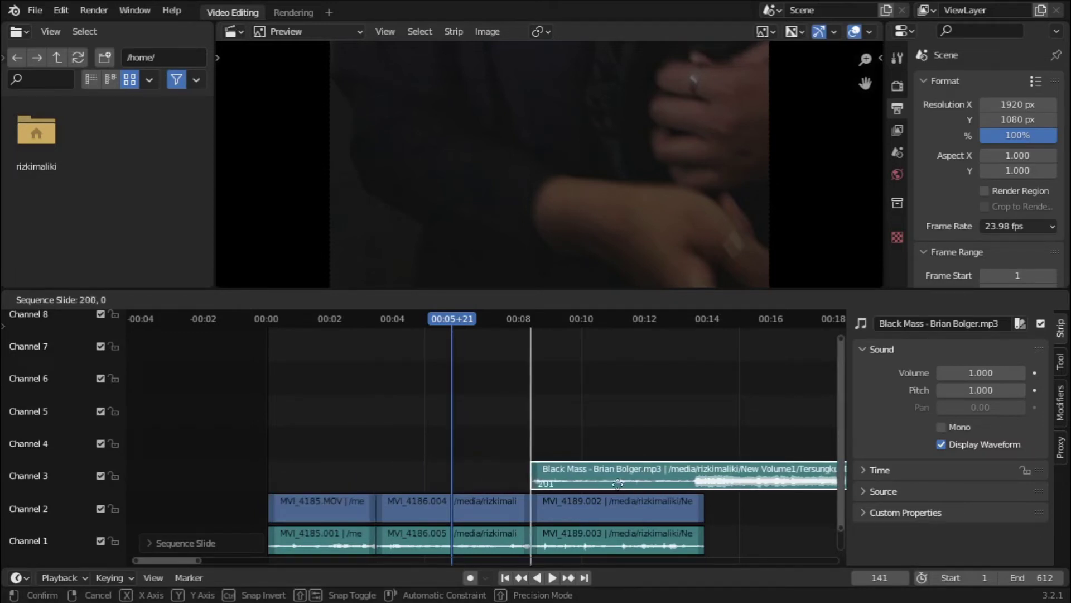
{"action": "left_click_drag", "start_coordinate": [602, 485], "coordinate": [480, 487]}
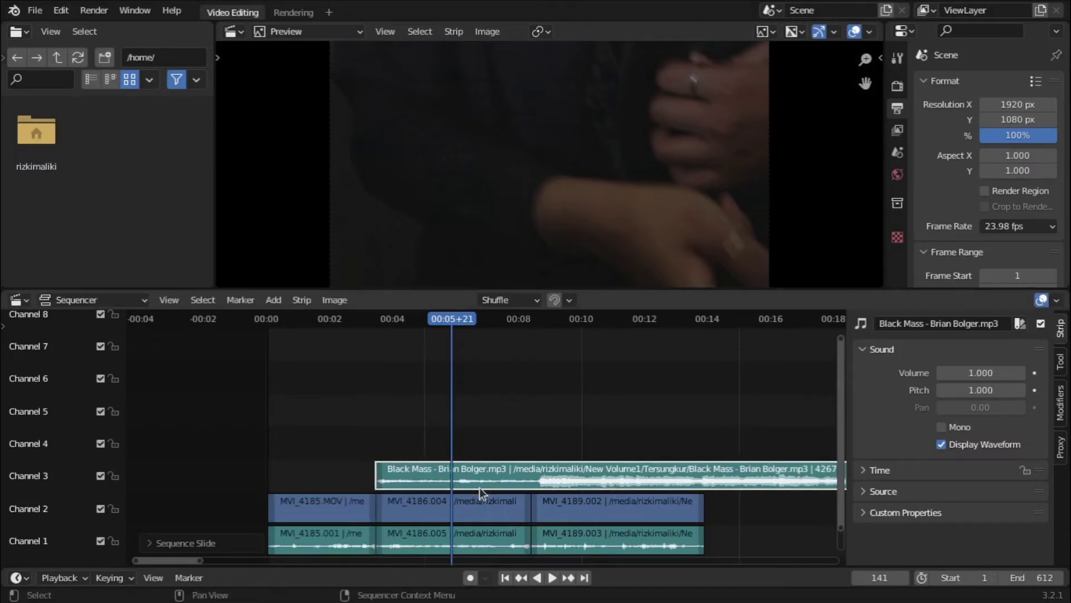
Set the playhead to 00:15+23 and drag MVI_4207.MOV from Files into the sequencer
{"action": "left_click", "coordinate": [697, 487]}
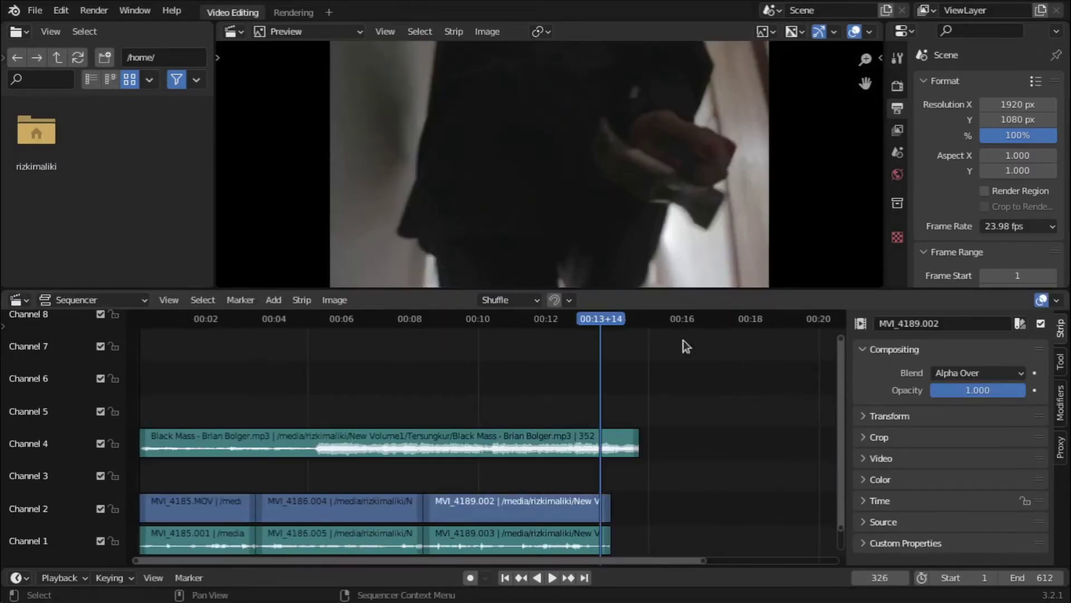
{"action": "left_click", "coordinate": [682, 312]}
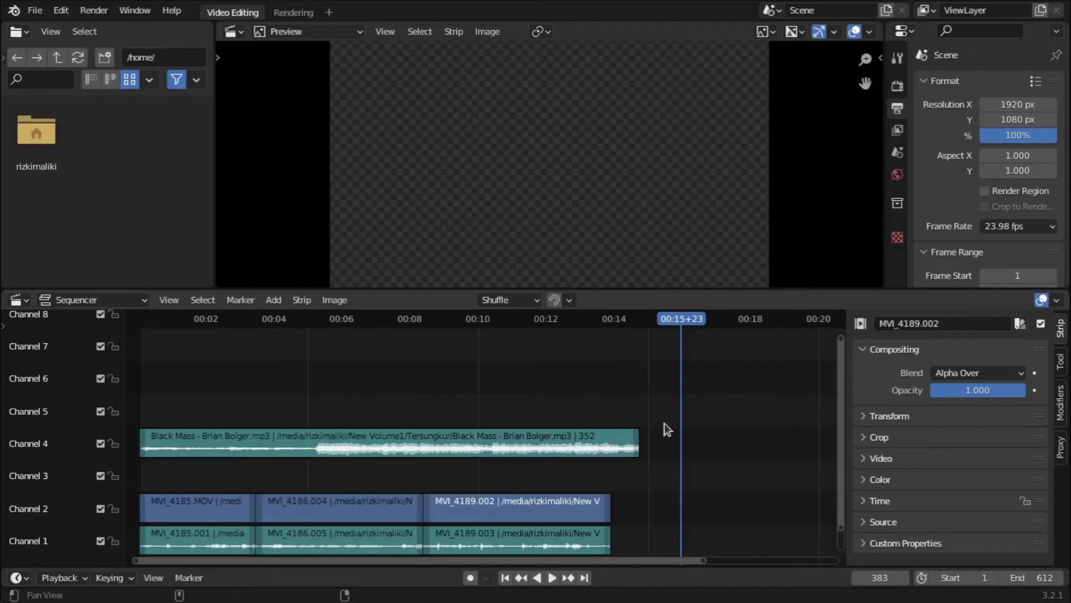
{"action": "key", "text": "alt+Tab"}
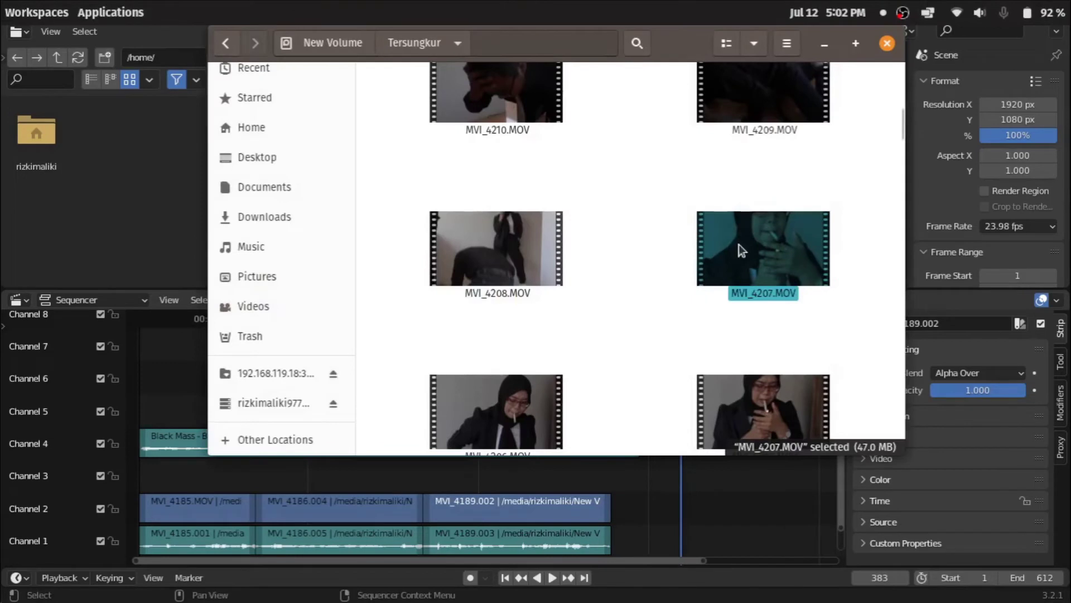
{"action": "left_click_drag", "start_coordinate": [728, 259], "coordinate": [674, 509]}
{"action": "left_click", "coordinate": [673, 504]}
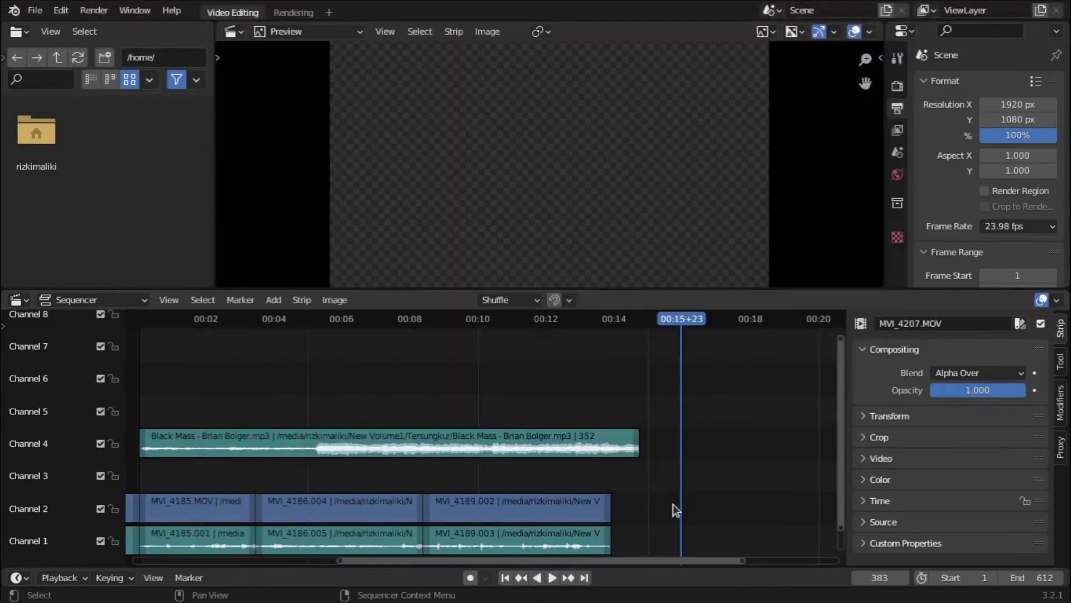
Place the MVI_4207 strips right after the existing clips and show the MVI_4207.001 audio waveform
{"action": "scroll", "coordinate": [480, 496], "scroll_direction": "down", "scroll_amount": 4}
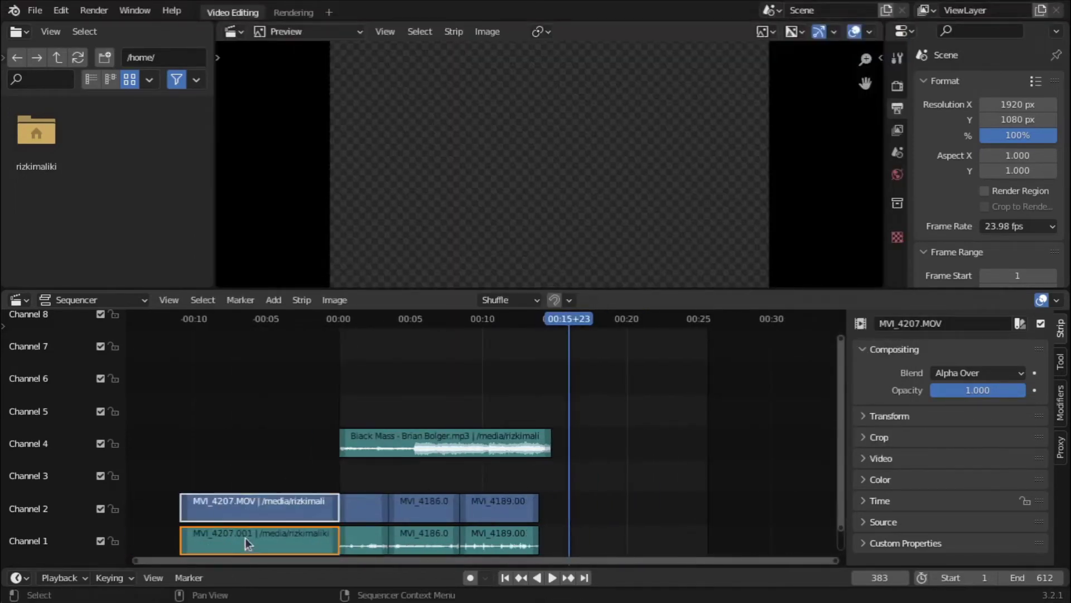
{"action": "left_click_drag", "start_coordinate": [245, 538], "coordinate": [523, 525]}
{"action": "left_click", "coordinate": [523, 525]}
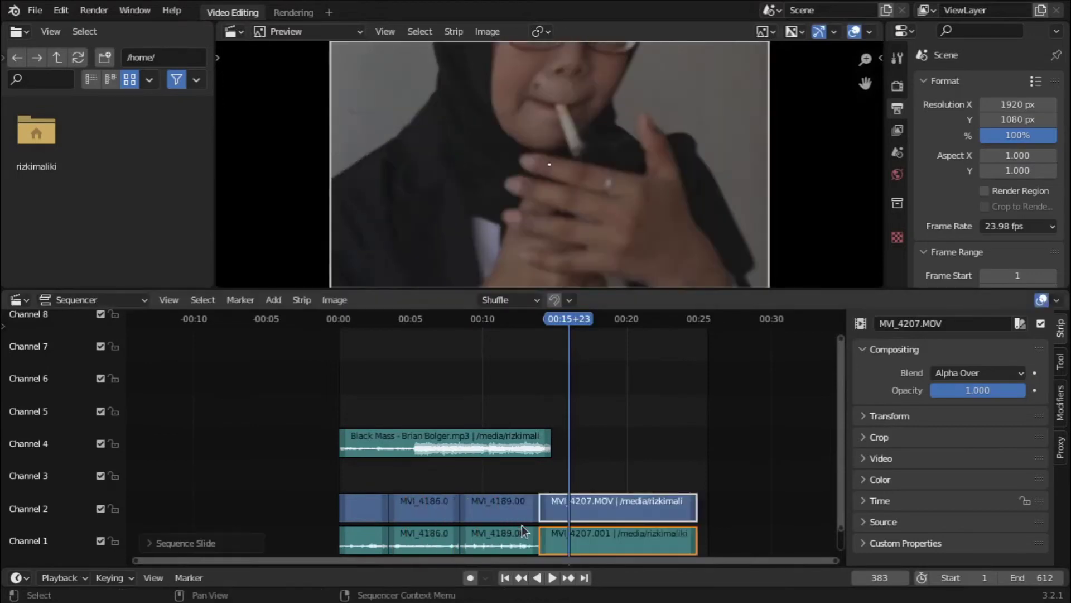
{"action": "key", "text": "Home"}
{"action": "left_click", "coordinate": [659, 527]}
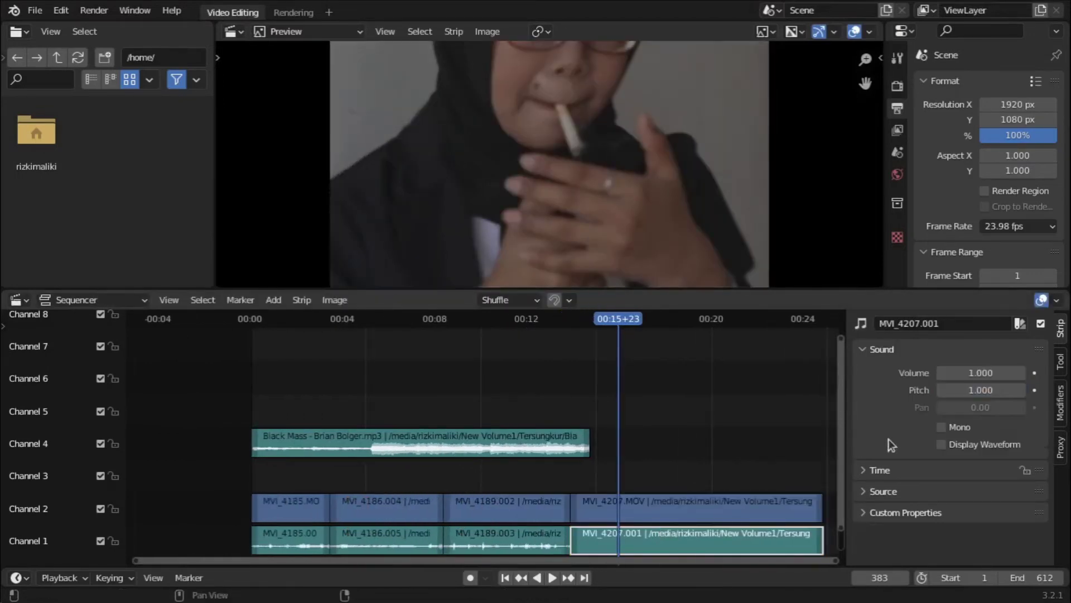
{"action": "left_click", "coordinate": [986, 443]}
Lift the MVI_4189.002 strip from channel 2 up to channel 3
{"action": "scroll", "coordinate": [671, 487], "scroll_direction": "up", "scroll_amount": 3}
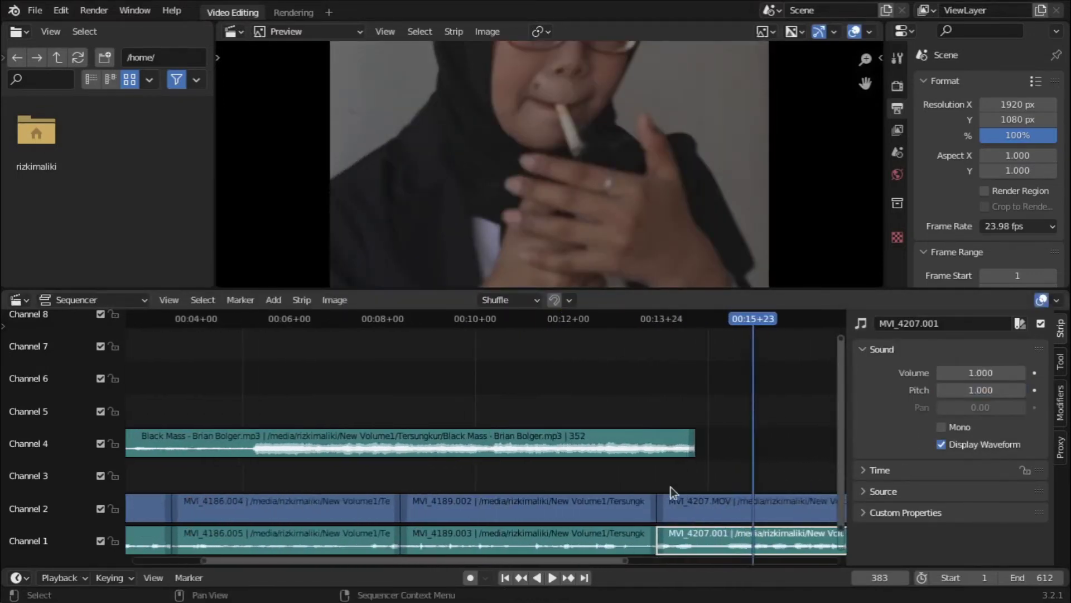
{"action": "left_click_drag", "start_coordinate": [635, 323], "coordinate": [672, 326]}
{"action": "left_click", "coordinate": [558, 517]}
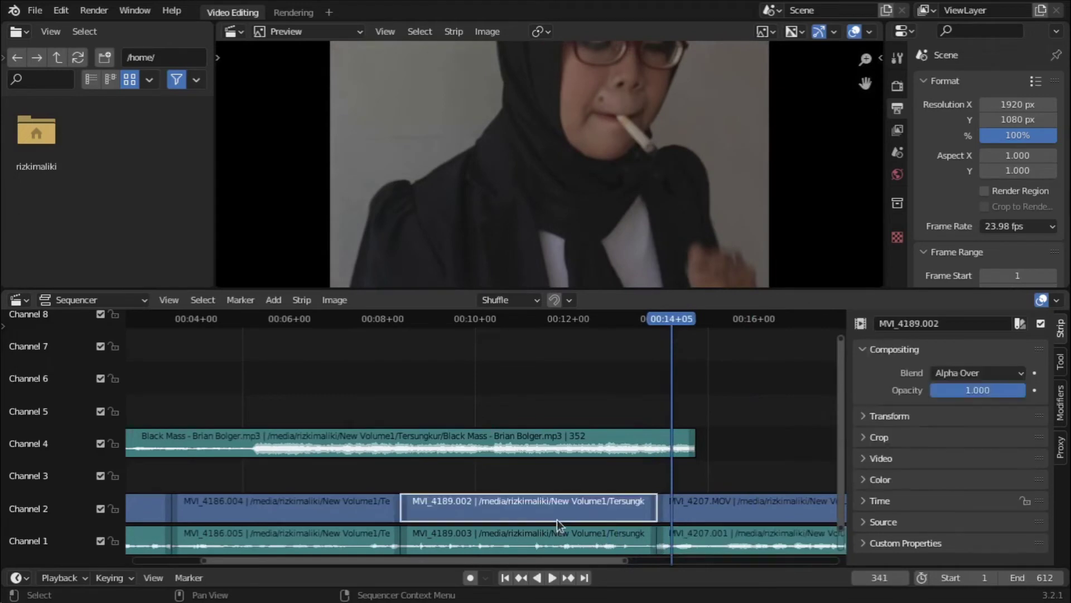
{"action": "mouse_move", "coordinate": [618, 503]}
{"action": "left_mouse_down"}
{"action": "mouse_move", "coordinate": [617, 478]}
{"action": "mouse_move", "coordinate": [697, 475]}
{"action": "left_mouse_up"}
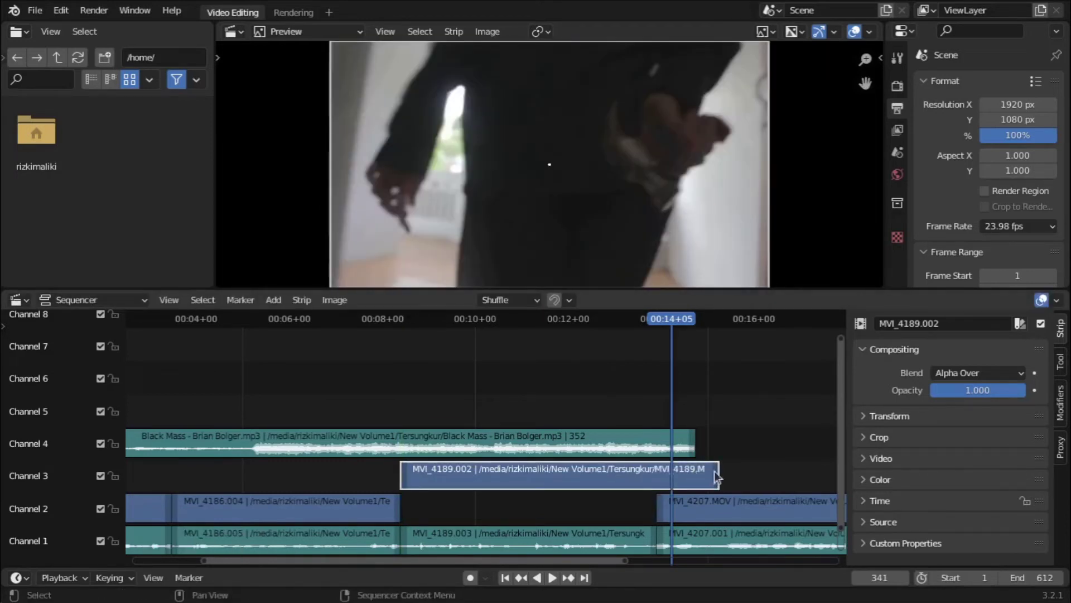
{"action": "left_click", "coordinate": [725, 426]}
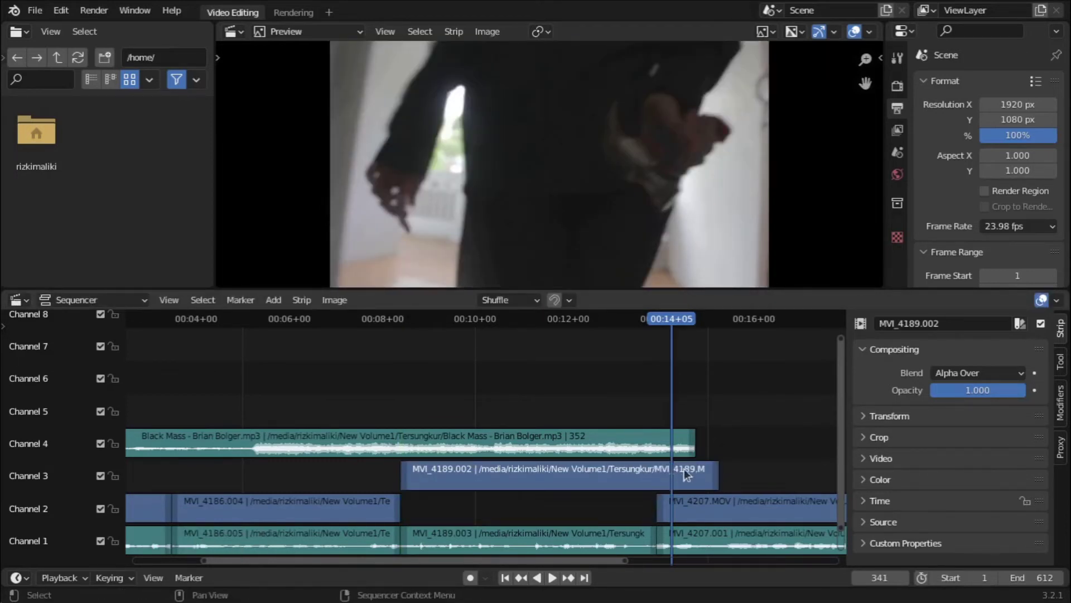
Apply Add > Fade > Fade Out to the MVI_4189.002 strip
{"action": "left_click", "coordinate": [654, 474]}
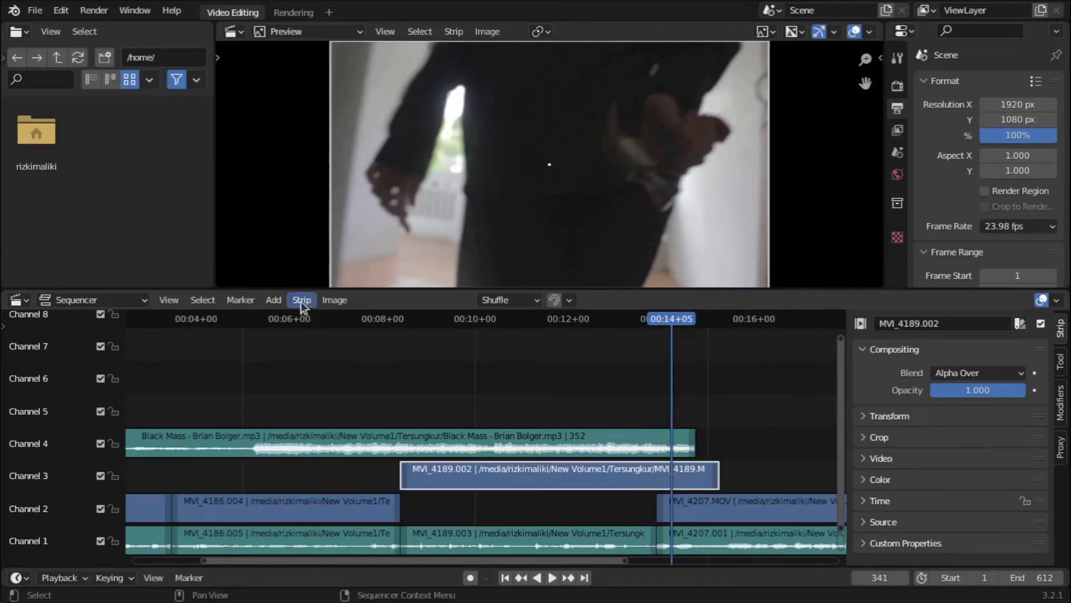
{"action": "left_click", "coordinate": [276, 301]}
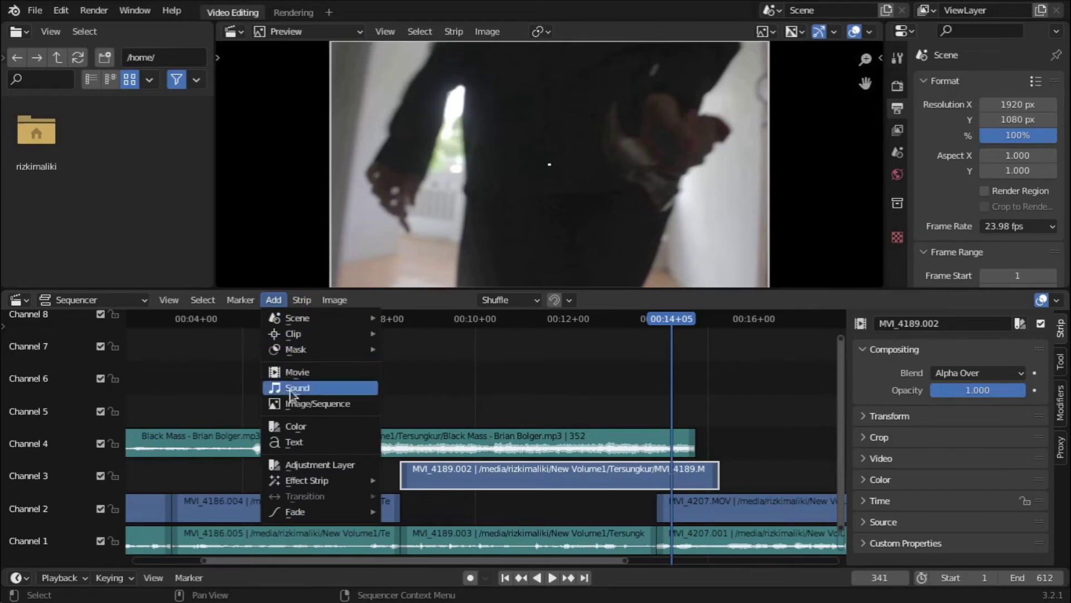
{"action": "mouse_move", "coordinate": [335, 479]}
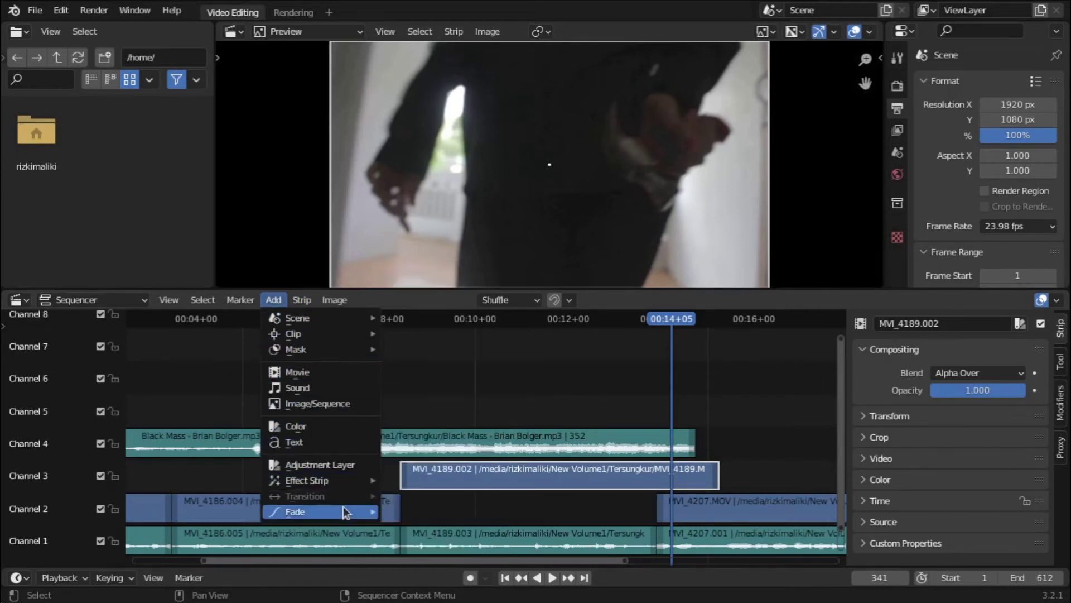
{"action": "mouse_move", "coordinate": [344, 510]}
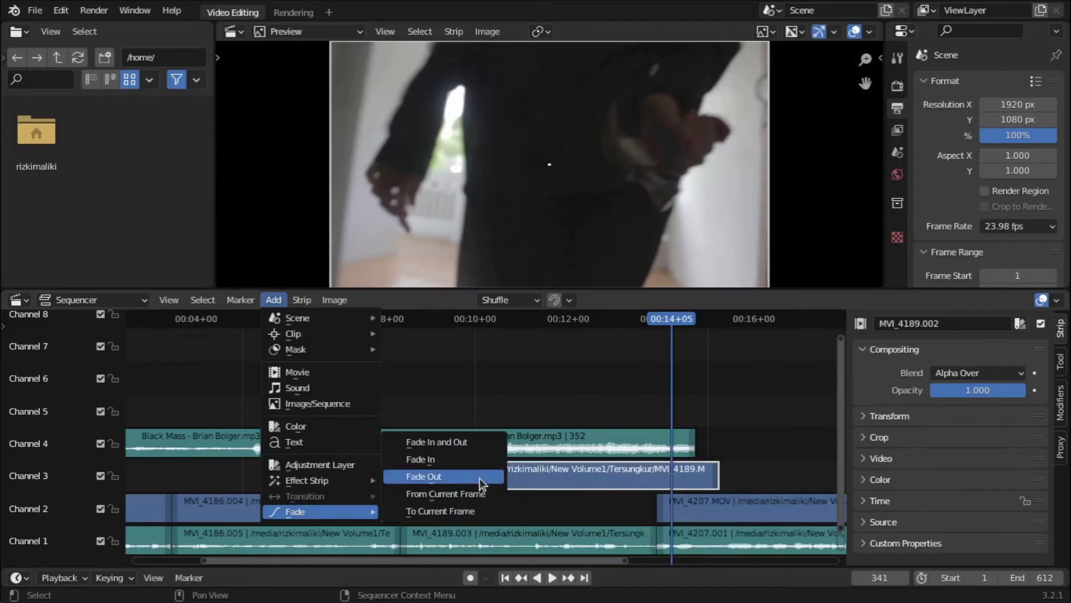
{"action": "left_click", "coordinate": [480, 477]}
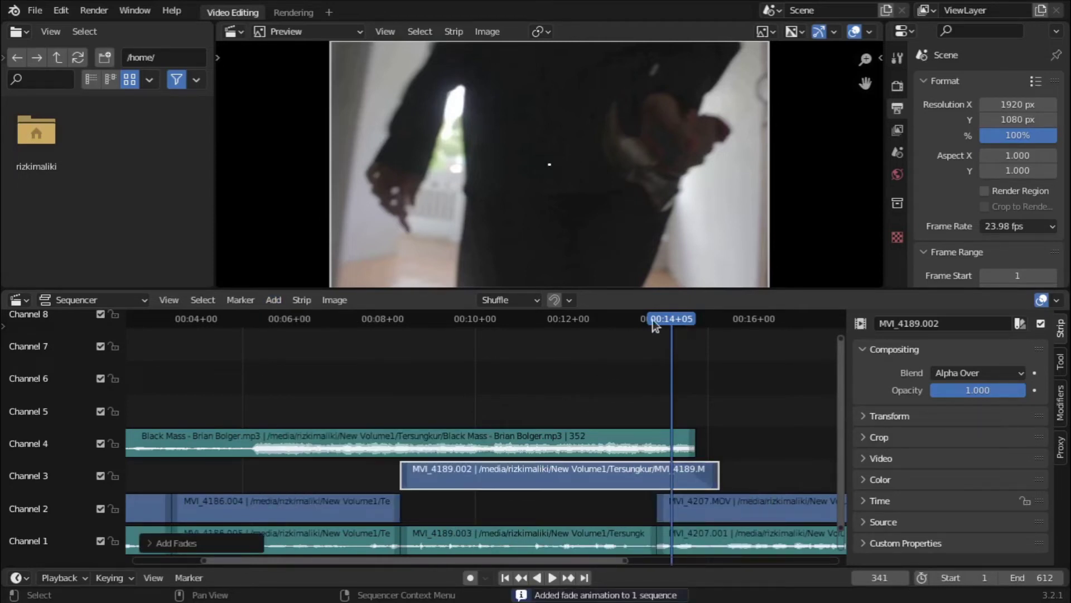
Check the fade, then extend the Black Mass music strip's end further right
{"action": "left_click_drag", "start_coordinate": [655, 326], "coordinate": [690, 329]}
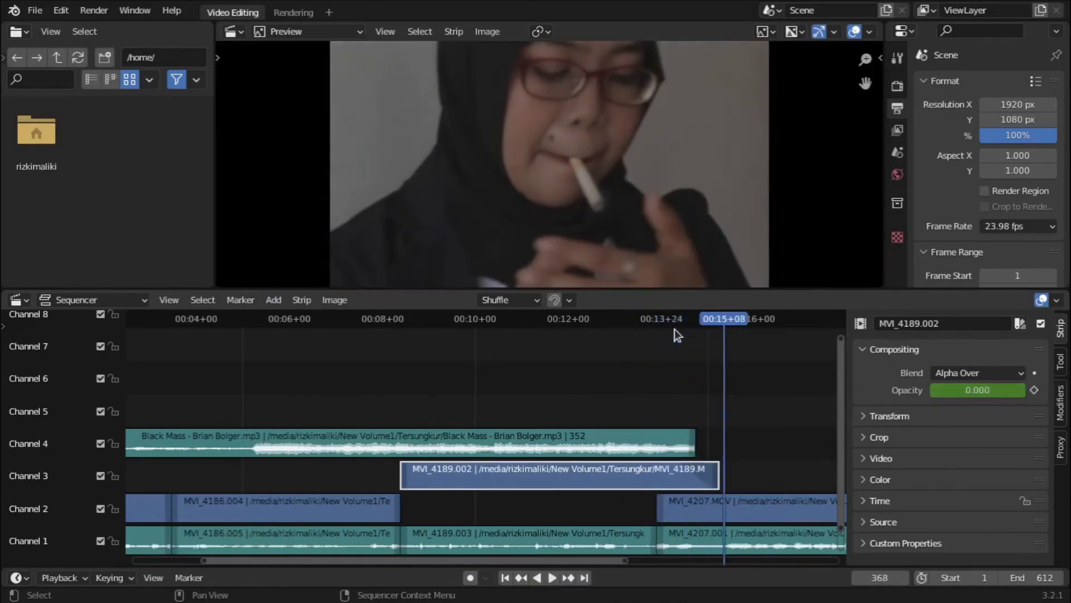
{"action": "key", "text": "space"}
{"action": "left_click", "coordinate": [691, 439]}
{"action": "scroll", "coordinate": [690, 439], "scroll_direction": "down", "scroll_amount": 5}
{"action": "key", "text": "g"}
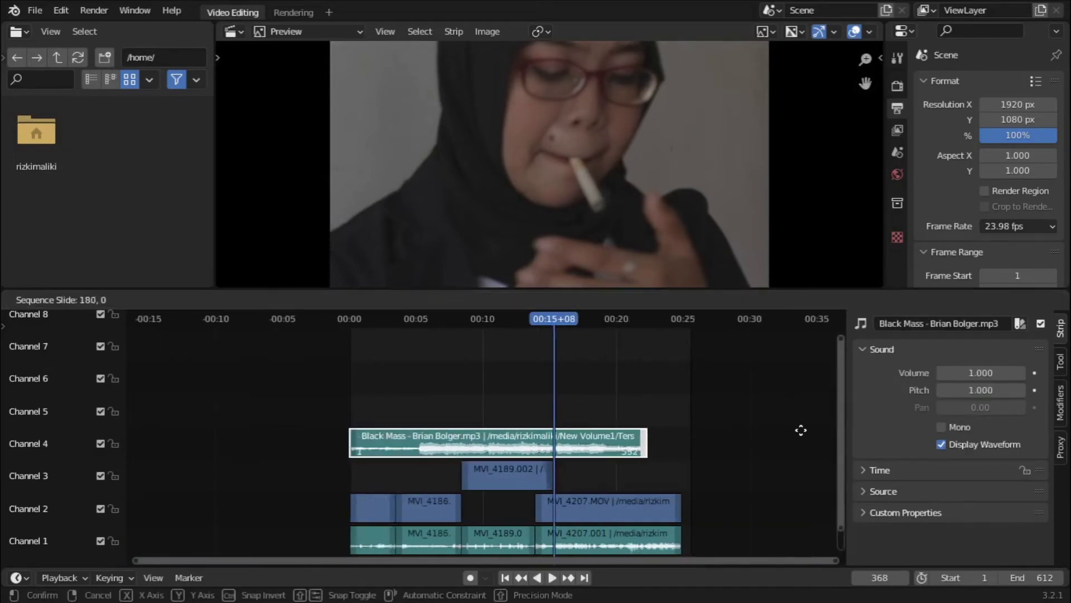
{"action": "left_click", "coordinate": [808, 430]}
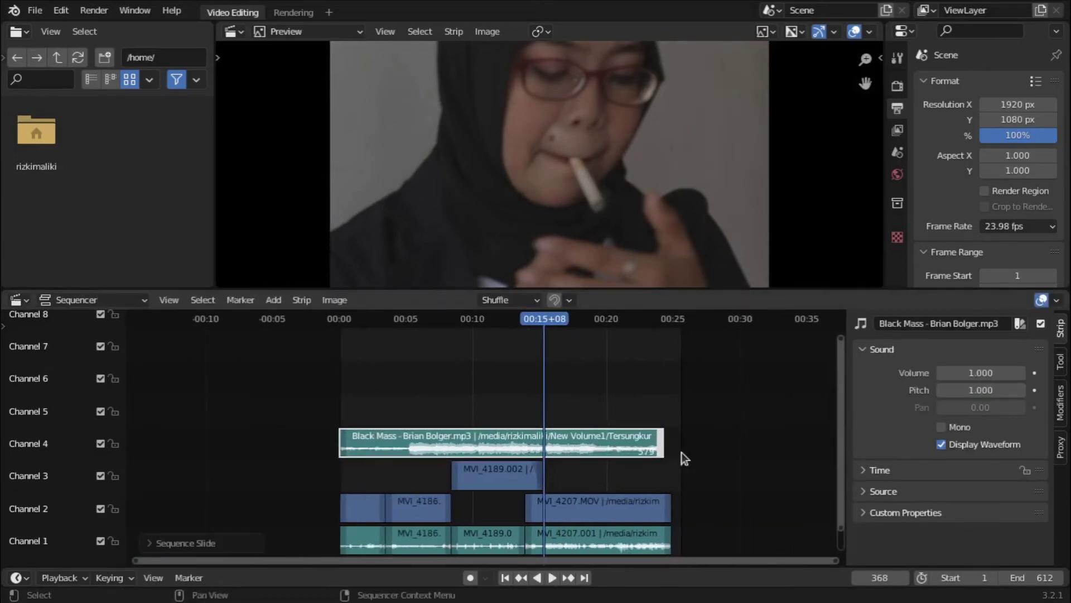
{"action": "key", "text": "e"}
{"action": "left_click", "coordinate": [700, 452]}
Replay and scrub the fade-out around 00:14, then select MVI_4189.002 on channel 3
{"action": "scroll", "coordinate": [617, 404], "scroll_direction": "up", "scroll_amount": 4}
{"action": "left_click", "coordinate": [589, 320]}
{"action": "key", "text": "space"}
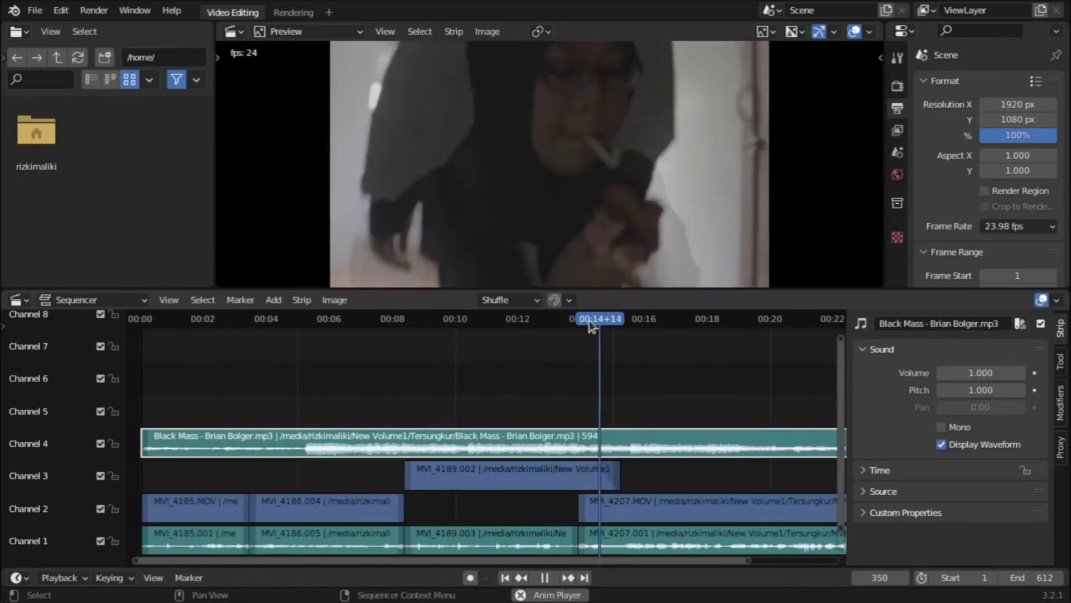
{"action": "left_click", "coordinate": [594, 315]}
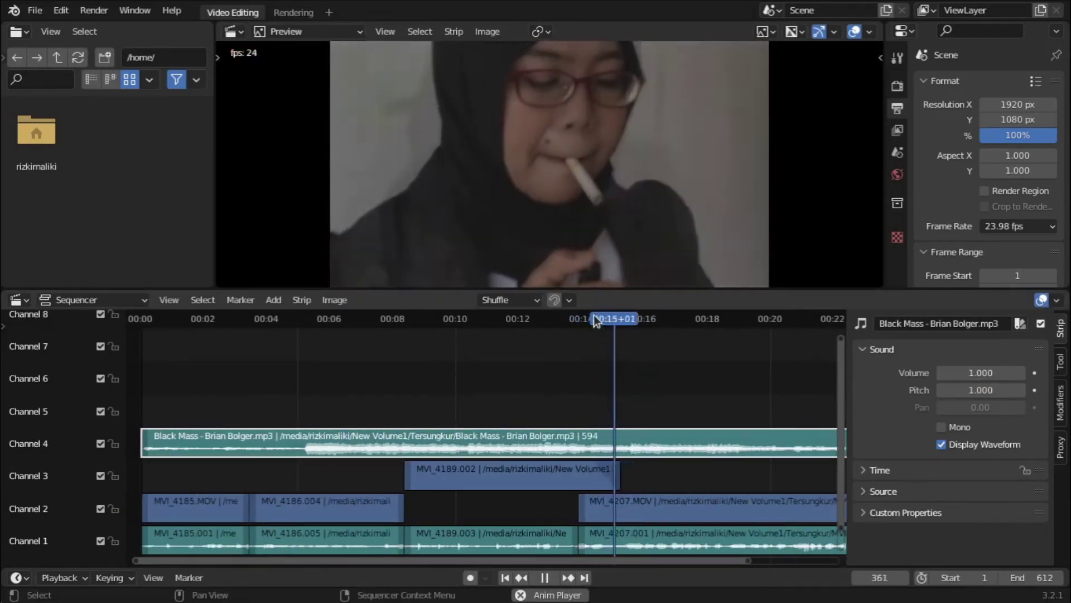
{"action": "left_click", "coordinate": [594, 315]}
{"action": "left_click_drag", "start_coordinate": [594, 315], "coordinate": [618, 340]}
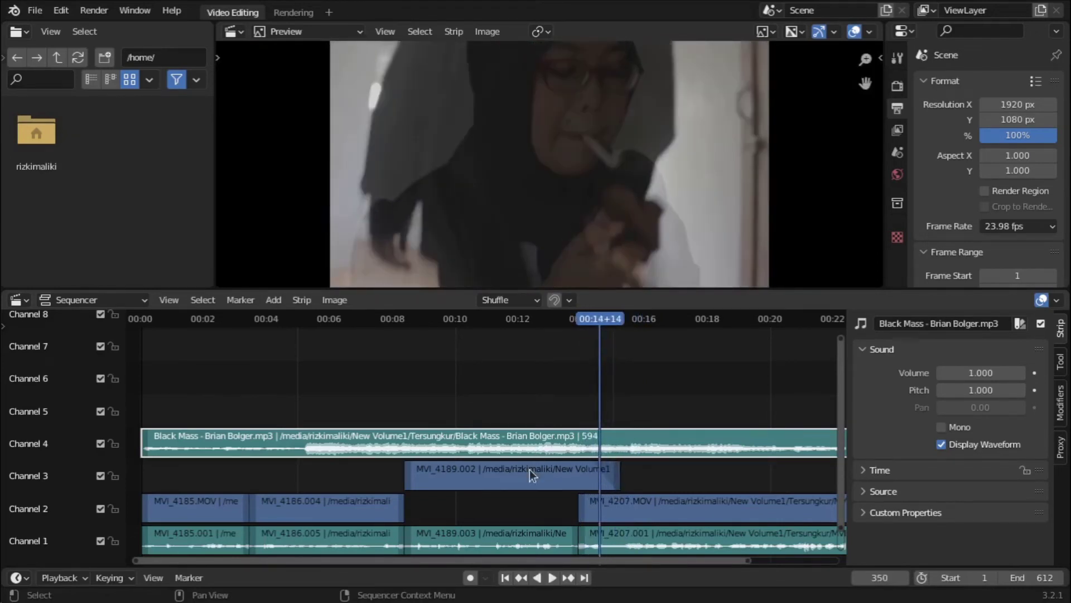
{"action": "left_click", "coordinate": [530, 469]}
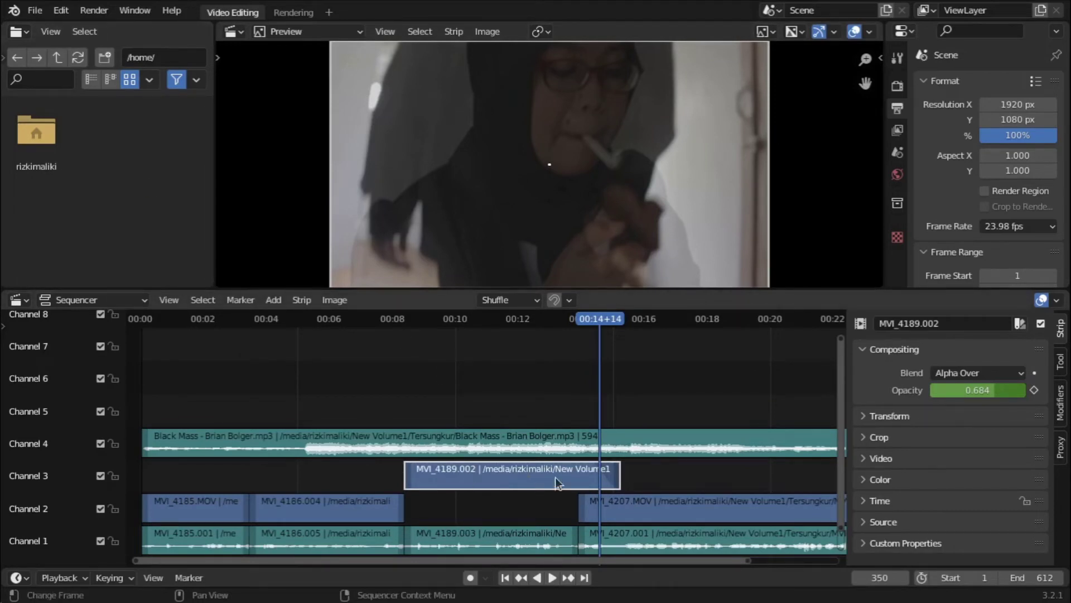
Switch the top-left area to a Dope Sheet and widen it
{"action": "left_click", "coordinate": [18, 32]}
{"action": "left_click", "coordinate": [22, 35]}
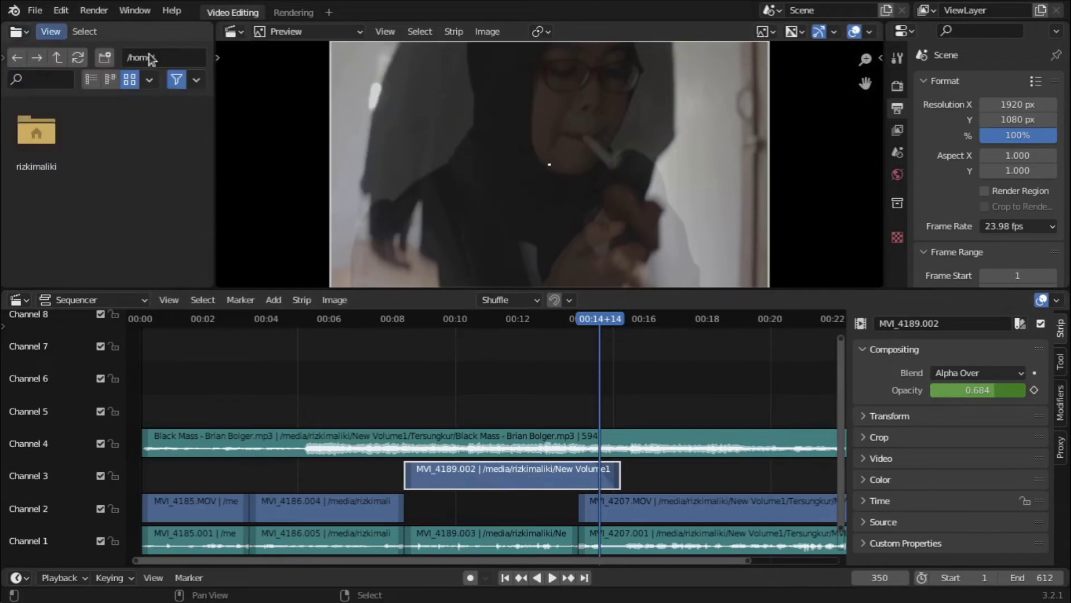
{"action": "left_click", "coordinate": [17, 32]}
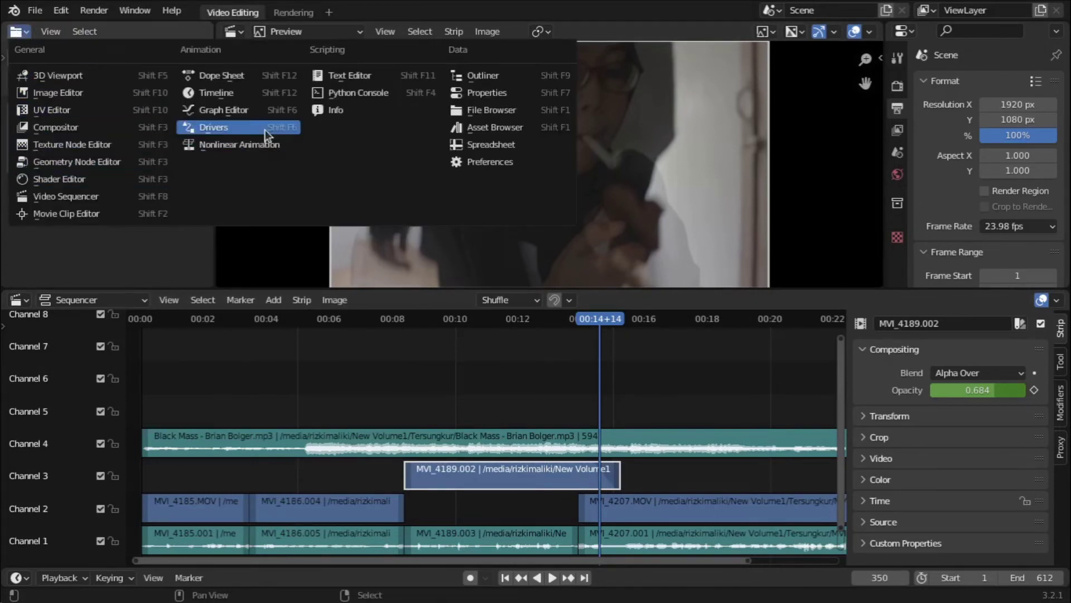
{"action": "left_click", "coordinate": [223, 75]}
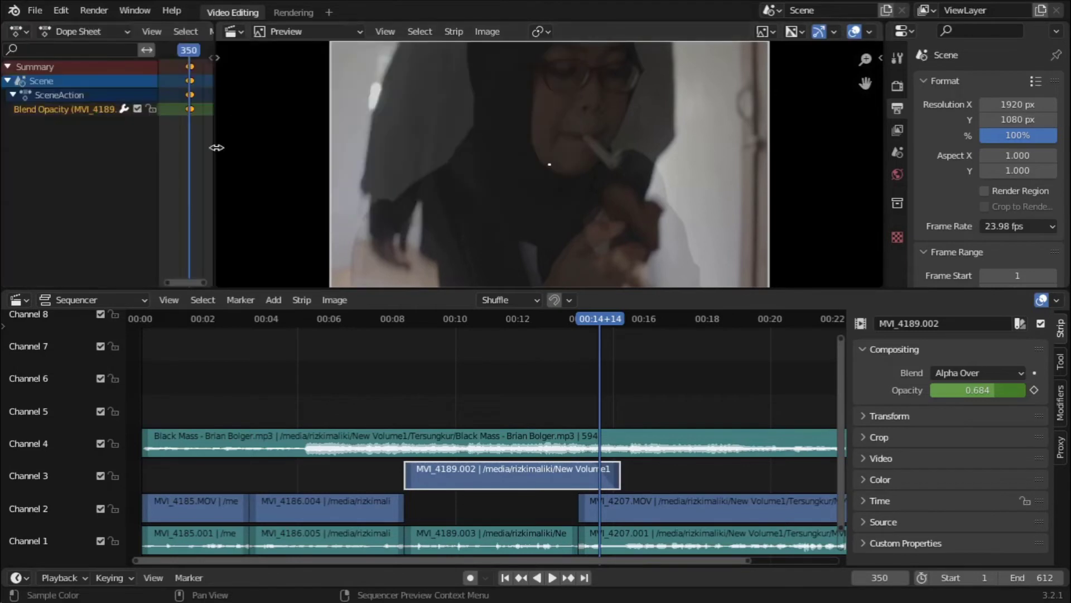
{"action": "left_click_drag", "start_coordinate": [216, 143], "coordinate": [368, 153]}
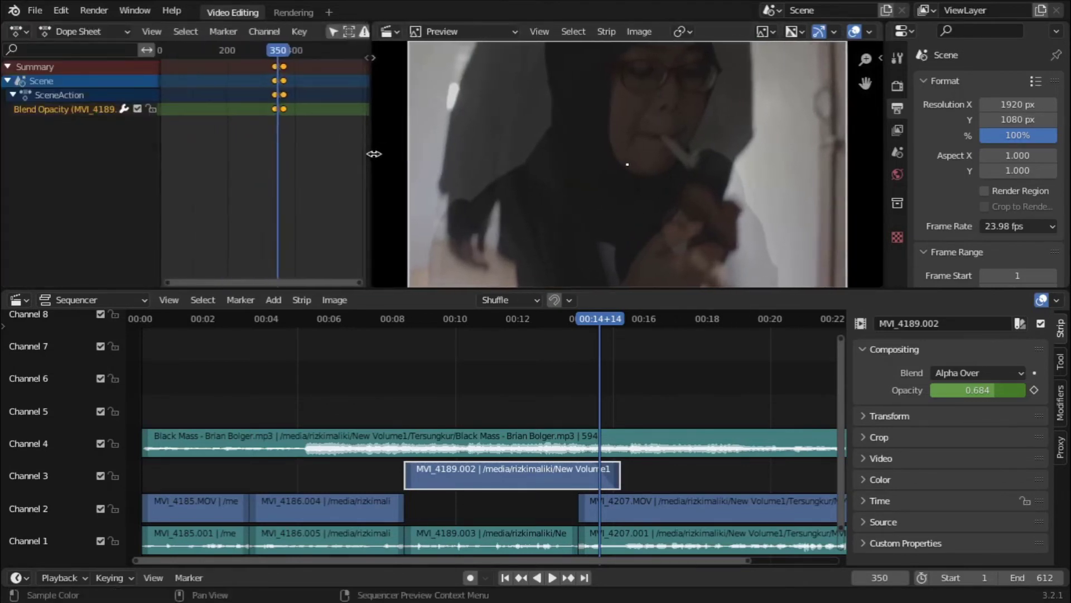
Move the Blend Opacity fade keyframes about 13 frames earlier, to near frame 320
{"action": "scroll", "coordinate": [328, 169], "scroll_direction": "down", "scroll_amount": 5}
{"action": "scroll", "coordinate": [271, 54], "scroll_direction": "up", "scroll_amount": 4}
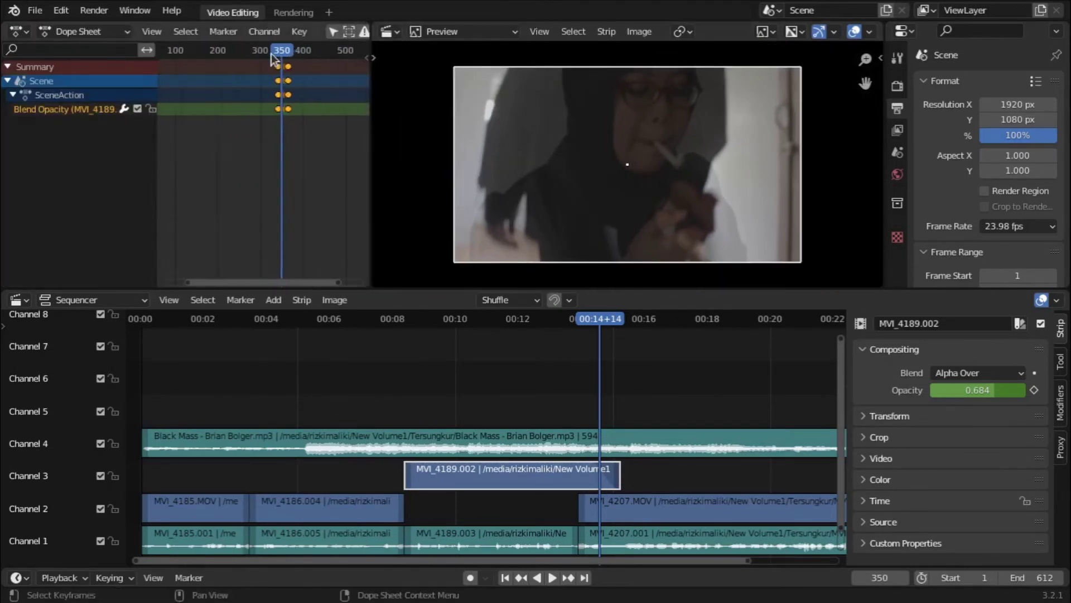
{"action": "scroll", "coordinate": [271, 54], "scroll_direction": "up", "scroll_amount": 2}
{"action": "scroll", "coordinate": [242, 161], "scroll_direction": "up", "scroll_amount": 3}
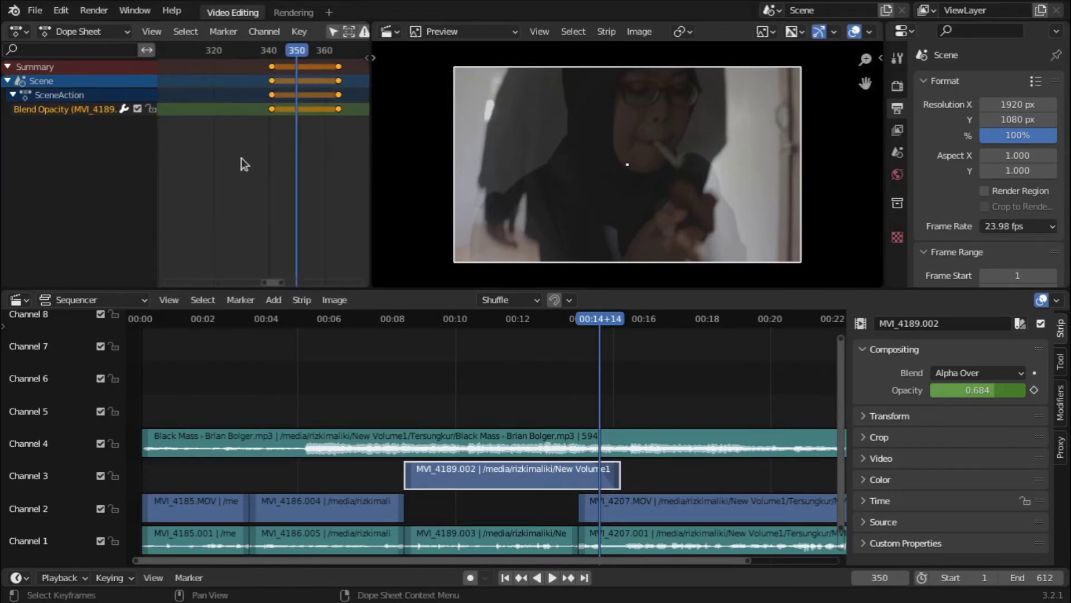
{"action": "left_click_drag", "start_coordinate": [266, 168], "coordinate": [285, 51]}
{"action": "scroll", "coordinate": [302, 123], "scroll_direction": "up", "scroll_amount": 1}
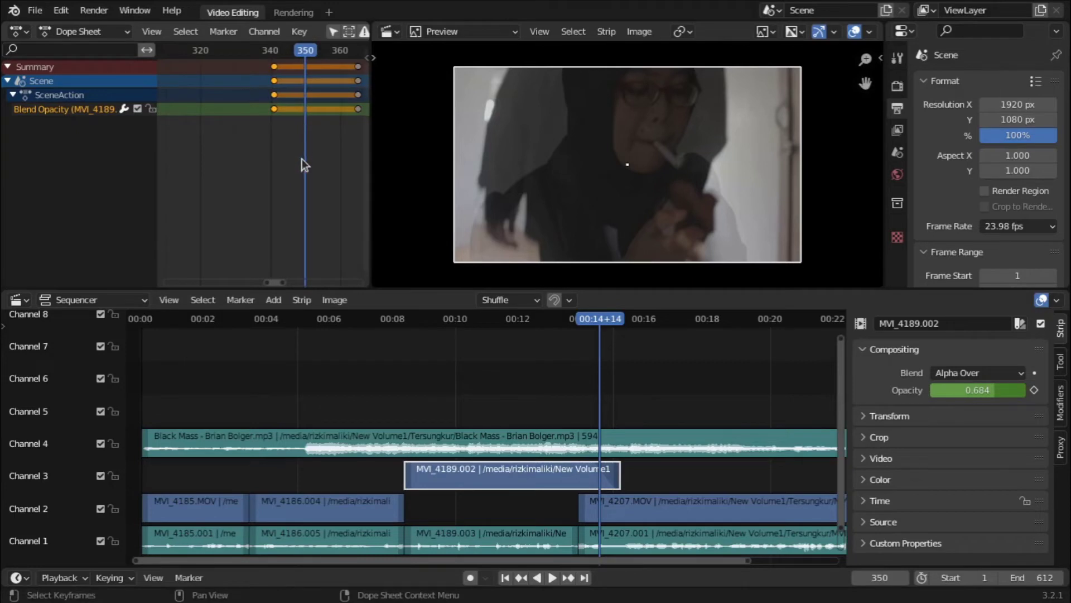
{"action": "left_click_drag", "start_coordinate": [303, 158], "coordinate": [259, 64]}
{"action": "key", "text": "g"}
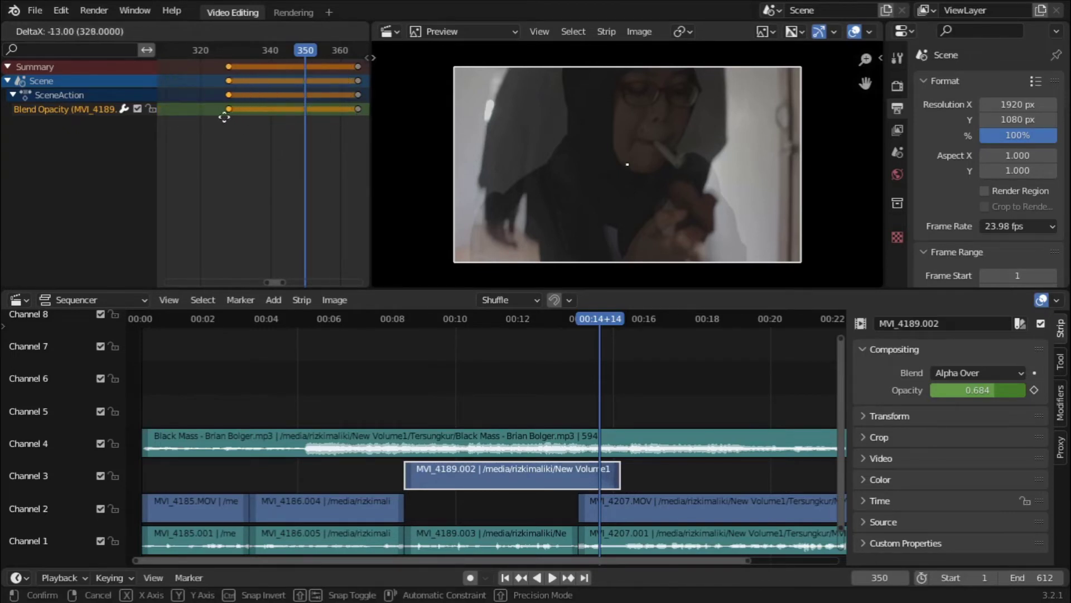
{"action": "left_click", "coordinate": [201, 116]}
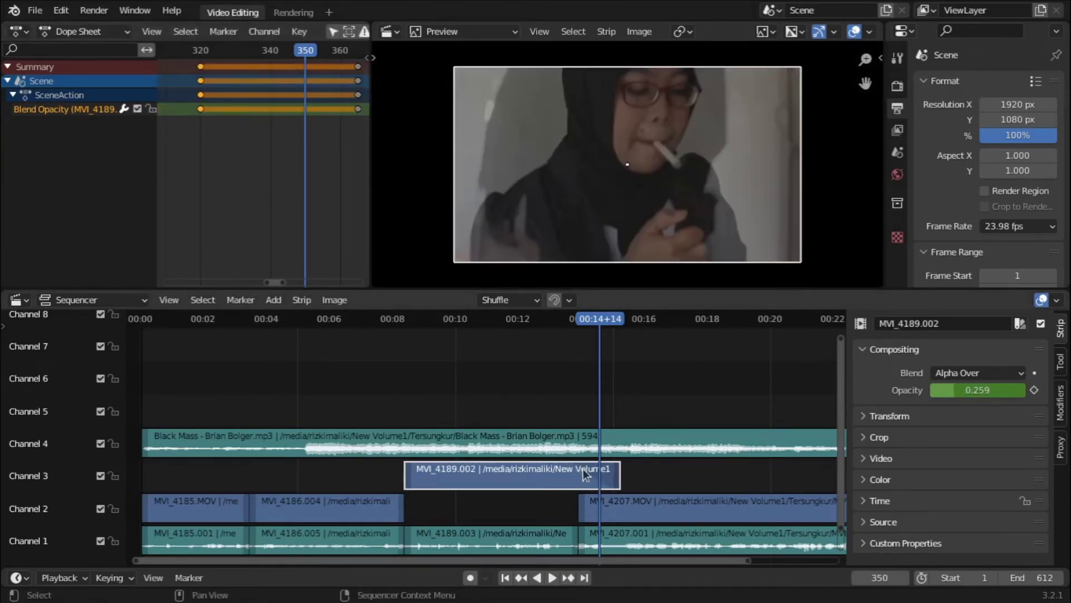
Shift the fade keyframes from frame 320 to about 334 and play back to check
{"action": "scroll", "coordinate": [625, 475], "scroll_direction": "up", "scroll_amount": 1}
{"action": "scroll", "coordinate": [624, 475], "scroll_direction": "up", "scroll_amount": 2}
{"action": "scroll", "coordinate": [510, 453], "scroll_direction": "up", "scroll_amount": 2}
{"action": "scroll", "coordinate": [510, 453], "scroll_direction": "up", "scroll_amount": 2}
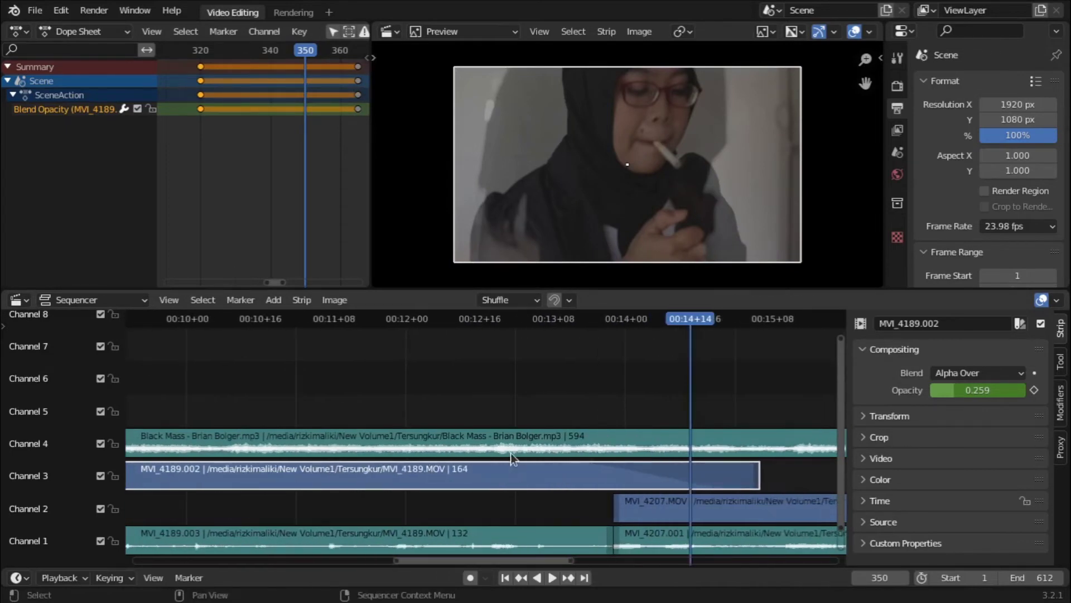
{"action": "left_click_drag", "start_coordinate": [615, 515], "coordinate": [534, 519]}
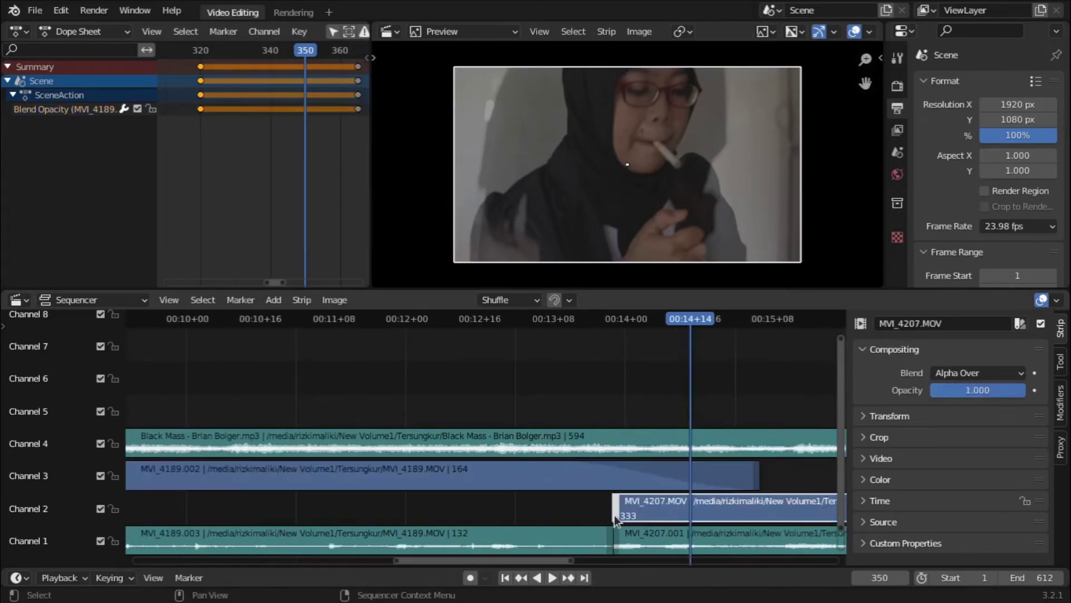
{"action": "key", "text": "Escape"}
{"action": "mouse_move", "coordinate": [201, 108]}
{"action": "left_mouse_down"}
{"action": "mouse_move", "coordinate": [256, 106]}
{"action": "mouse_move", "coordinate": [229, 107]}
{"action": "left_mouse_up"}
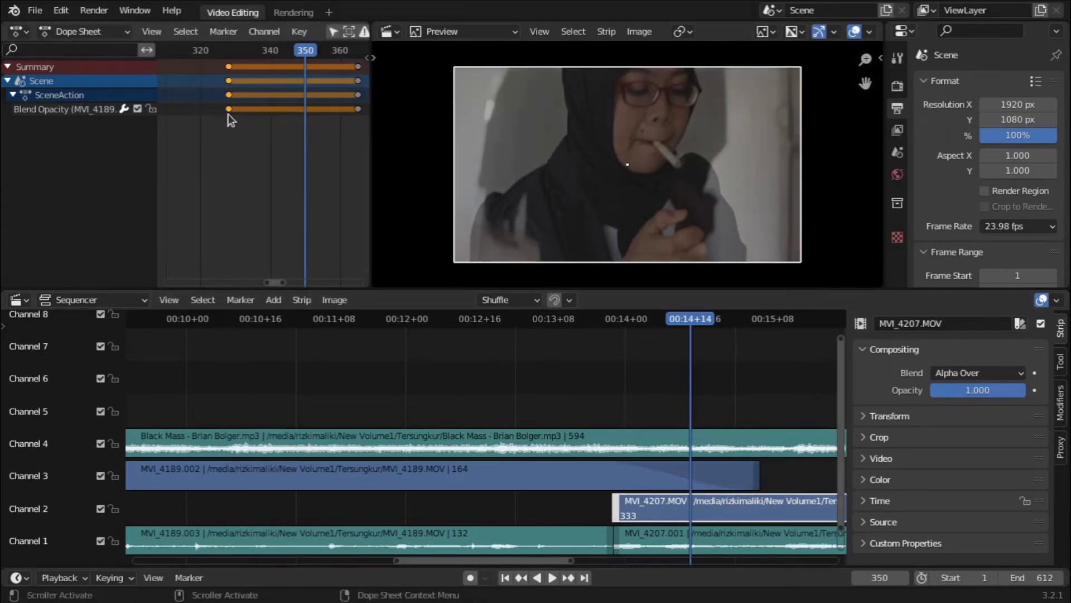
{"action": "key", "text": "space"}
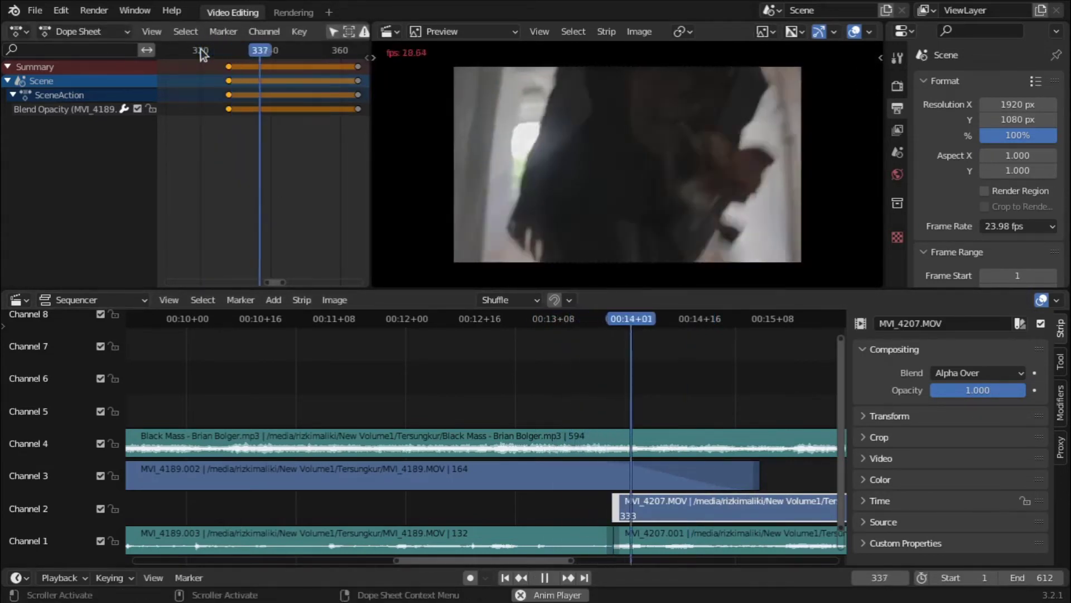
{"action": "key", "text": "space"}
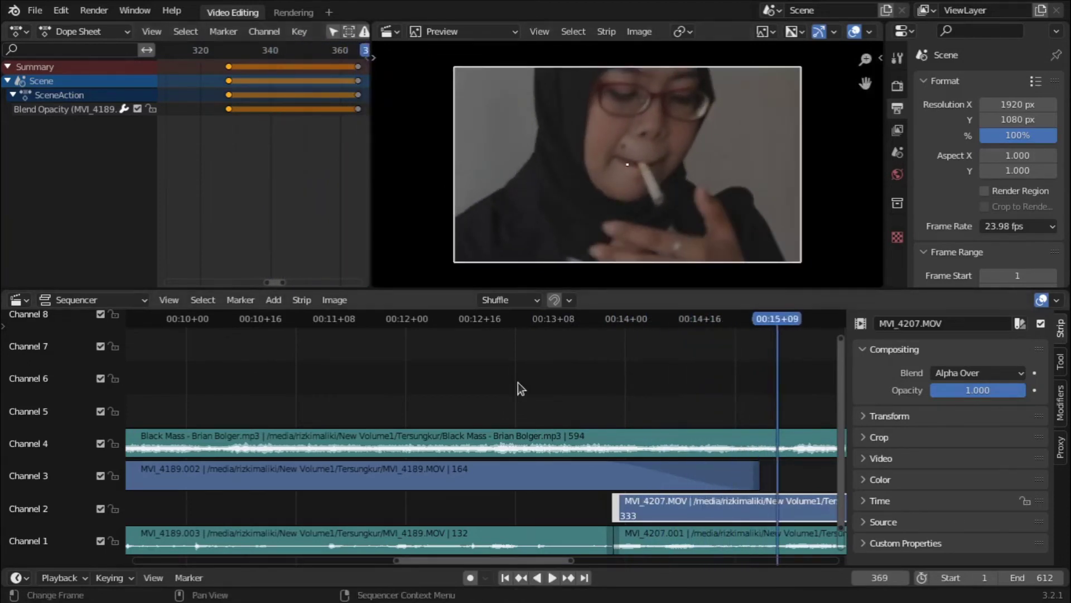
Slide both MVI_4207 strips later to around 00:22 and preview the transition
{"action": "scroll", "coordinate": [582, 469], "scroll_direction": "down", "scroll_amount": 3}
{"action": "scroll", "coordinate": [571, 504], "scroll_direction": "down", "scroll_amount": 5}
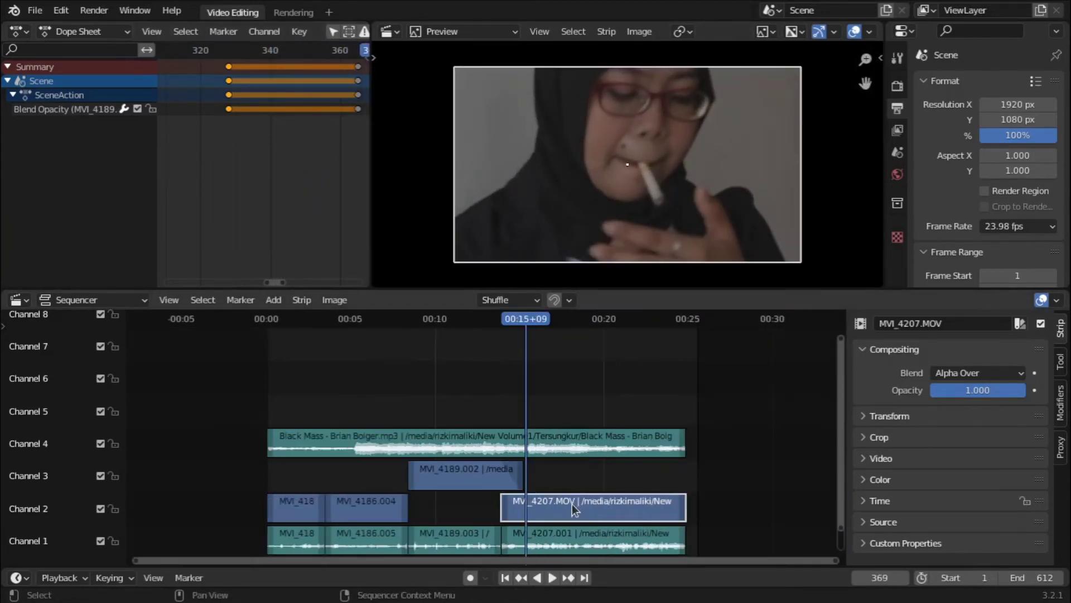
{"action": "left_click", "coordinate": [653, 541]}
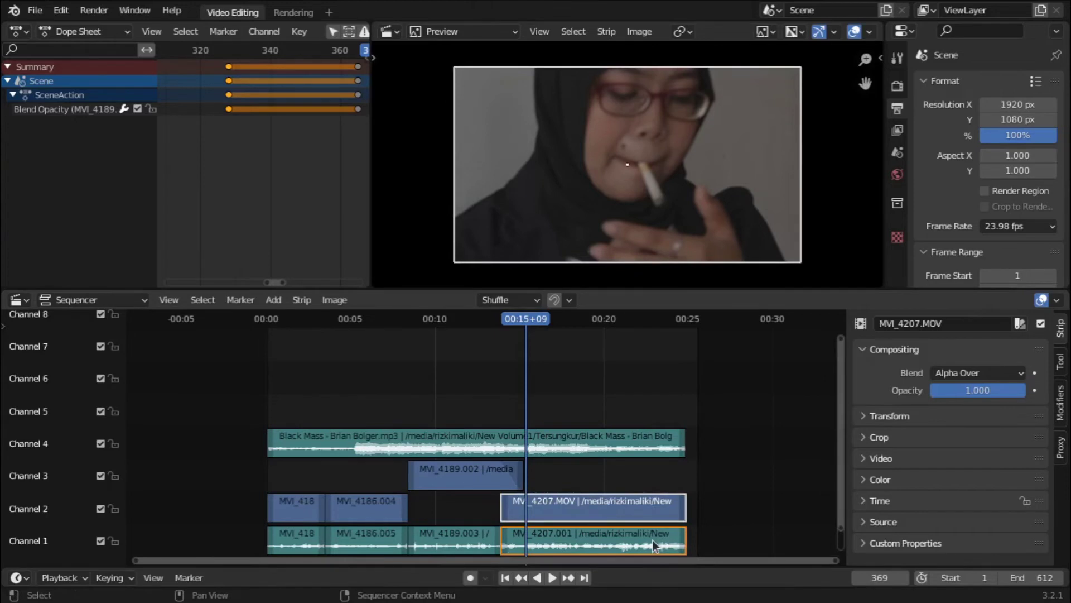
{"action": "scroll", "coordinate": [653, 540], "scroll_direction": "up", "scroll_amount": 3}
{"action": "left_click", "coordinate": [660, 498], "text": "shift"}
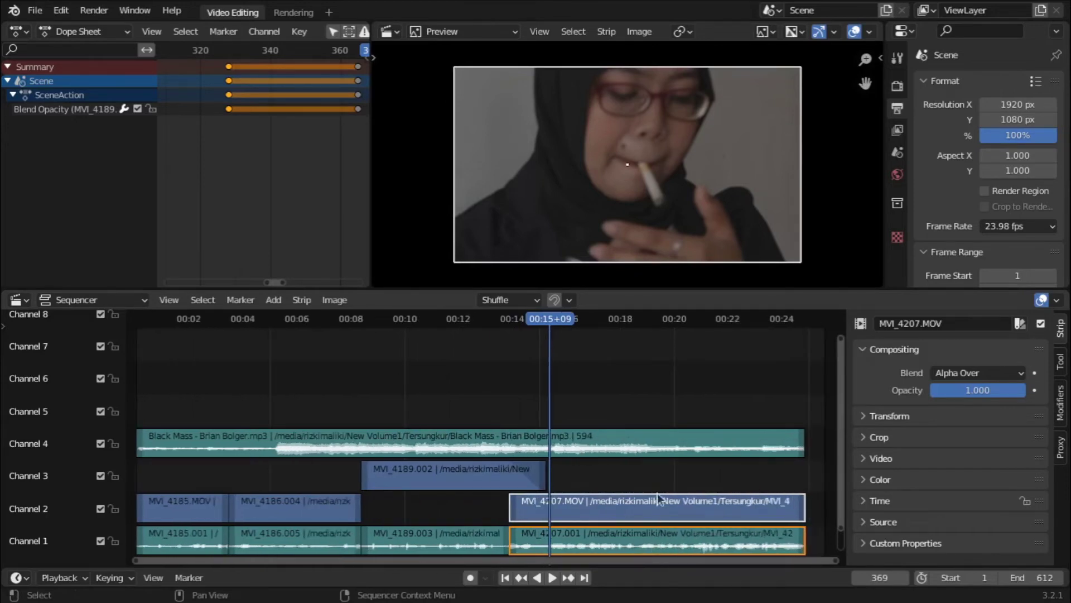
{"action": "left_click_drag", "start_coordinate": [612, 509], "coordinate": [841, 509]}
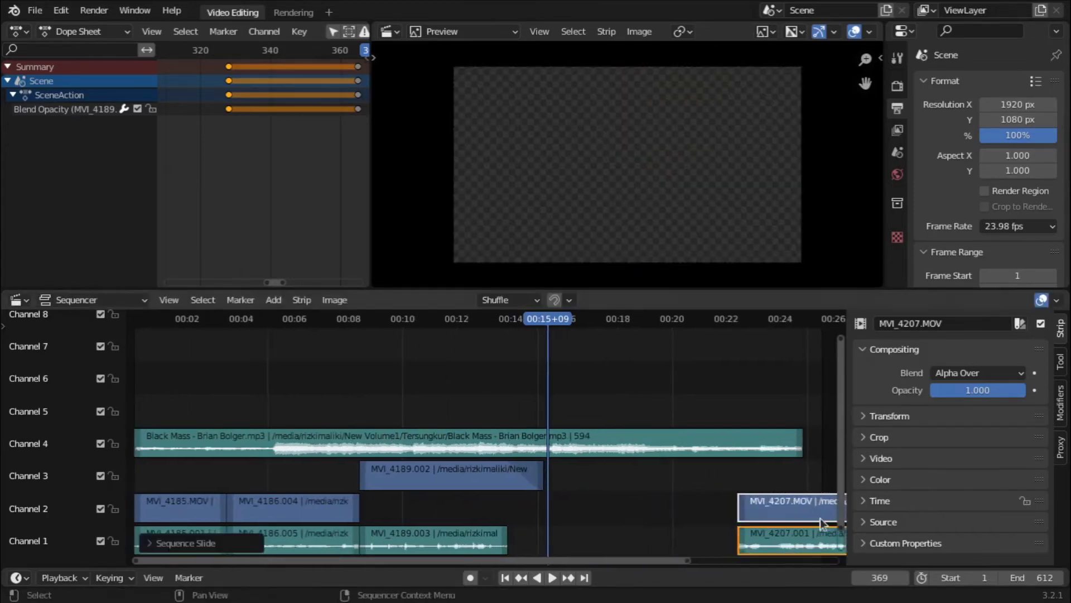
{"action": "left_click", "coordinate": [490, 334]}
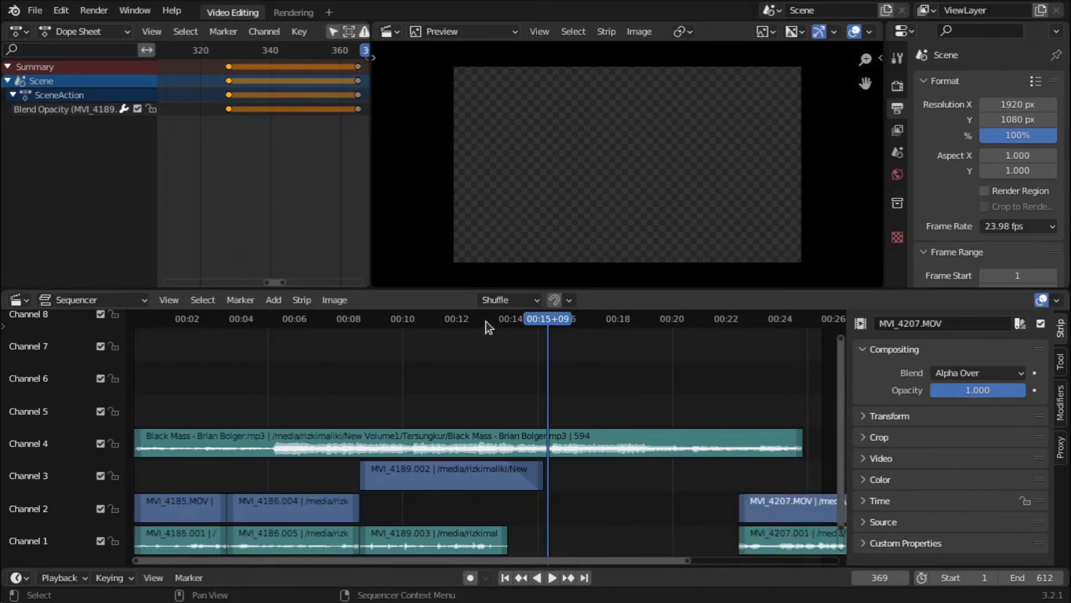
{"action": "left_click", "coordinate": [485, 320]}
{"action": "key", "text": "space"}
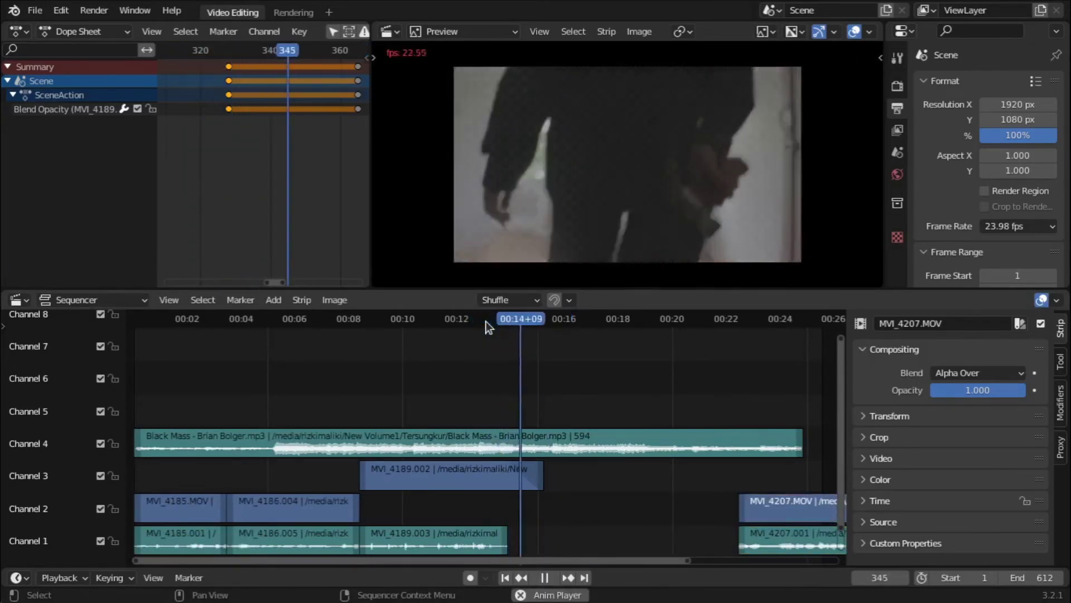
{"action": "key", "text": "space"}
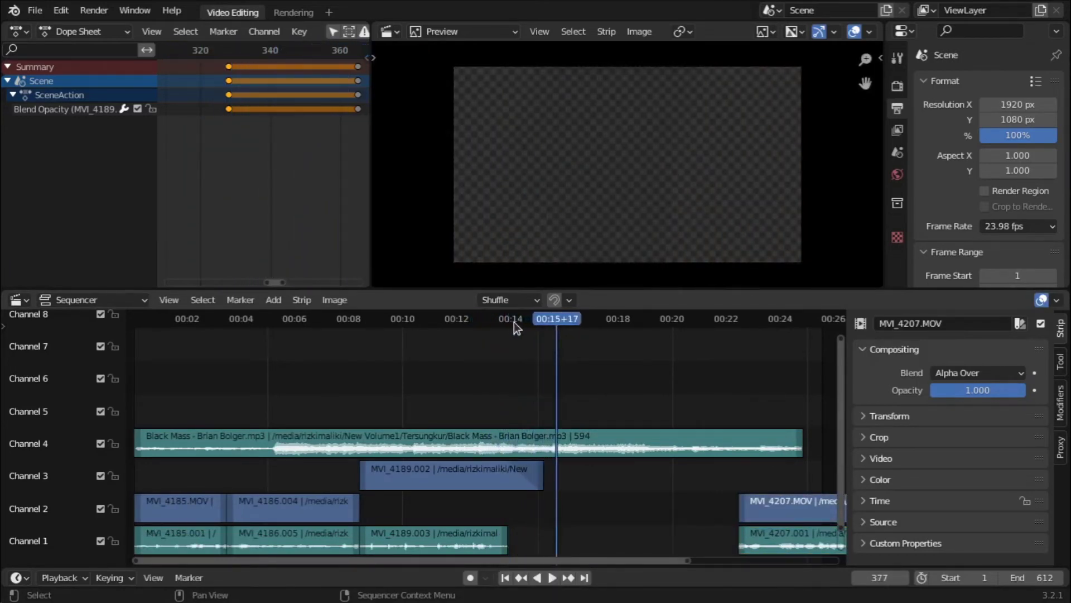
{"action": "left_click_drag", "start_coordinate": [514, 327], "coordinate": [517, 473]}
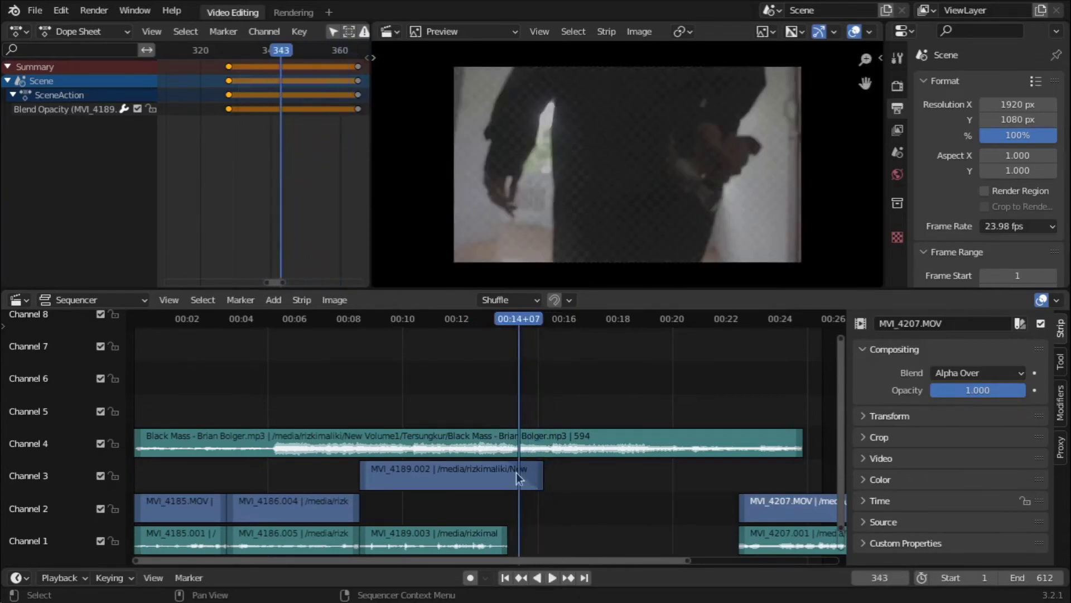
Add a Color strip in the gap, nudge it earlier, and preview the transition from frame 322
{"action": "key", "text": "shift+a"}
{"action": "left_click", "coordinate": [497, 501]}
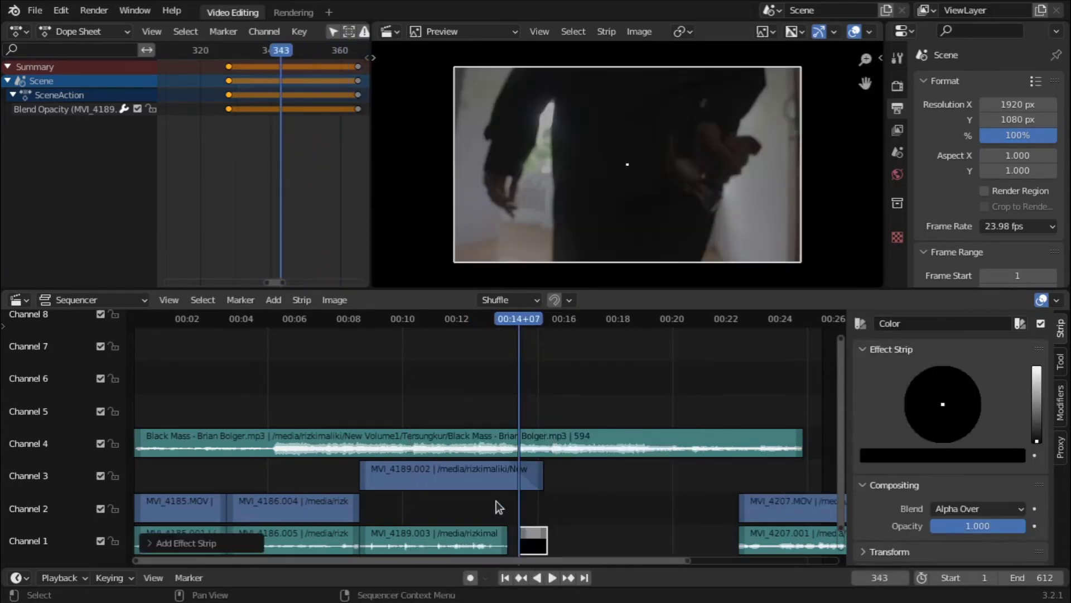
{"action": "mouse_move", "coordinate": [526, 530]}
{"action": "left_mouse_down"}
{"action": "mouse_move", "coordinate": [512, 531]}
{"action": "mouse_move", "coordinate": [534, 539]}
{"action": "left_mouse_up"}
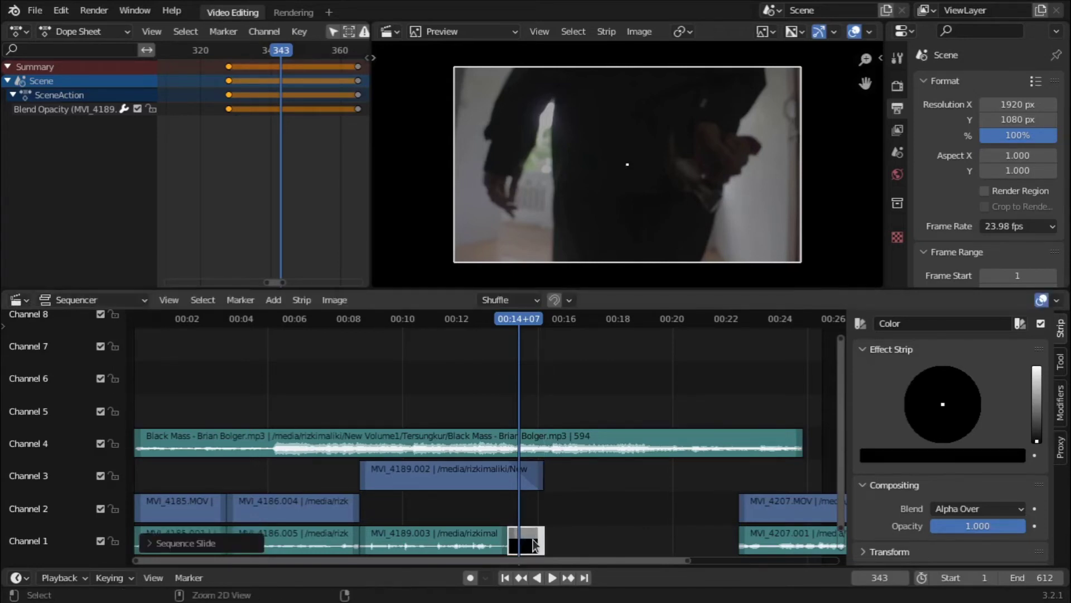
{"action": "left_click", "coordinate": [538, 376]}
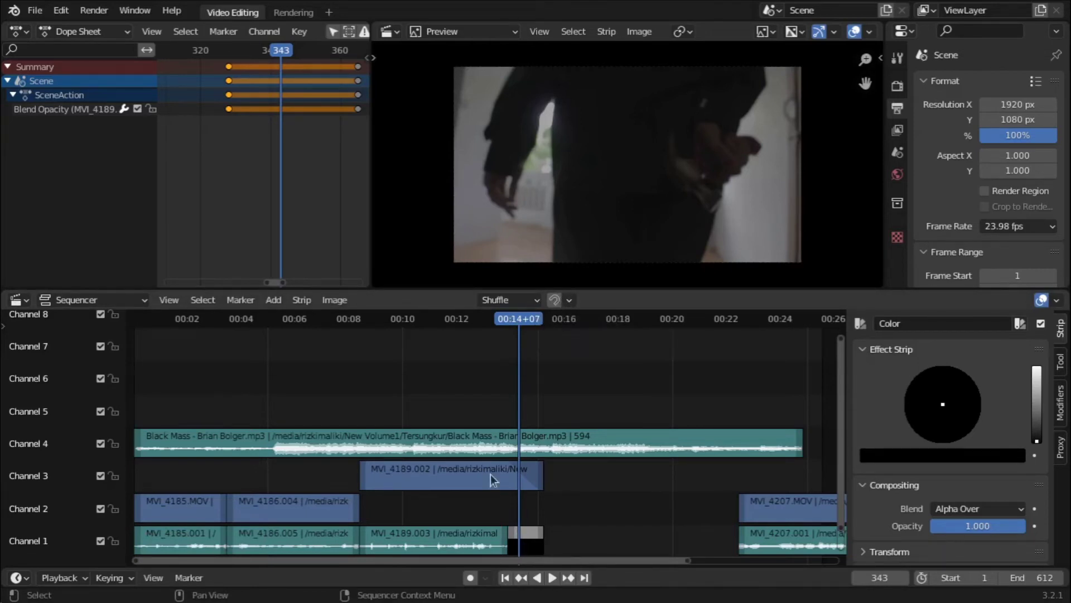
{"action": "left_click", "coordinate": [496, 318]}
{"action": "key", "text": "space"}
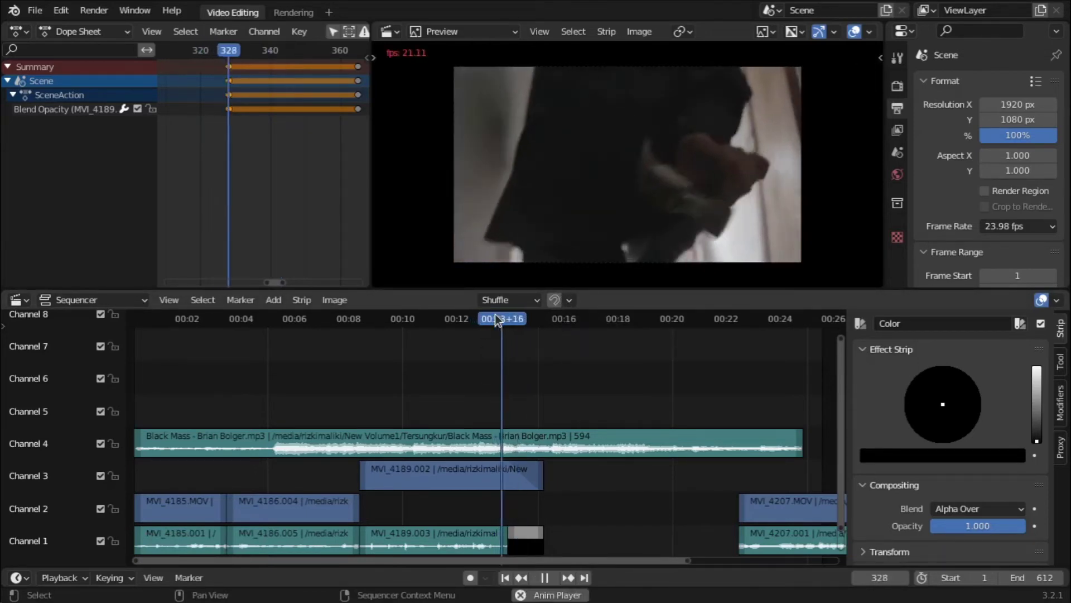
{"action": "key", "text": "space"}
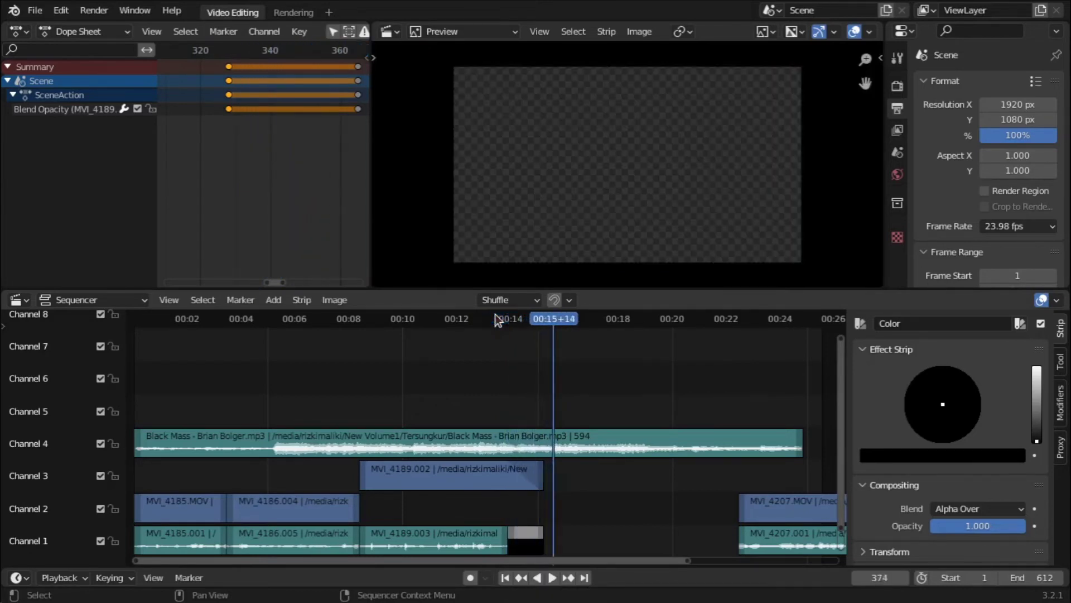
{"action": "left_click", "coordinate": [577, 444]}
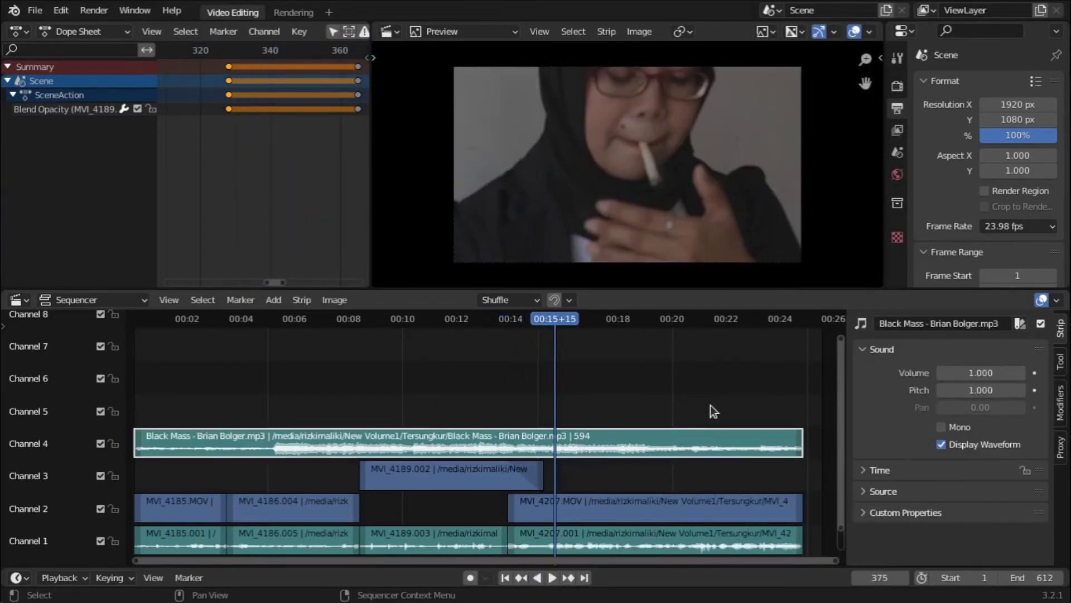
Shift the Black Mass music strip straight up onto channel 5, keeping its 00:00 start, then frame all strips
{"action": "left_click", "coordinate": [761, 355]}
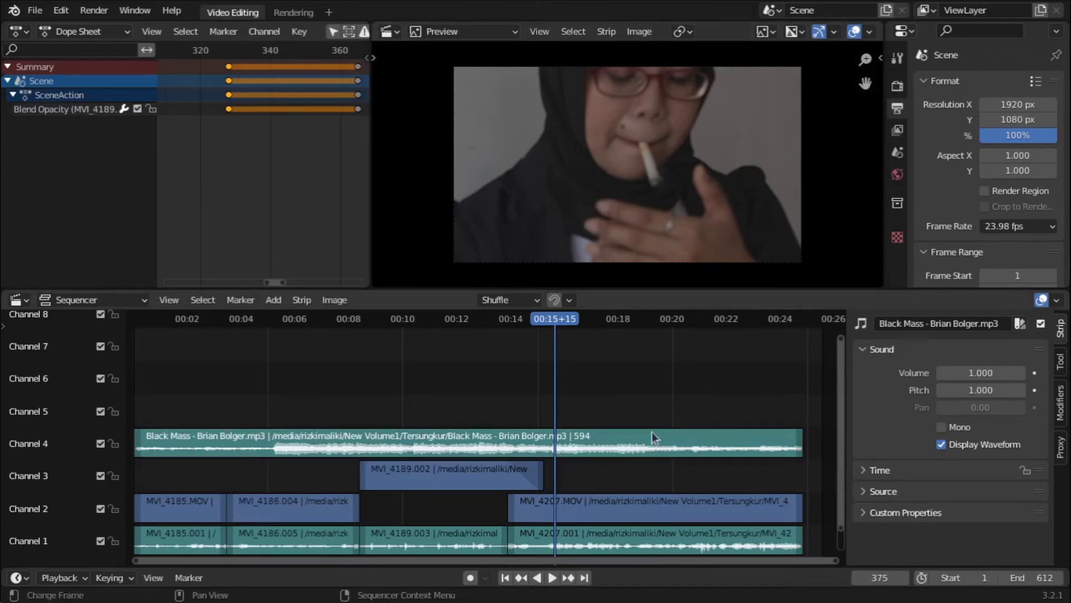
{"action": "left_click", "coordinate": [632, 452]}
{"action": "key", "text": "g"}
{"action": "key", "text": "y"}
{"action": "left_click", "coordinate": [625, 406]}
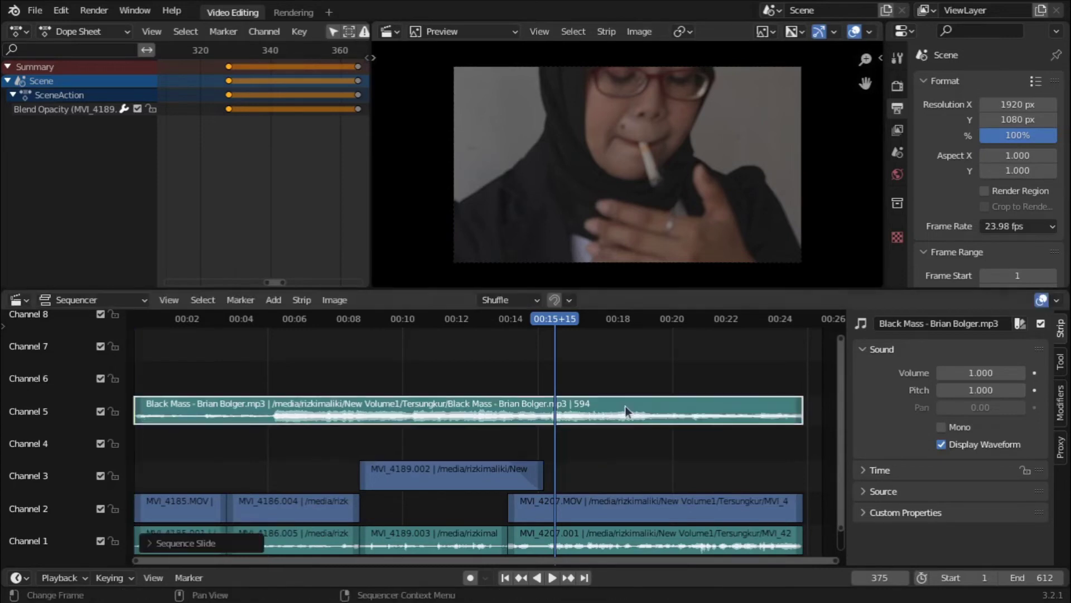
{"action": "left_click", "coordinate": [632, 445]}
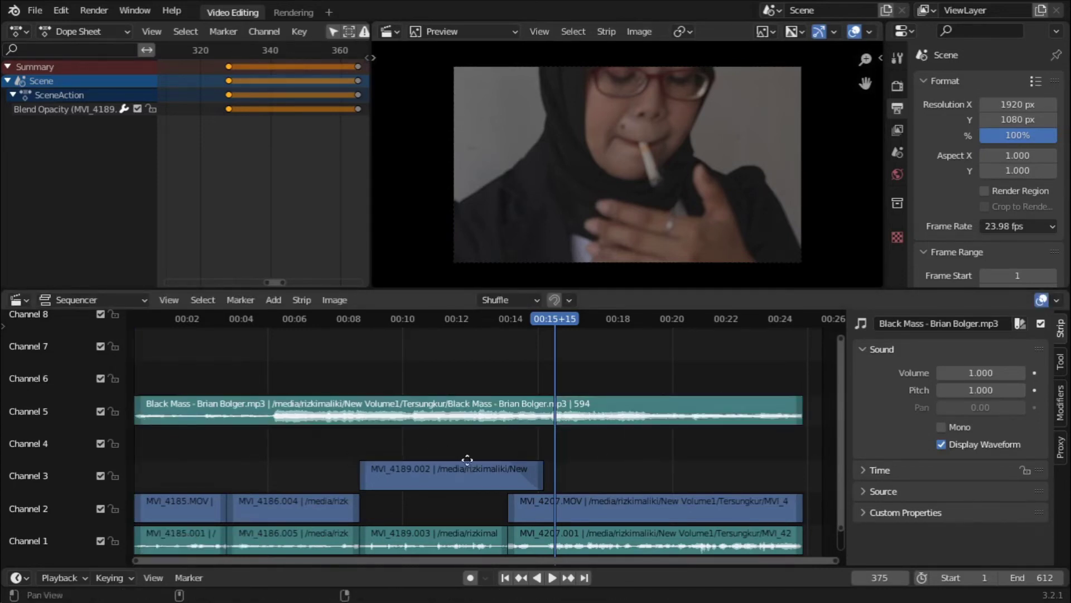
{"action": "scroll", "coordinate": [474, 444], "scroll_direction": "left", "scroll_amount": 1}
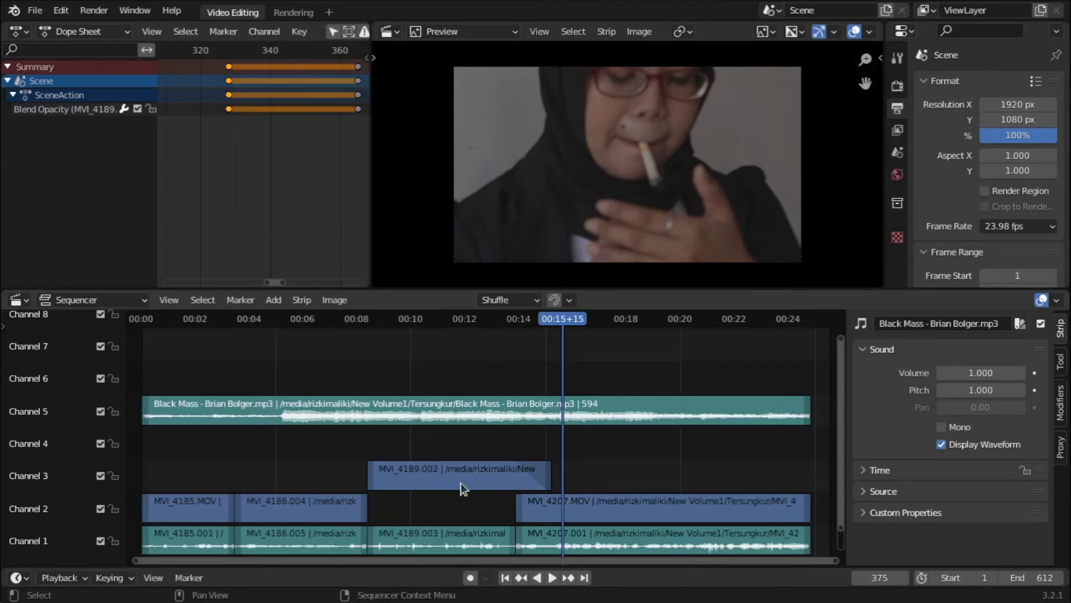
{"action": "key", "text": "Home"}
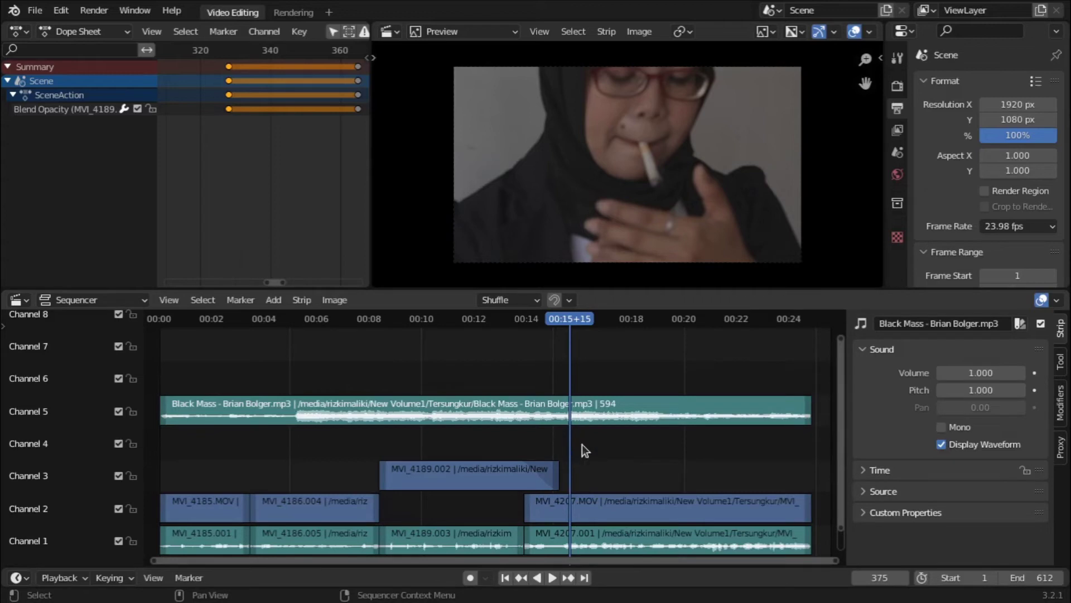
Add an Adjustment Layer strip at the playhead
{"action": "key", "text": "shift+a"}
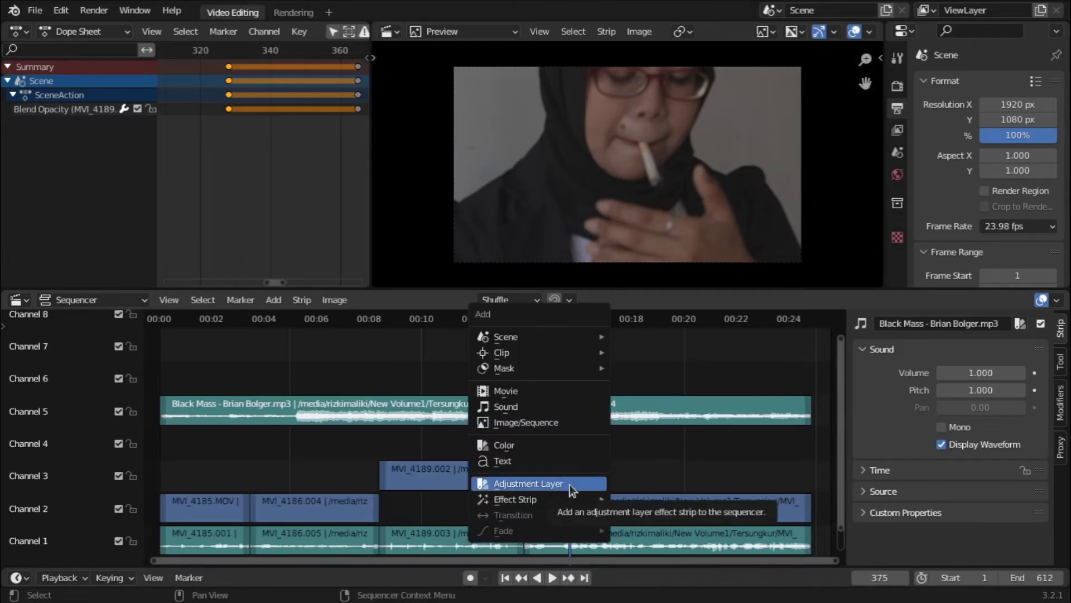
{"action": "key", "text": "Escape"}
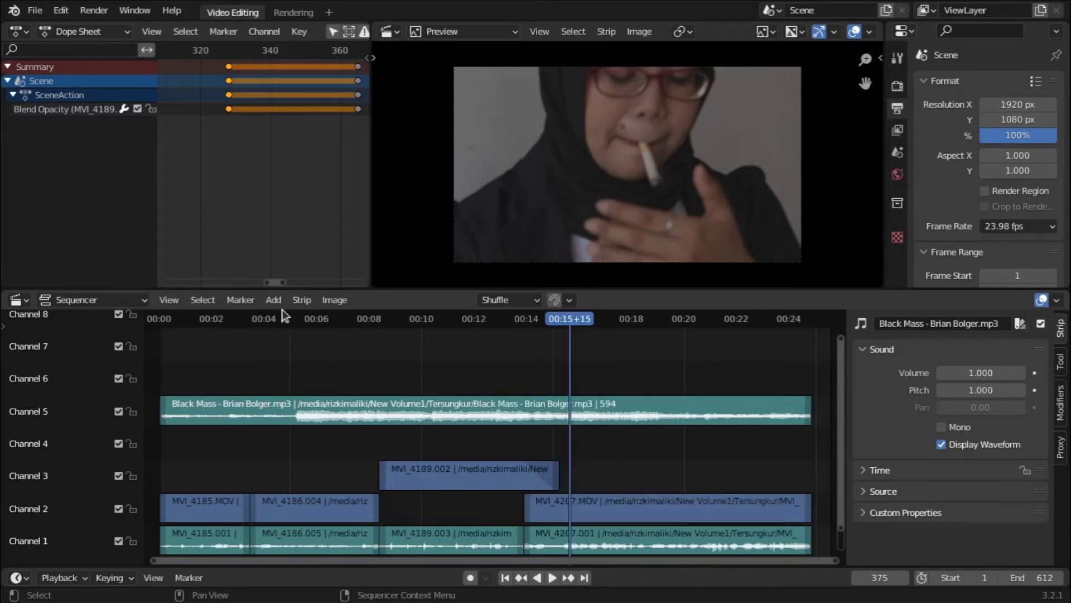
{"action": "left_click", "coordinate": [279, 300]}
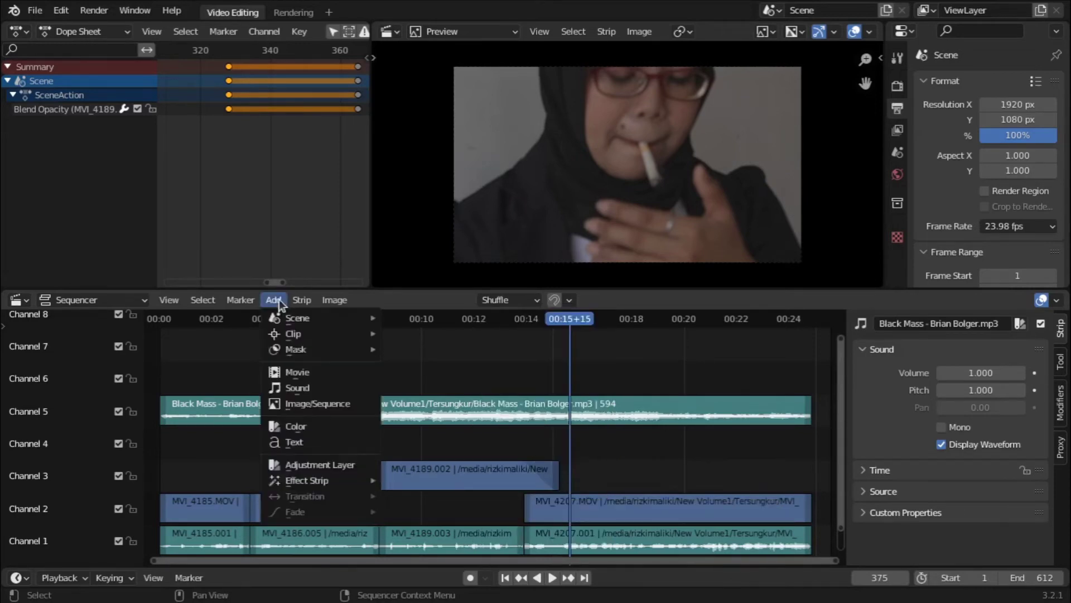
{"action": "left_click", "coordinate": [310, 459]}
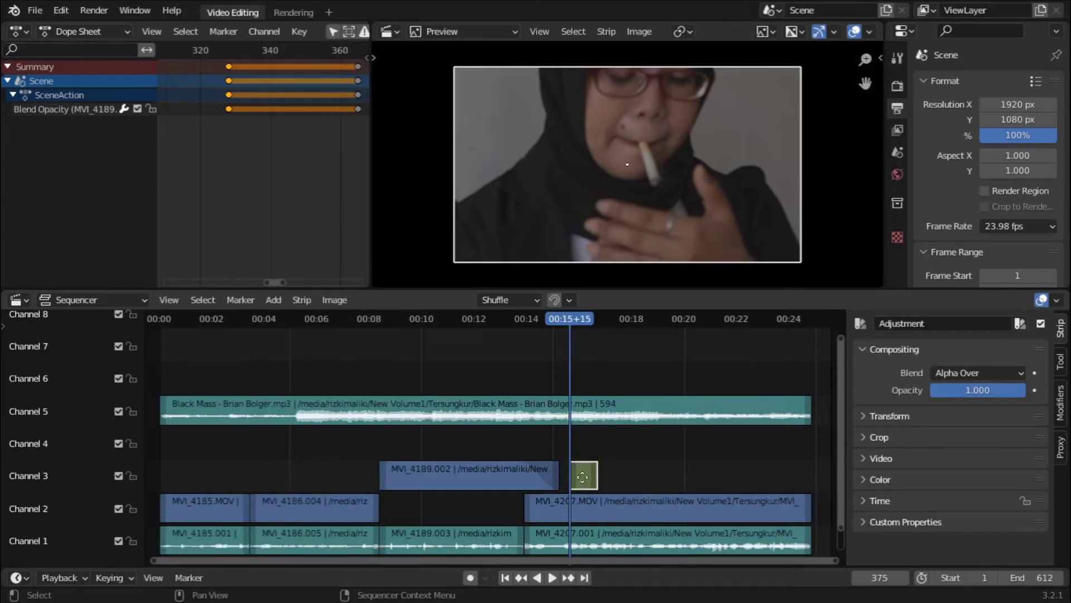
Move the adjustment strip to channel 6 at the start and stretch its end to frame 594
{"action": "mouse_move", "coordinate": [581, 476]}
{"action": "left_mouse_down"}
{"action": "mouse_move", "coordinate": [535, 442]}
{"action": "mouse_move", "coordinate": [179, 465]}
{"action": "mouse_move", "coordinate": [227, 453]}
{"action": "mouse_move", "coordinate": [236, 380]}
{"action": "mouse_move", "coordinate": [205, 382]}
{"action": "left_mouse_up"}
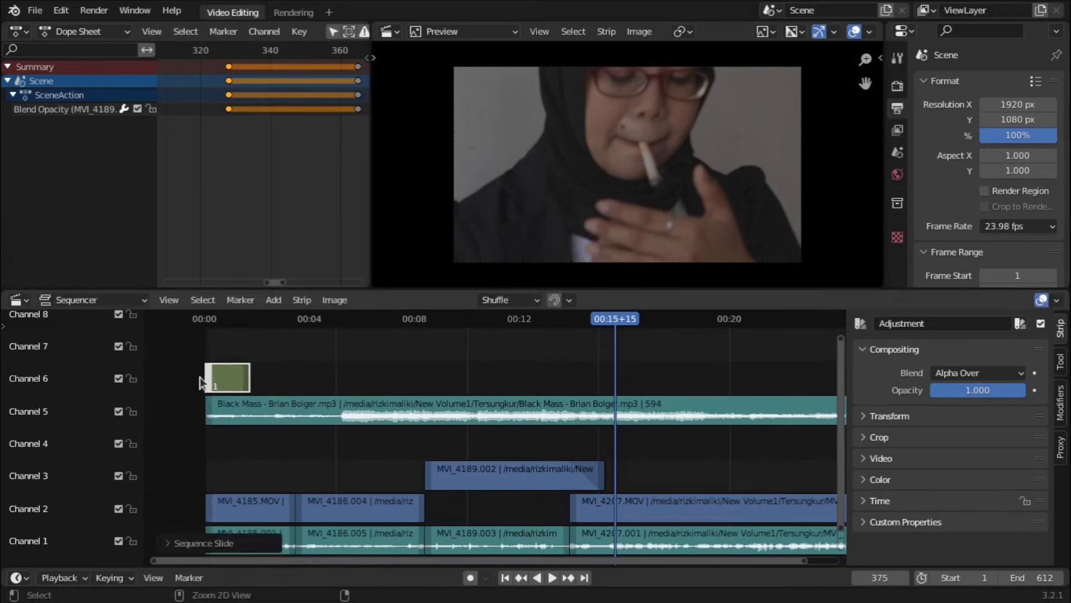
{"action": "scroll", "coordinate": [240, 378], "scroll_direction": "down", "scroll_amount": 5}
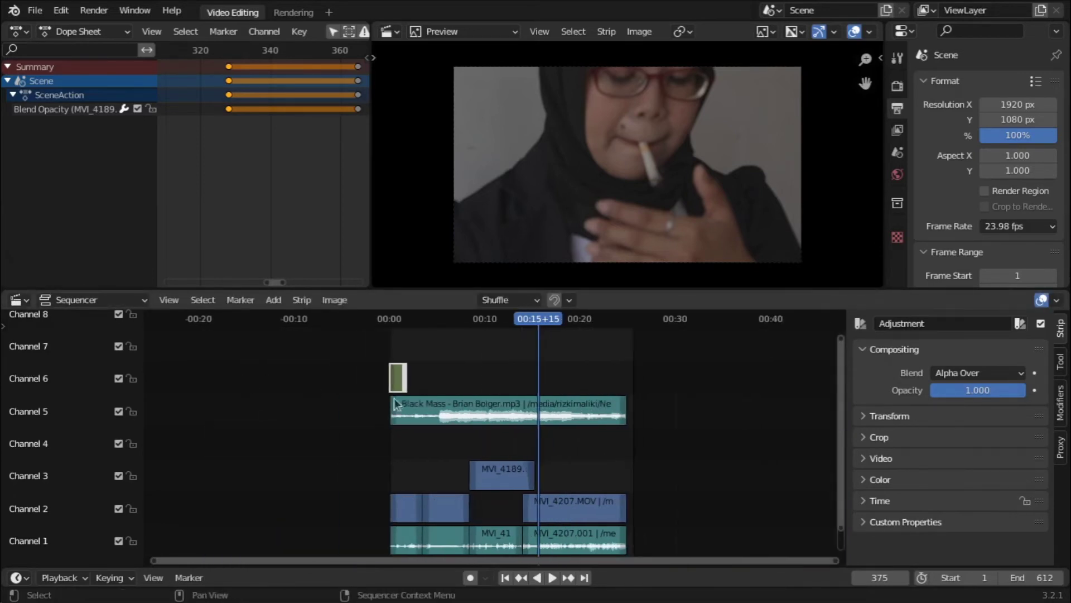
{"action": "key", "text": "g"}
{"action": "left_click_drag", "start_coordinate": [426, 401], "coordinate": [622, 406]}
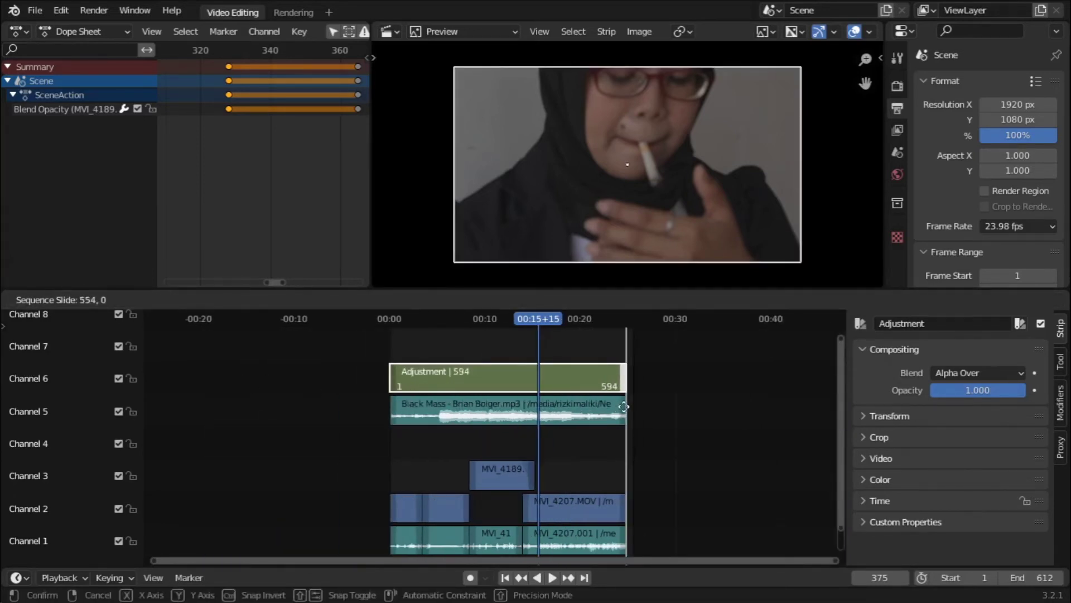
{"action": "left_click_drag", "start_coordinate": [624, 407], "coordinate": [618, 412]}
{"action": "left_click", "coordinate": [617, 412]}
{"action": "left_click", "coordinate": [657, 477]}
{"action": "scroll", "coordinate": [657, 477], "scroll_direction": "up", "scroll_amount": 2}
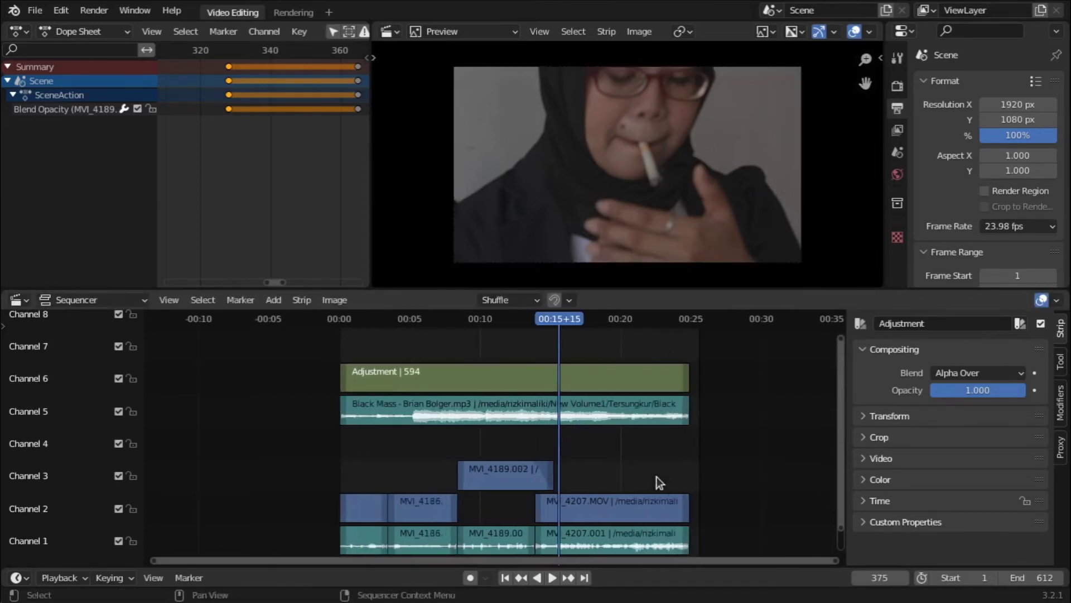
Select the Adjustment strip and add a Curves modifier from the sidebar's Modifiers panel
{"action": "scroll", "coordinate": [652, 475], "scroll_direction": "right", "scroll_amount": 1}
{"action": "left_click", "coordinate": [625, 364]}
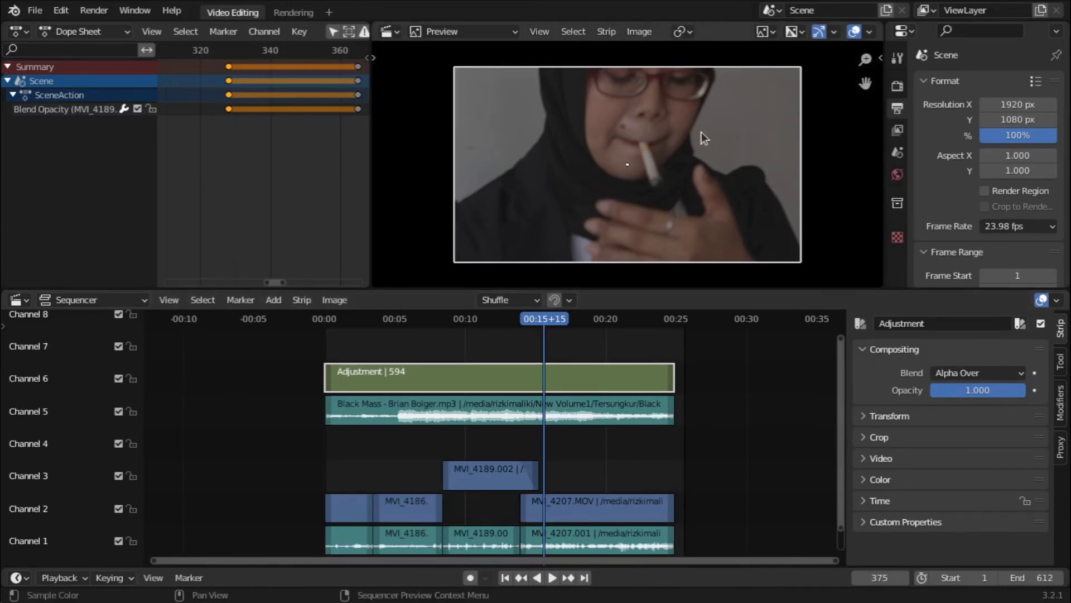
{"action": "left_click_drag", "start_coordinate": [508, 319], "coordinate": [549, 333]}
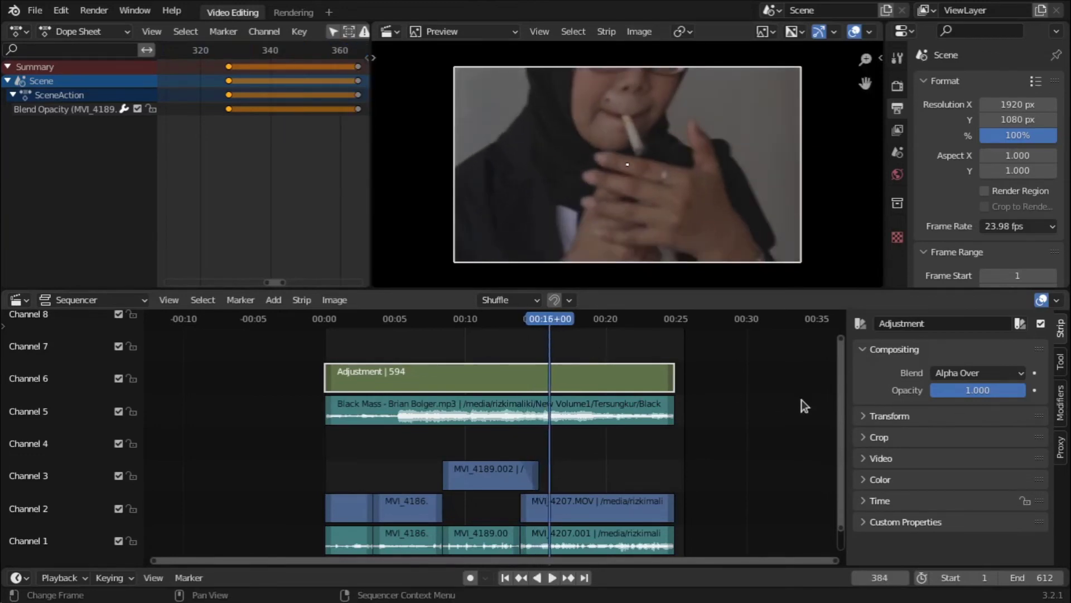
{"action": "left_click", "coordinate": [1061, 403]}
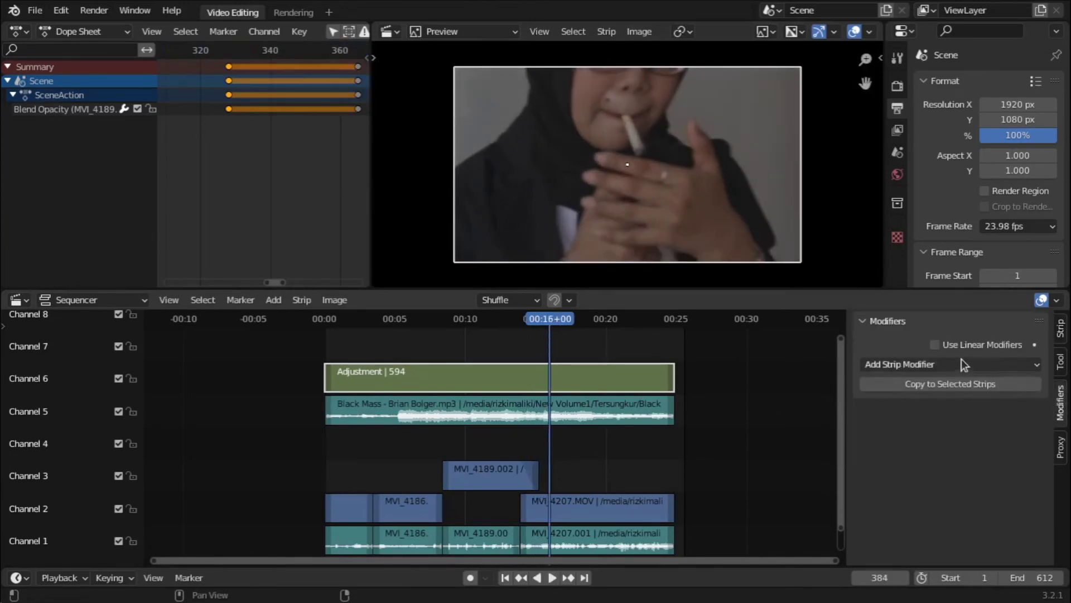
{"action": "left_click", "coordinate": [940, 366]}
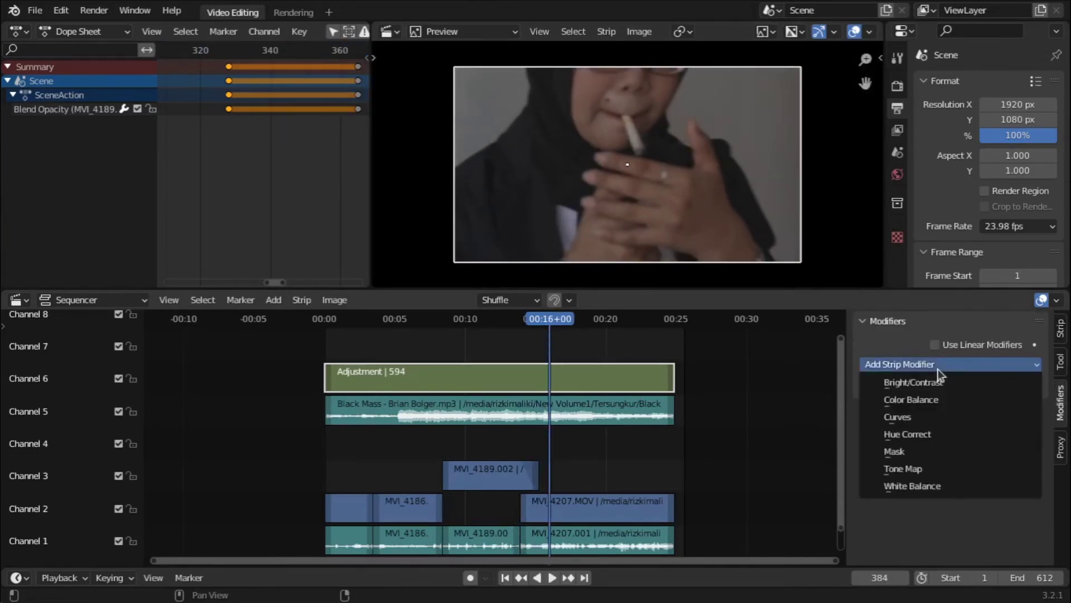
{"action": "left_click", "coordinate": [929, 414]}
{"action": "scroll", "coordinate": [980, 441], "scroll_direction": "down", "scroll_amount": 3}
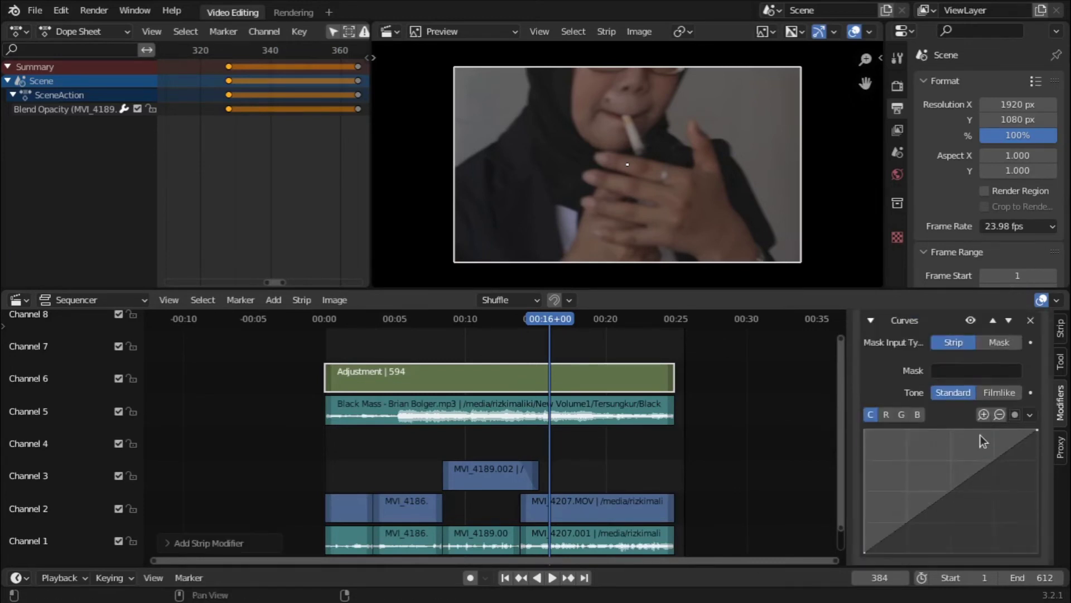
Turn the Dope Sheet area into a Video Sequencer Preview in Histogram display mode
{"action": "left_click", "coordinate": [26, 31]}
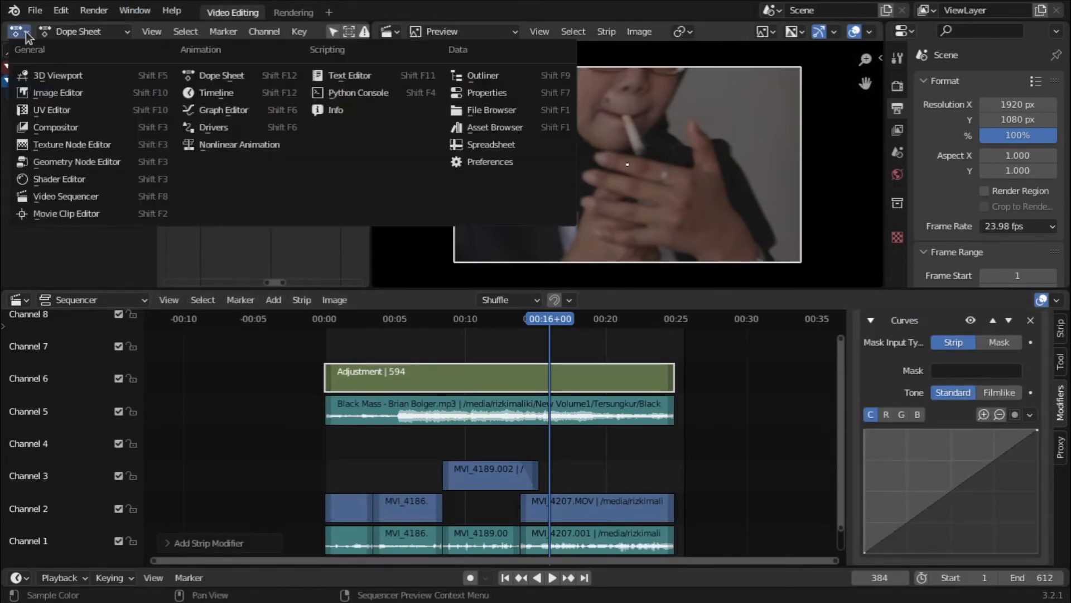
{"action": "left_click", "coordinate": [55, 195]}
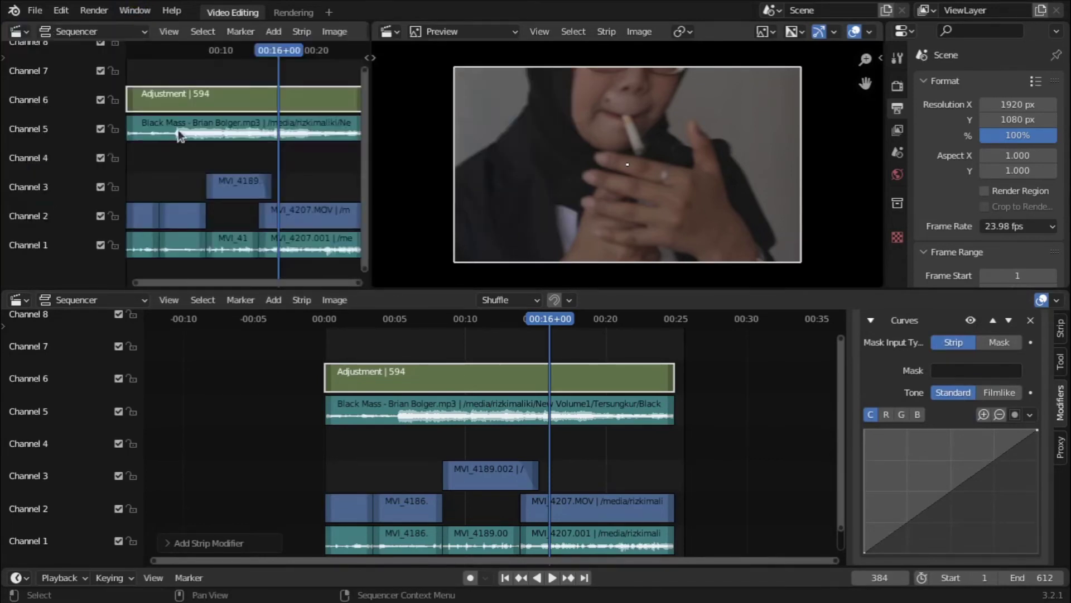
{"action": "left_click", "coordinate": [119, 33]}
{"action": "left_click", "coordinate": [106, 68]}
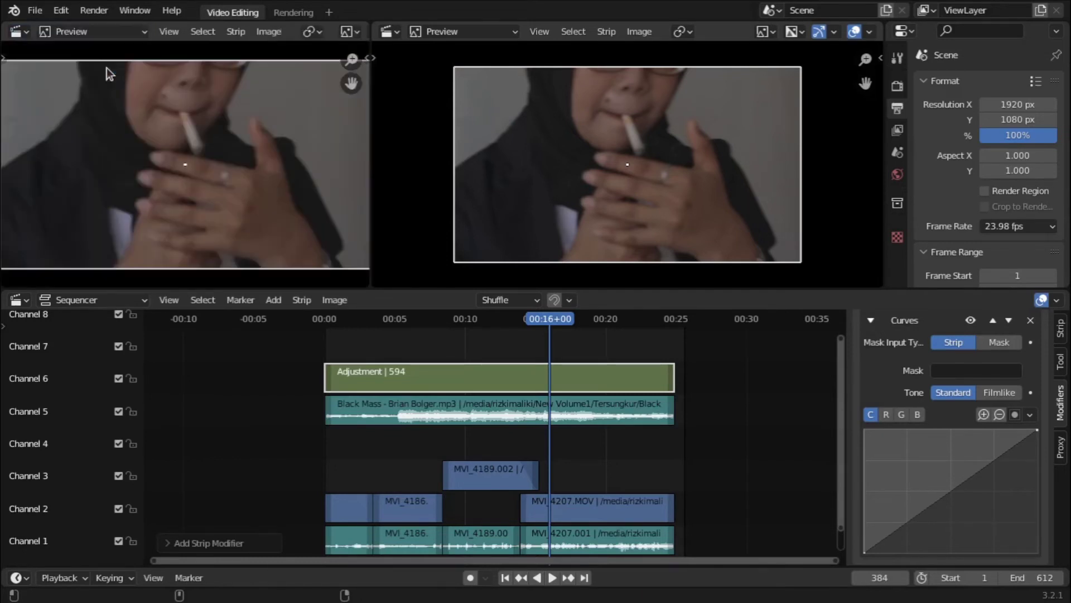
{"action": "left_click", "coordinate": [312, 32]}
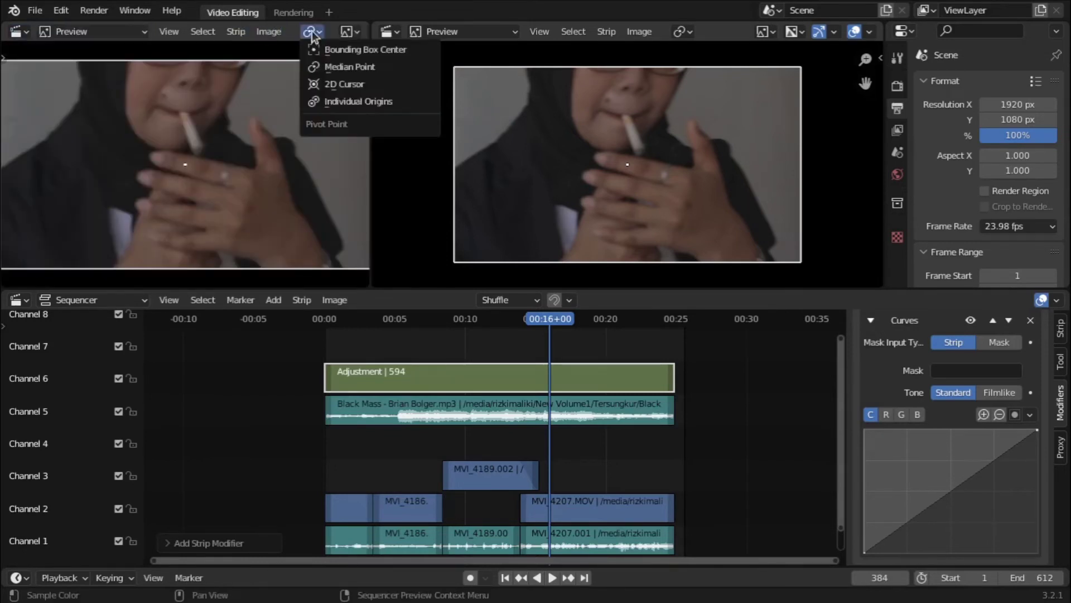
{"action": "left_click", "coordinate": [345, 34]}
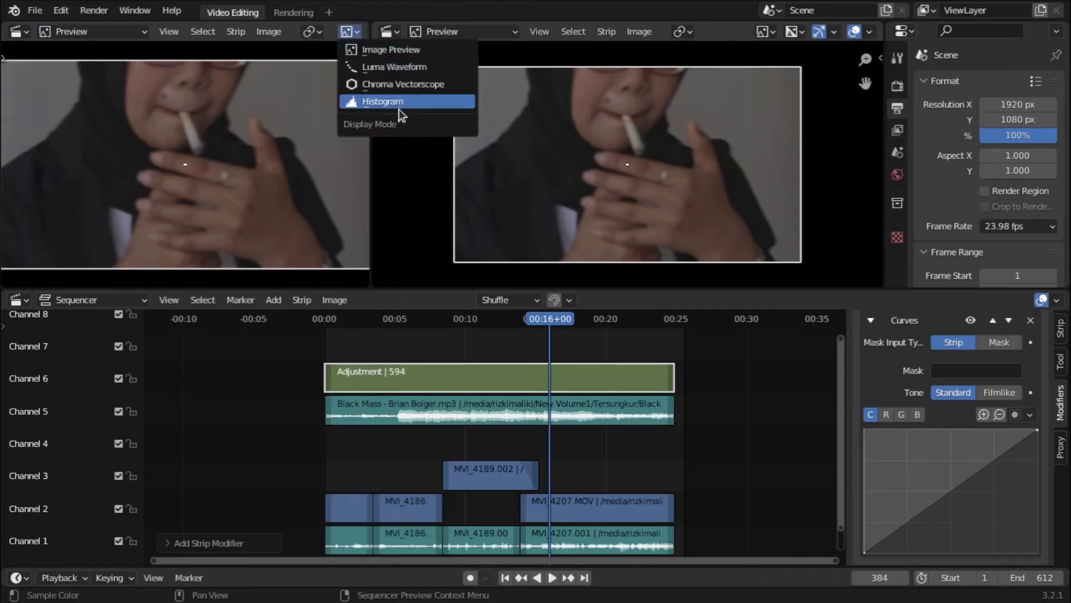
{"action": "left_click", "coordinate": [382, 102]}
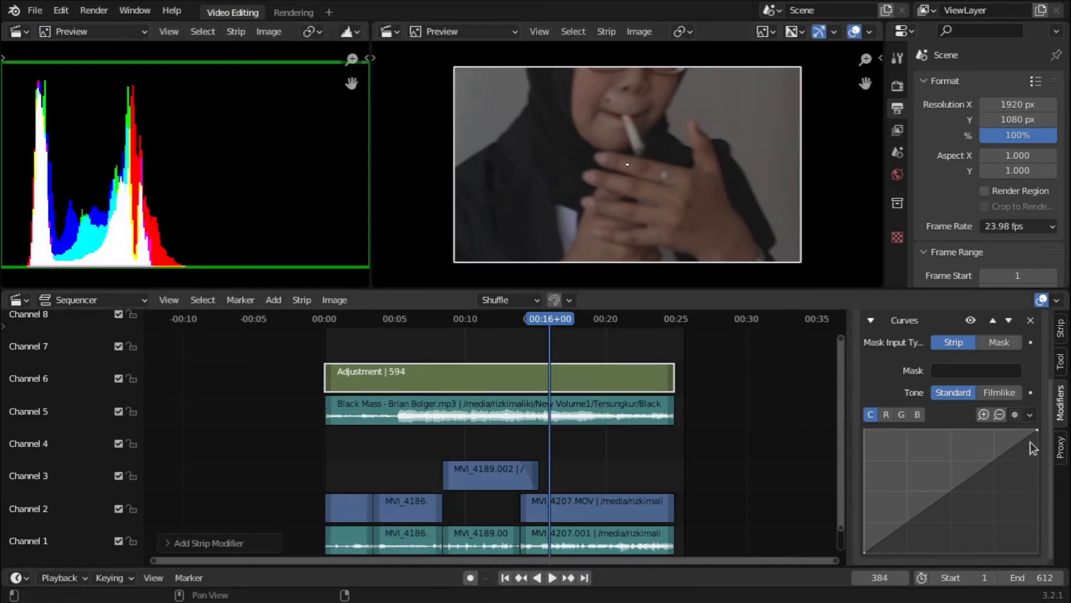
Pull in the curve's white and black points and add a midpoint at 0.3392, 0.5937
{"action": "left_click_drag", "start_coordinate": [1038, 431], "coordinate": [963, 429]}
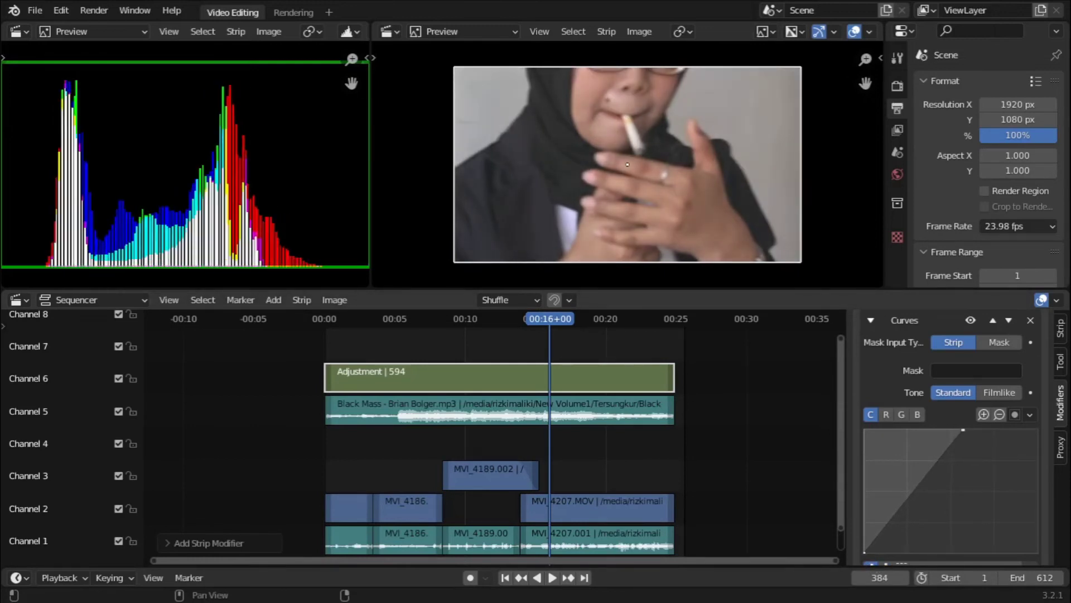
{"action": "left_click_drag", "start_coordinate": [866, 555], "coordinate": [886, 539]}
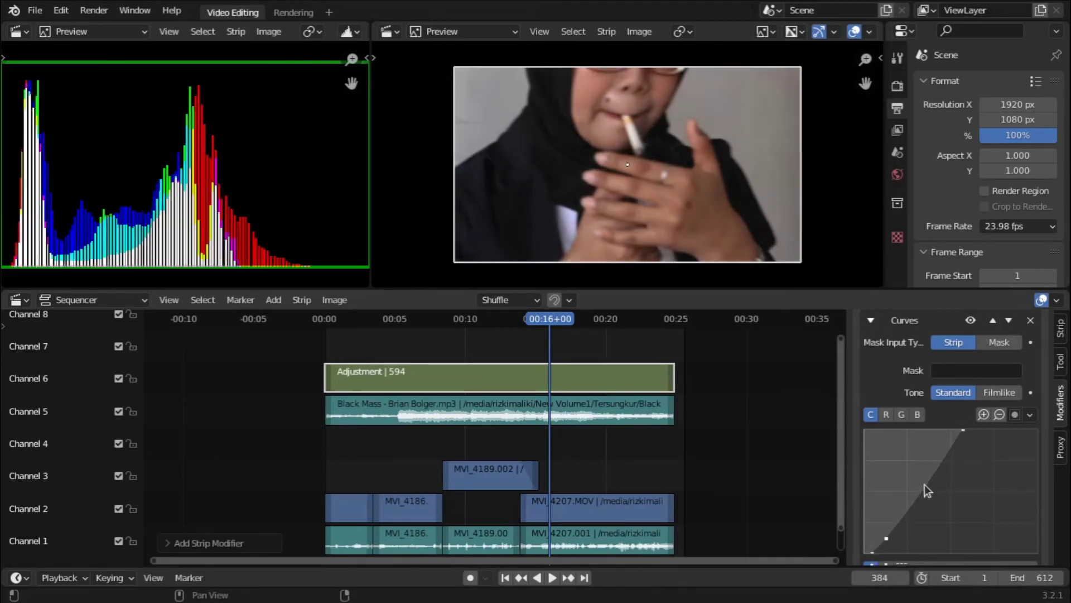
{"action": "left_click_drag", "start_coordinate": [925, 485], "coordinate": [923, 479]}
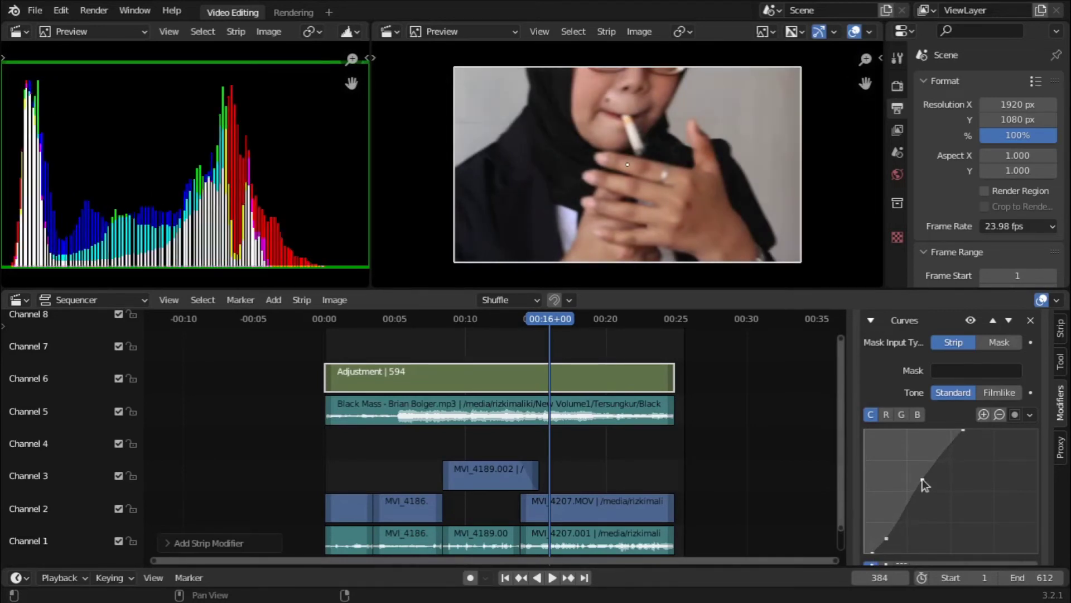
Play and scrub through the edit between about 5 and 20 seconds to review the grade
{"action": "scroll", "coordinate": [995, 397], "scroll_direction": "down", "scroll_amount": 1}
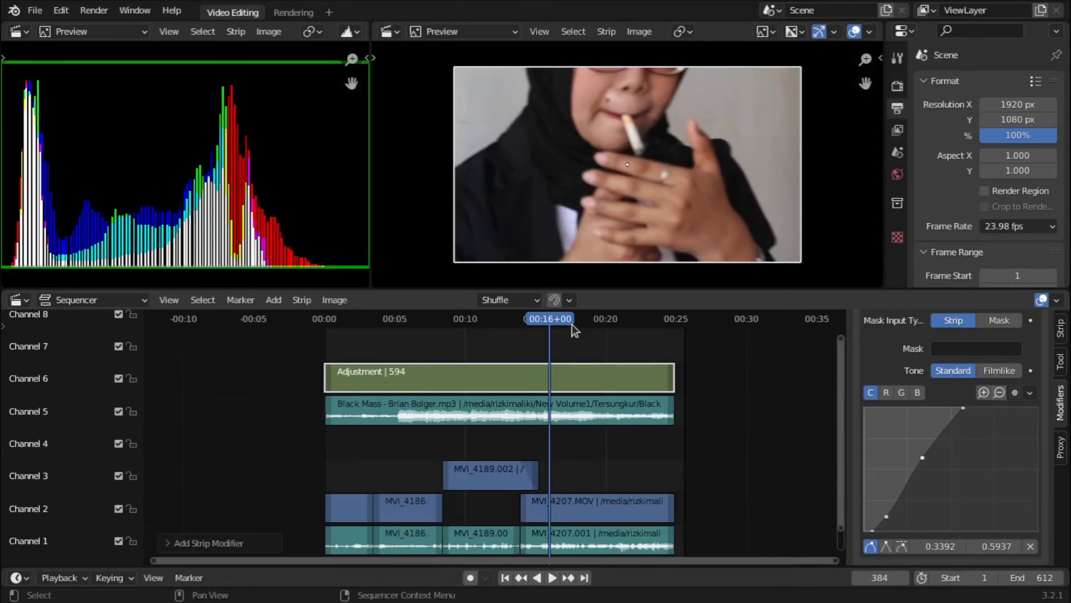
{"action": "left_click", "coordinate": [603, 316]}
{"action": "key", "text": "space"}
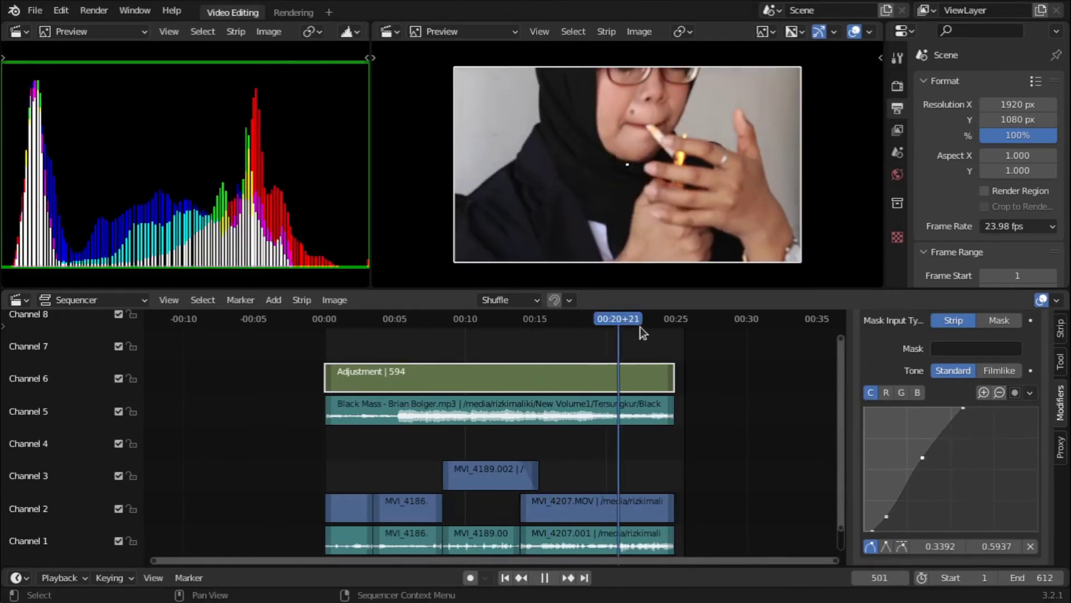
{"action": "left_click_drag", "start_coordinate": [467, 333], "coordinate": [614, 356]}
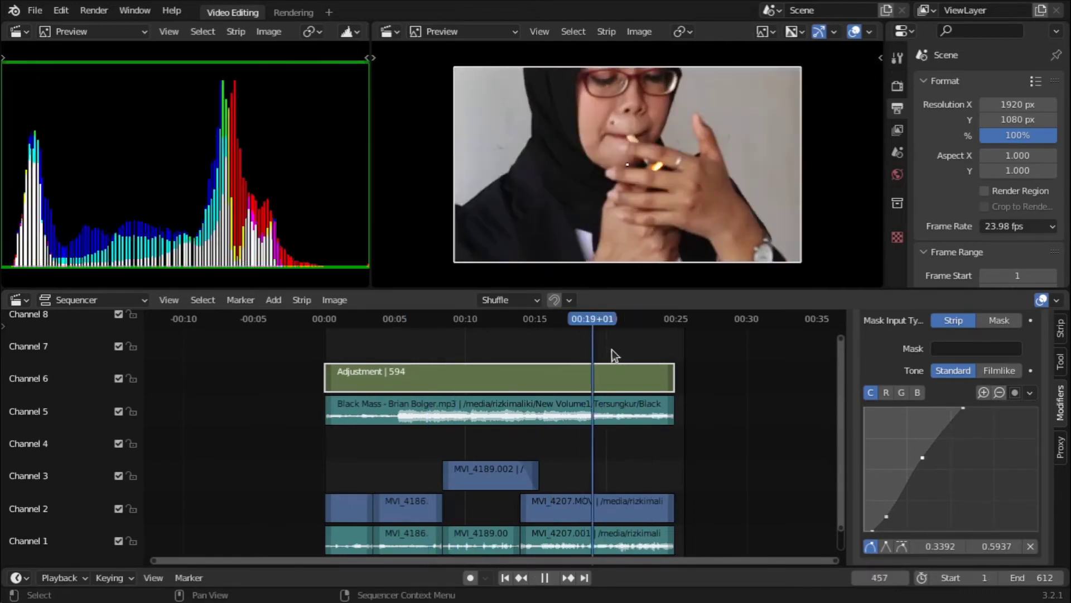
{"action": "key", "text": "space"}
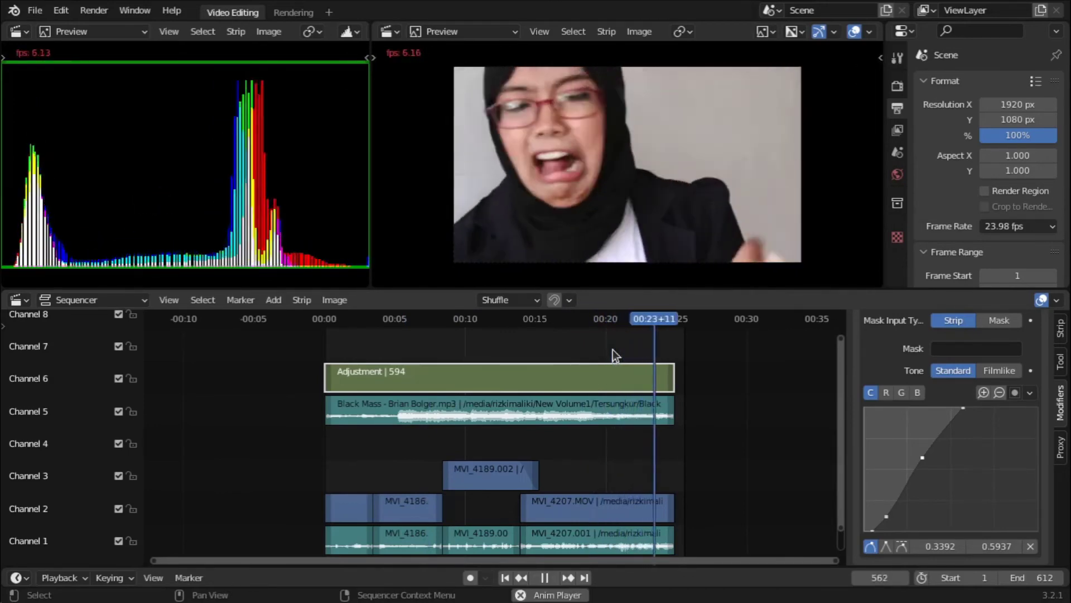
{"action": "key", "text": "space"}
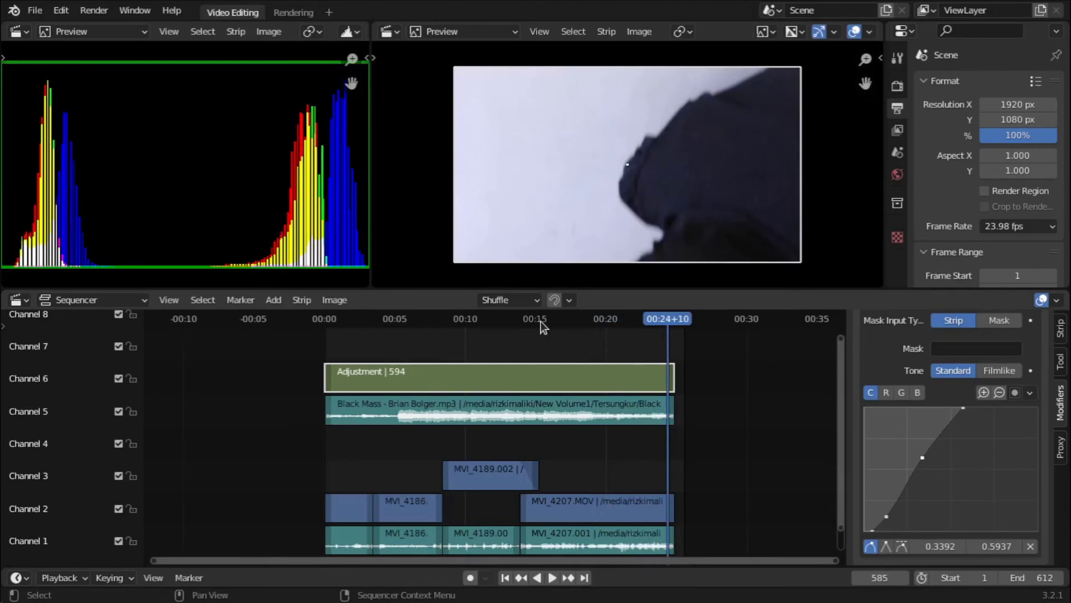
{"action": "left_click_drag", "start_coordinate": [542, 326], "coordinate": [377, 331]}
{"action": "key", "text": "space"}
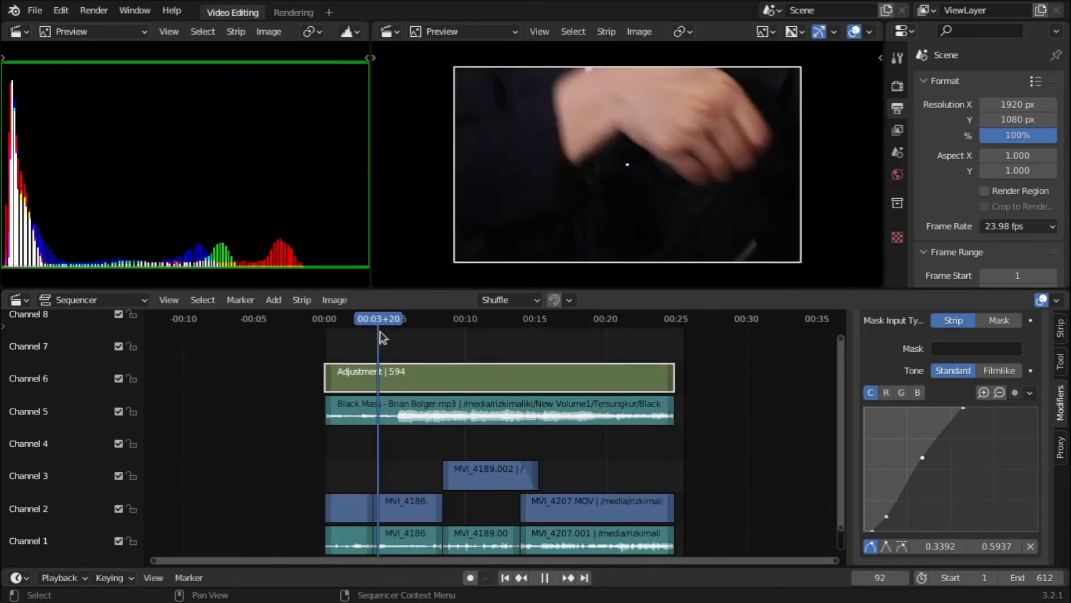
{"action": "left_click", "coordinate": [467, 340]}
{"action": "key", "text": "space"}
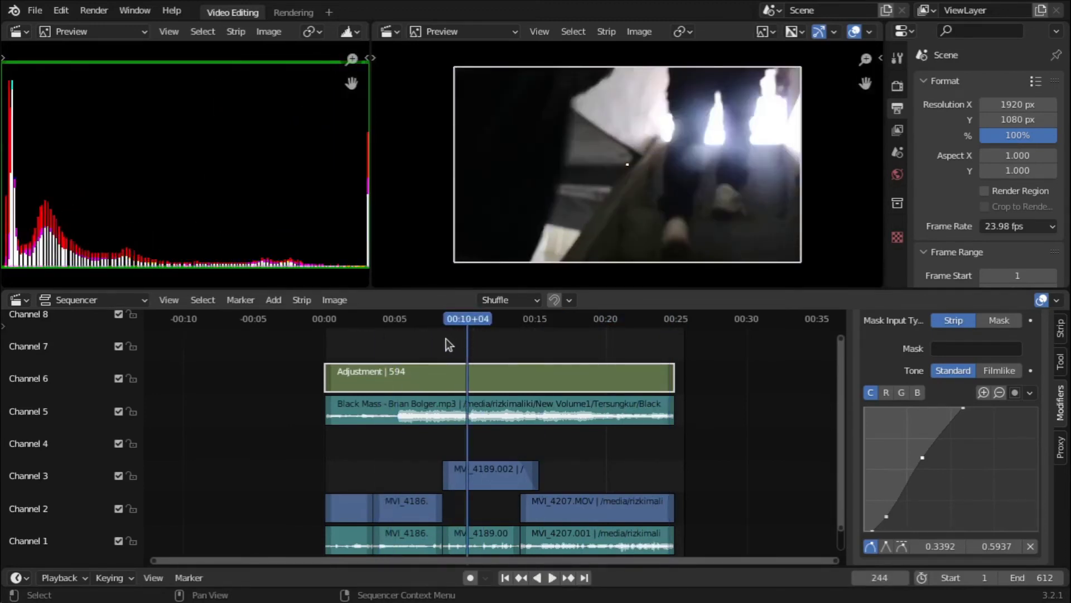
{"action": "left_click", "coordinate": [396, 338]}
{"action": "scroll", "coordinate": [994, 370], "scroll_direction": "up", "scroll_amount": 2}
{"action": "scroll", "coordinate": [941, 366], "scroll_direction": "up", "scroll_amount": 3}
Add a Color Balance modifier to the Adjustment strip
{"action": "left_click", "coordinate": [930, 364]}
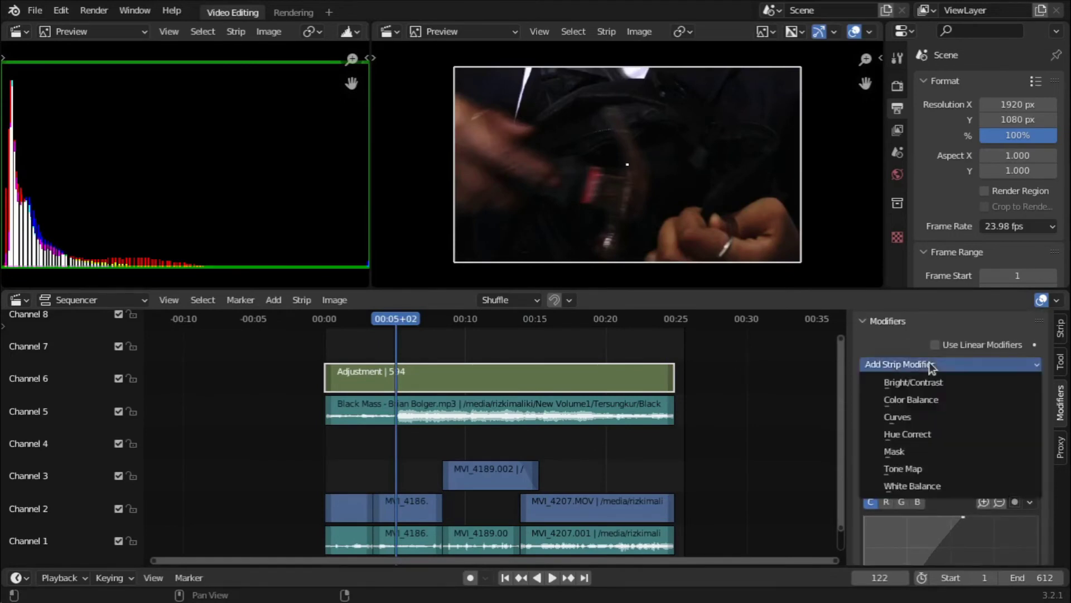
{"action": "left_click", "coordinate": [944, 402]}
{"action": "scroll", "coordinate": [899, 471], "scroll_direction": "down", "scroll_amount": 5}
{"action": "scroll", "coordinate": [899, 471], "scroll_direction": "down", "scroll_amount": 5}
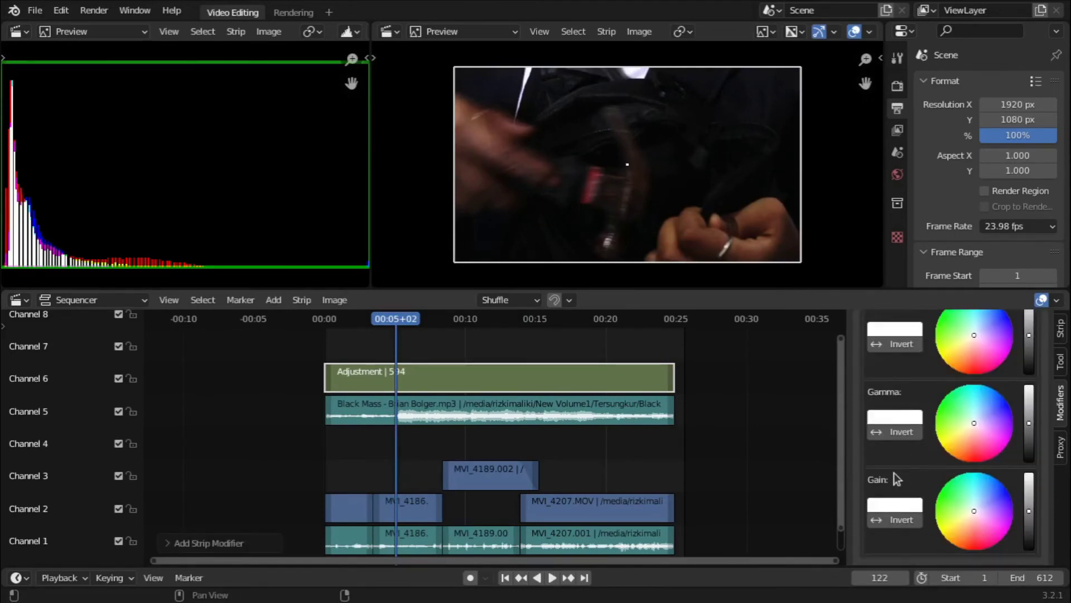
At frame 362, tint Lift toward red-blue, nudge Gamma, and push Gain pinkish
{"action": "left_click", "coordinate": [538, 322]}
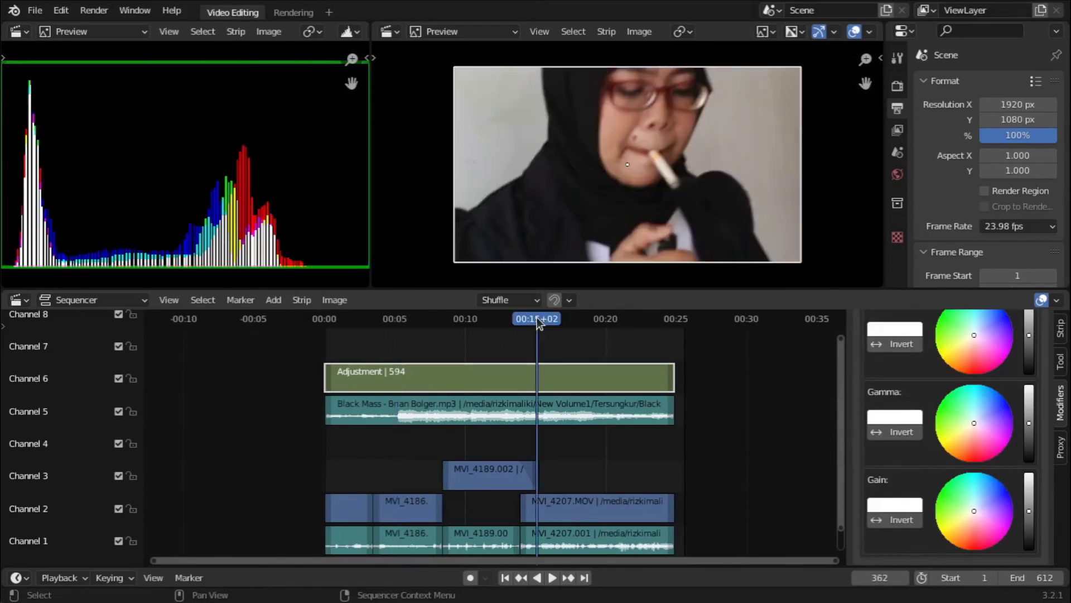
{"action": "left_click_drag", "start_coordinate": [974, 337], "coordinate": [977, 332]}
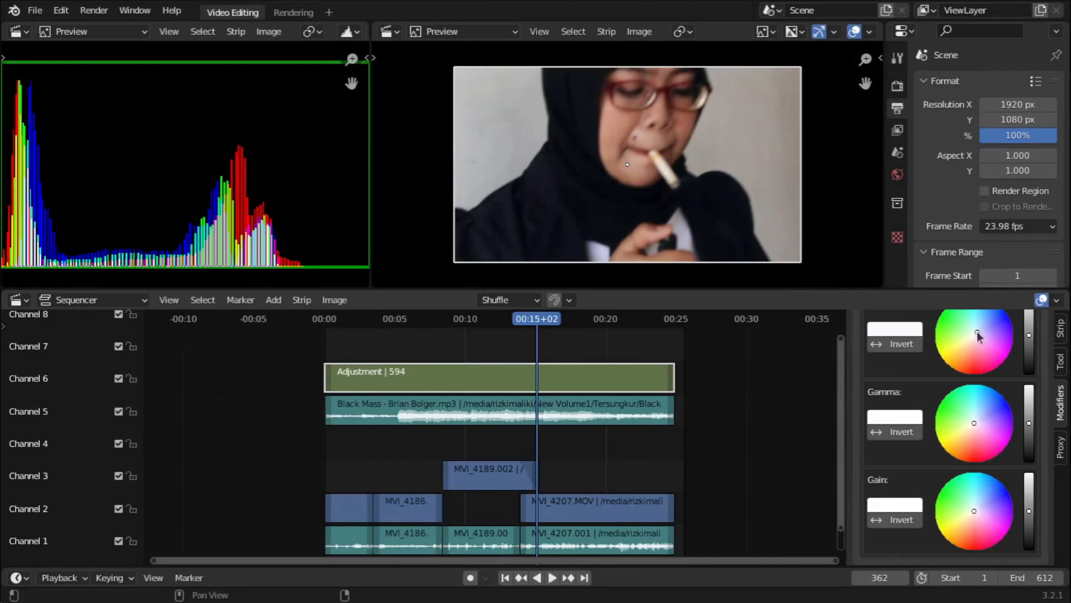
{"action": "left_click_drag", "start_coordinate": [973, 422], "coordinate": [969, 427]}
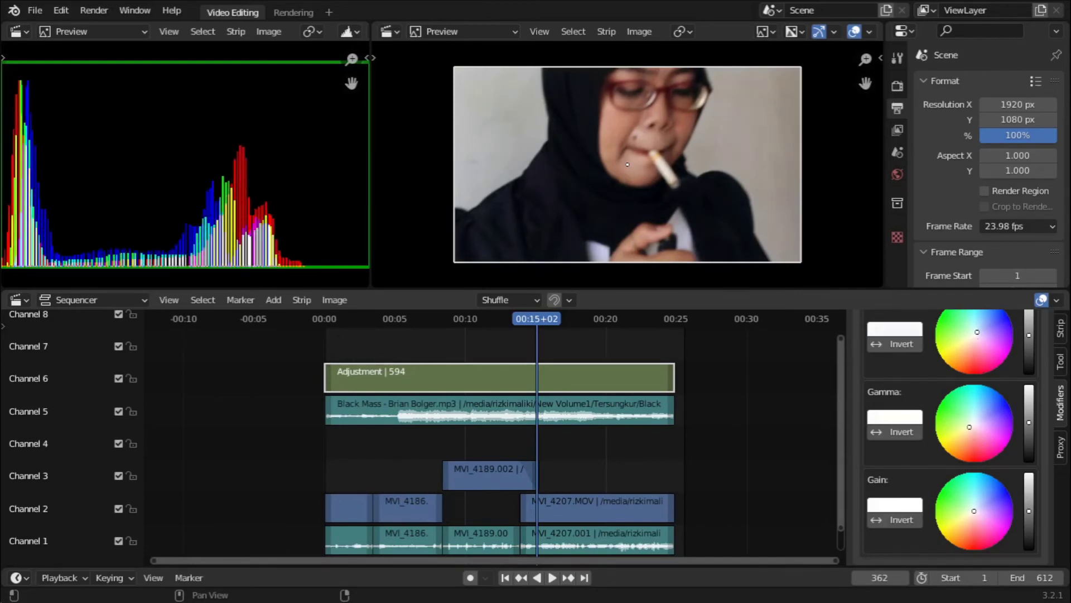
{"action": "left_click_drag", "start_coordinate": [973, 510], "coordinate": [981, 510]}
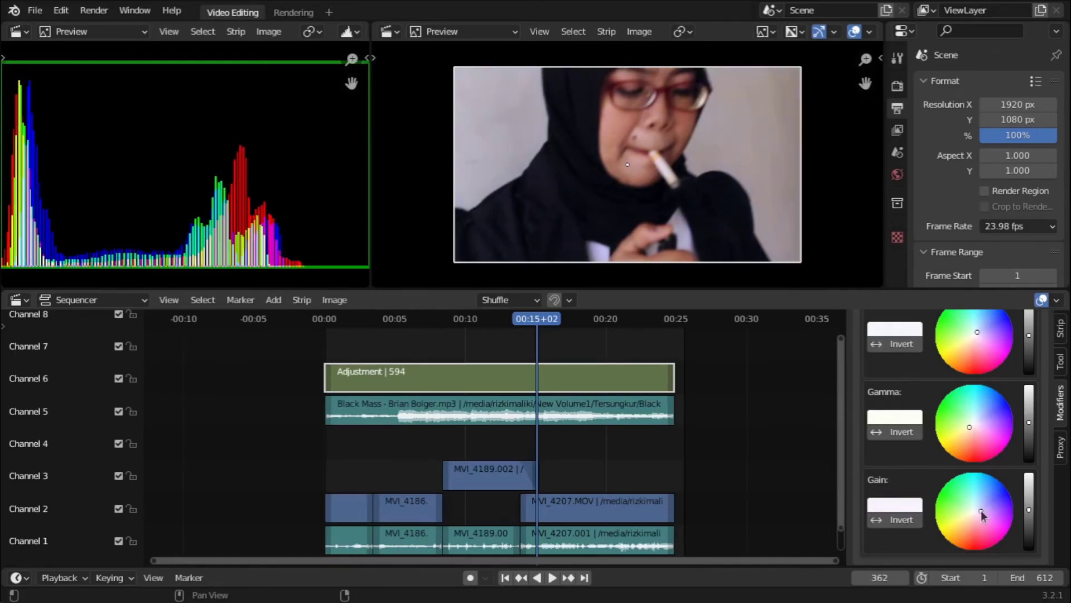
{"action": "left_click", "coordinate": [704, 432]}
{"action": "left_click", "coordinate": [578, 384]}
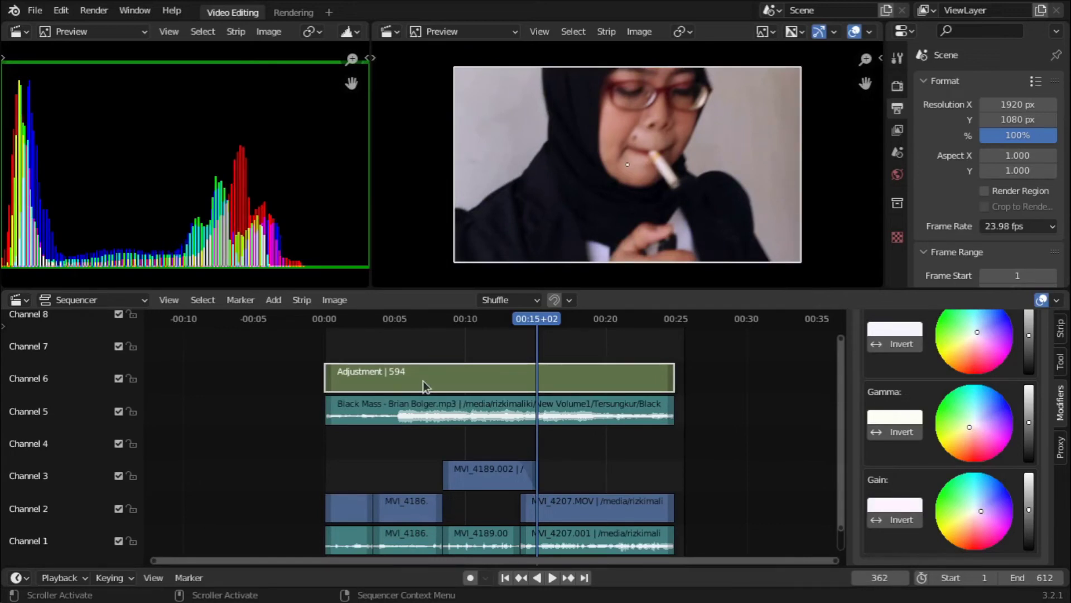
{"action": "key", "text": "h"}
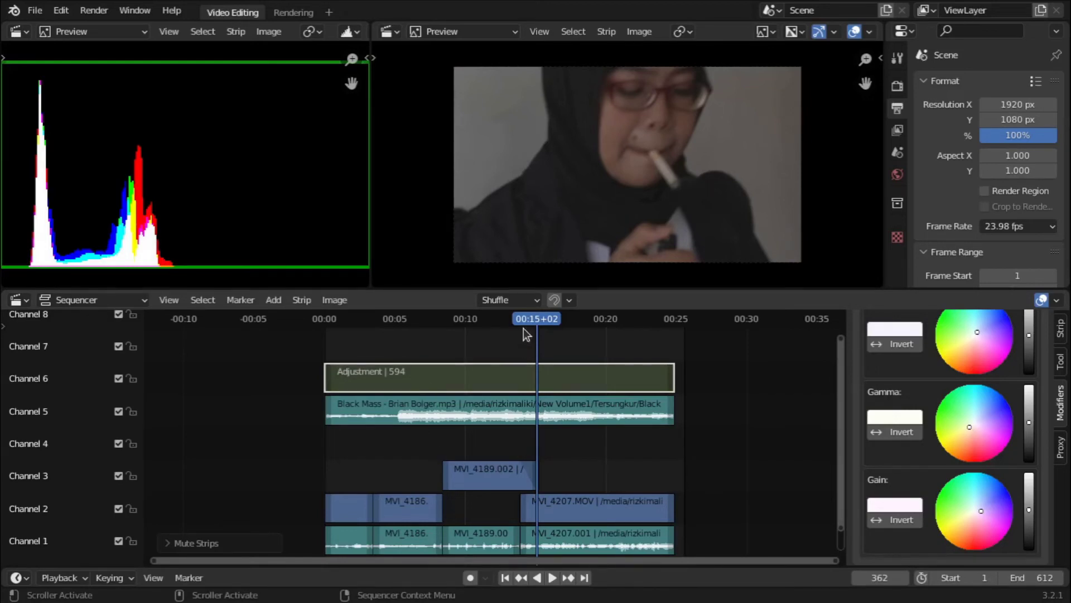
{"action": "left_click", "coordinate": [507, 319]}
{"action": "key", "text": "space"}
{"action": "mouse_move", "coordinate": [507, 319]}
{"action": "left_mouse_down"}
{"action": "mouse_move", "coordinate": [370, 336]}
{"action": "mouse_move", "coordinate": [421, 377]}
{"action": "left_mouse_up"}
{"action": "key", "text": "space"}
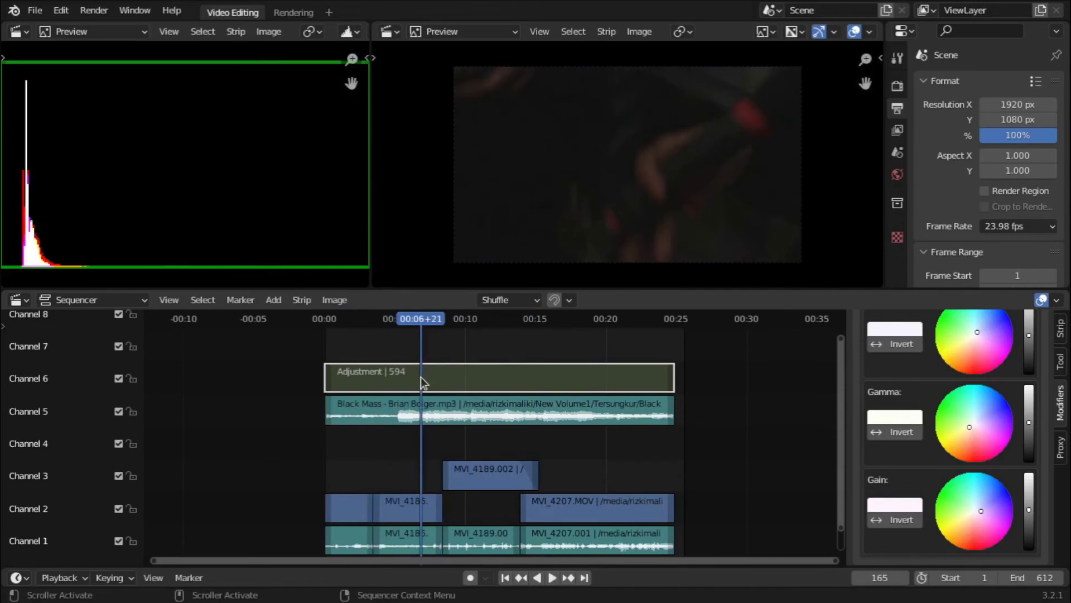
{"action": "left_click", "coordinate": [371, 325]}
{"action": "key", "text": "h"}
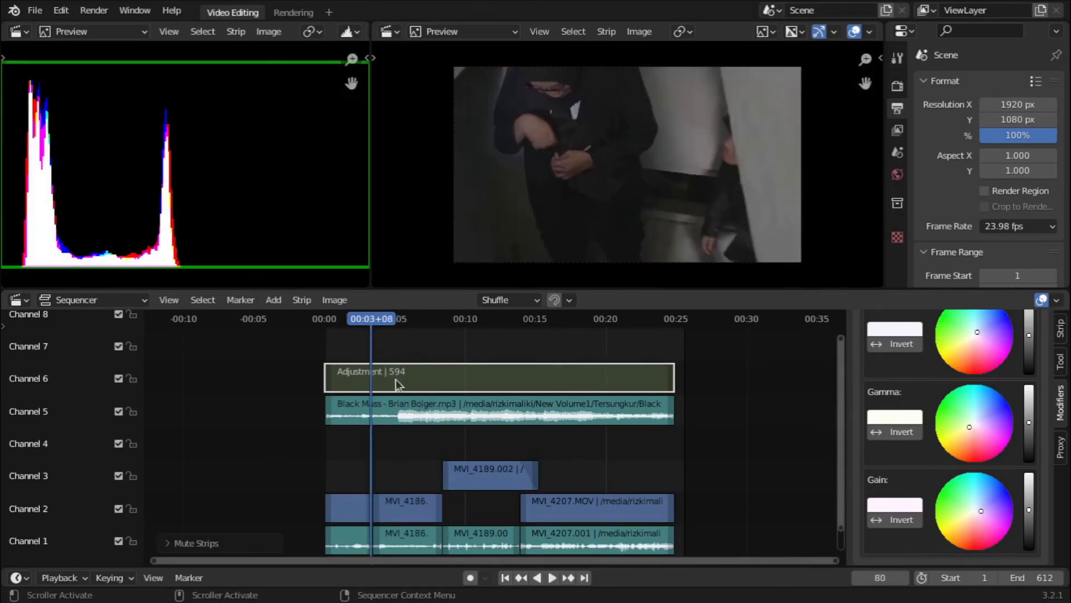
{"action": "left_click", "coordinate": [418, 349]}
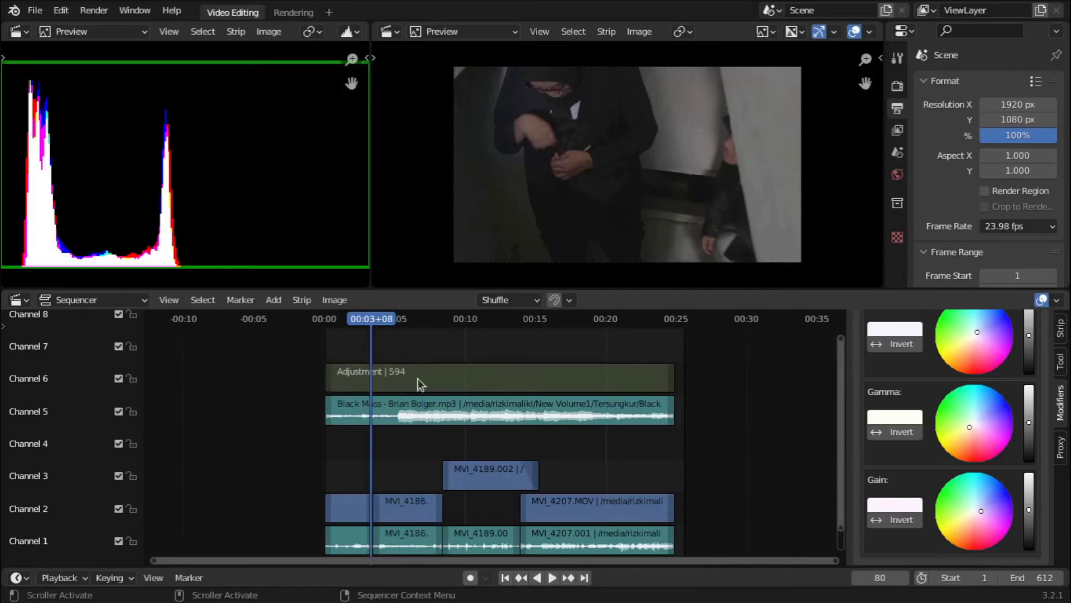
{"action": "left_click", "coordinate": [474, 390]}
{"action": "key", "text": "h"}
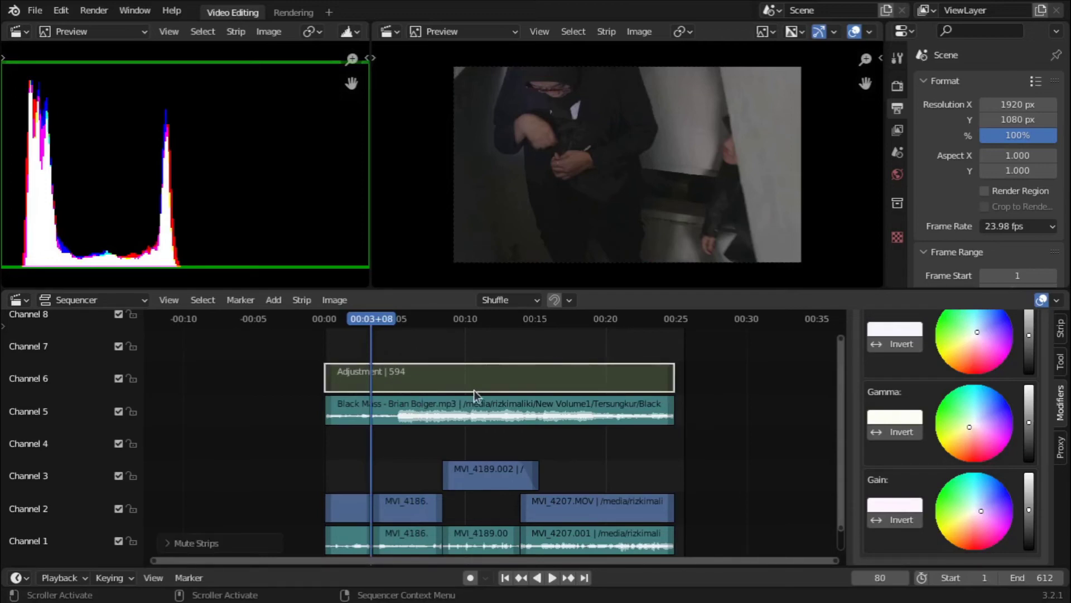
{"action": "right_click", "coordinate": [518, 379]}
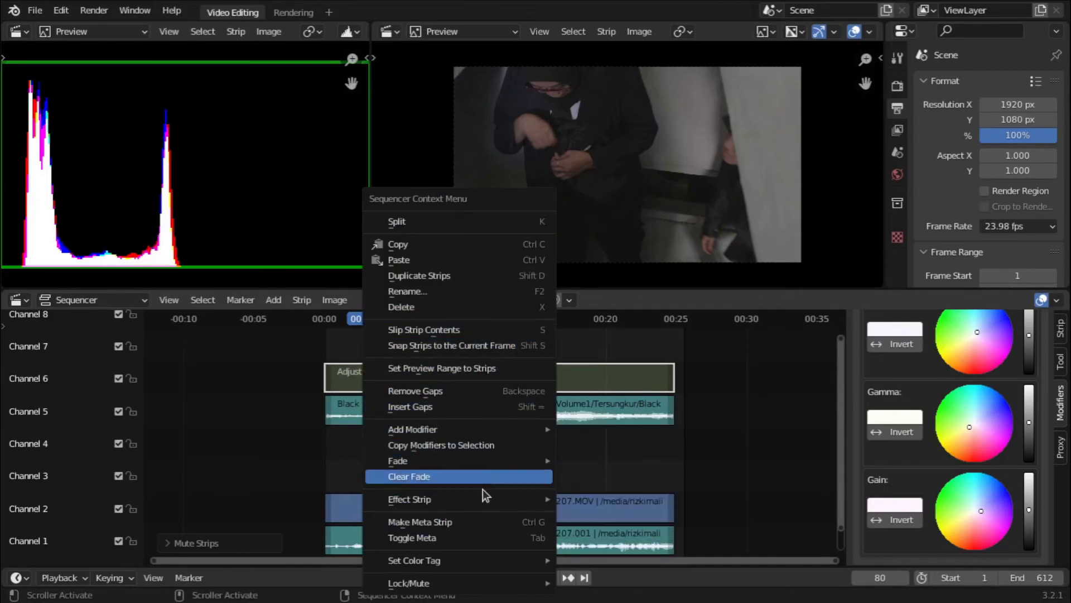
{"action": "mouse_move", "coordinate": [486, 572]}
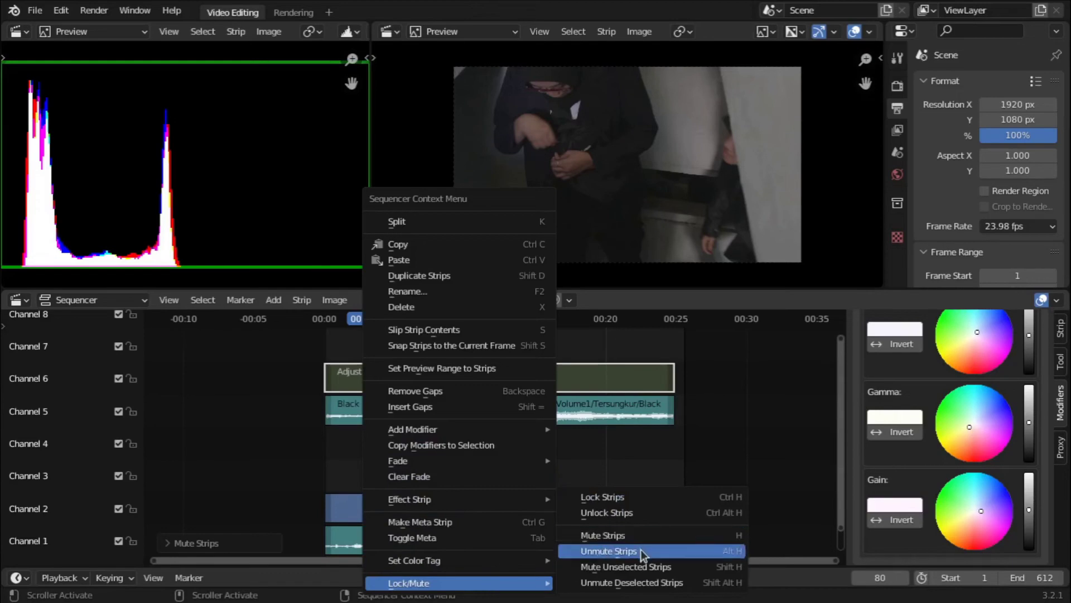
{"action": "left_click", "coordinate": [641, 550]}
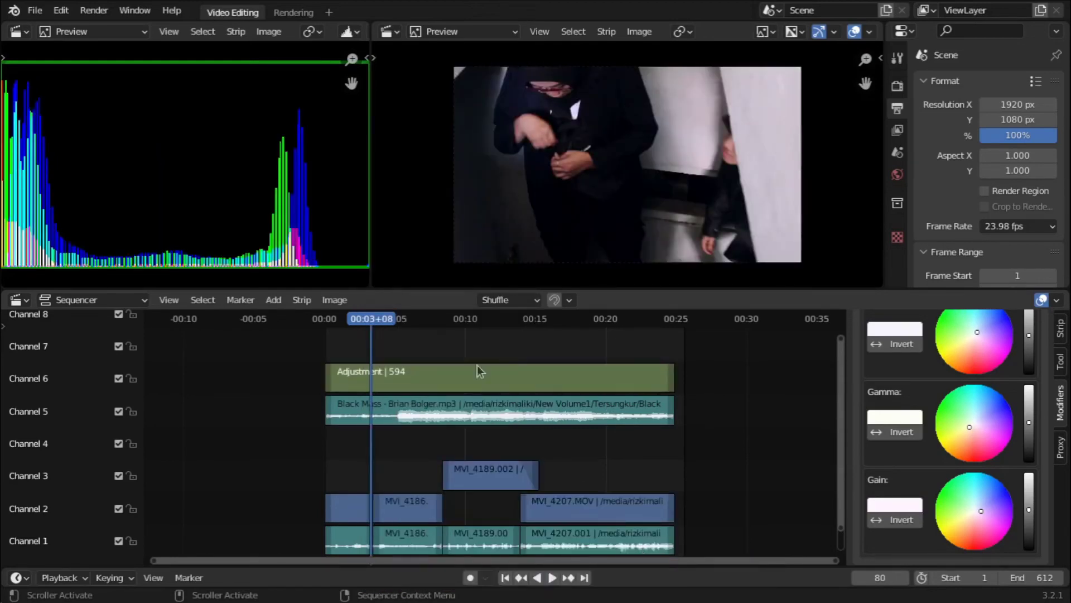
{"action": "key", "text": "h"}
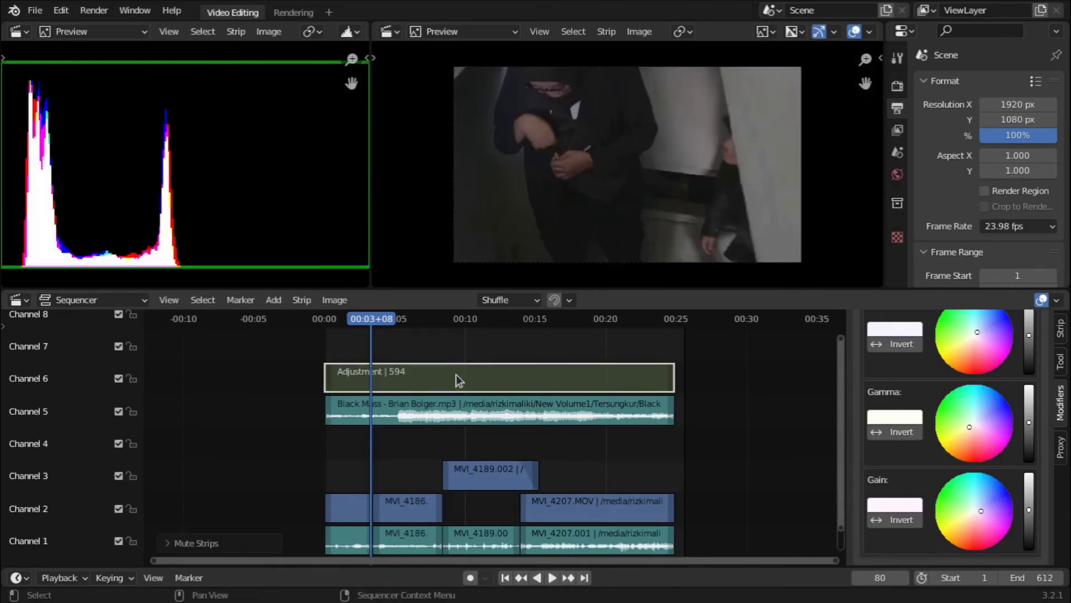
{"action": "key", "text": "alt+h"}
{"action": "key", "text": "h"}
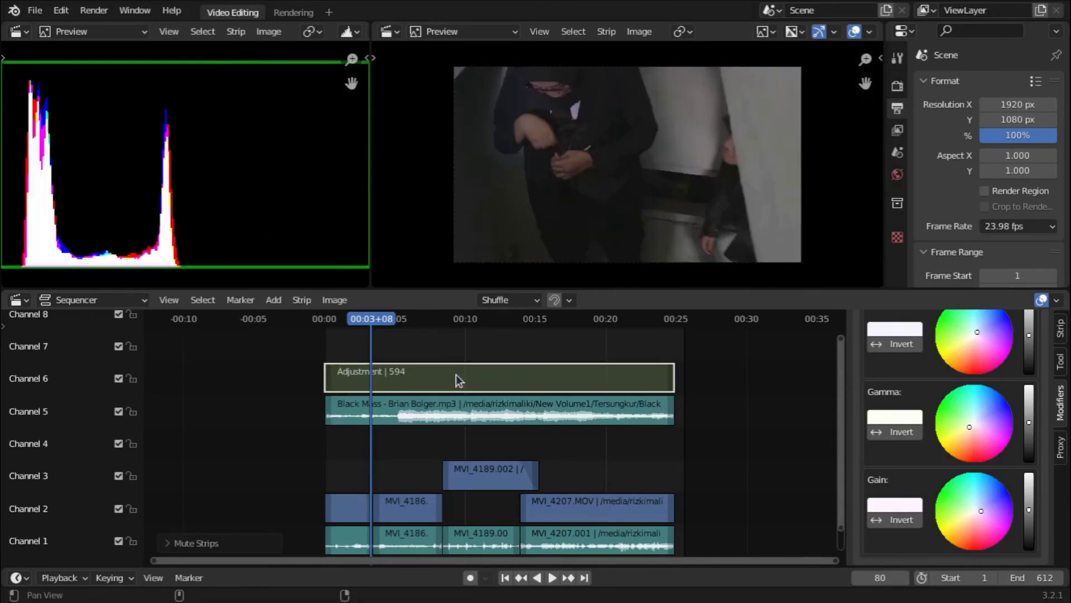
{"action": "key", "text": "alt+h"}
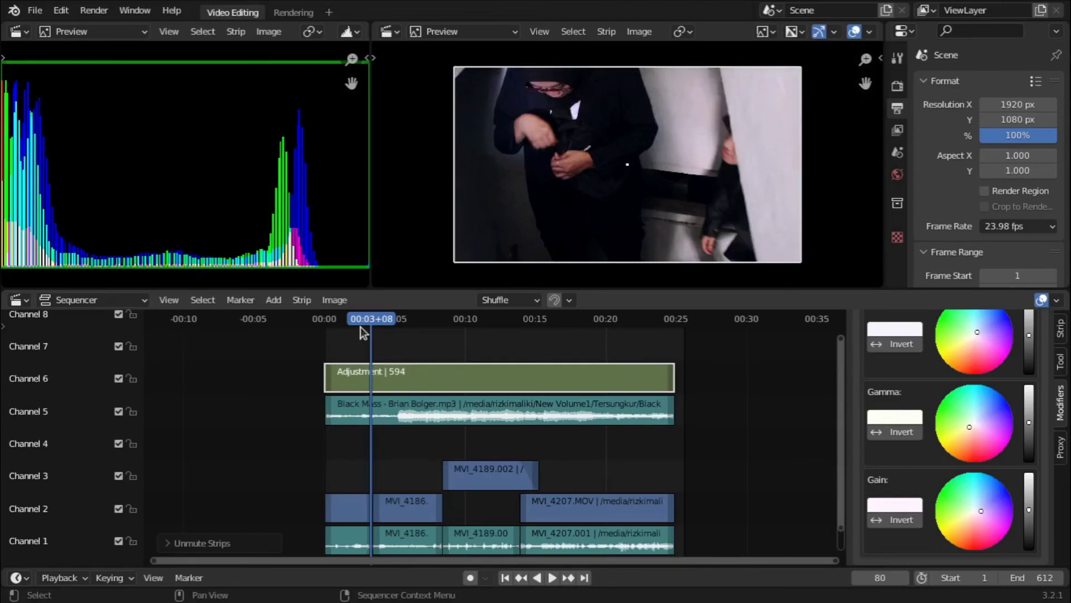
{"action": "left_click_drag", "start_coordinate": [359, 326], "coordinate": [411, 329]}
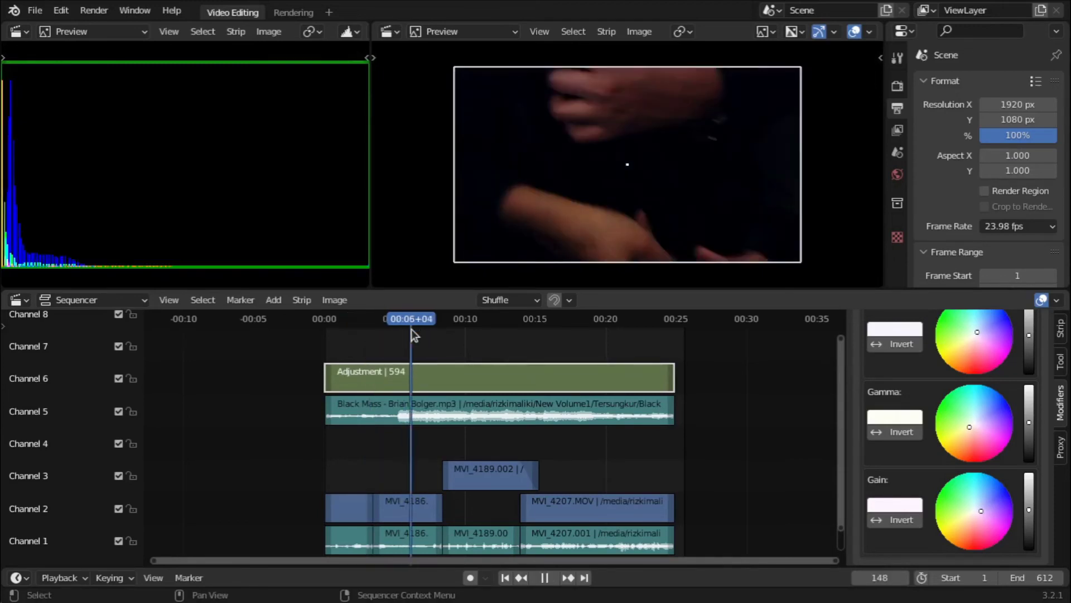
{"action": "left_click", "coordinate": [118, 377]}
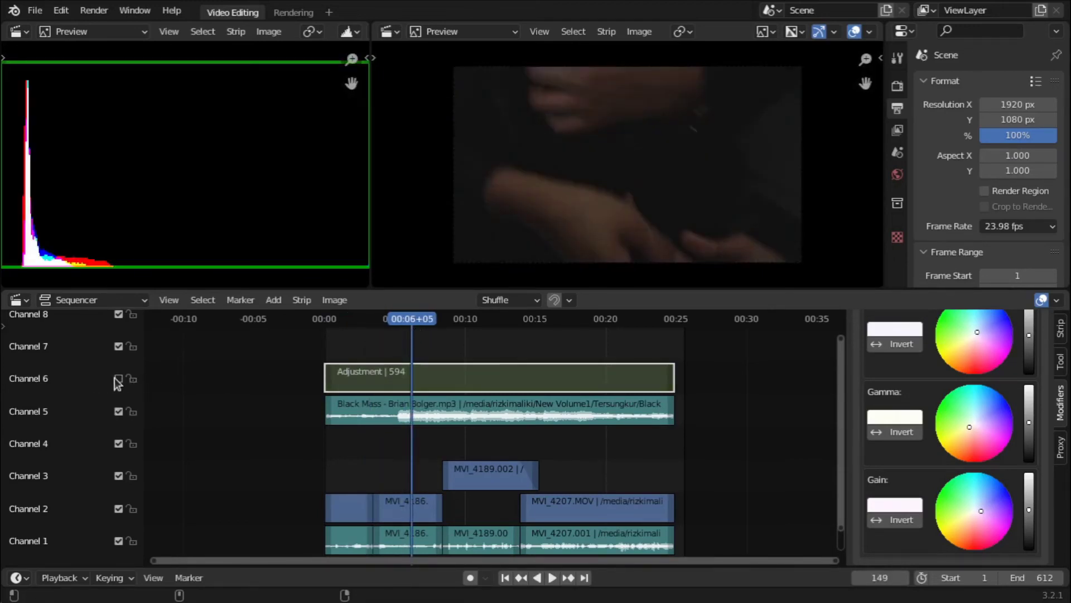
{"action": "left_click", "coordinate": [118, 380]}
{"action": "left_click", "coordinate": [118, 380]}
{"action": "left_click", "coordinate": [118, 379]}
{"action": "left_click", "coordinate": [117, 380]}
{"action": "left_click", "coordinate": [117, 380]}
{"action": "left_click", "coordinate": [123, 381]}
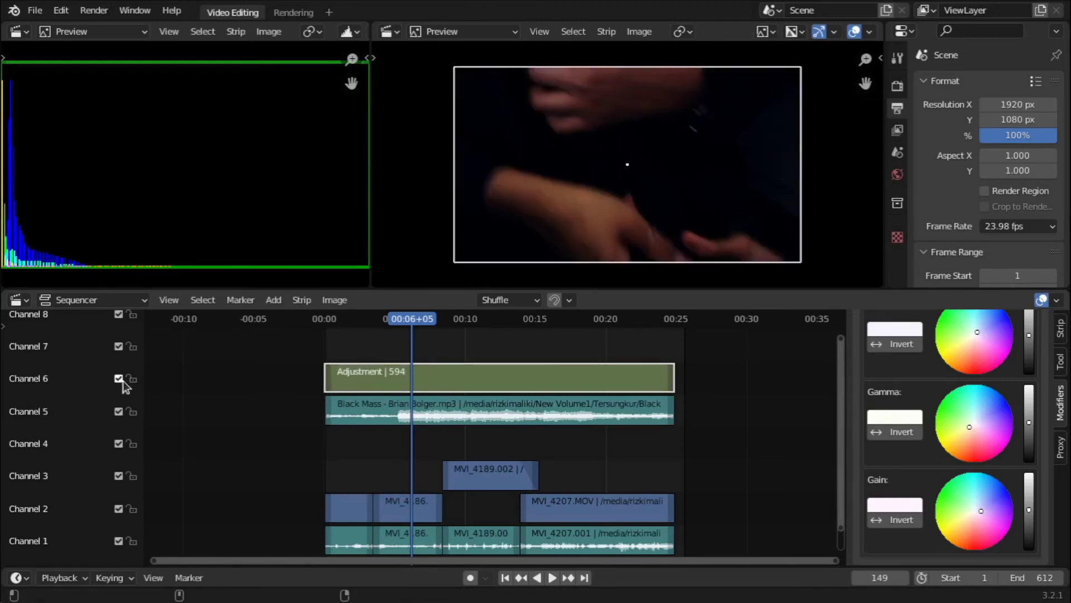
{"action": "left_click", "coordinate": [118, 509]}
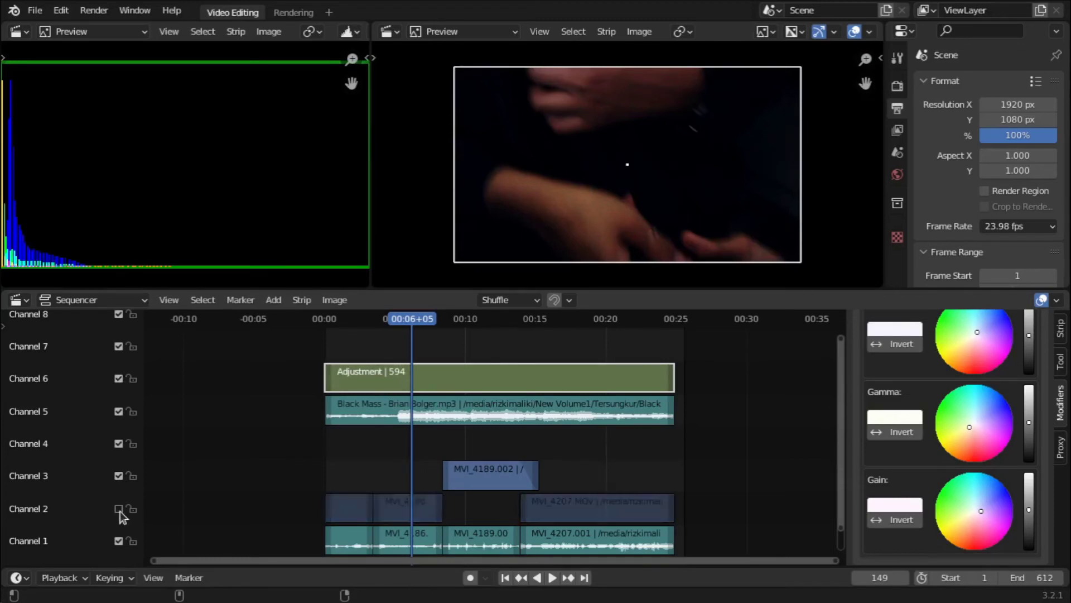
{"action": "left_click", "coordinate": [119, 509]}
{"action": "left_click", "coordinate": [547, 484]}
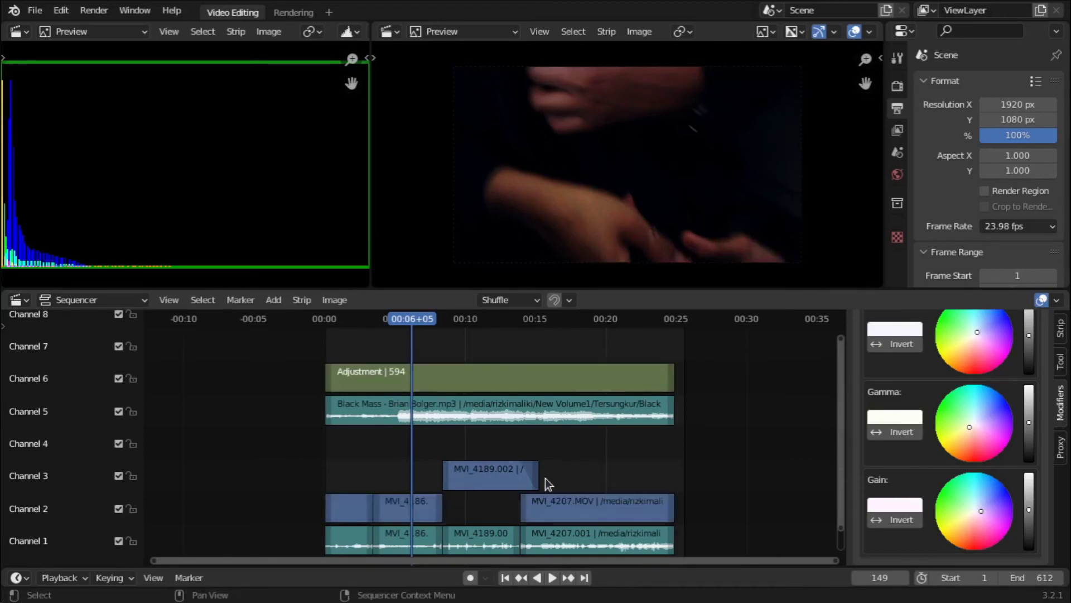
{"action": "left_click_drag", "start_coordinate": [566, 383], "coordinate": [597, 389]}
Mute the Adjustment strip with H, then play MVI_4207.MOV and stop at frame 412
{"action": "key", "text": "h"}
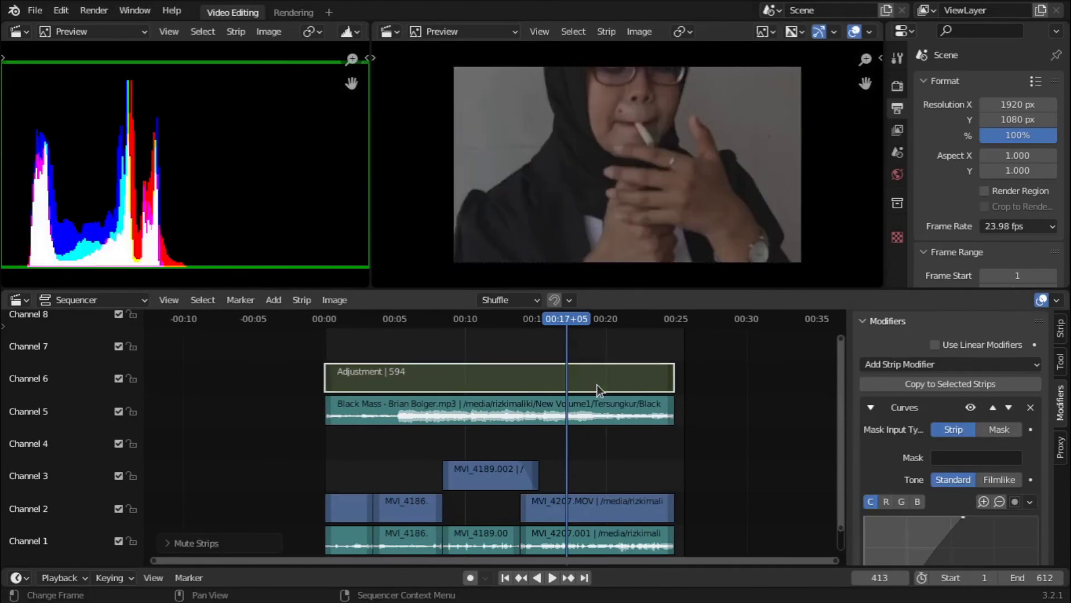
{"action": "left_click", "coordinate": [569, 496]}
{"action": "key", "text": "space"}
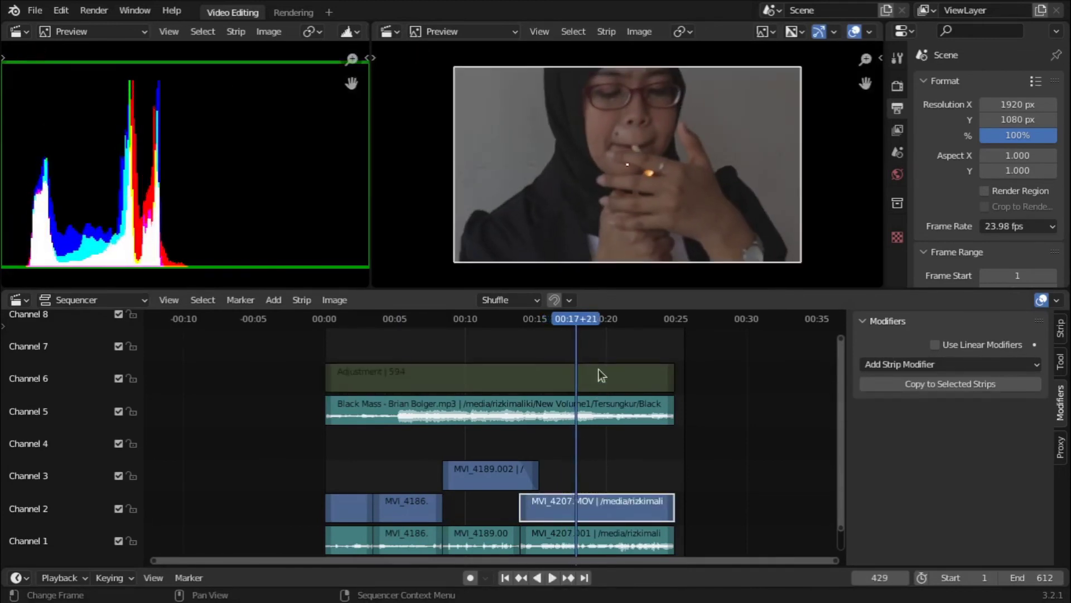
{"action": "left_click", "coordinate": [564, 322]}
{"action": "left_click_drag", "start_coordinate": [564, 323], "coordinate": [566, 327]}
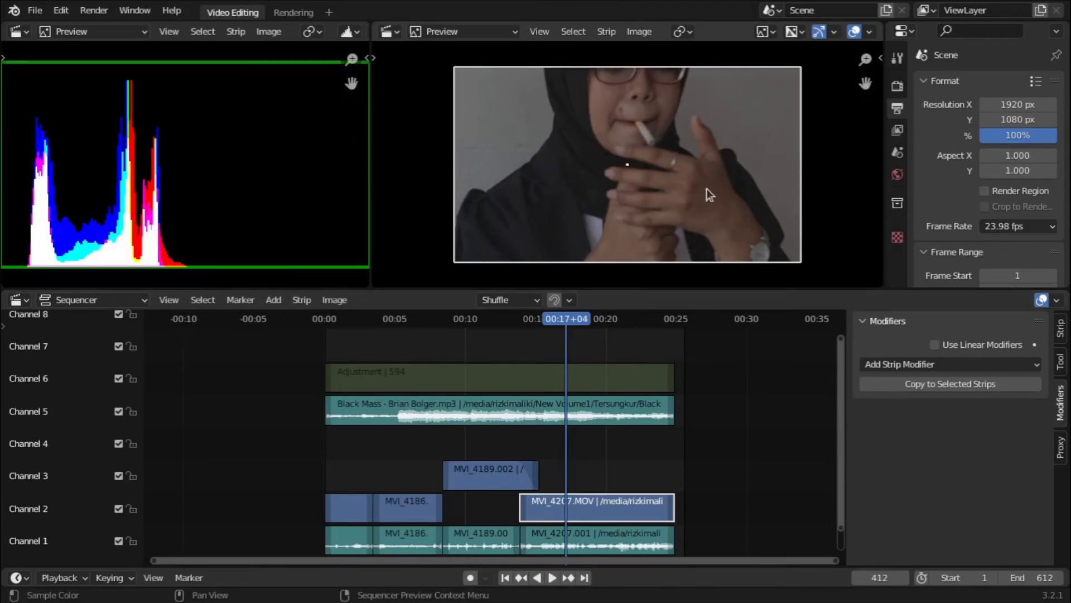
{"action": "left_click", "coordinate": [660, 405]}
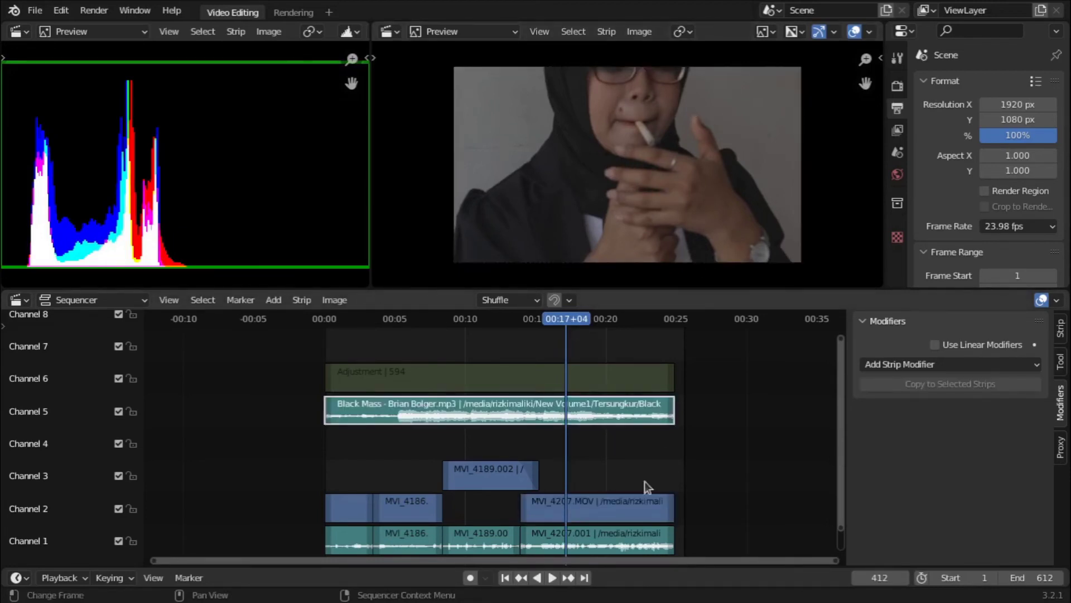
{"action": "left_click", "coordinate": [631, 519]}
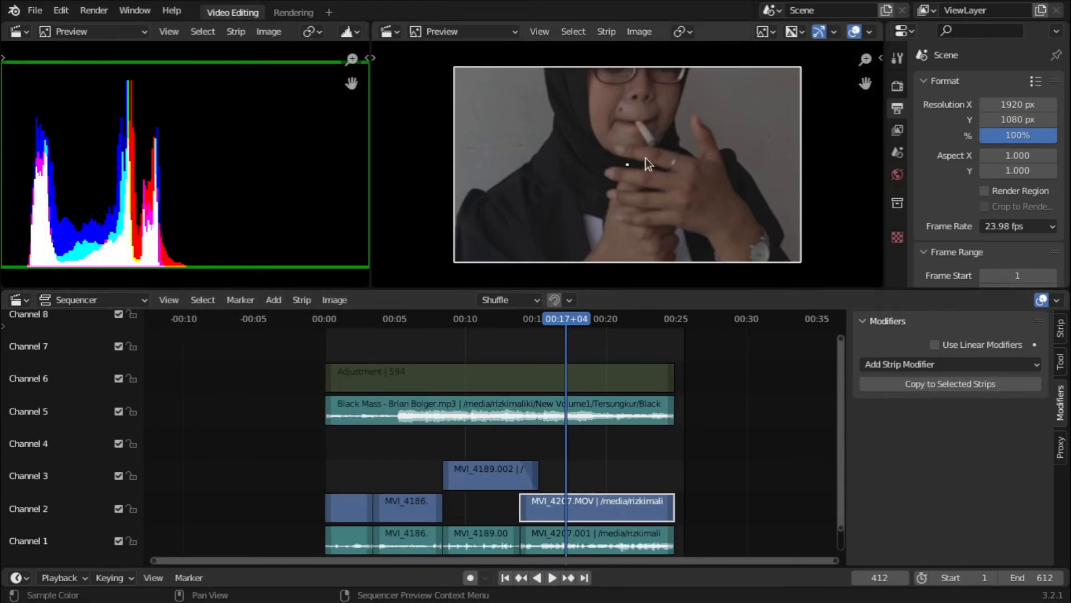
Scale, shift left and tilt the MVI_4207.MOV image directly in the preview
{"action": "key", "text": "s"}
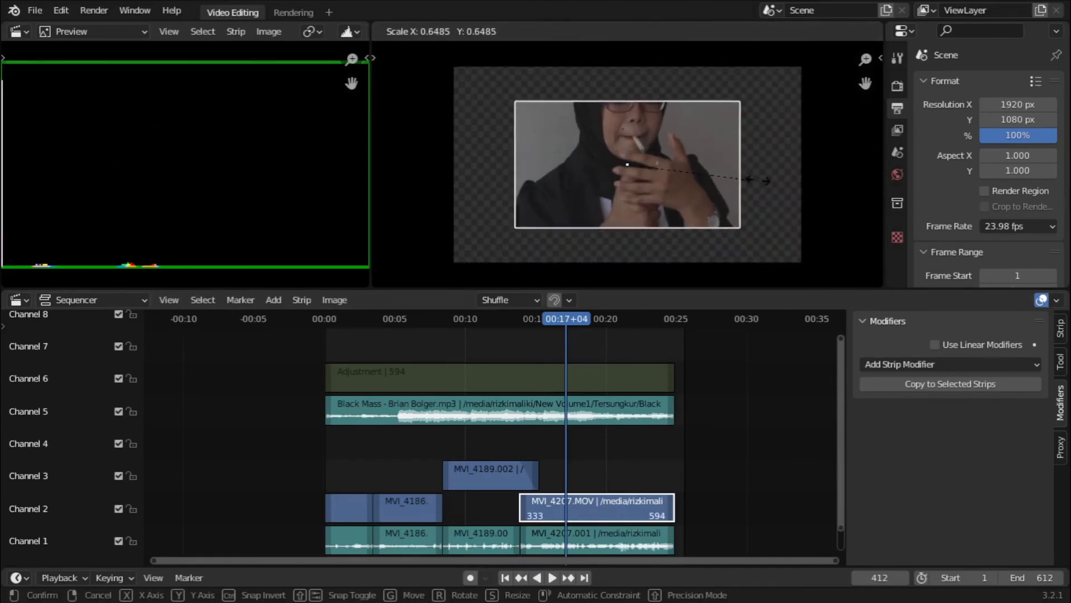
{"action": "left_click", "coordinate": [763, 180]}
{"action": "key", "text": "g"}
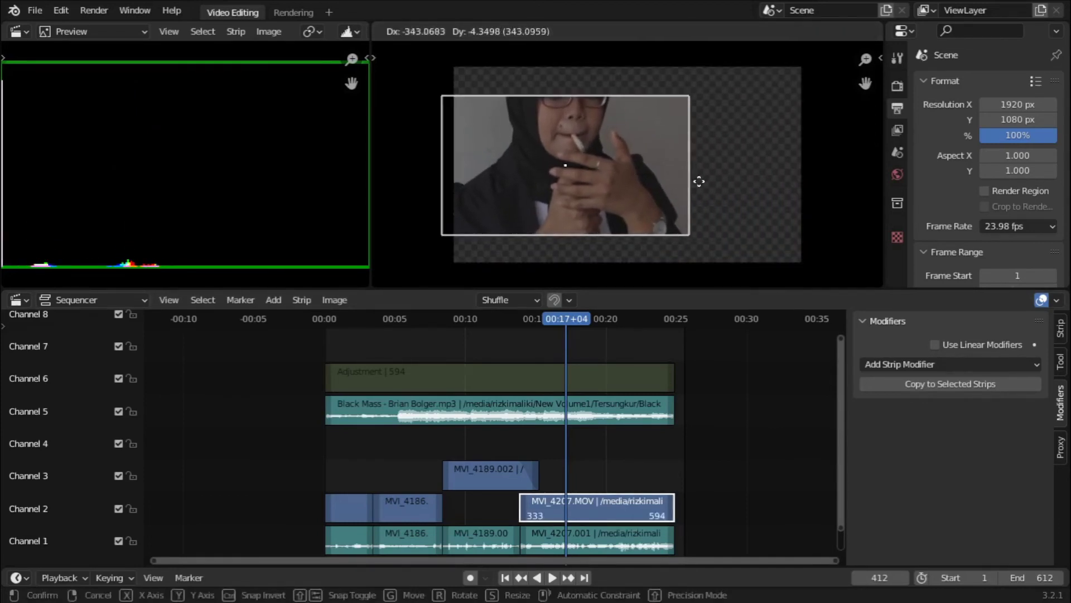
{"action": "left_click", "coordinate": [695, 181]}
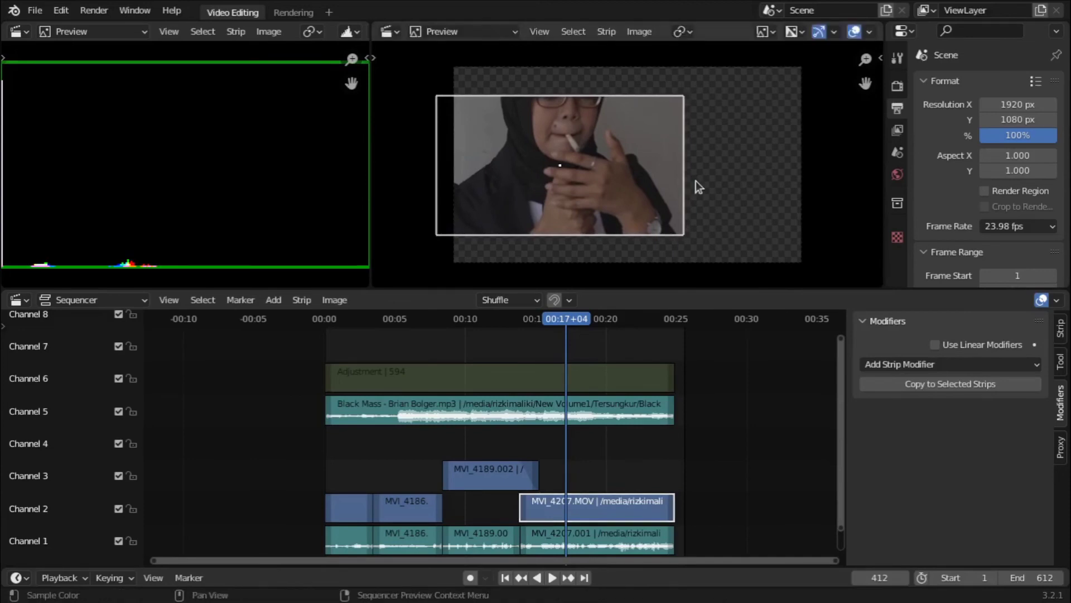
{"action": "key", "text": "r"}
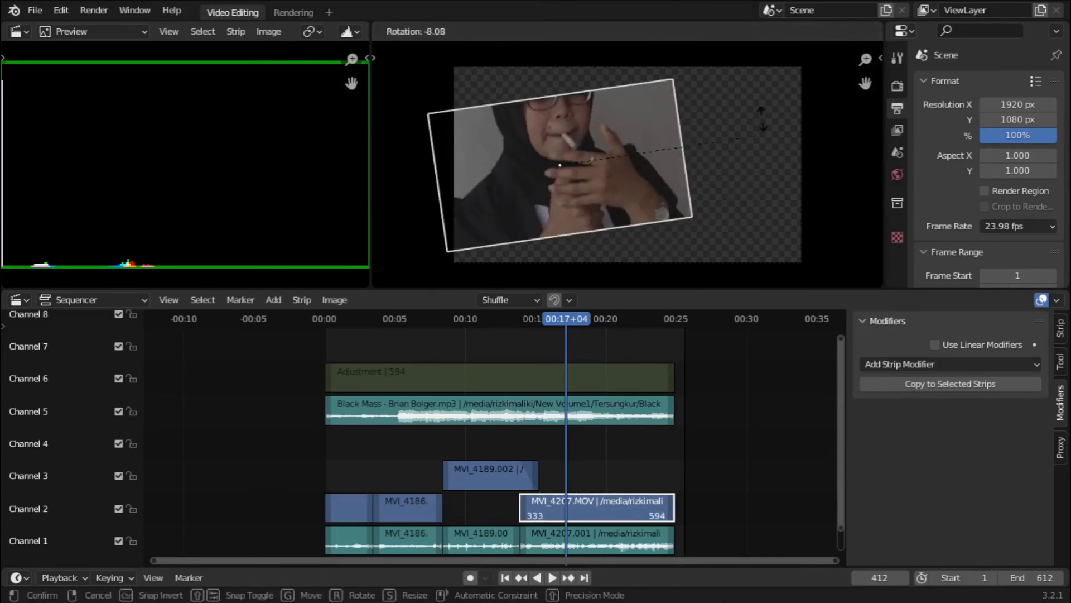
{"action": "left_click", "coordinate": [766, 102]}
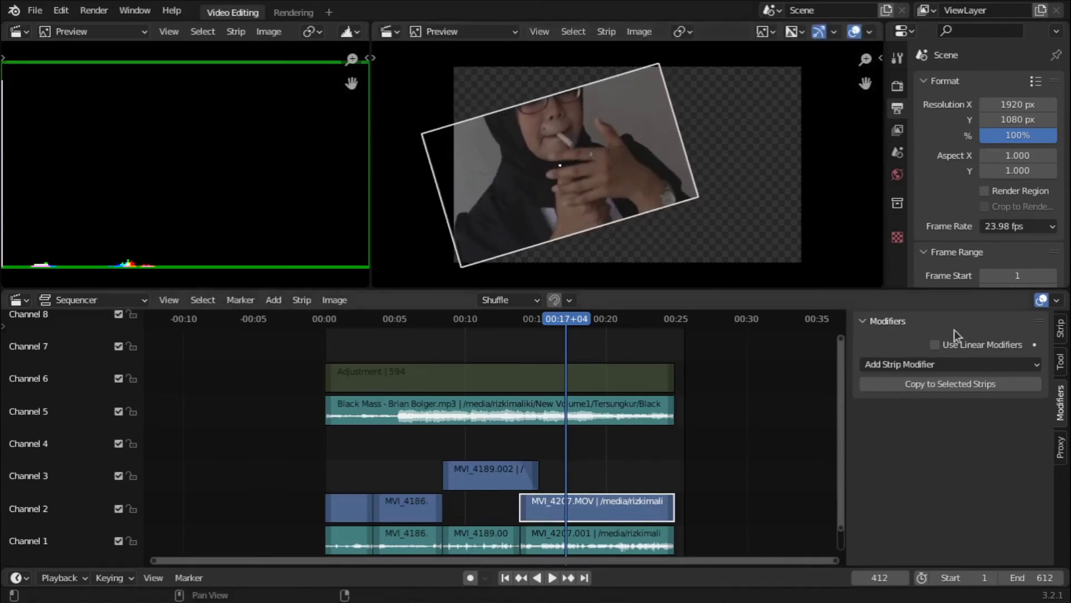
In the Transform panel set Rotation to 13.9° and Position X to -214.467, keeping Scale X at 0.713
{"action": "left_click", "coordinate": [1059, 335]}
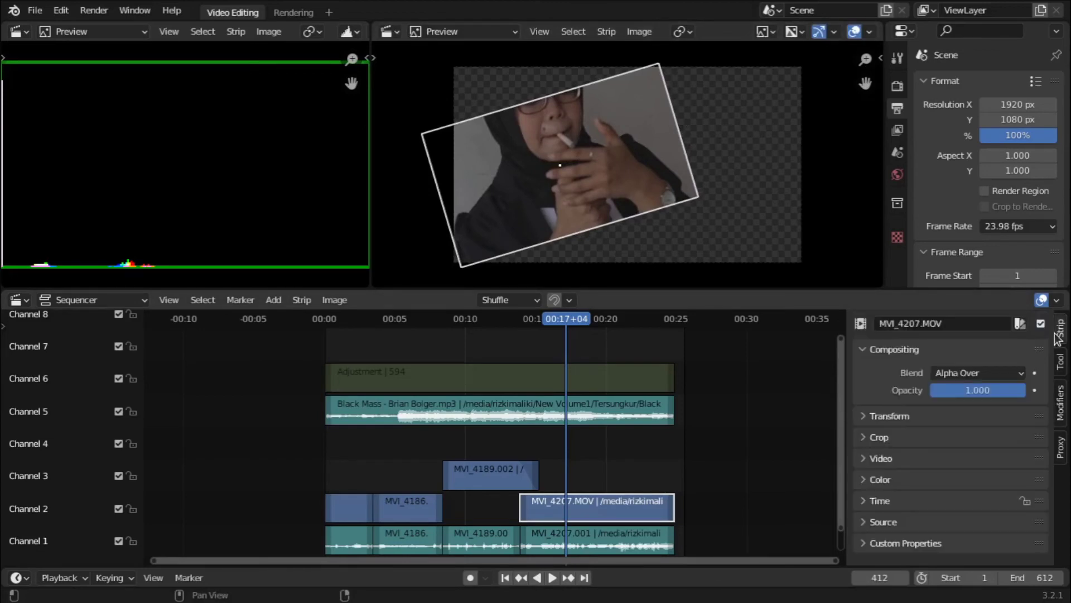
{"action": "left_click", "coordinate": [890, 419]}
{"action": "scroll", "coordinate": [901, 486], "scroll_direction": "down", "scroll_amount": 3}
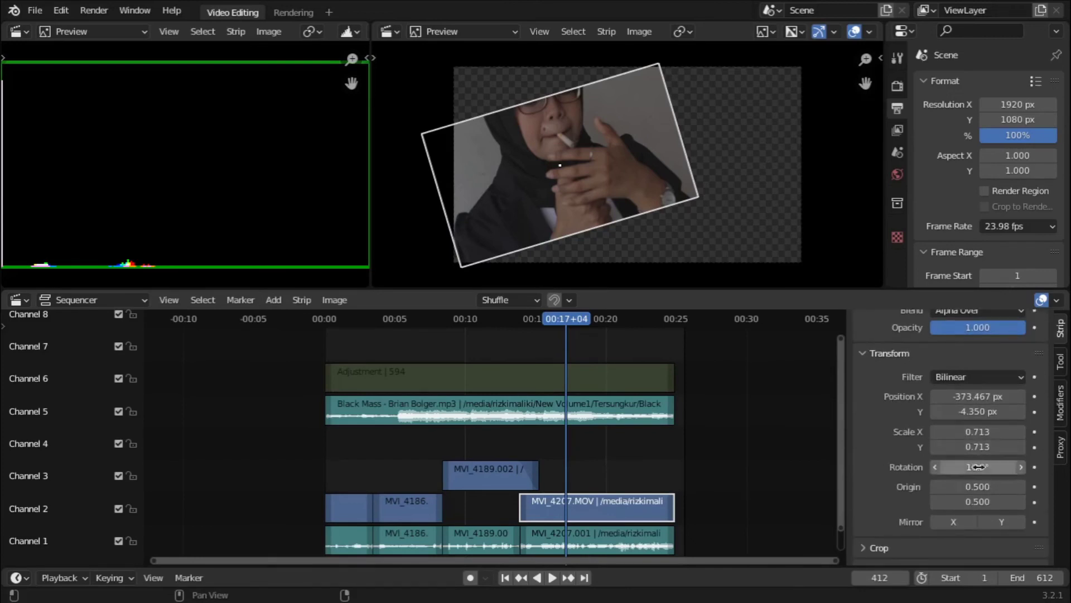
{"action": "left_click_drag", "start_coordinate": [976, 467], "coordinate": [957, 466]}
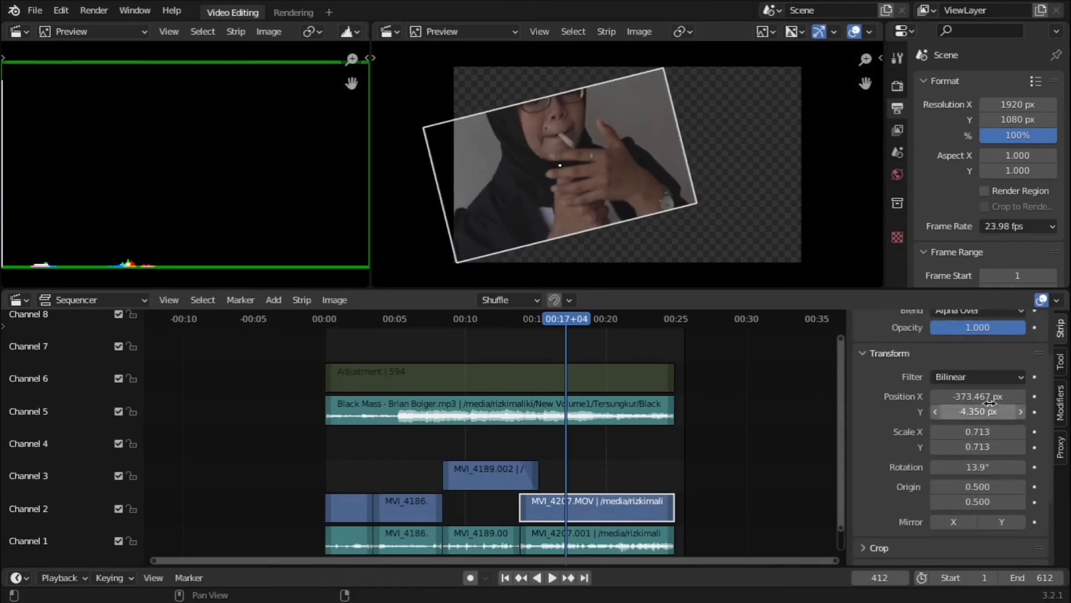
{"action": "left_click_drag", "start_coordinate": [989, 397], "coordinate": [1033, 398]}
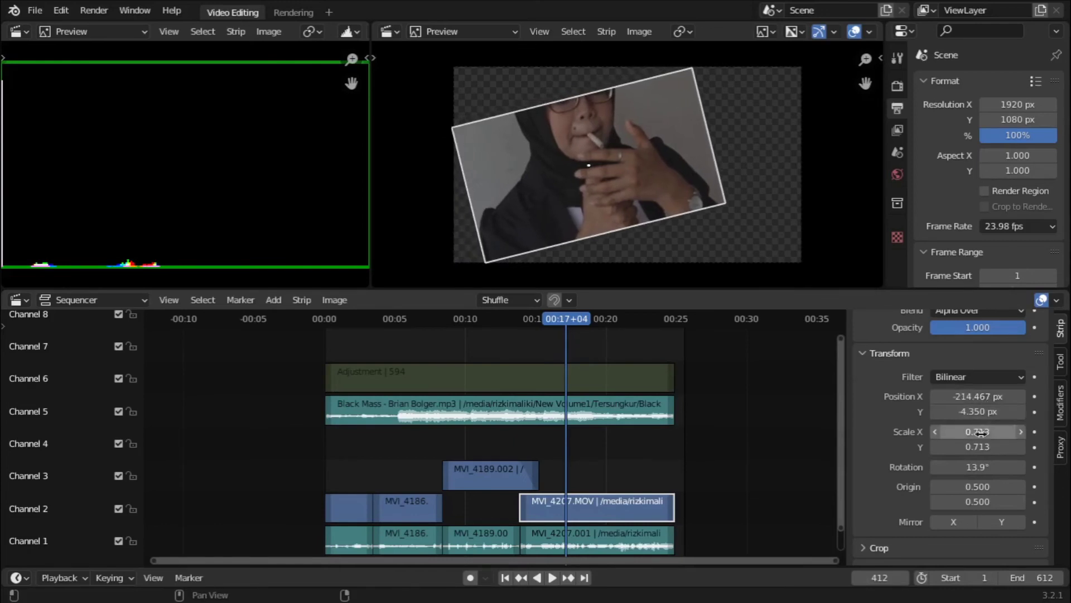
{"action": "mouse_move", "coordinate": [980, 433]}
{"action": "left_mouse_down"}
{"action": "mouse_move", "coordinate": [948, 432]}
{"action": "mouse_move", "coordinate": [982, 432]}
{"action": "left_mouse_up"}
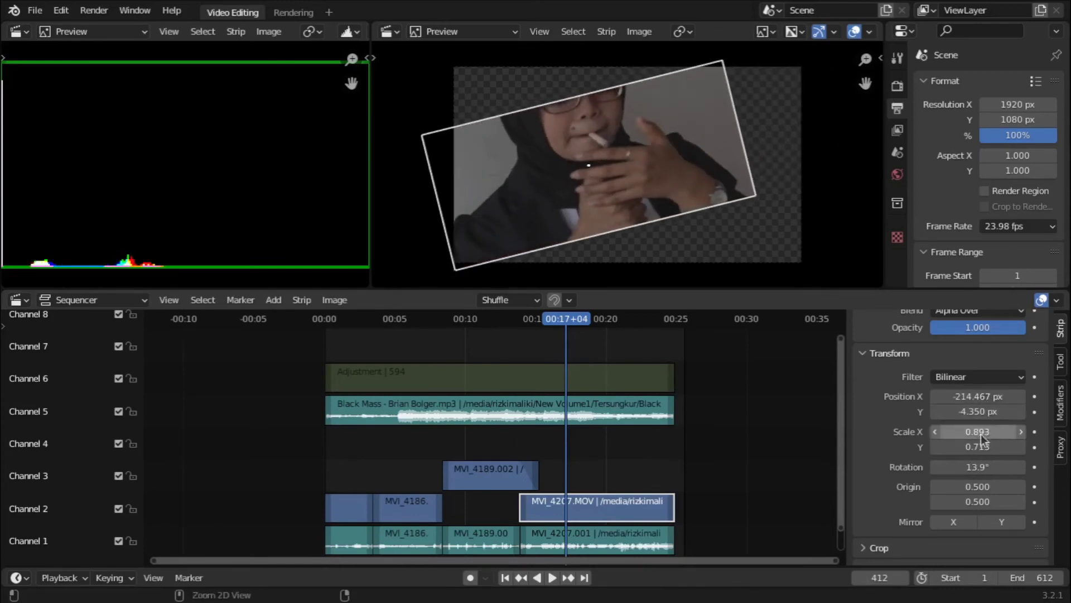
{"action": "key", "text": "Escape"}
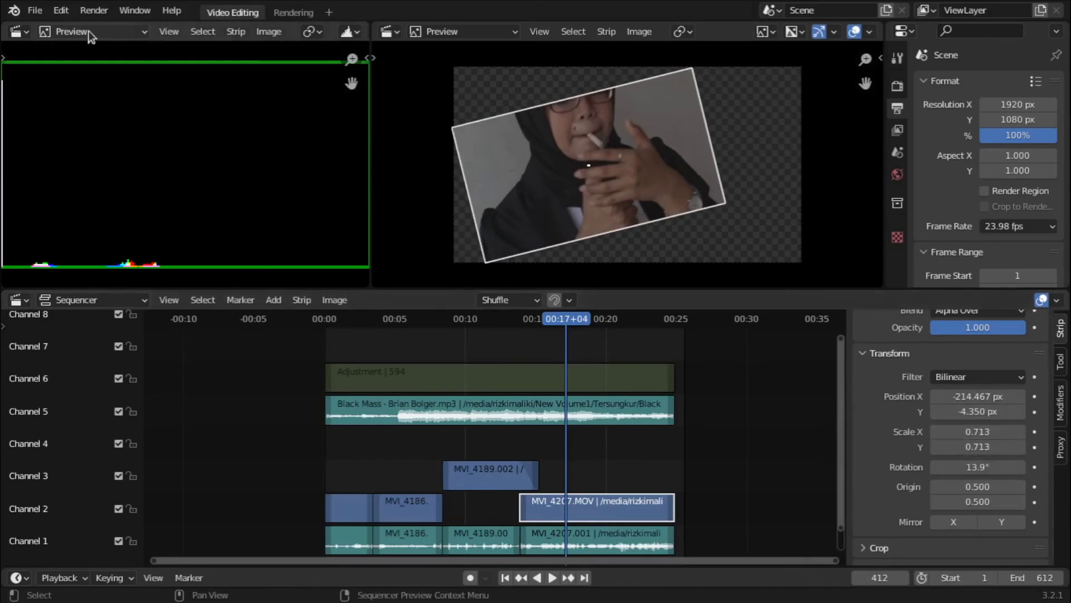
Switch the left Preview editor to a Dope Sheet with no keyframes selected
{"action": "left_click", "coordinate": [21, 29]}
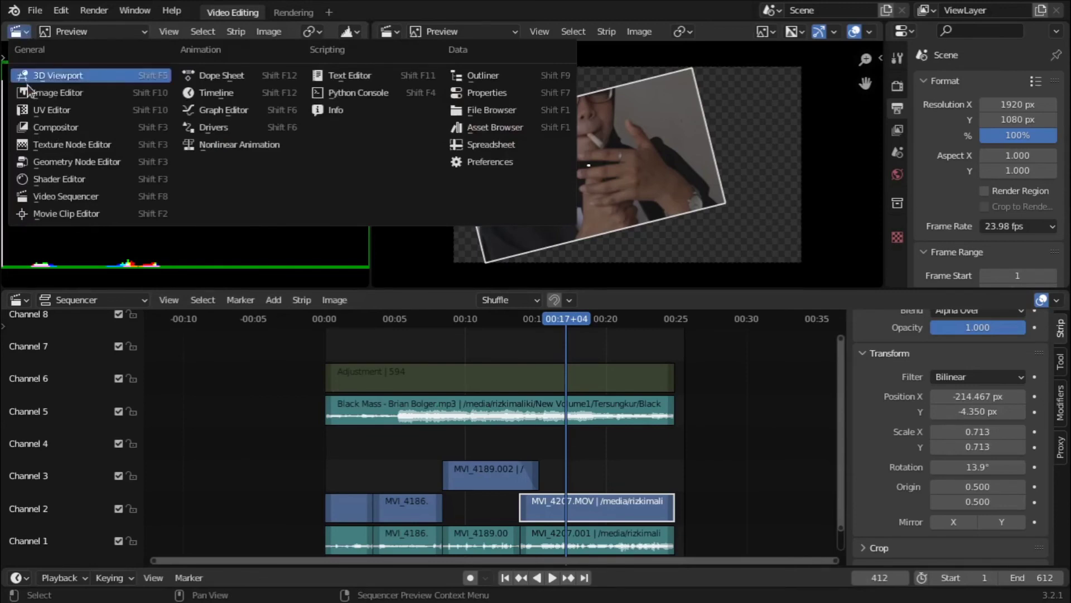
{"action": "left_click", "coordinate": [253, 74]}
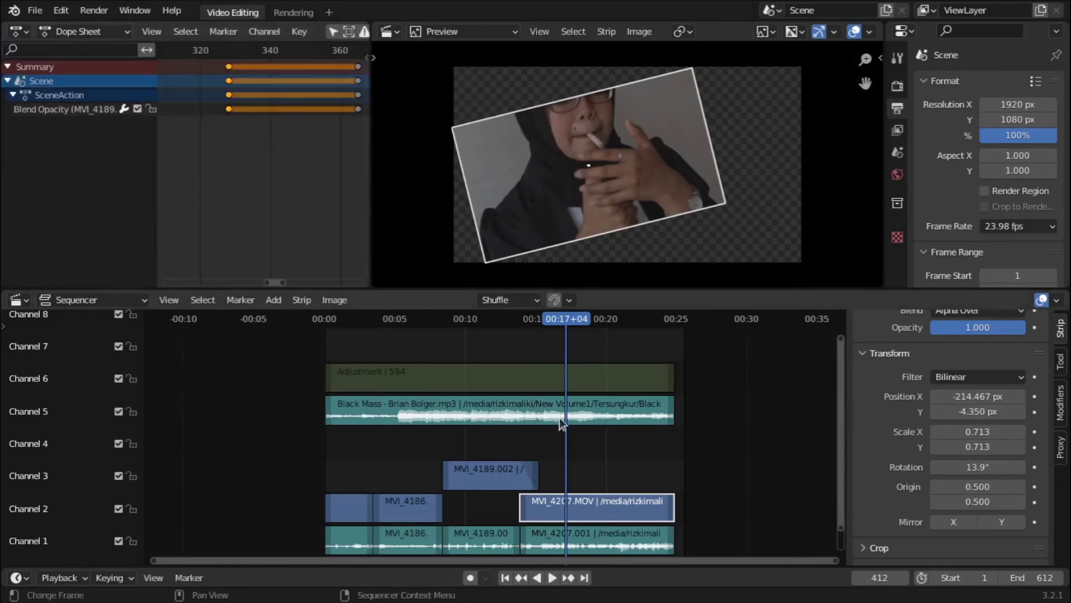
{"action": "left_click", "coordinate": [320, 226]}
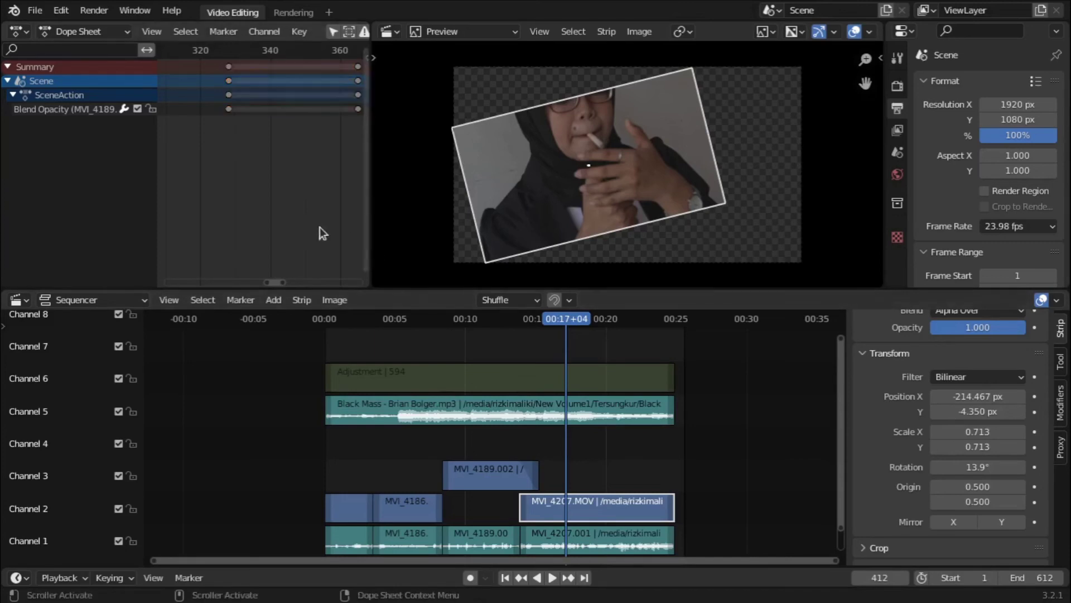
Select the Adjustment strip, undo twice, and lift MVI_4207.MOV to Channel 4
{"action": "left_click", "coordinate": [602, 380]}
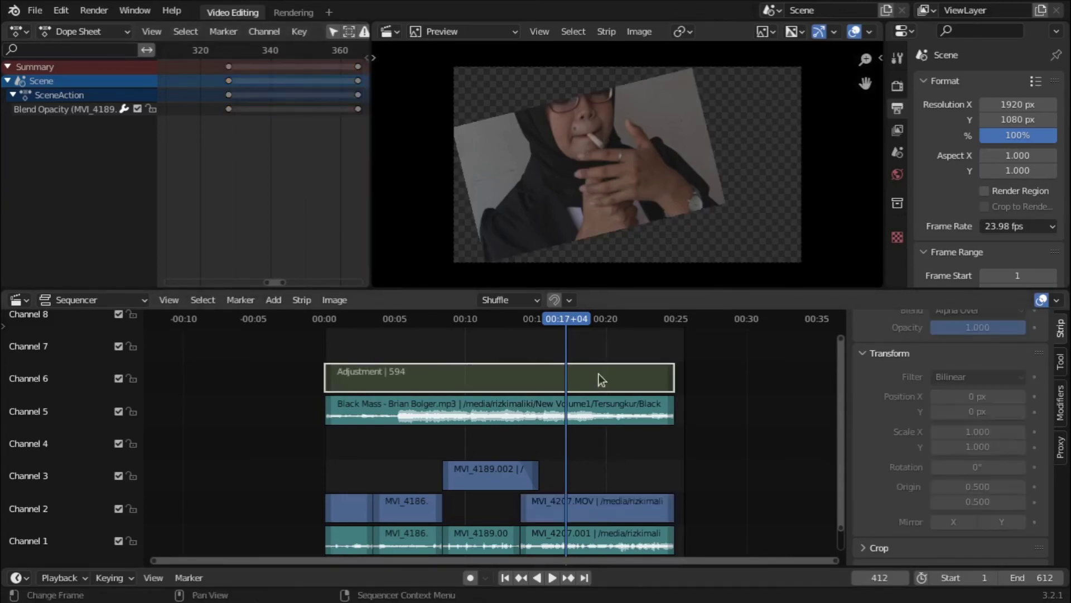
{"action": "key", "text": "ctrl+z"}
{"action": "key", "text": "ctrl+z"}
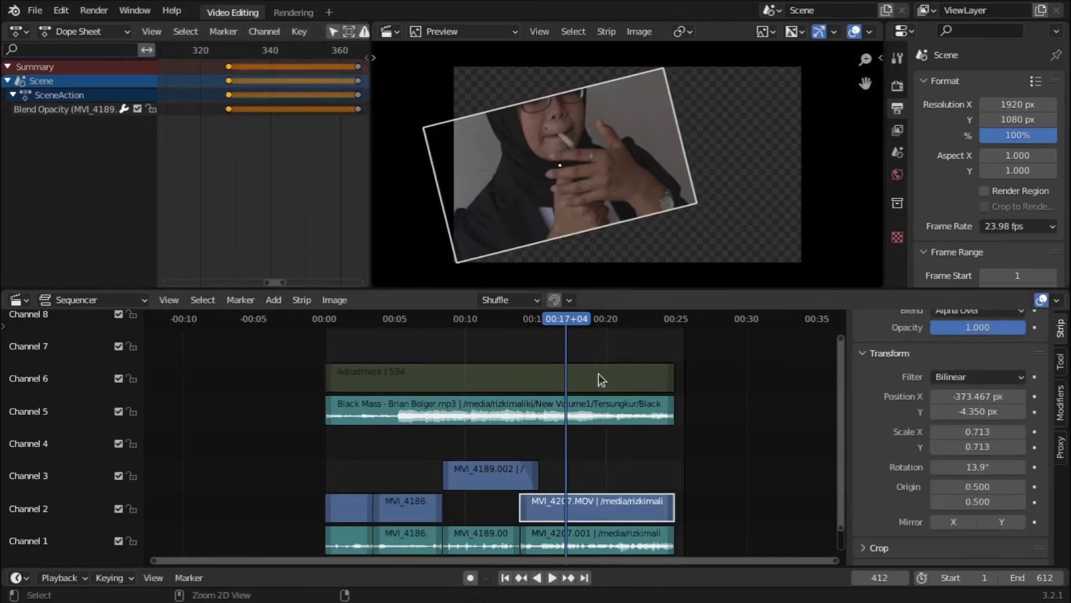
{"action": "key", "text": "ctrl+z"}
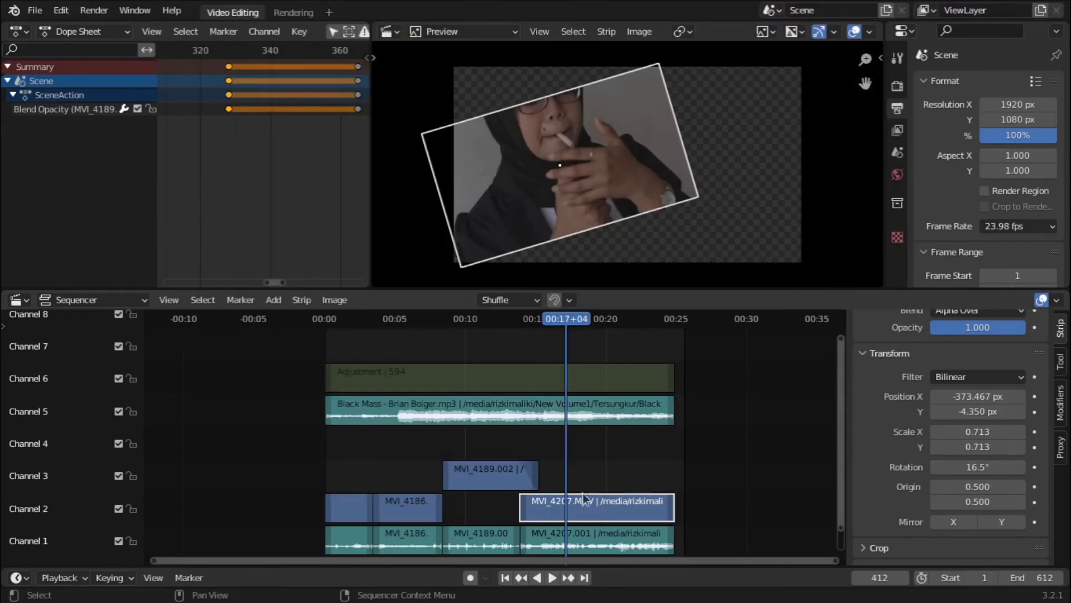
{"action": "left_click_drag", "start_coordinate": [584, 496], "coordinate": [581, 449]}
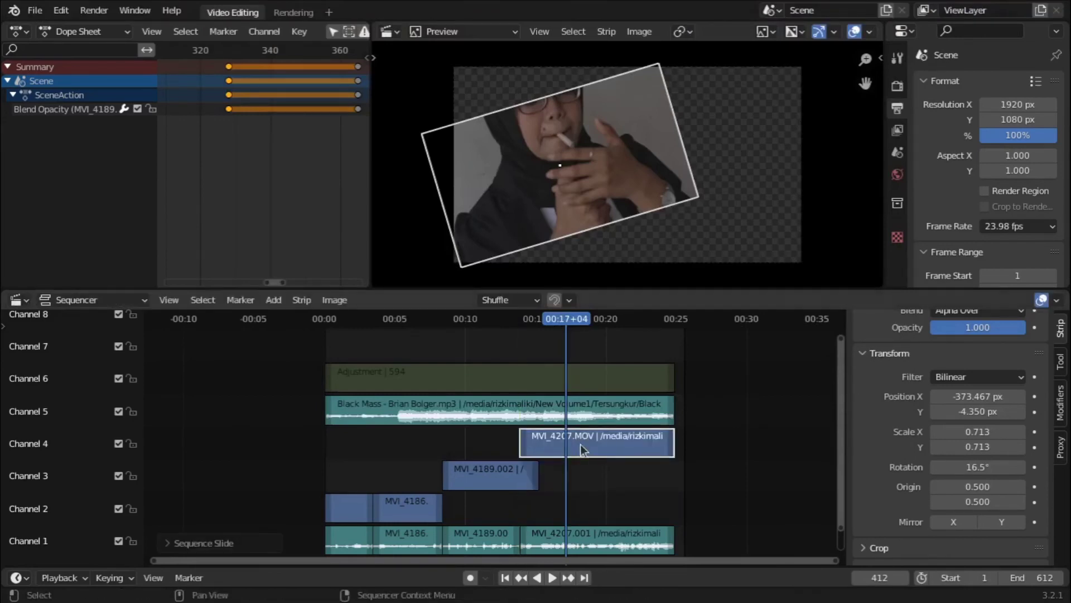
{"action": "left_click", "coordinate": [580, 473]}
Drag MVI_4197.MOV from the Tersungkur folder in Files onto Blender's sequencer timeline
{"action": "key", "text": "alt+Tab"}
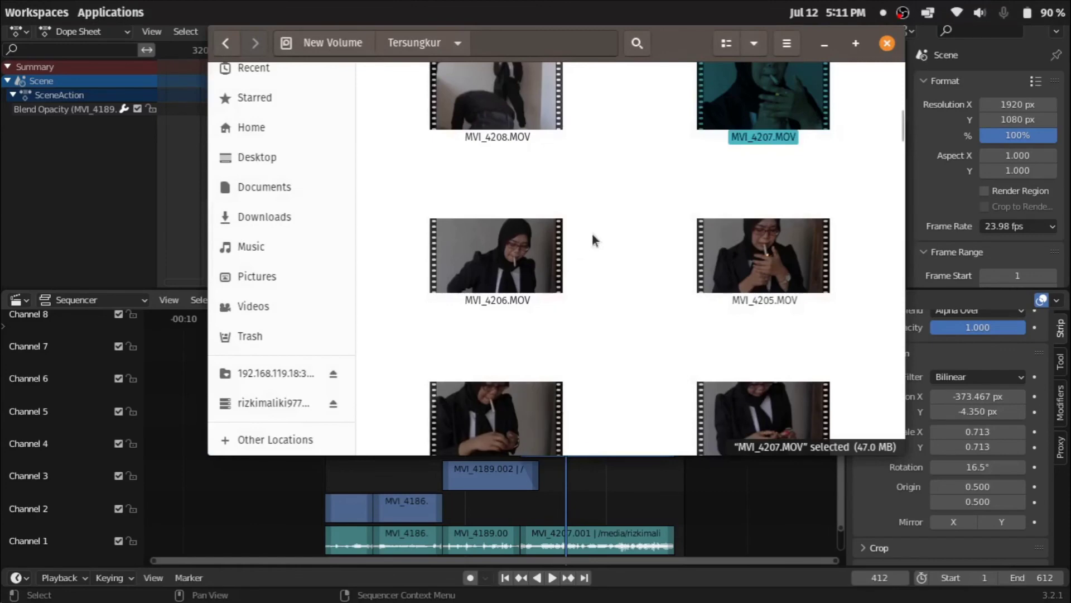
{"action": "scroll", "coordinate": [593, 234], "scroll_direction": "down", "scroll_amount": 10}
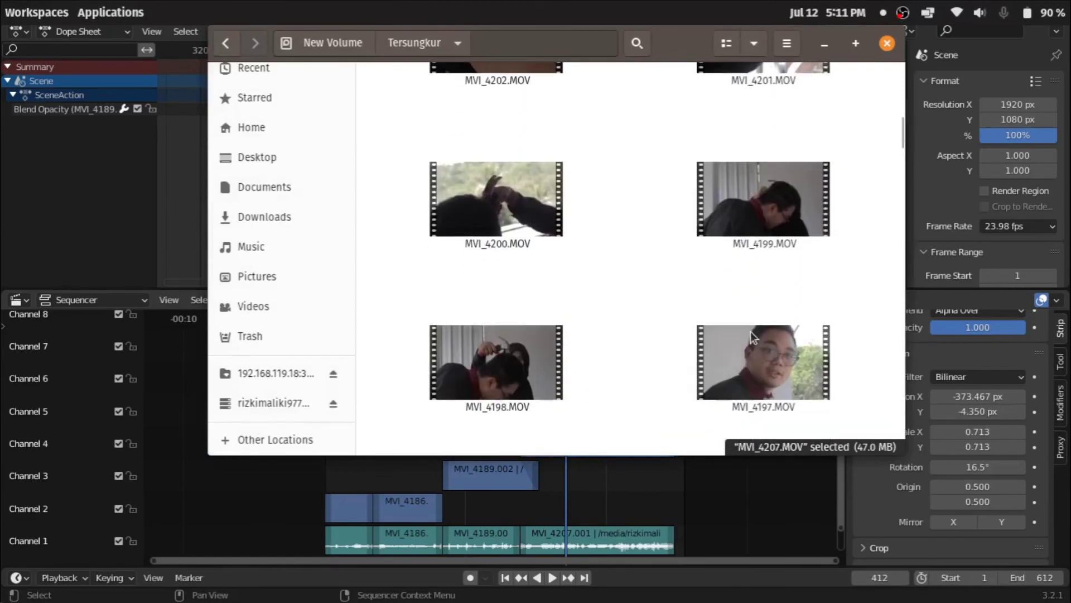
{"action": "scroll", "coordinate": [534, 216], "scroll_direction": "down", "scroll_amount": 2}
{"action": "left_click_drag", "start_coordinate": [763, 260], "coordinate": [646, 512]}
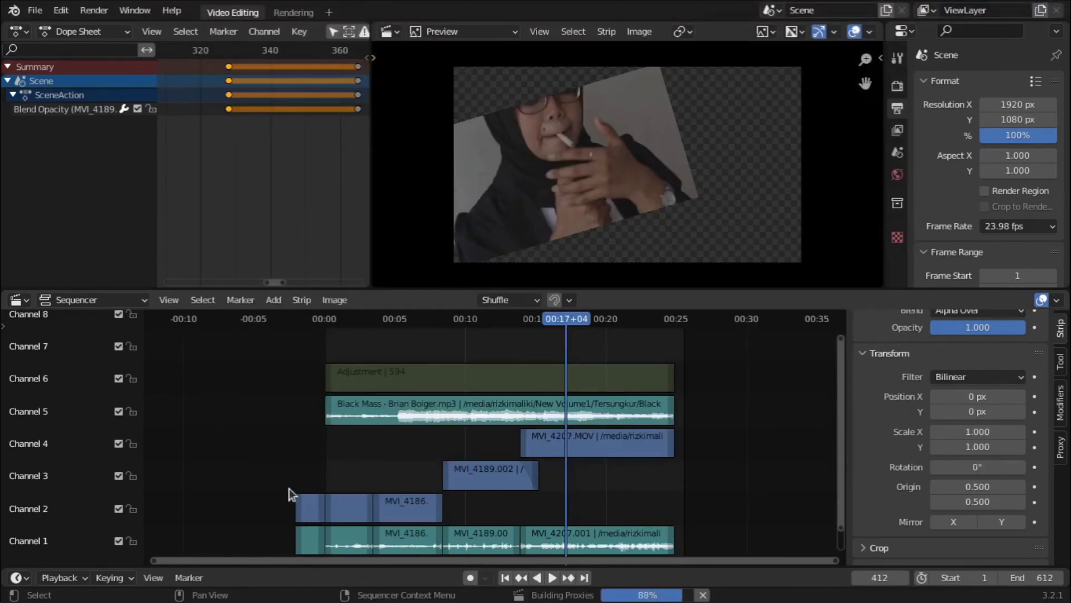
Slide the dropped strips into place and rotate MVI_4207.MOV in the preview
{"action": "mouse_move", "coordinate": [311, 541]}
{"action": "left_mouse_down"}
{"action": "mouse_move", "coordinate": [484, 503]}
{"action": "mouse_move", "coordinate": [567, 516]}
{"action": "left_mouse_up"}
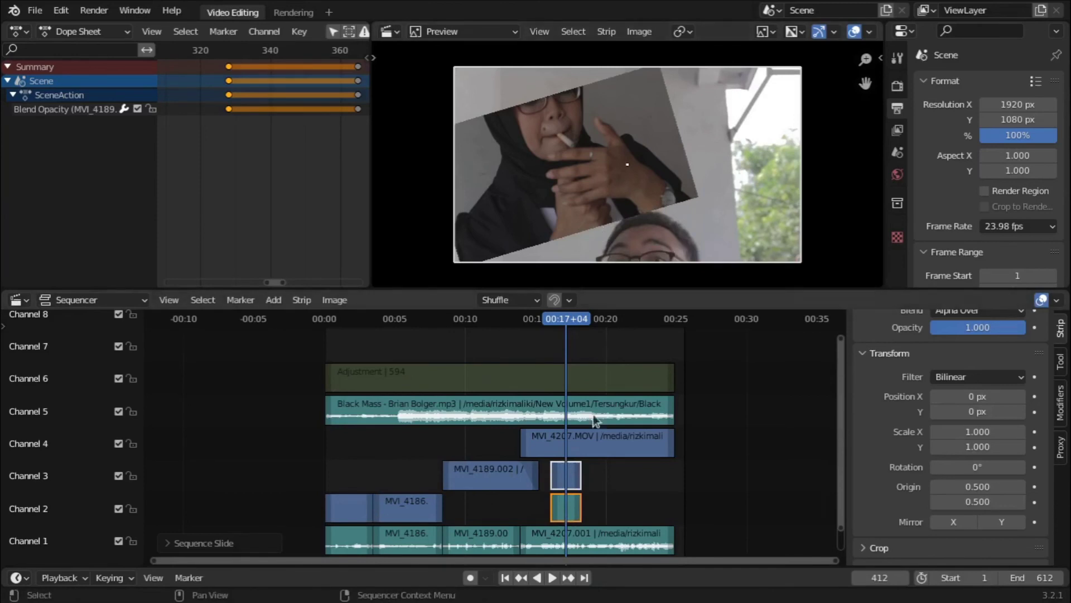
{"action": "left_click", "coordinate": [605, 450]}
{"action": "key", "text": "r"}
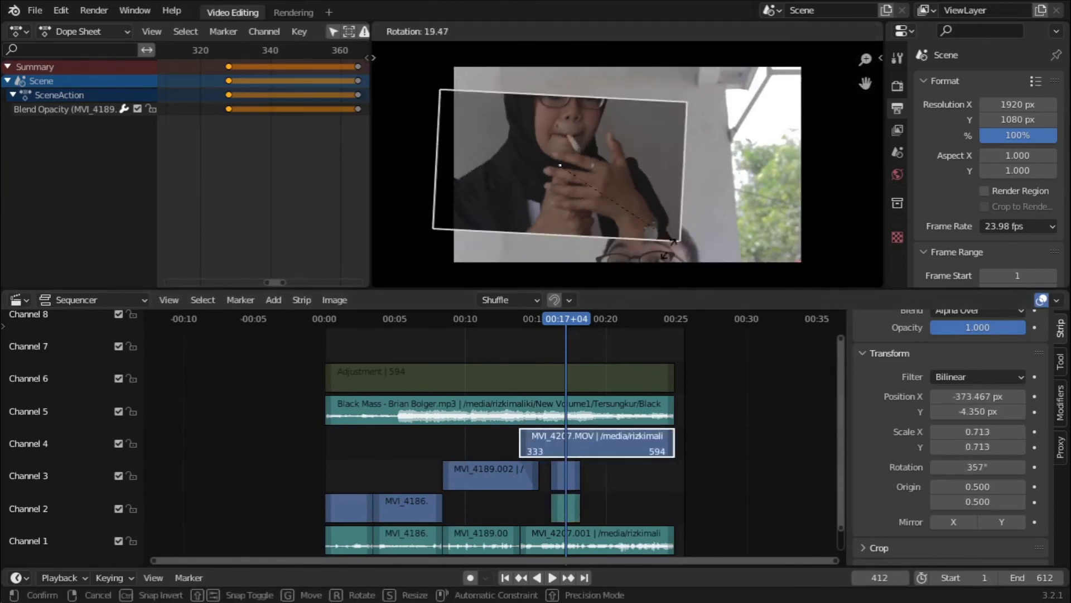
{"action": "left_click", "coordinate": [664, 257]}
{"action": "key", "text": "g"}
{"action": "right_click", "coordinate": [787, 226]}
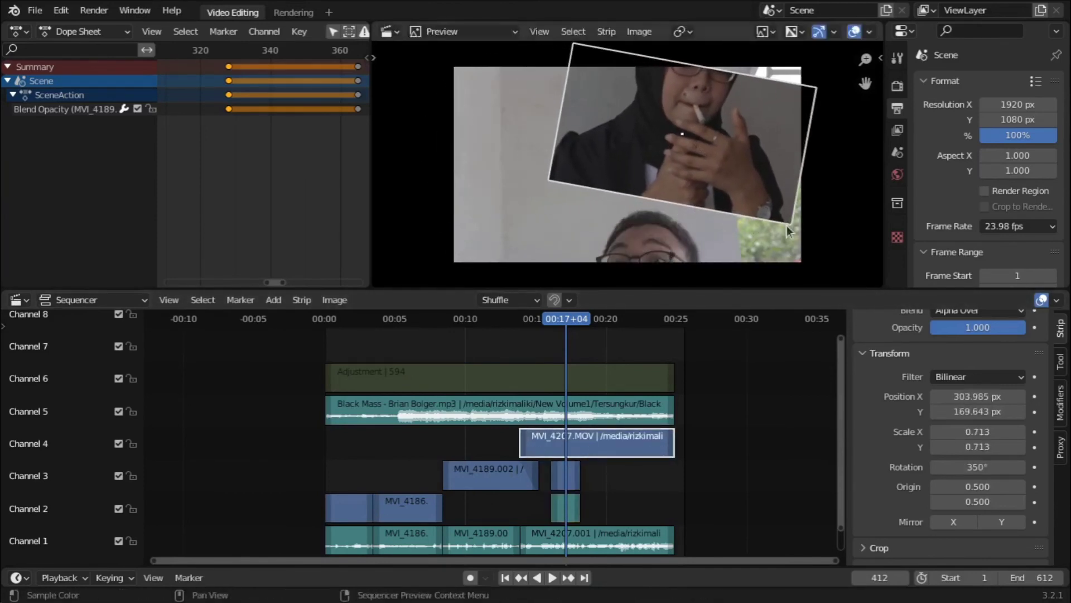
Scale MVI_4207.MOV to about 0.43, tilt it 11°, place it left of centre, and scrub the overlap
{"action": "key", "text": "r"}
{"action": "key", "text": "s"}
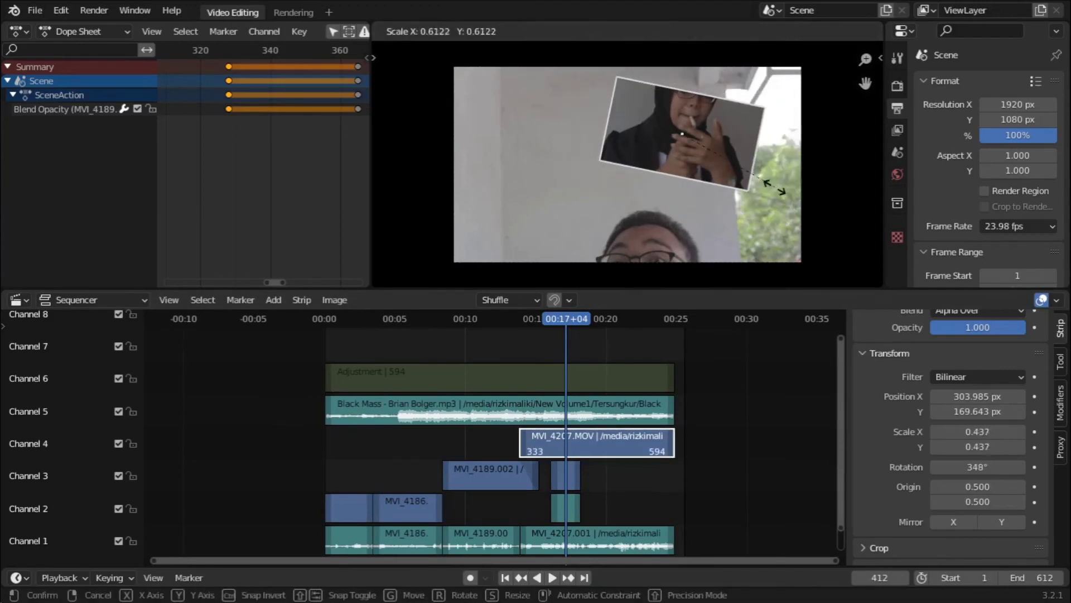
{"action": "left_click", "coordinate": [798, 168]}
{"action": "key", "text": "r"}
{"action": "left_click", "coordinate": [795, 150]}
{"action": "key", "text": "g"}
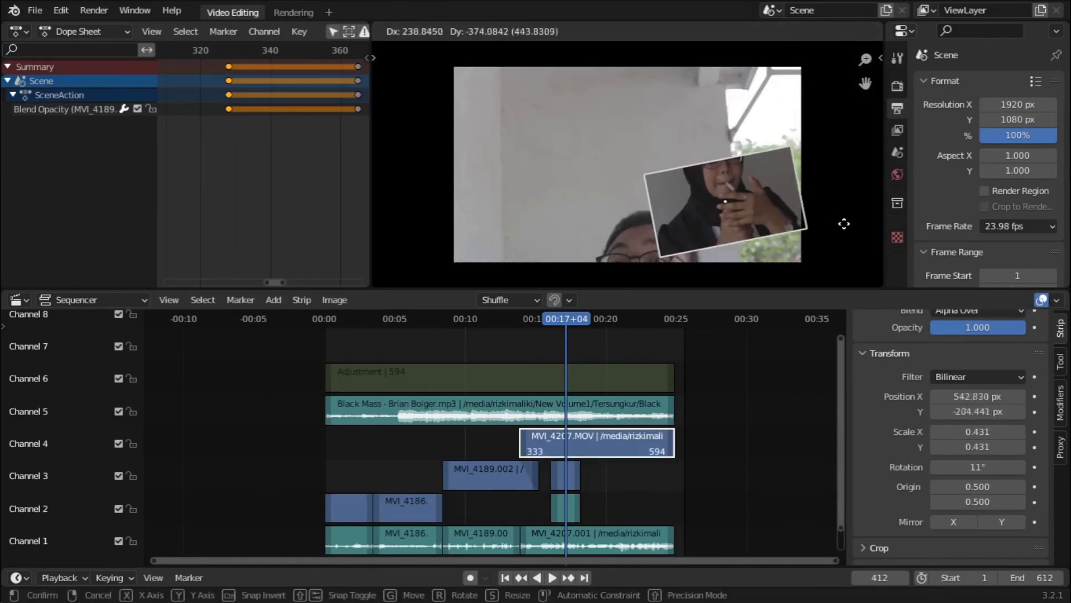
{"action": "left_click", "coordinate": [842, 224]}
{"action": "key", "text": "g"}
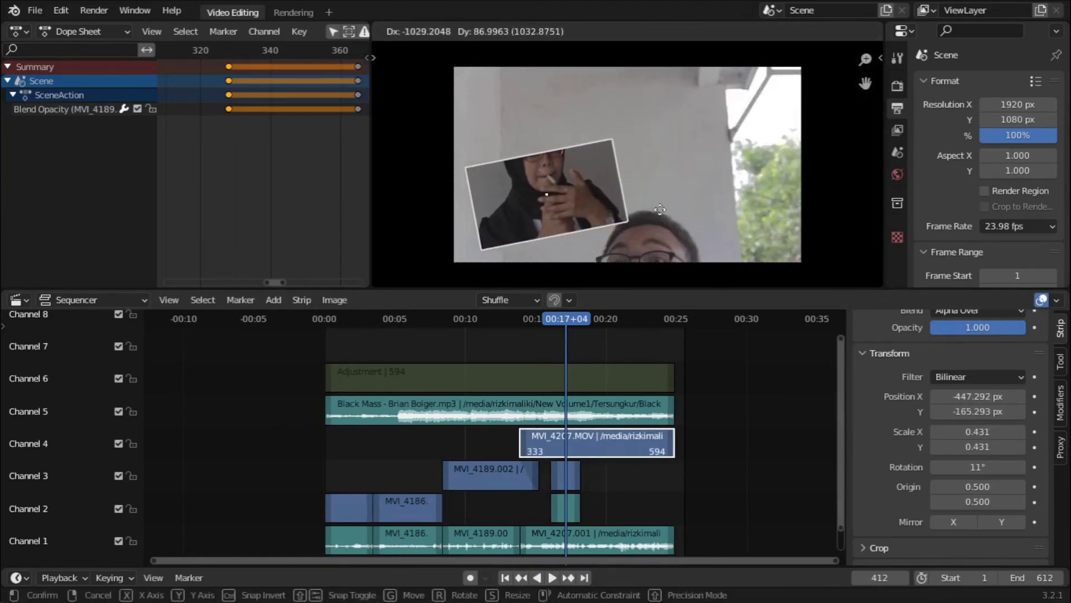
{"action": "left_click", "coordinate": [663, 215]}
{"action": "left_click", "coordinate": [648, 481]}
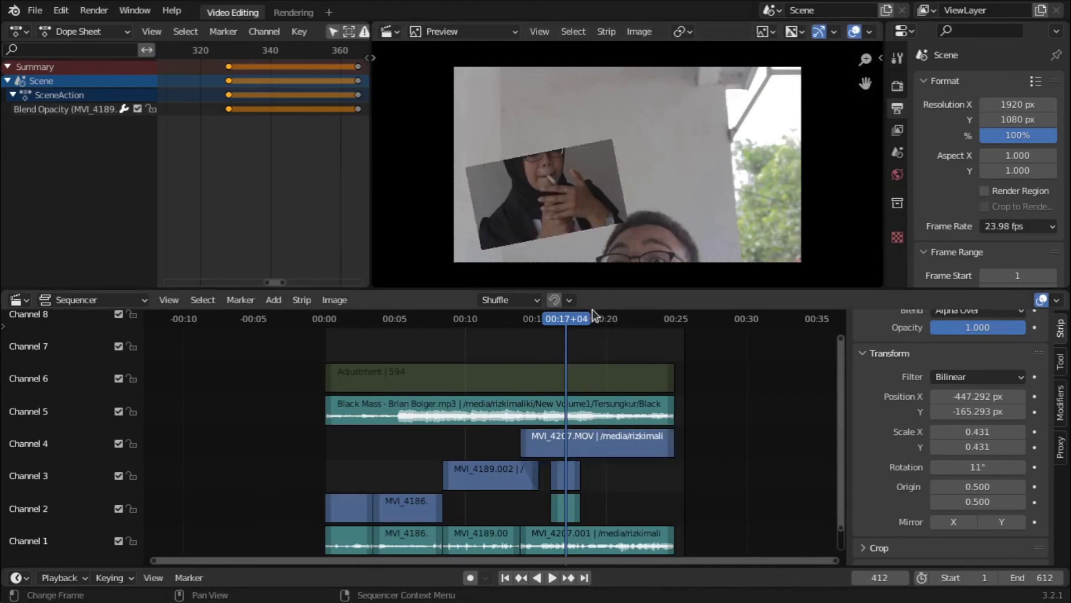
{"action": "left_click_drag", "start_coordinate": [583, 312], "coordinate": [560, 324]}
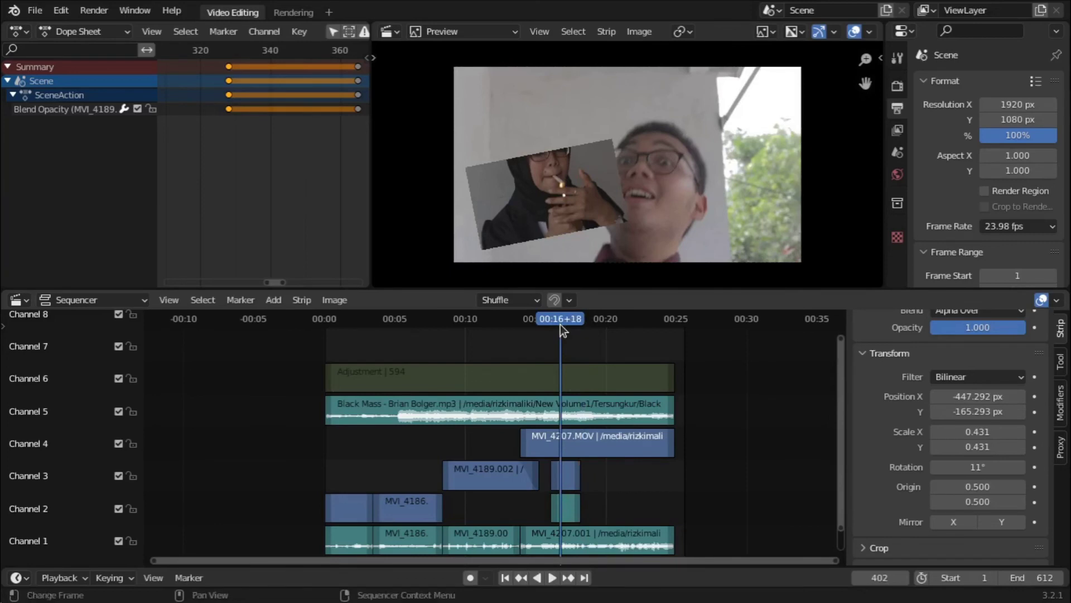
Undo six times to remove the dropped clip and reset MVI_4207.MOV's transforms
{"action": "key", "text": "ctrl+z"}
{"action": "key", "text": "ctrl+z"}
{"action": "key", "text": "ctrl+z"}
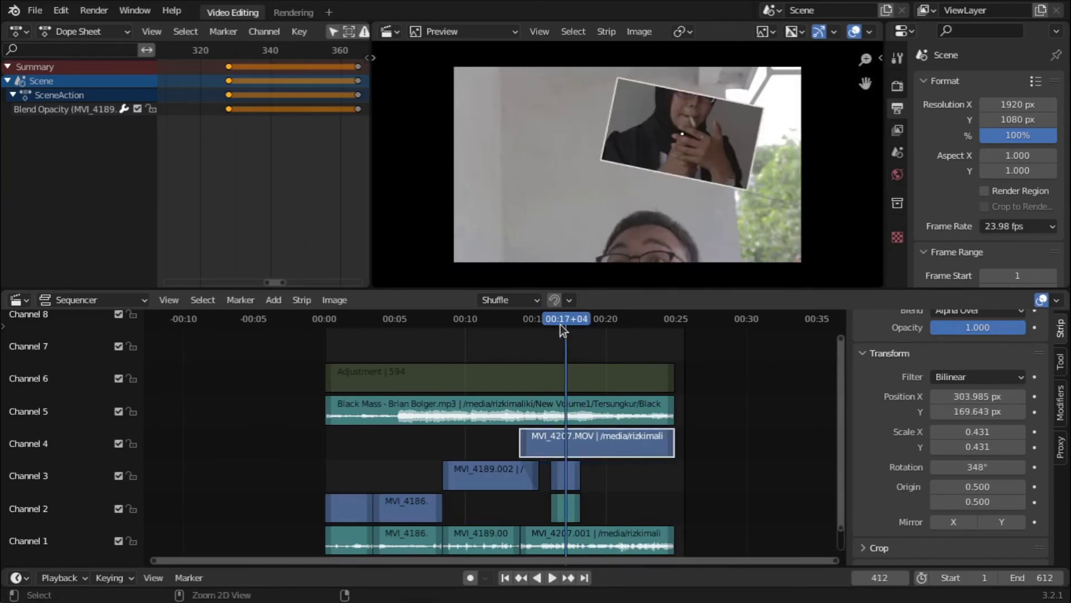
{"action": "key", "text": "ctrl+z"}
{"action": "key", "text": "ctrl+z"}
{"action": "key", "text": "ctrl+z"}
{"action": "key", "text": "ctrl+z"}
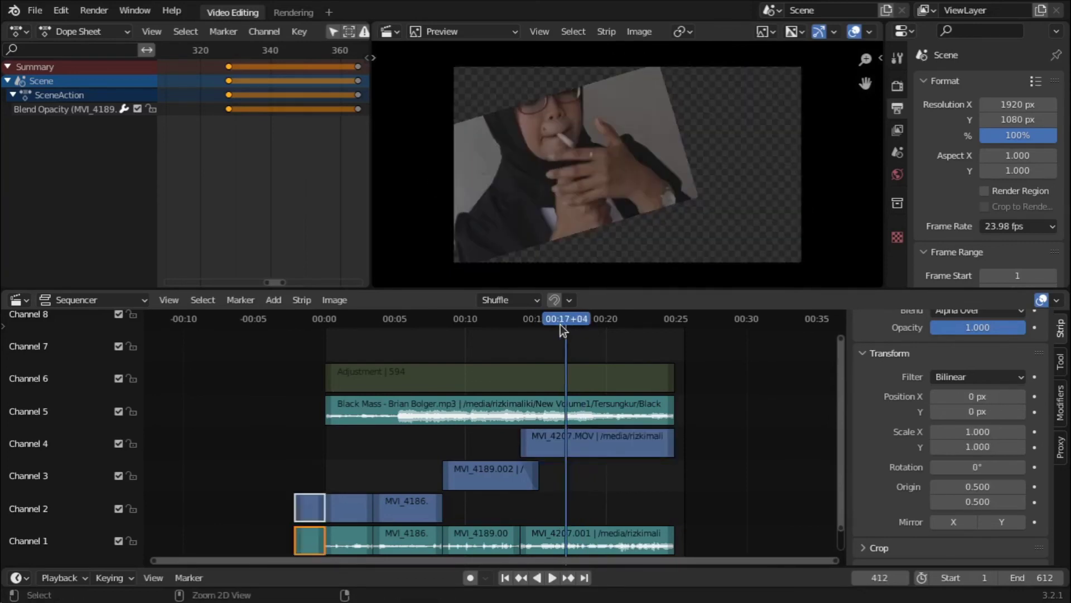
{"action": "key", "text": "ctrl+z"}
{"action": "key", "text": "ctrl+z"}
{"action": "key", "text": "ctrl+z"}
{"action": "key", "text": "ctrl+z"}
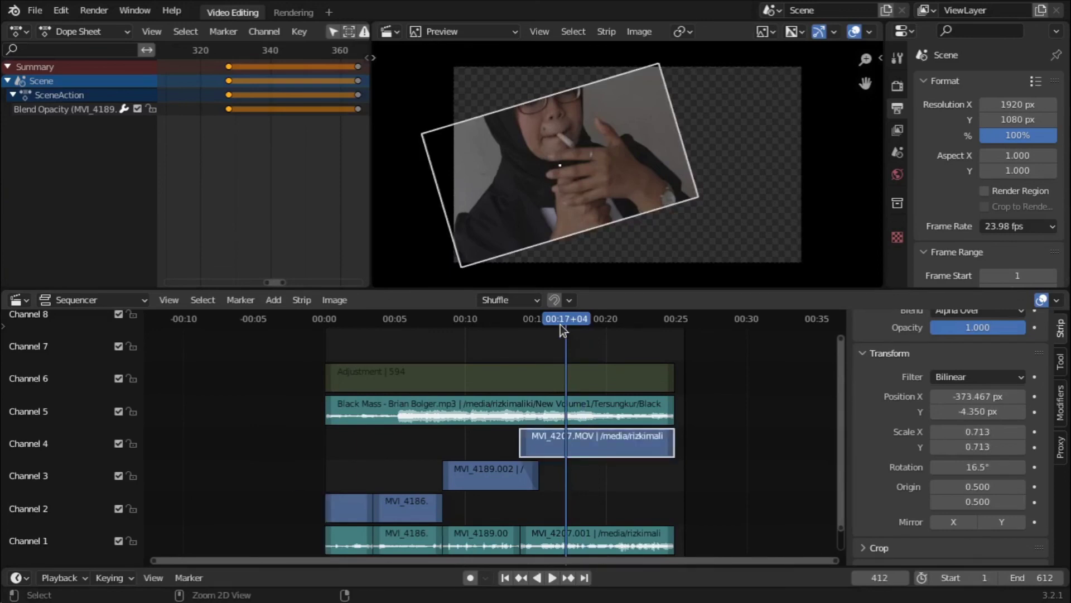
{"action": "key", "text": "ctrl+z"}
{"action": "key", "text": "ctrl+z"}
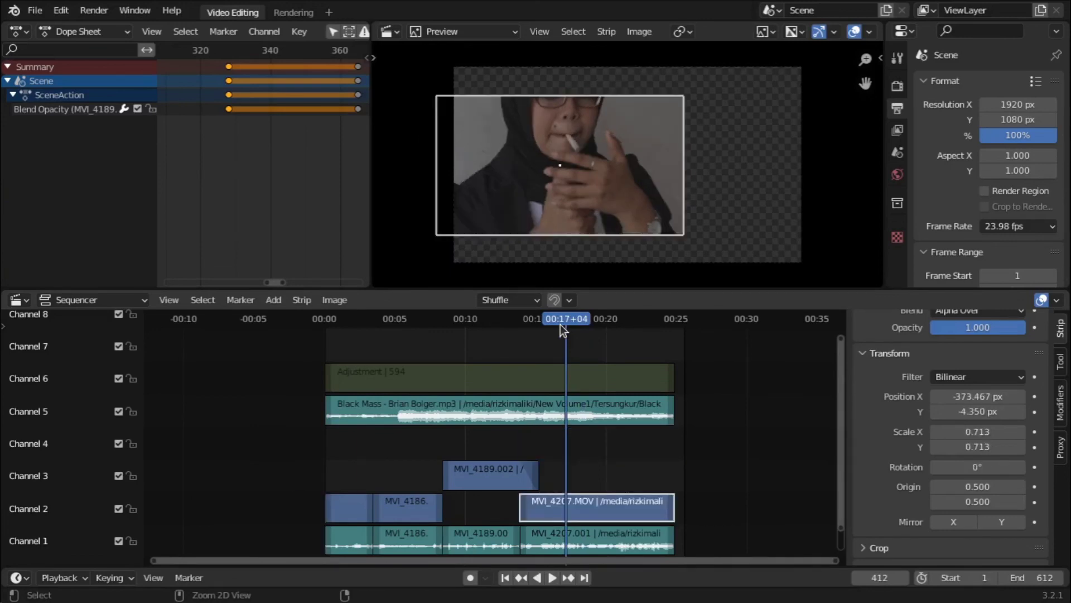
{"action": "key", "text": "ctrl+z"}
{"action": "key", "text": "ctrl+z"}
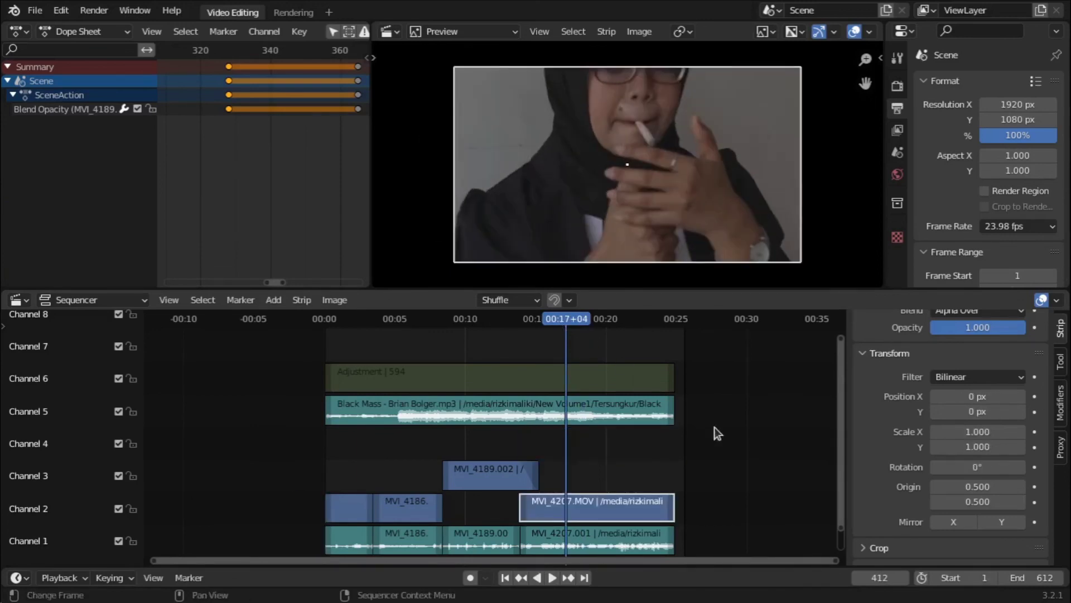
{"action": "key", "text": "ctrl+z"}
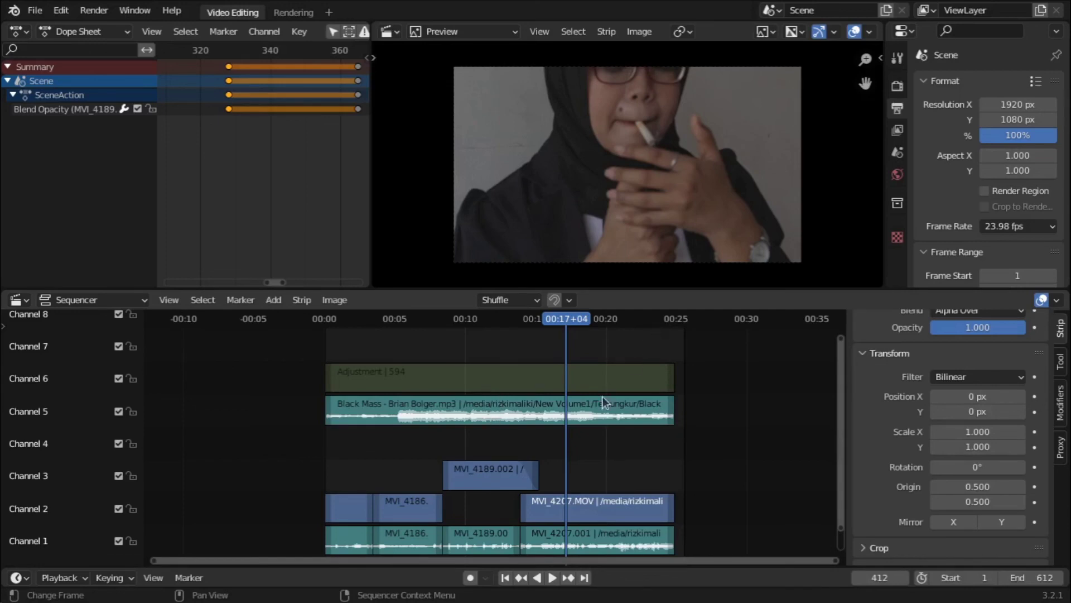
Unmute the Adjustment strip and play the edit back from near its end
{"action": "left_click", "coordinate": [620, 387]}
{"action": "key", "text": "alt+h"}
{"action": "left_click", "coordinate": [668, 323]}
{"action": "key", "text": "space"}
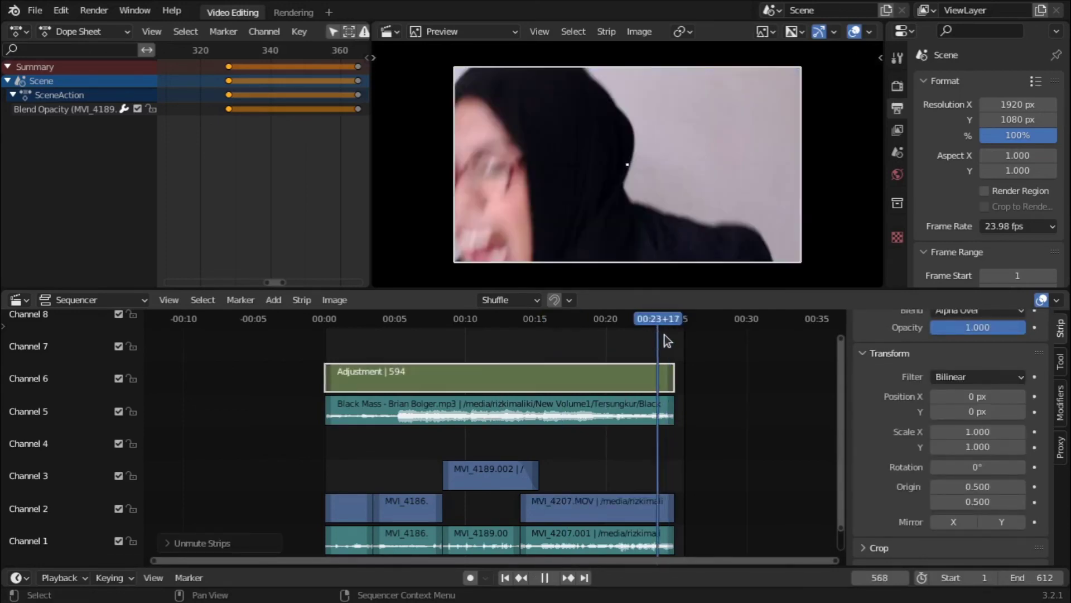
Move the playhead to frame 526 and make it the scene's End frame, replacing 612
{"action": "left_click_drag", "start_coordinate": [628, 344], "coordinate": [616, 357]}
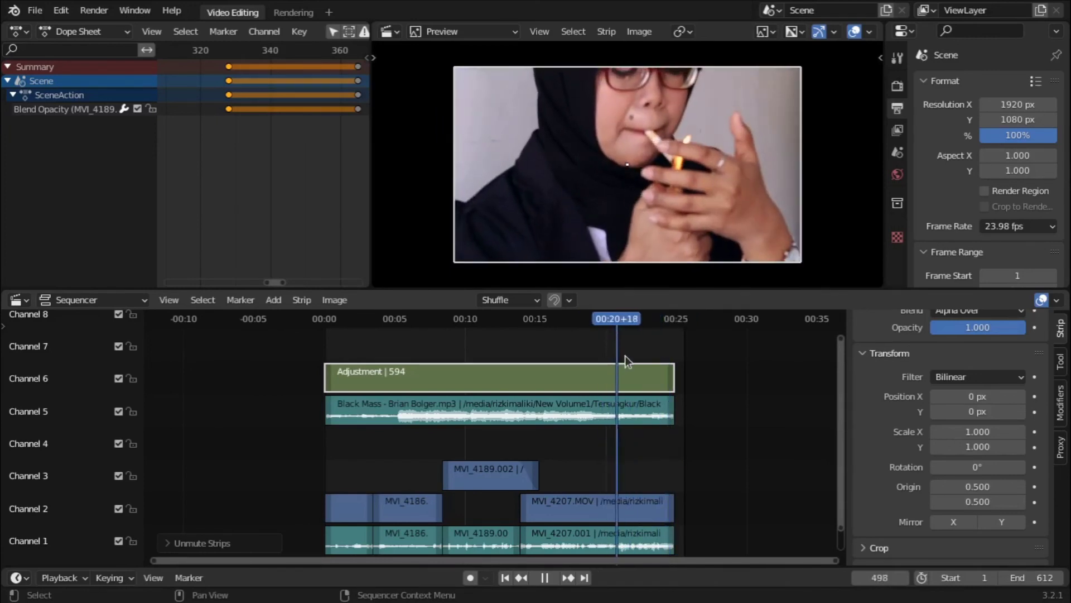
{"action": "left_click_drag", "start_coordinate": [616, 358], "coordinate": [633, 359]}
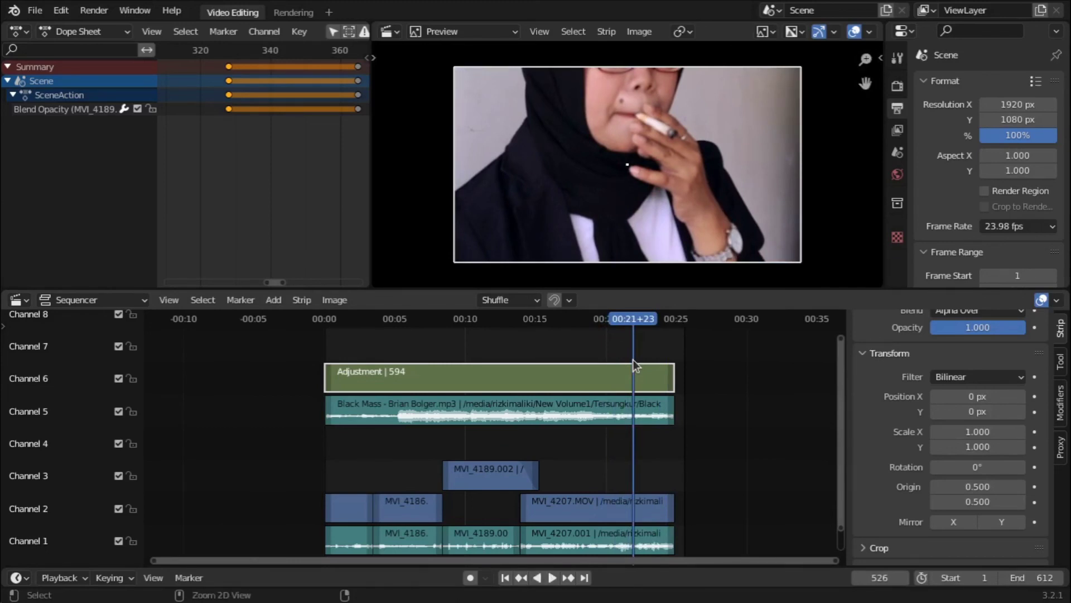
{"action": "key", "text": "ctrl+End"}
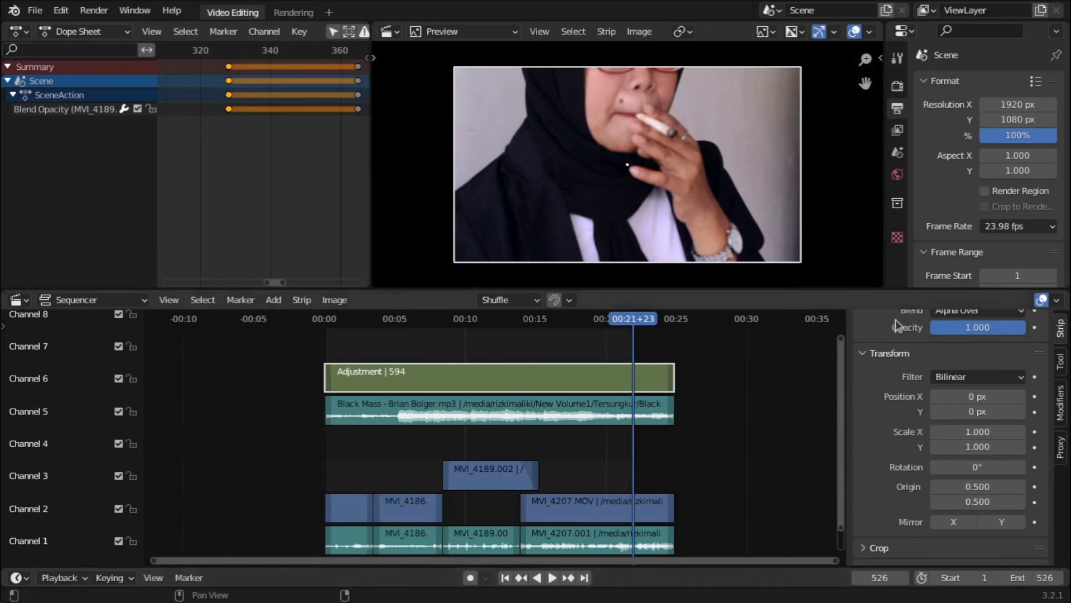
Point the render output at the home Videos folder and start naming the file 'jangan lupa subscriber'
{"action": "scroll", "coordinate": [949, 199], "scroll_direction": "down", "scroll_amount": 2}
{"action": "scroll", "coordinate": [949, 198], "scroll_direction": "down", "scroll_amount": 2}
{"action": "scroll", "coordinate": [949, 198], "scroll_direction": "down", "scroll_amount": 7}
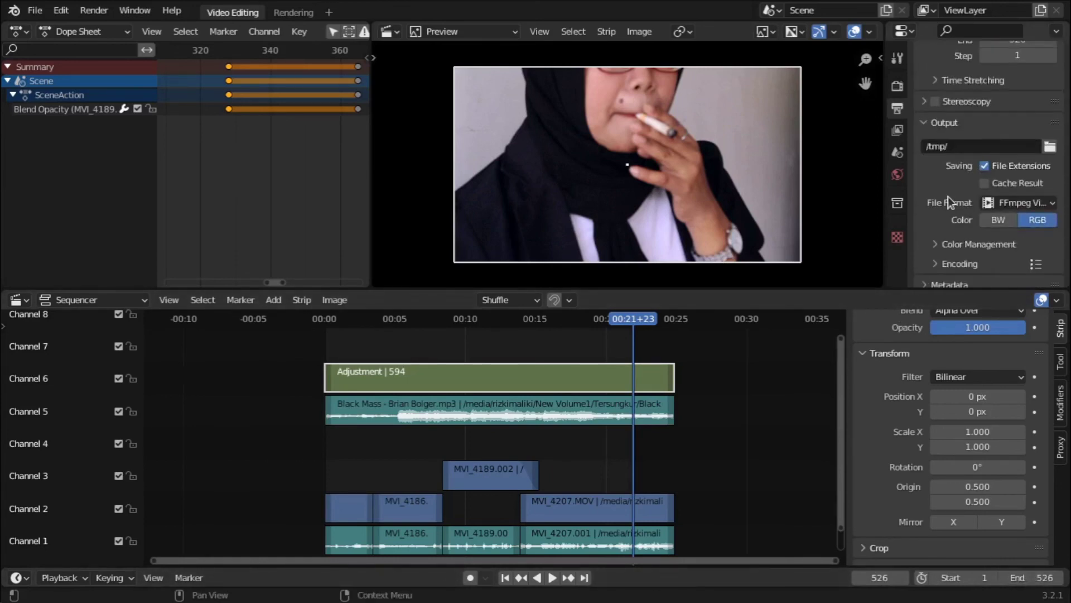
{"action": "scroll", "coordinate": [949, 197], "scroll_direction": "up", "scroll_amount": 10}
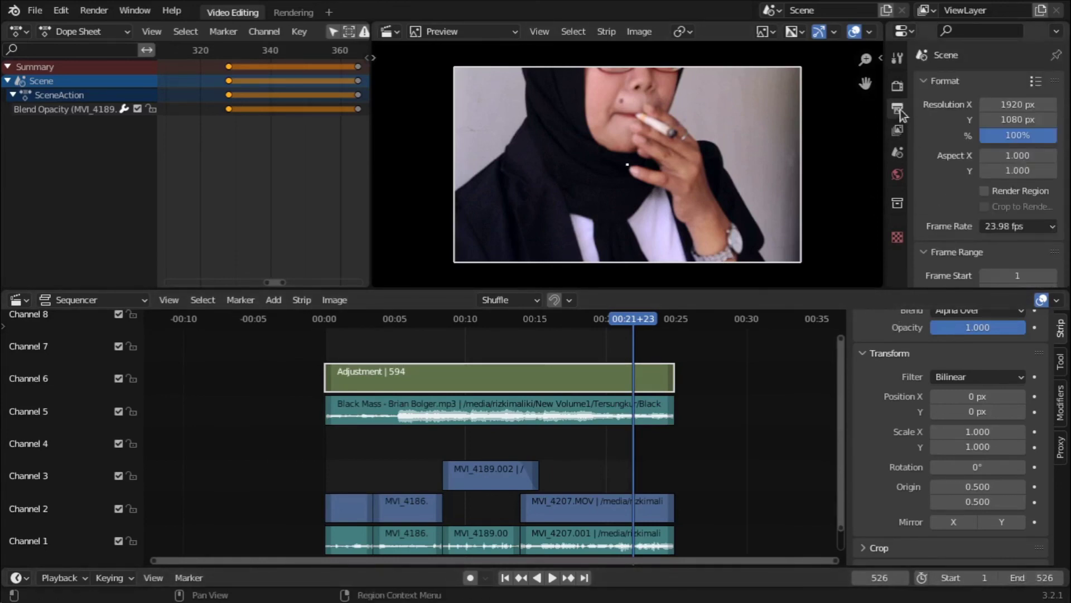
{"action": "scroll", "coordinate": [931, 189], "scroll_direction": "down", "scroll_amount": 4}
{"action": "scroll", "coordinate": [930, 190], "scroll_direction": "down", "scroll_amount": 4}
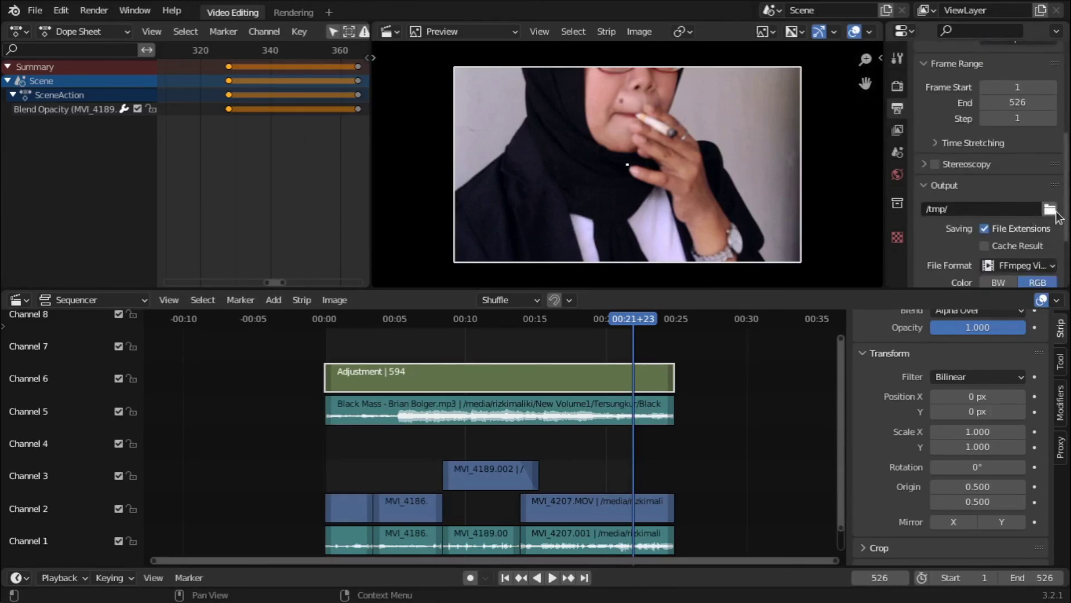
{"action": "left_click", "coordinate": [1050, 209]}
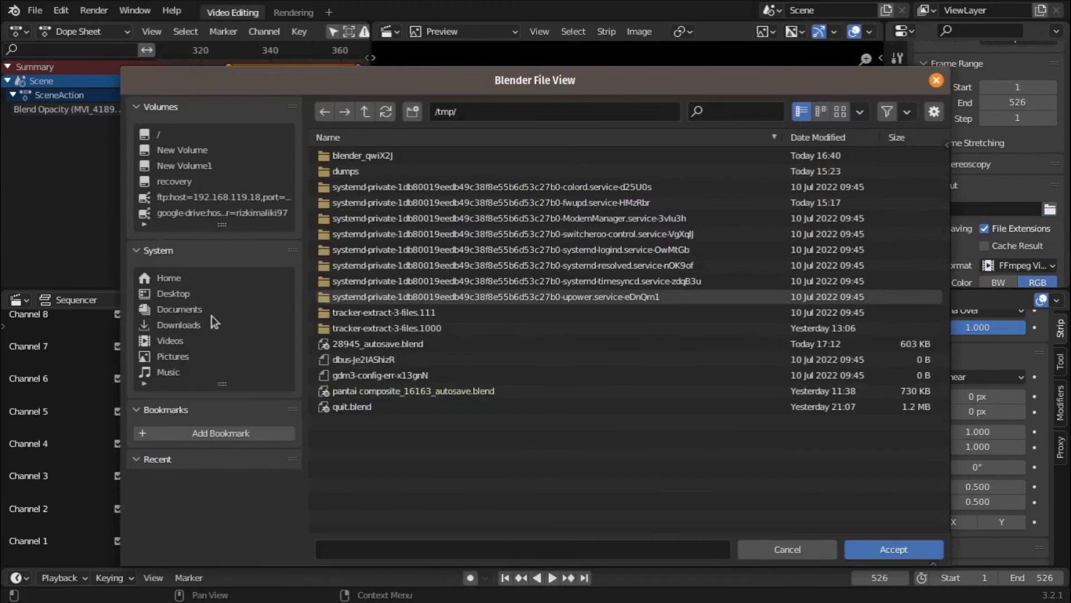
{"action": "left_click", "coordinate": [188, 341]}
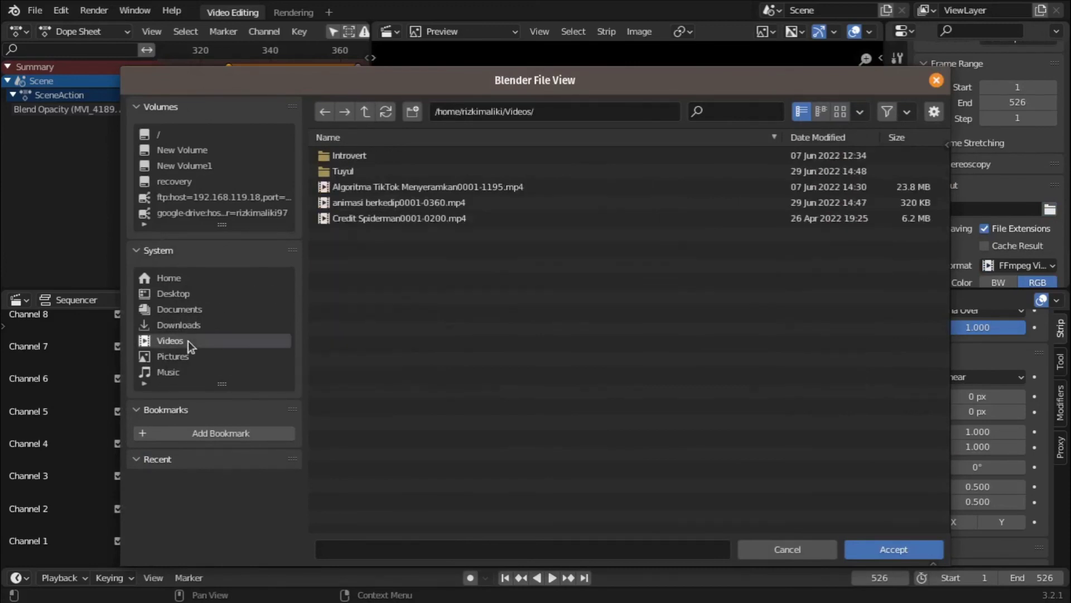
{"action": "left_click", "coordinate": [428, 548]}
Accept the 'jangan lupa subscriber' output path and keep FFmpeg Video as the file format
{"action": "key", "text": "Return"}
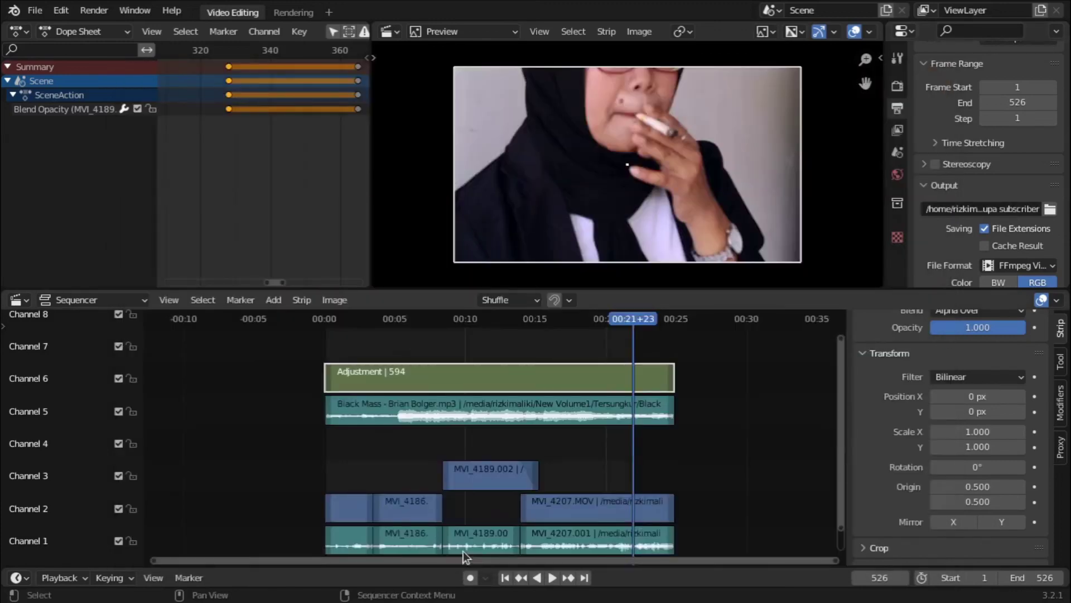
{"action": "scroll", "coordinate": [937, 272], "scroll_direction": "down", "scroll_amount": 4}
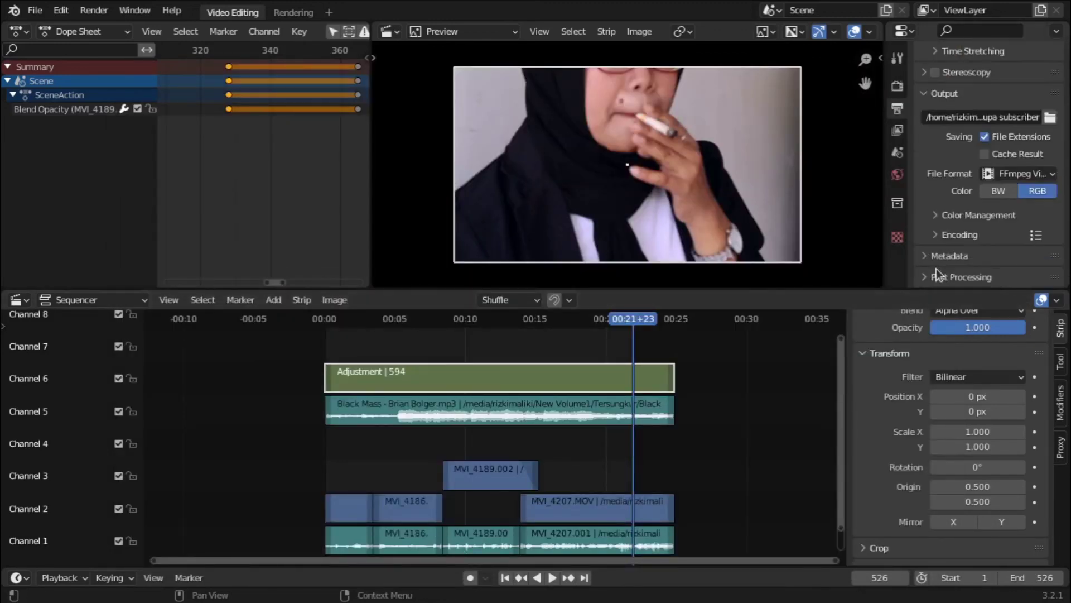
{"action": "left_click", "coordinate": [1006, 179]}
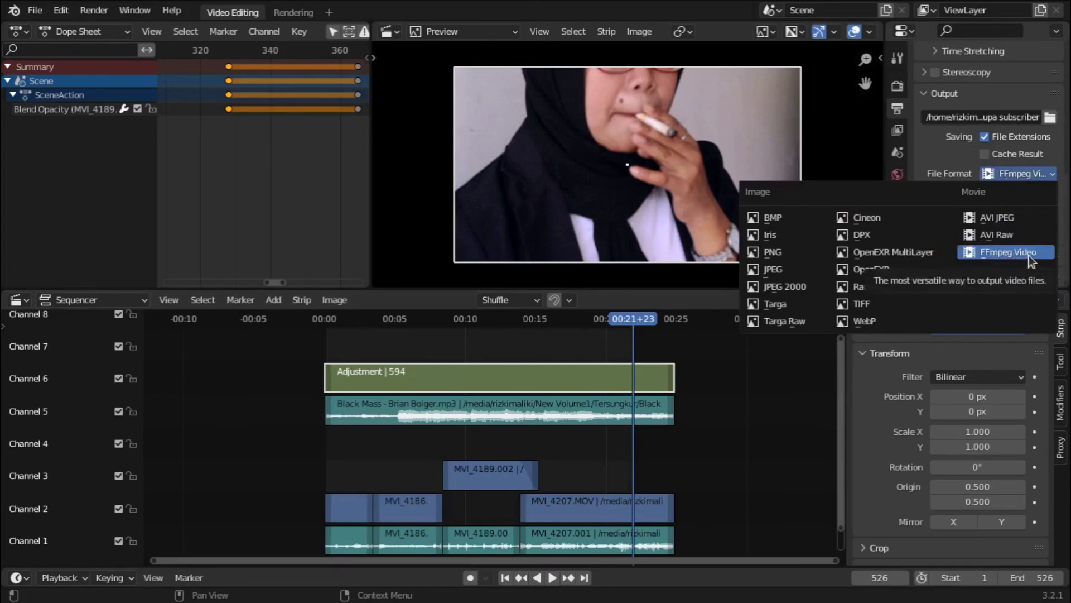
{"action": "left_click", "coordinate": [994, 254]}
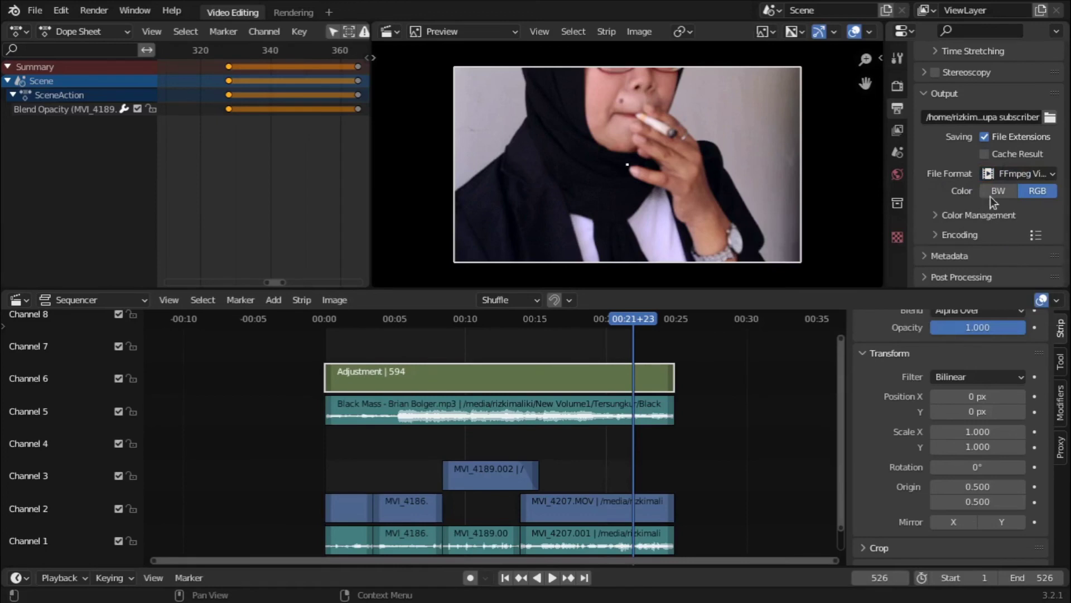
Expand the Encoding settings and keep MPEG-4 as the container
{"action": "left_click", "coordinate": [952, 236]}
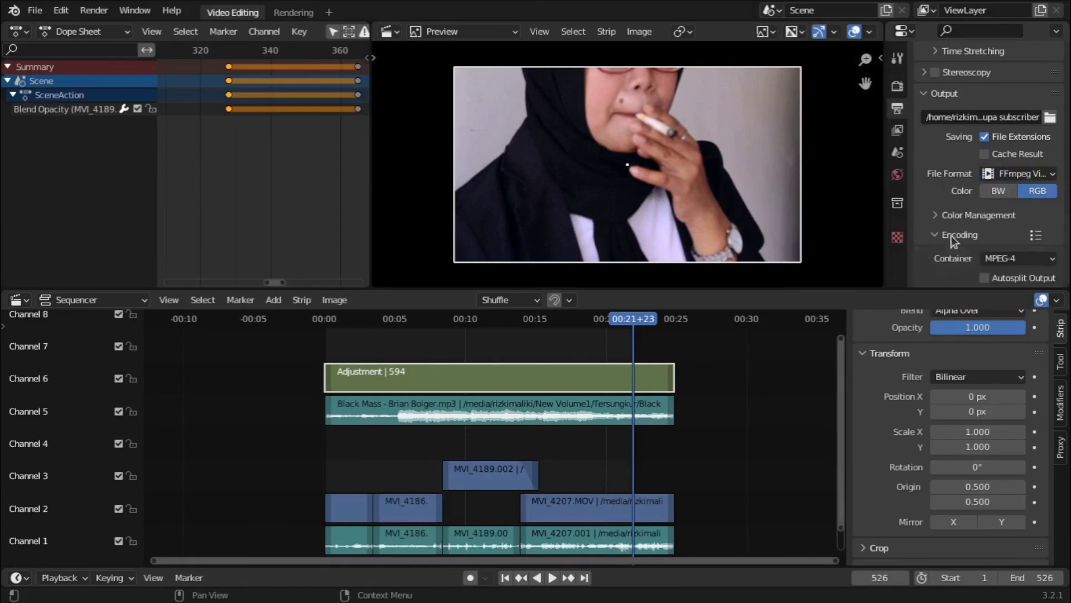
{"action": "scroll", "coordinate": [952, 236], "scroll_direction": "down", "scroll_amount": 2}
{"action": "left_click", "coordinate": [1021, 228]}
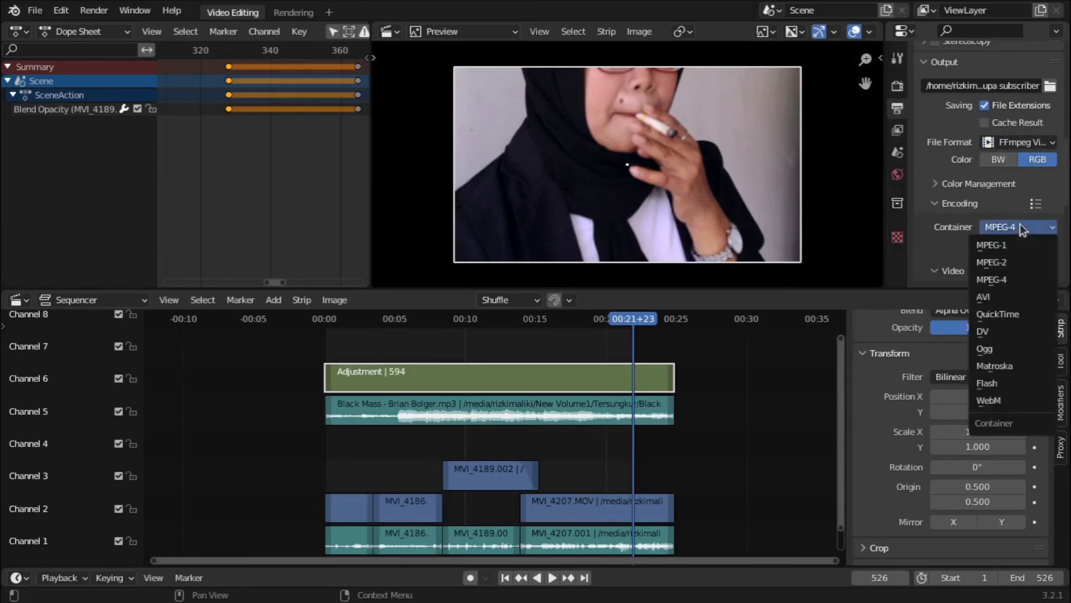
{"action": "left_click", "coordinate": [1015, 281]}
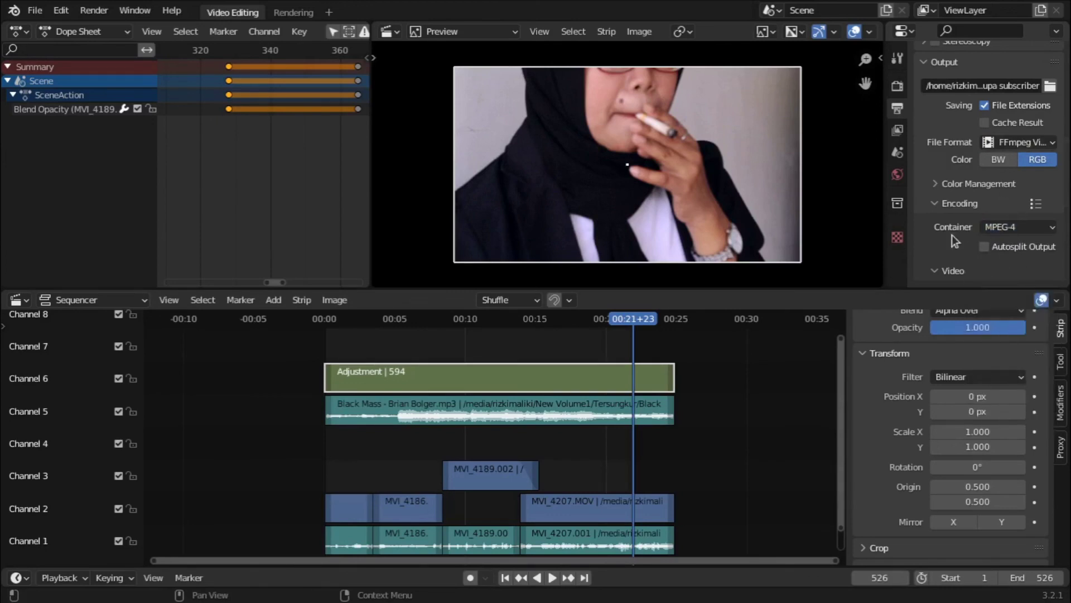
{"action": "scroll", "coordinate": [946, 240], "scroll_direction": "down", "scroll_amount": 4}
{"action": "scroll", "coordinate": [947, 240], "scroll_direction": "up", "scroll_amount": 1}
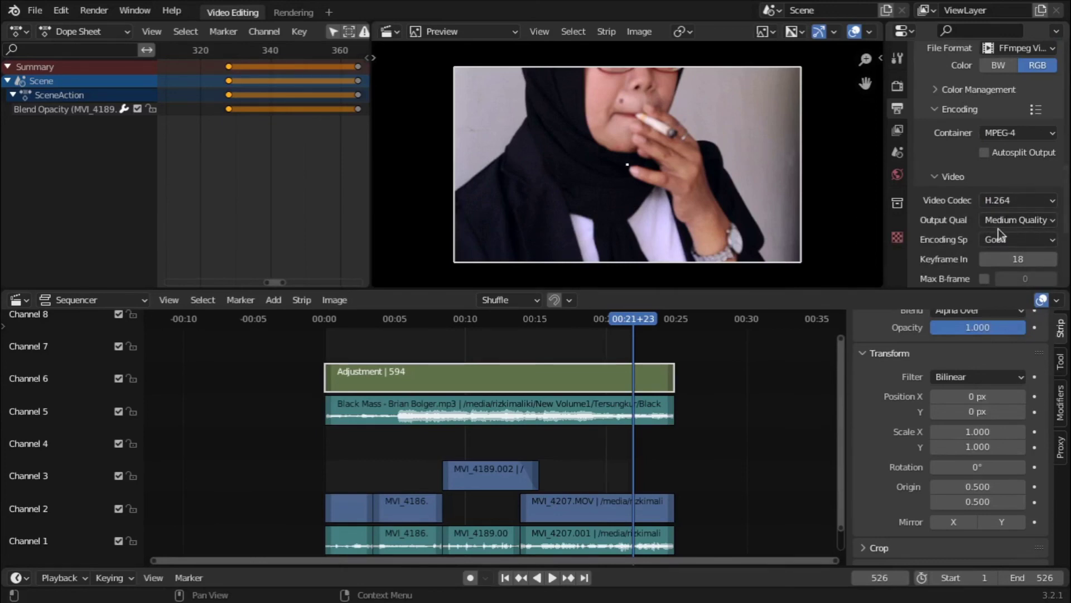
Keep H.264 at Medium Quality with Good encoding speed, then review the AAC audio settings below
{"action": "left_click", "coordinate": [1029, 220]}
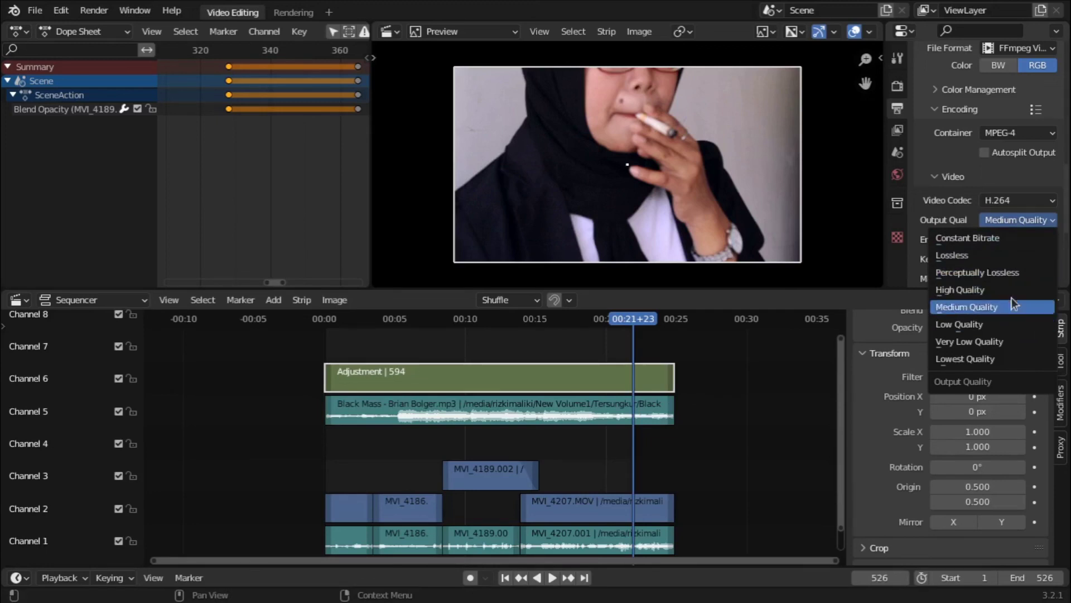
{"action": "key", "text": "Escape"}
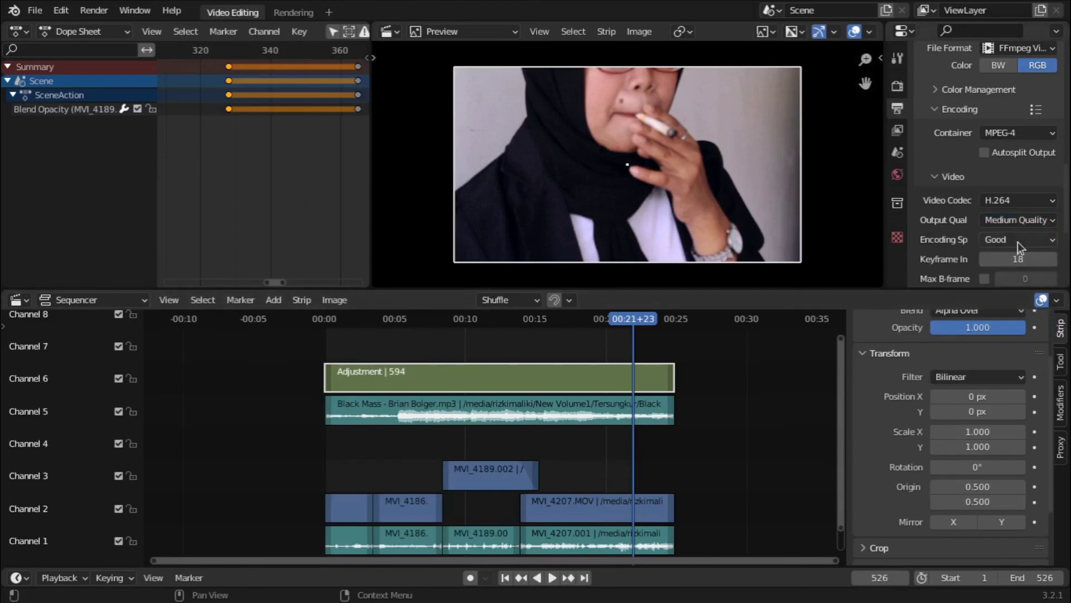
{"action": "left_click", "coordinate": [1018, 239]}
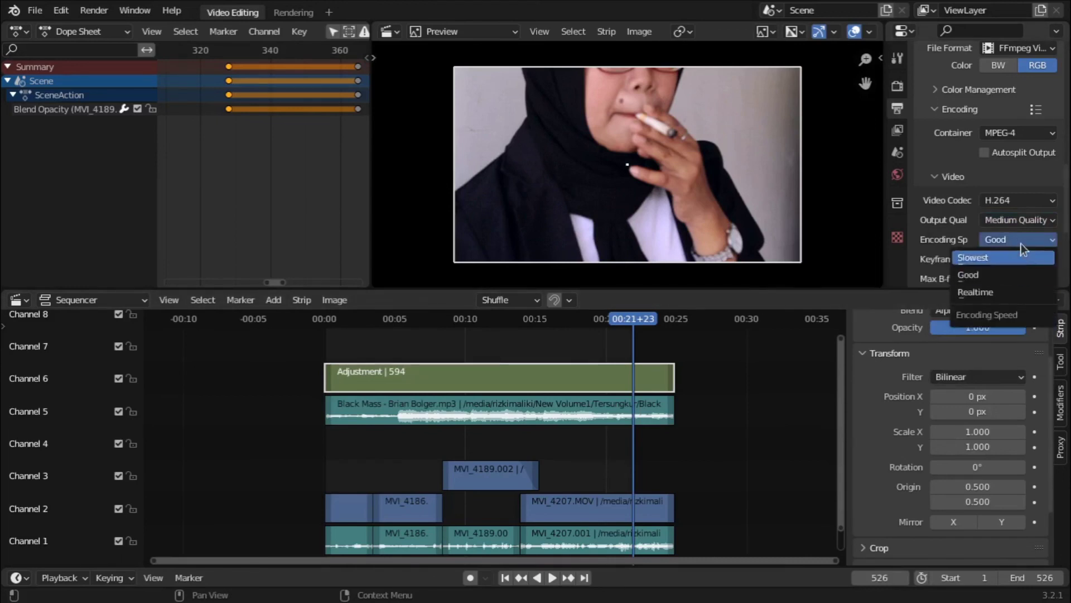
{"action": "left_click", "coordinate": [1002, 275]}
{"action": "scroll", "coordinate": [938, 276], "scroll_direction": "down", "scroll_amount": 2}
{"action": "scroll", "coordinate": [939, 276], "scroll_direction": "down", "scroll_amount": 1}
{"action": "scroll", "coordinate": [938, 276], "scroll_direction": "down", "scroll_amount": 2}
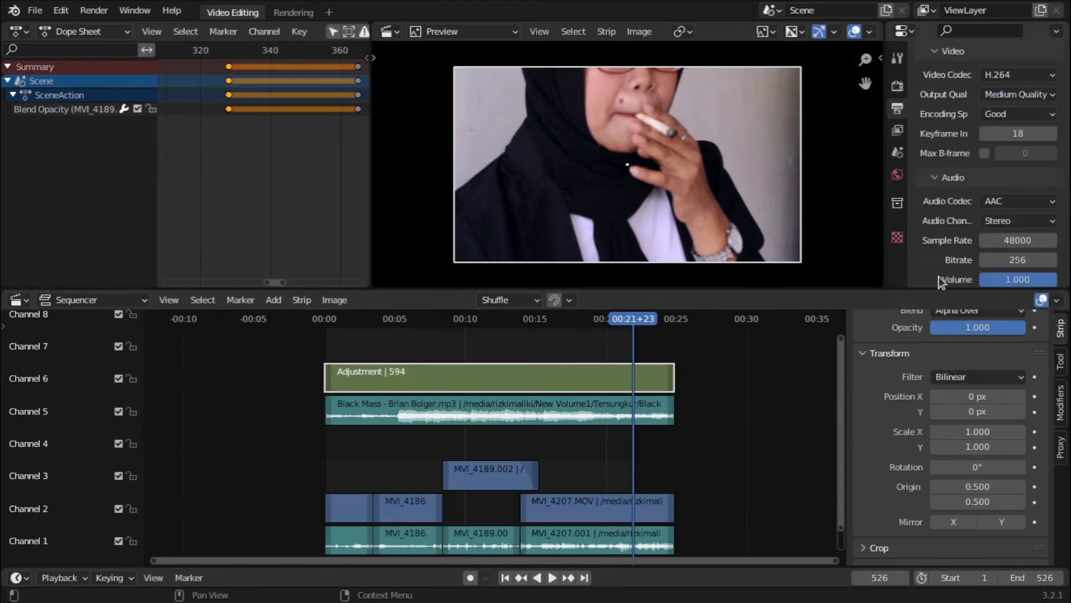
{"action": "scroll", "coordinate": [942, 254], "scroll_direction": "down", "scroll_amount": 2}
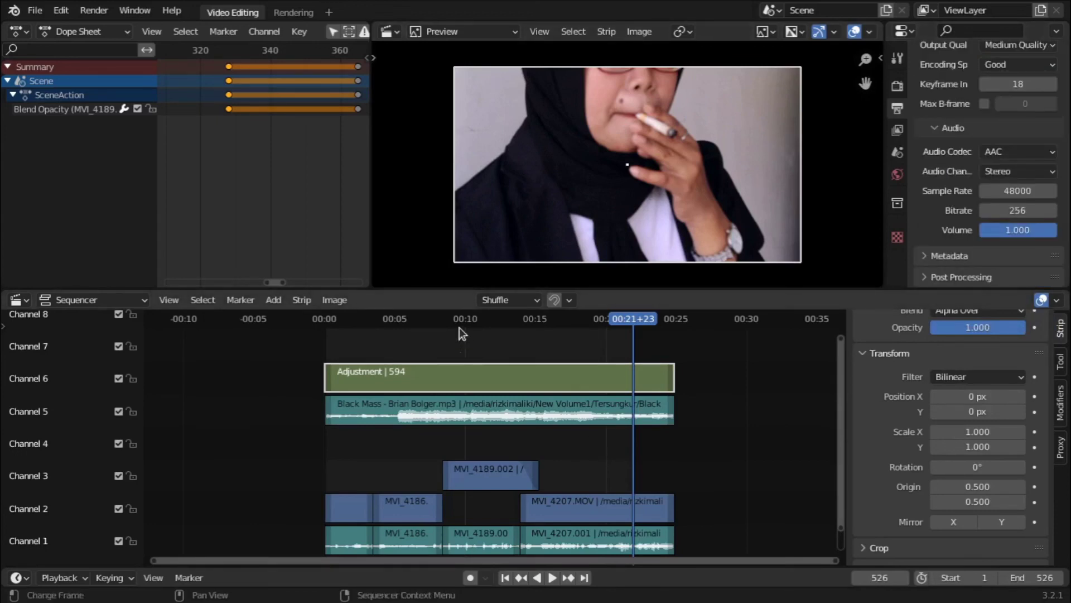
Render the animation through frame 526 to the MP4 file, then close the render window
{"action": "left_click", "coordinate": [96, 15]}
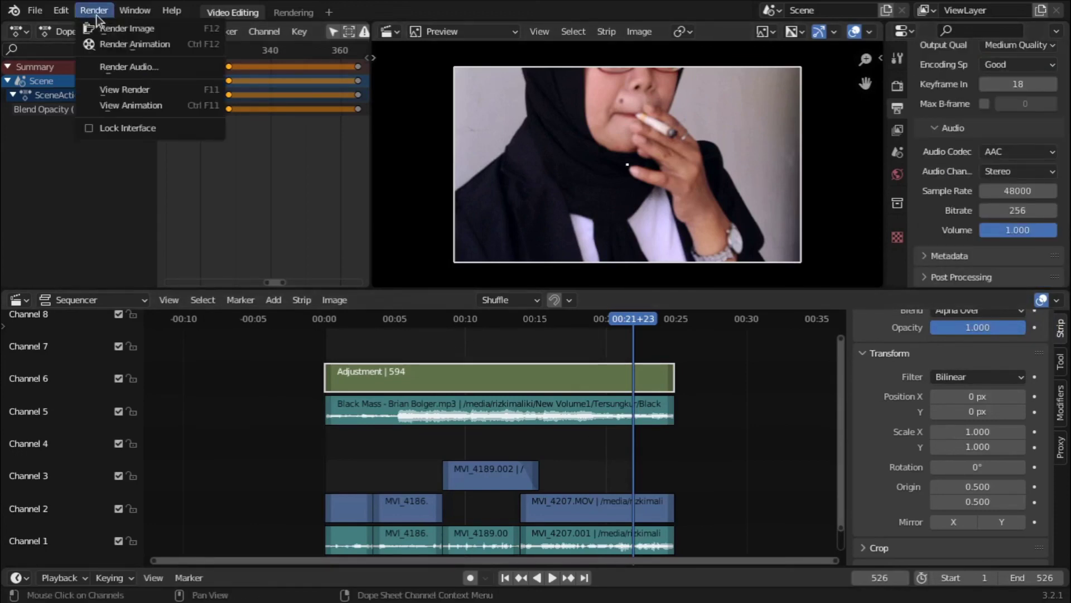
{"action": "left_click", "coordinate": [127, 52]}
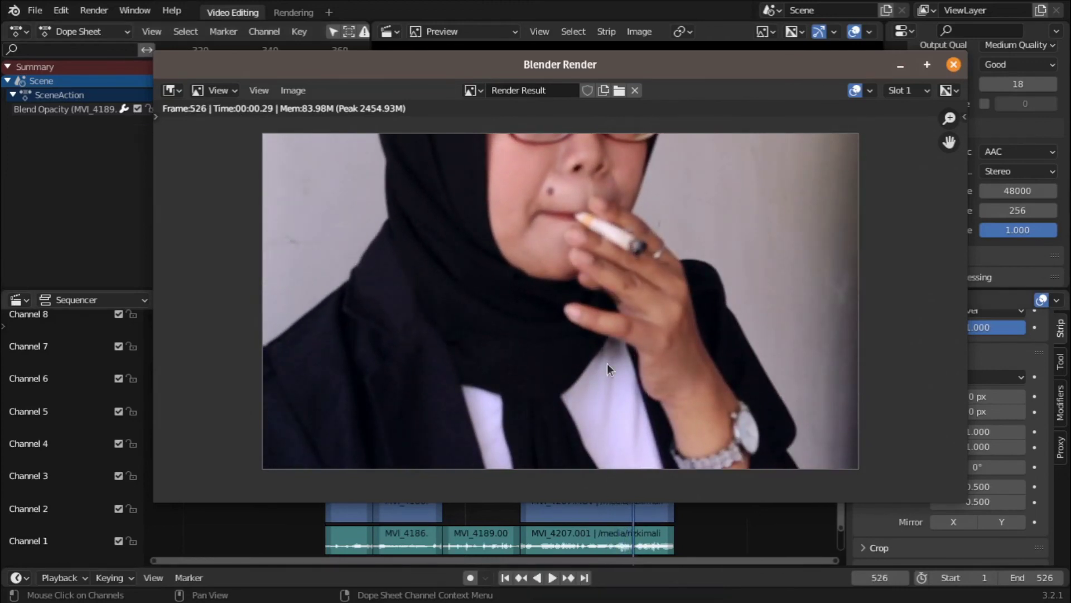
{"action": "left_click", "coordinate": [960, 68]}
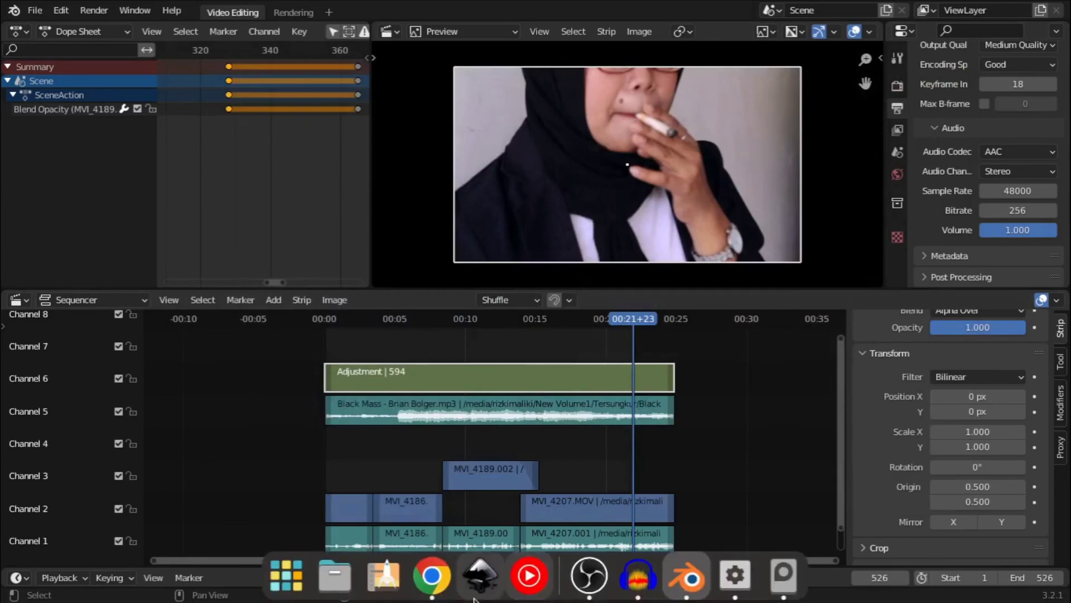
Play jangan lupa subscriber0001-0526.mp4 from the Videos folder in Files
{"action": "left_click", "coordinate": [329, 590]}
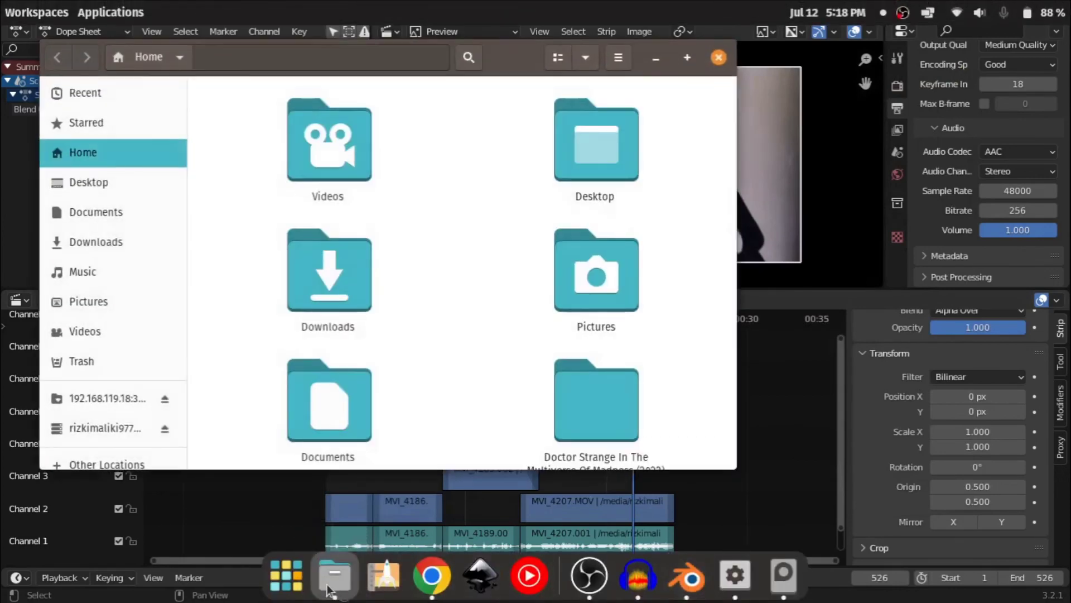
{"action": "double_click", "coordinate": [334, 166]}
{"action": "scroll", "coordinate": [418, 383], "scroll_direction": "down", "scroll_amount": 3}
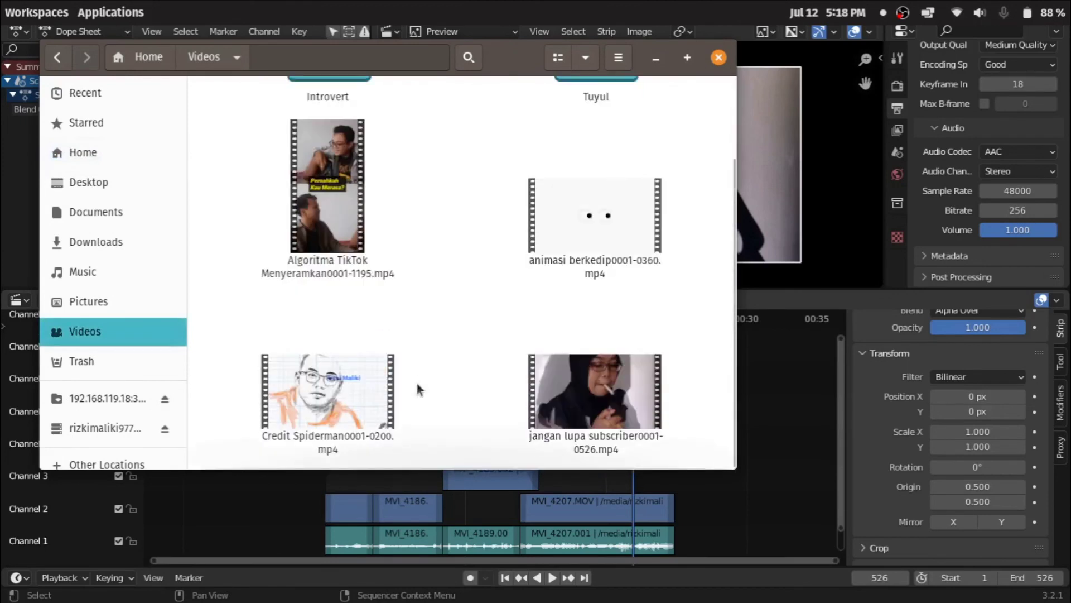
{"action": "double_click", "coordinate": [580, 415]}
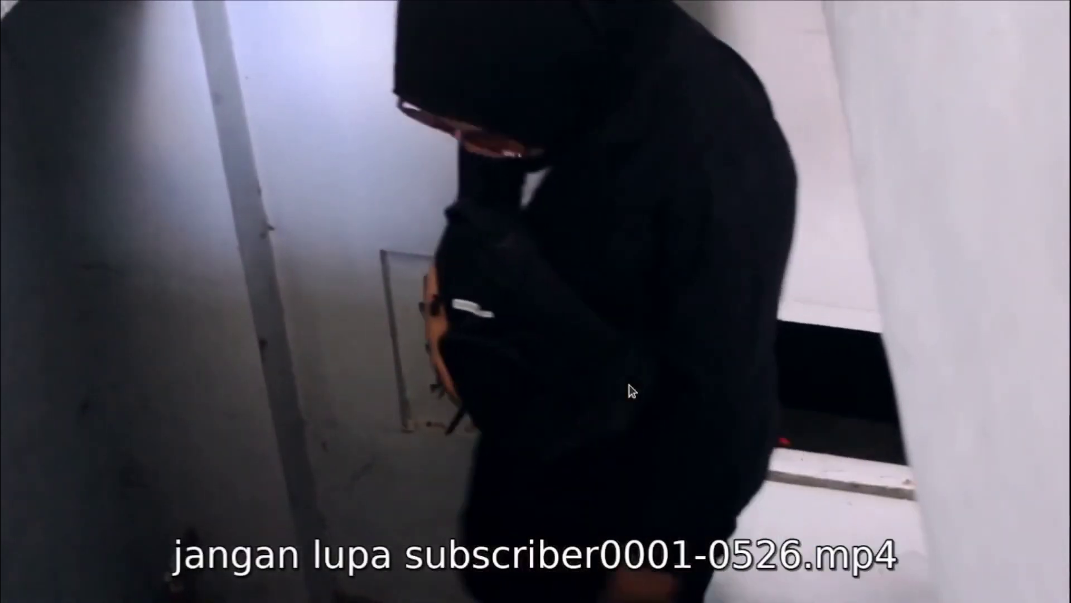
Watch the rendered edit in fullscreen, exit fullscreen, and switch over to OBS Studio
{"action": "double_click", "coordinate": [629, 384]}
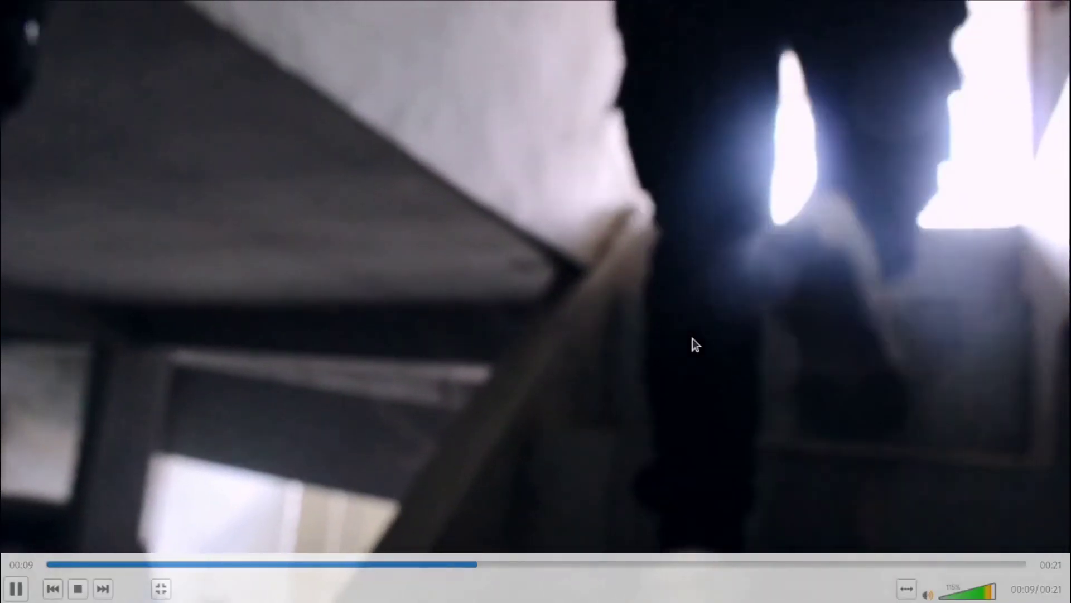
{"action": "double_click", "coordinate": [696, 345]}
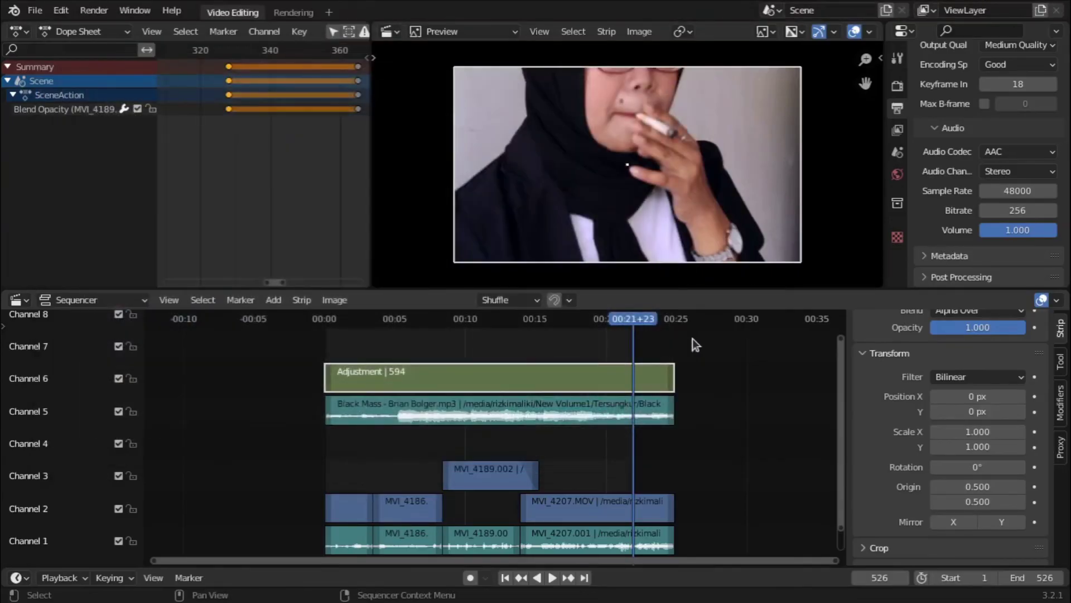
{"action": "key", "text": "alt+Tab"}
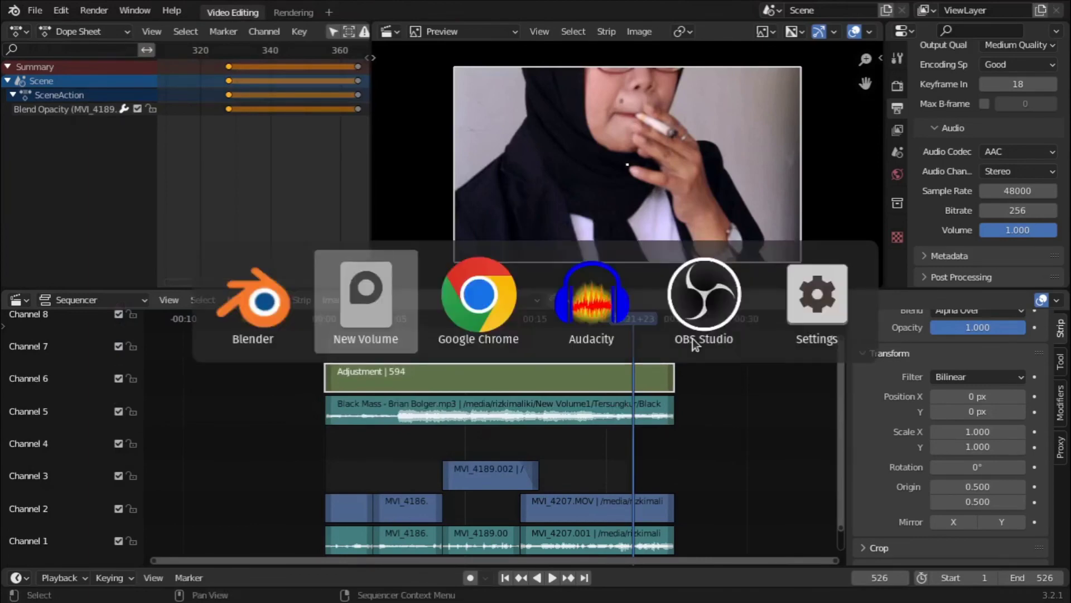
{"action": "key", "text": "alt+Tab"}
{"action": "key", "text": "alt+Tab"}
{"action": "key", "text": "alt+Tab"}
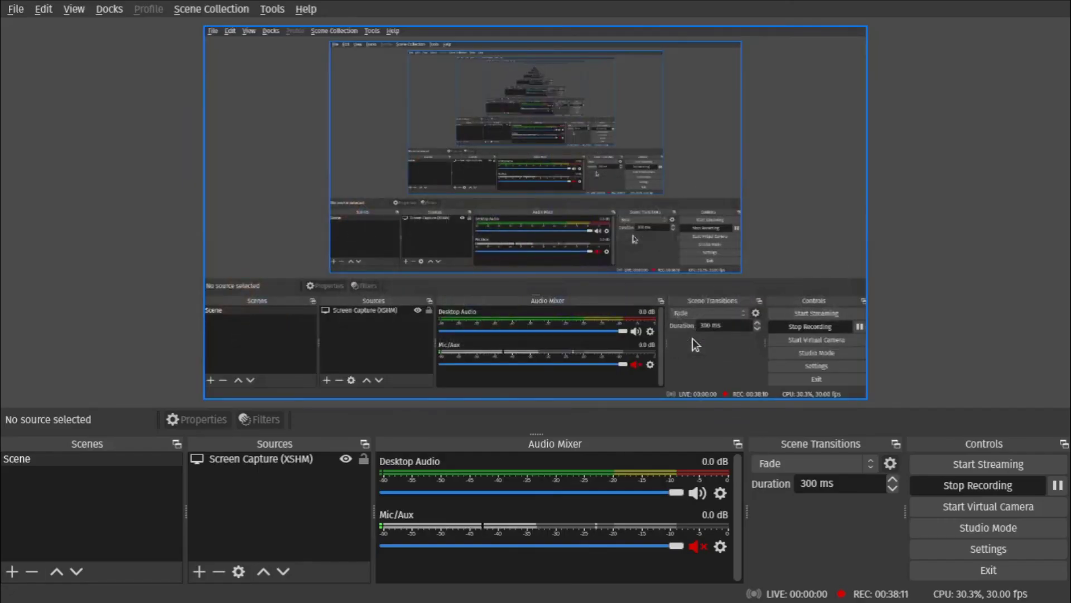